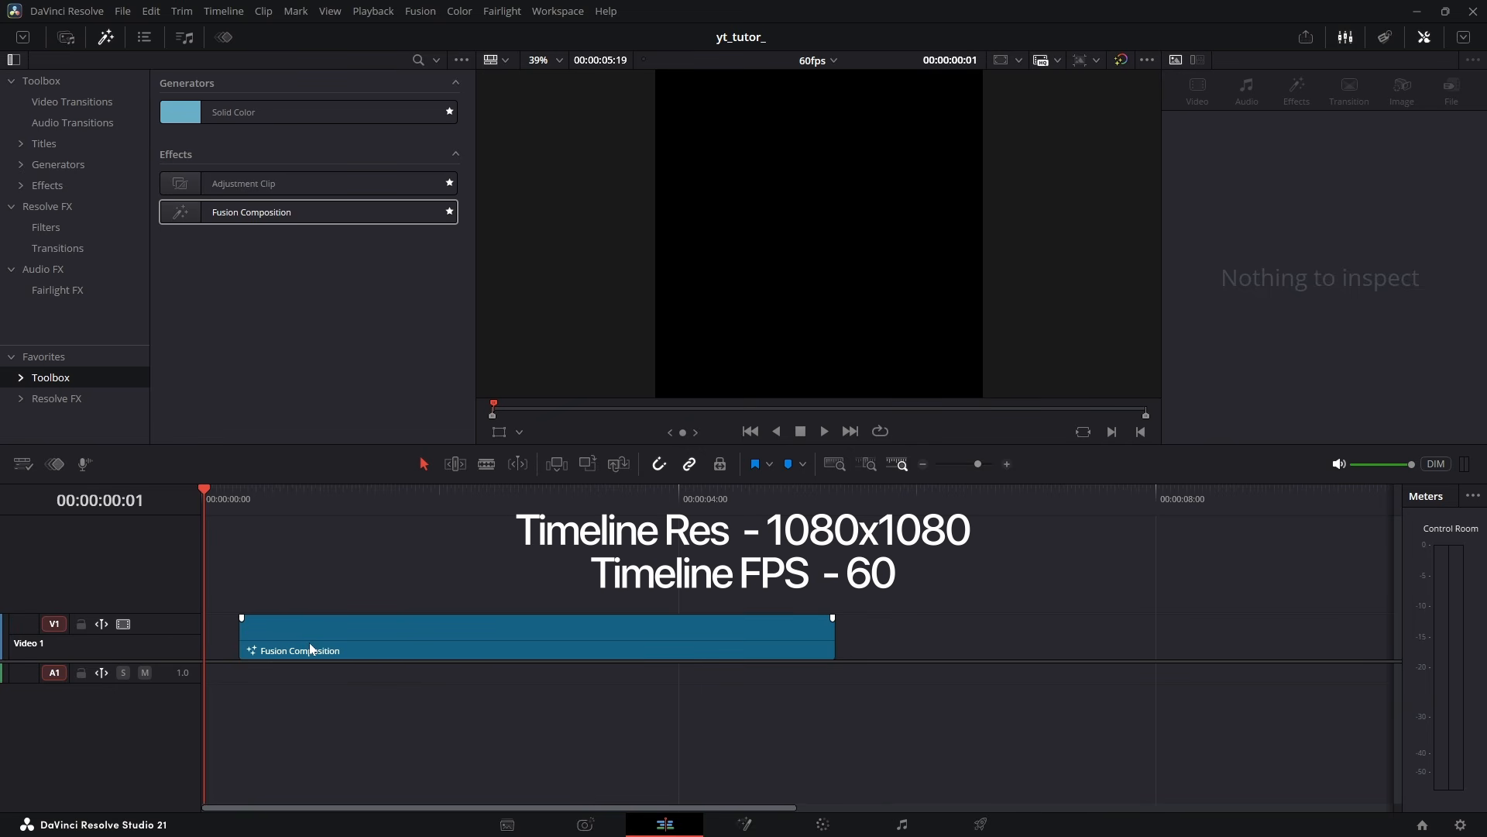
Open the composition in Fusion and connect a new Background node to MediaOut1
{"action": "left_click", "coordinate": [747, 821]}
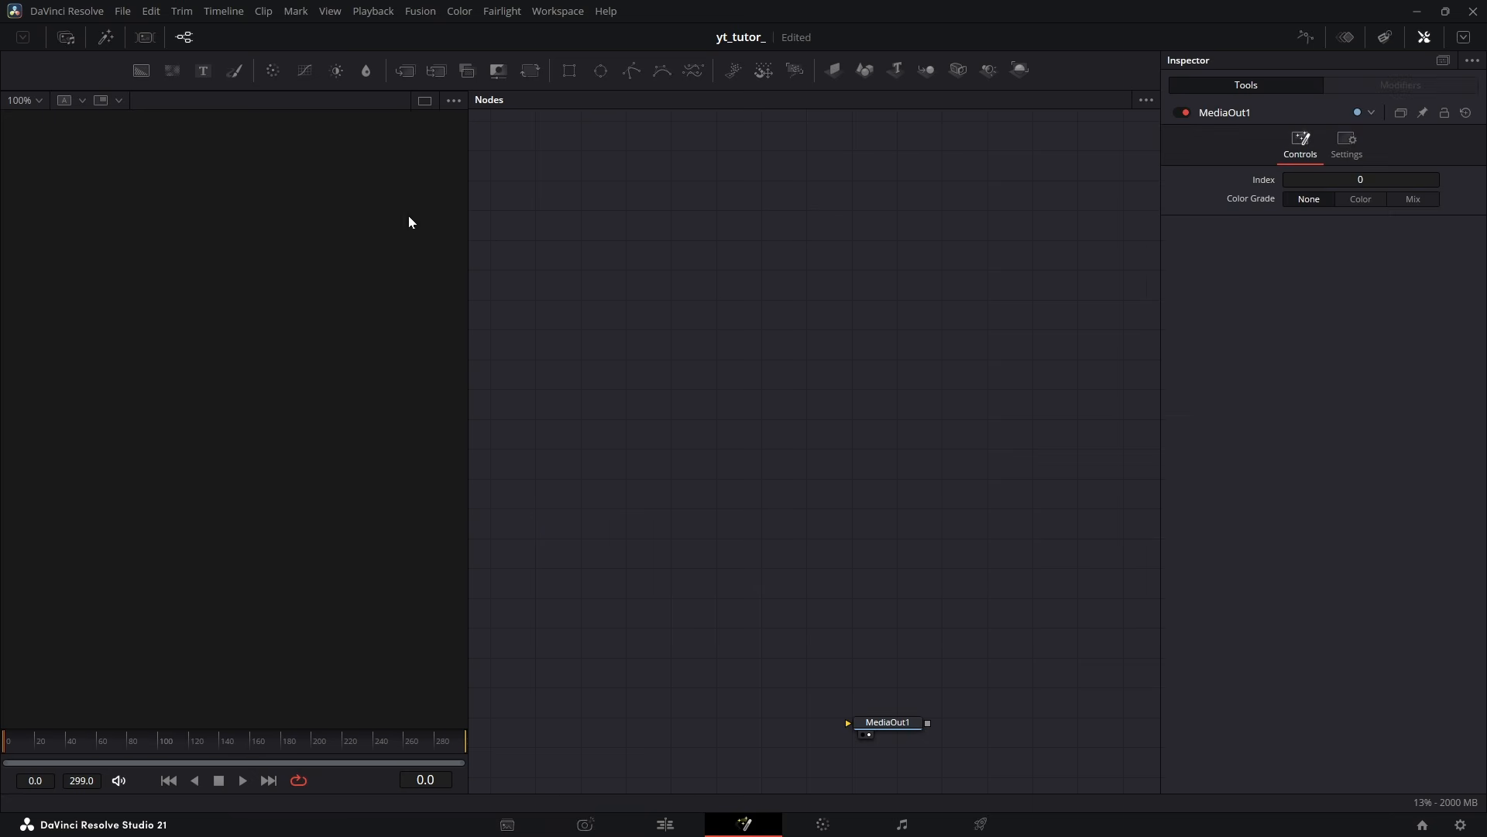
{"action": "left_click_drag", "start_coordinate": [129, 70], "coordinate": [399, 249]}
{"action": "left_click_drag", "start_coordinate": [912, 182], "coordinate": [920, 722]}
Set Background1's colour to light grey #e5e5ea from the custom colours
{"action": "left_click", "coordinate": [963, 621]}
{"action": "scroll", "coordinate": [239, 330], "scroll_direction": "down", "scroll_amount": 2}
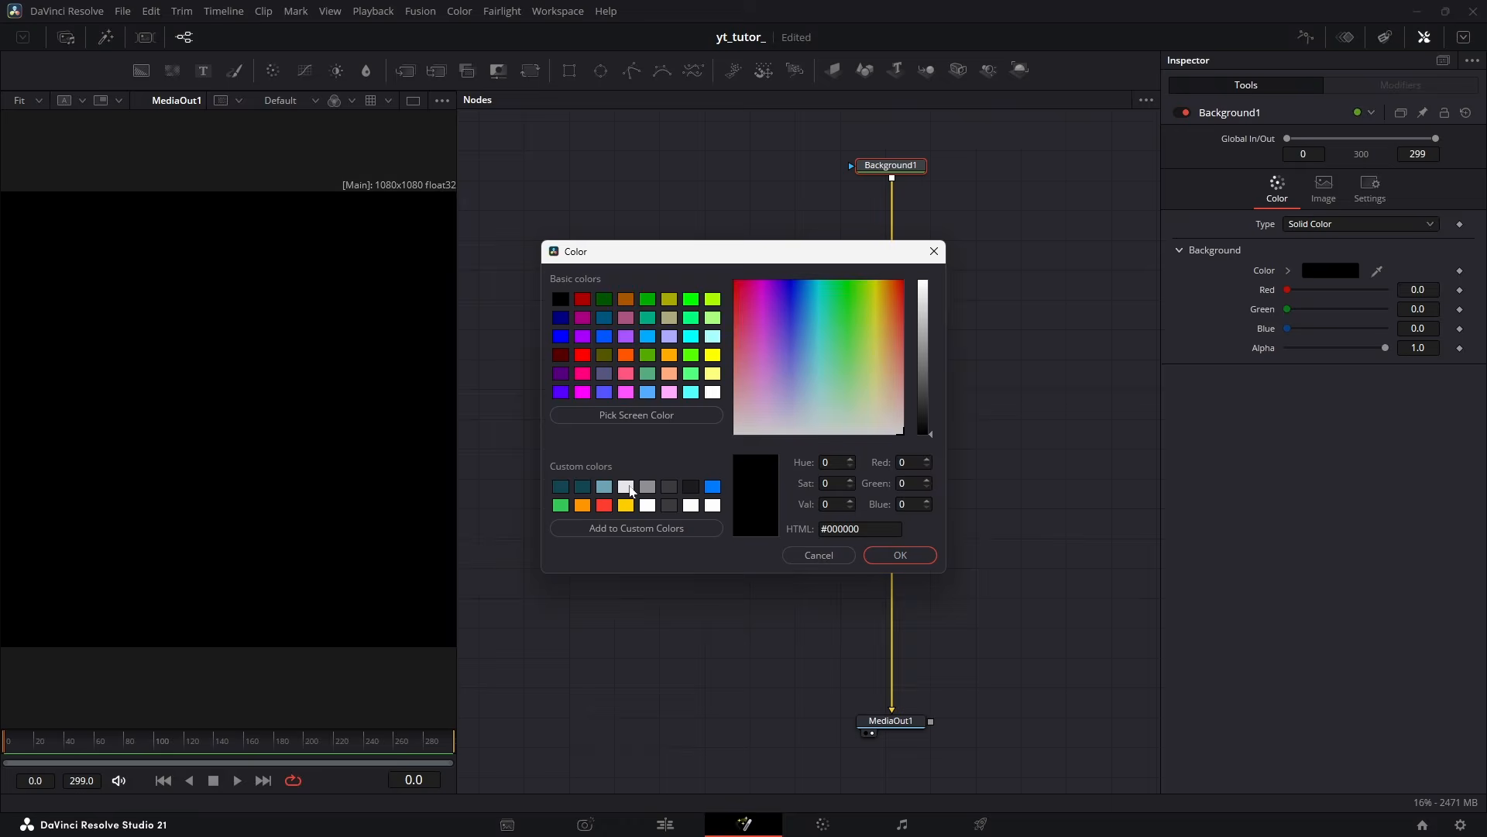
{"action": "left_click", "coordinate": [626, 487]}
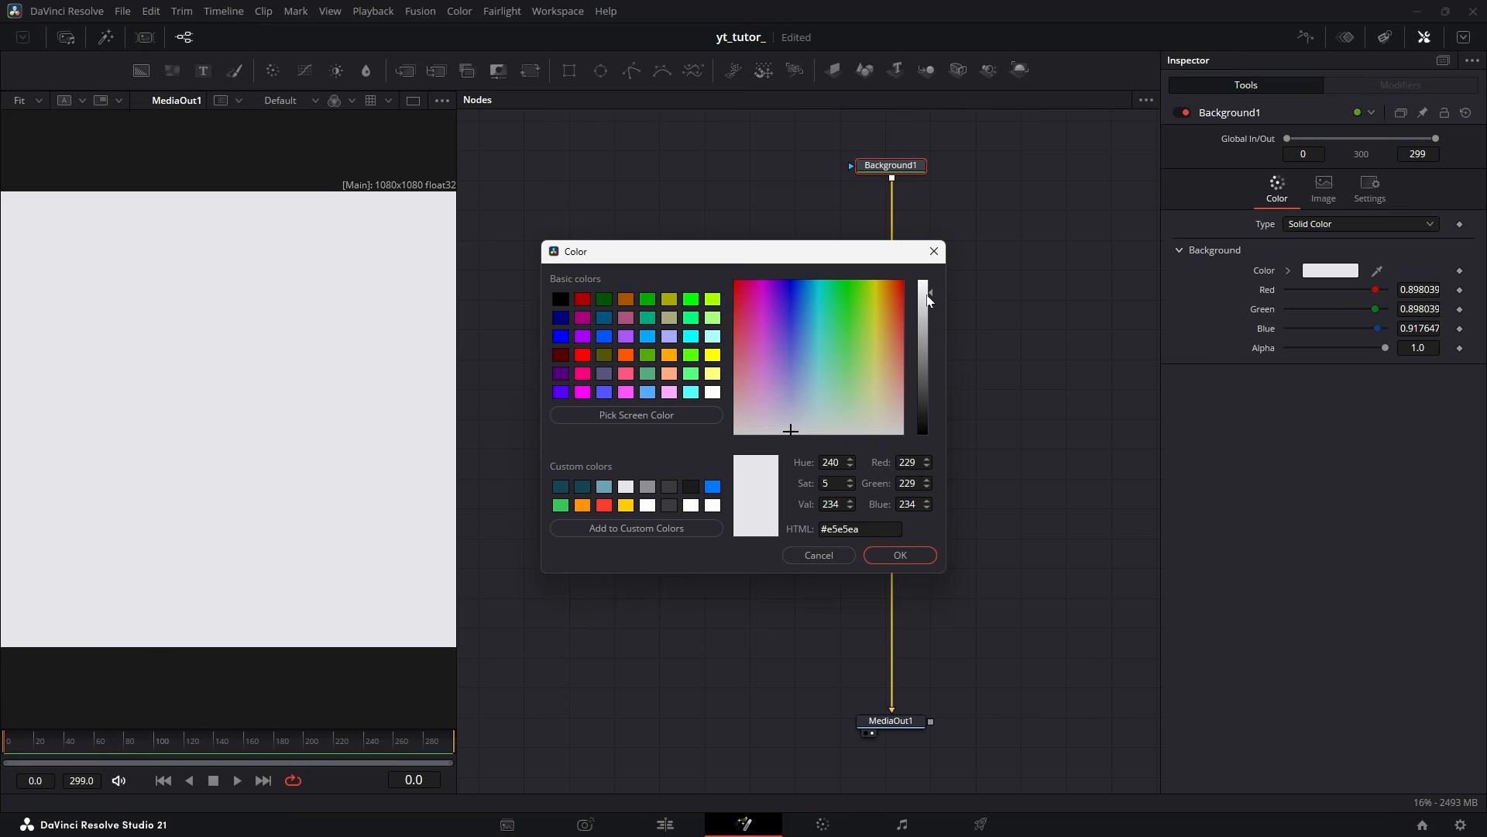
{"action": "key", "text": "Return"}
Add a second Background node with a Rectangle mask and merge it over Background1
{"action": "left_click_drag", "start_coordinate": [172, 71], "coordinate": [597, 242]}
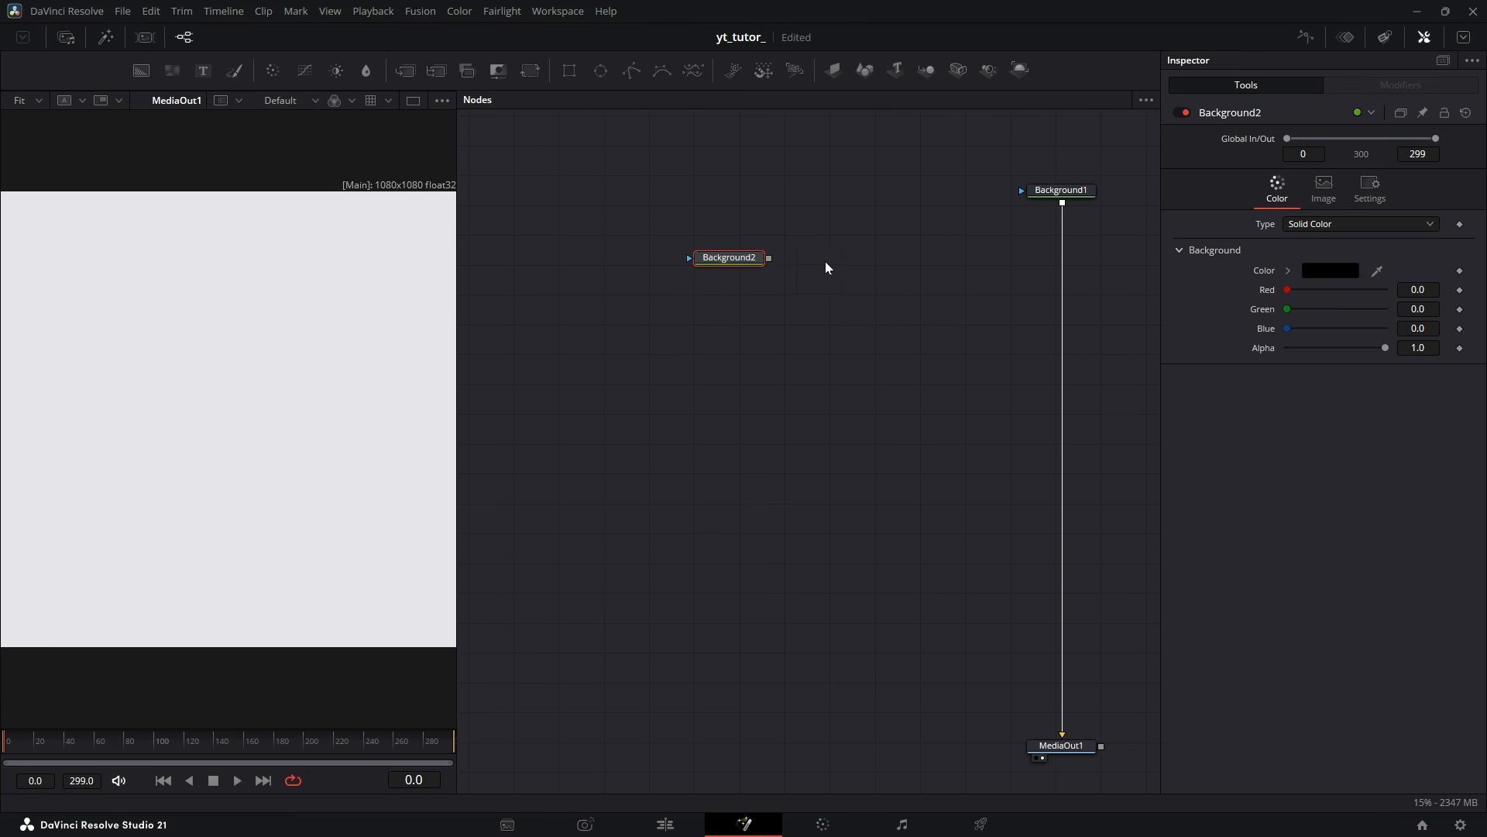
{"action": "left_click_drag", "start_coordinate": [729, 258], "coordinate": [674, 259]}
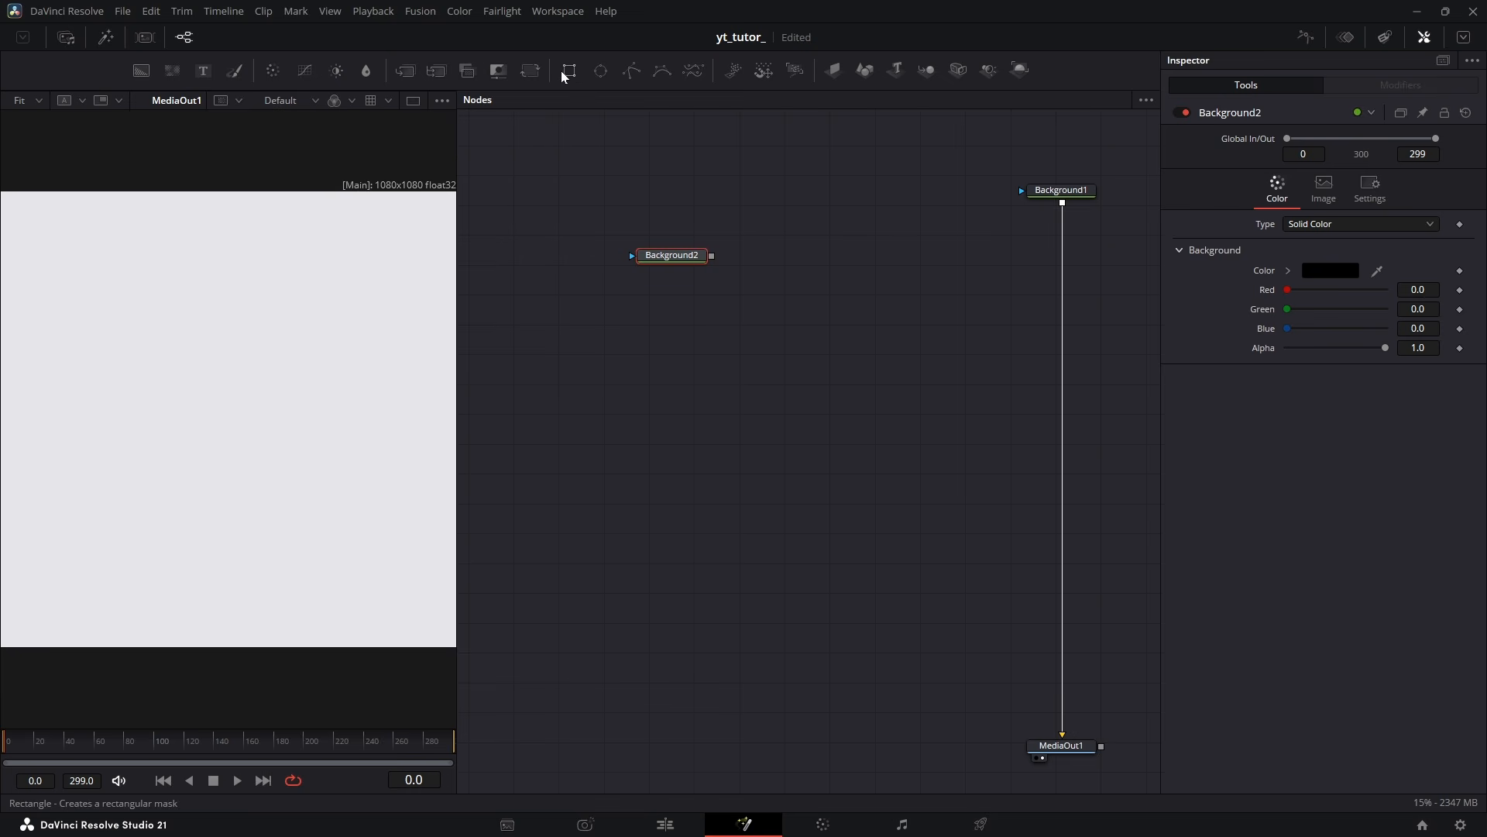
{"action": "left_click", "coordinate": [566, 73]}
{"action": "left_click_drag", "start_coordinate": [711, 256], "coordinate": [1060, 206]}
Set Background2's colour to white #ffffff
{"action": "left_click", "coordinate": [671, 255]}
{"action": "left_click", "coordinate": [1330, 270]}
{"action": "left_click", "coordinate": [712, 392]}
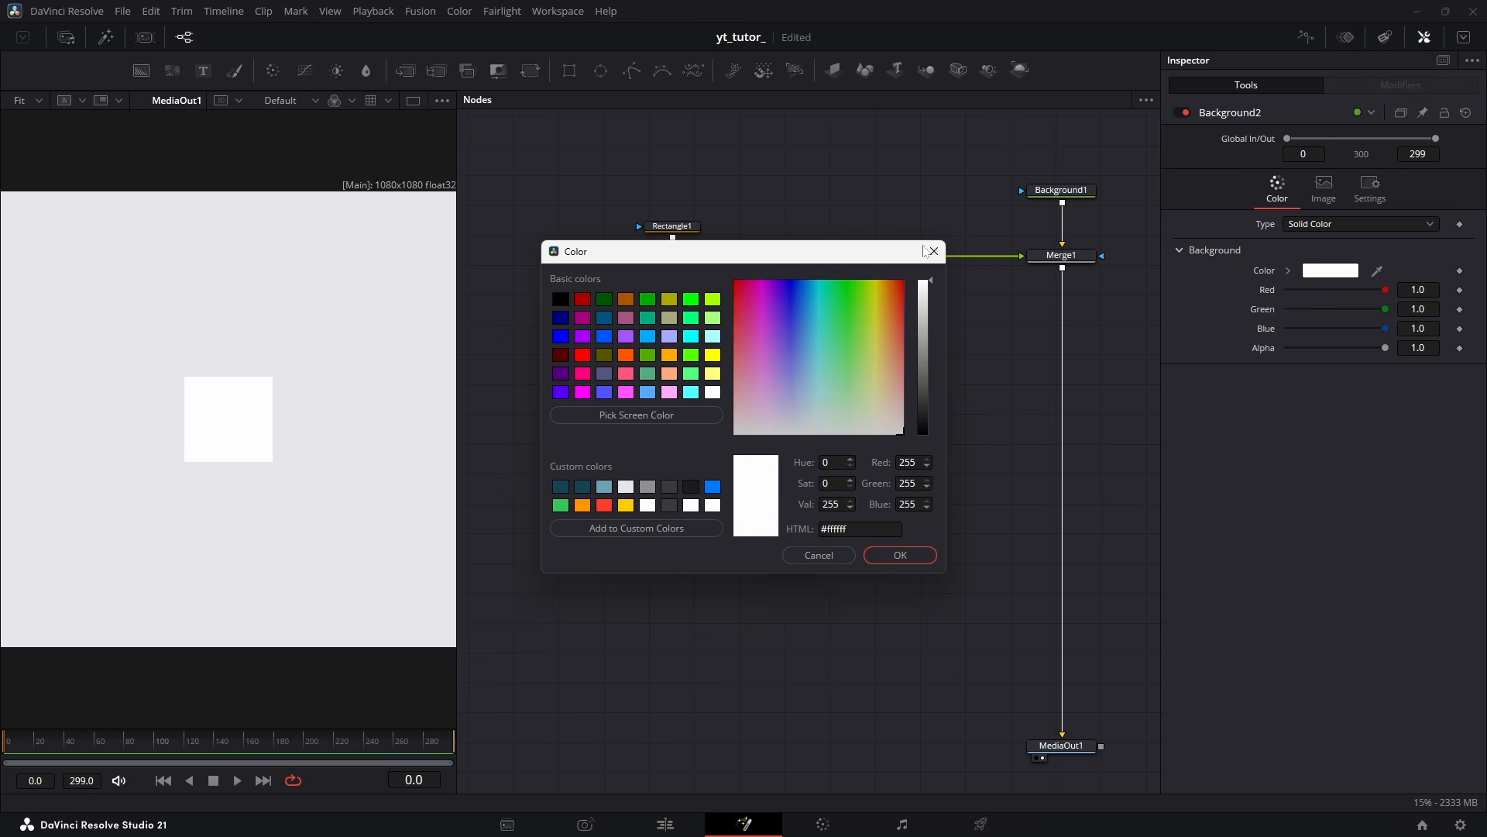
{"action": "left_click", "coordinate": [891, 556]}
Round Rectangle1's corners to a radius of 0.353 and enlarge it to about 0.225 wide and 0.214 high
{"action": "left_click", "coordinate": [680, 227]}
{"action": "left_click_drag", "start_coordinate": [1418, 344], "coordinate": [1417, 382]}
{"action": "left_click", "coordinate": [787, 501]}
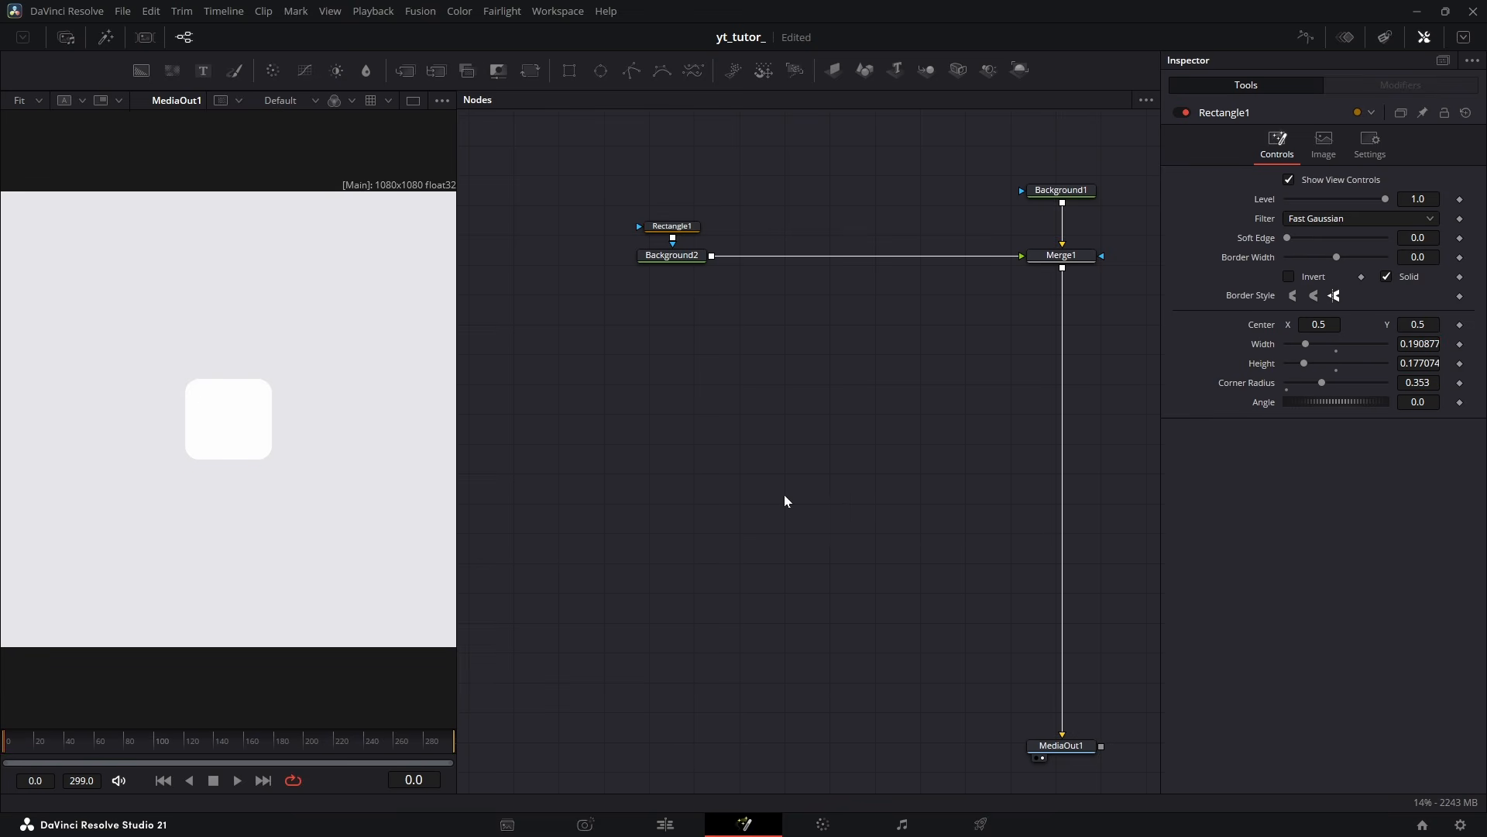
{"action": "left_click", "coordinate": [667, 232]}
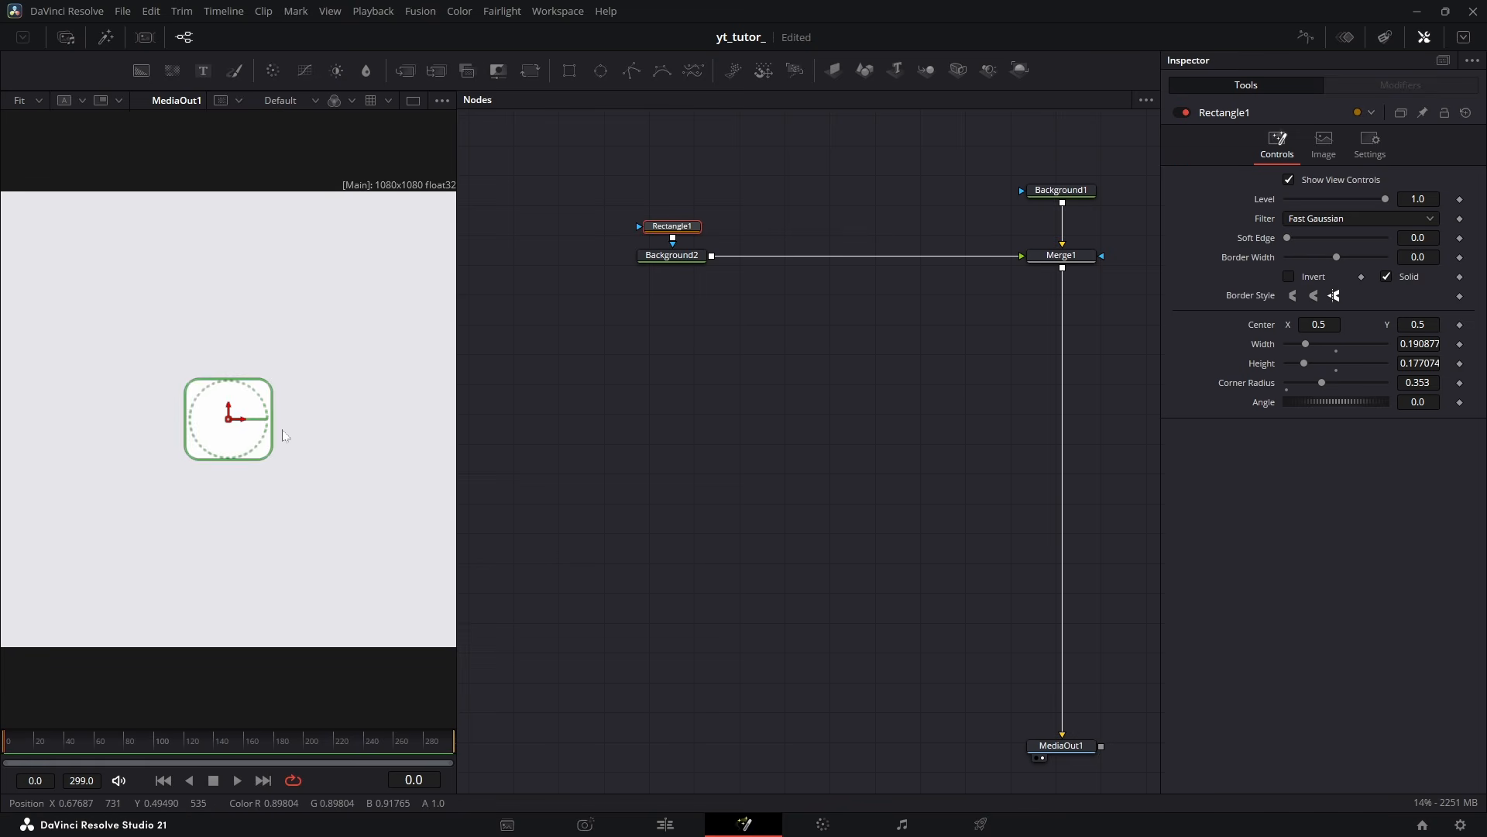
{"action": "left_click_drag", "start_coordinate": [271, 458], "coordinate": [277, 466]}
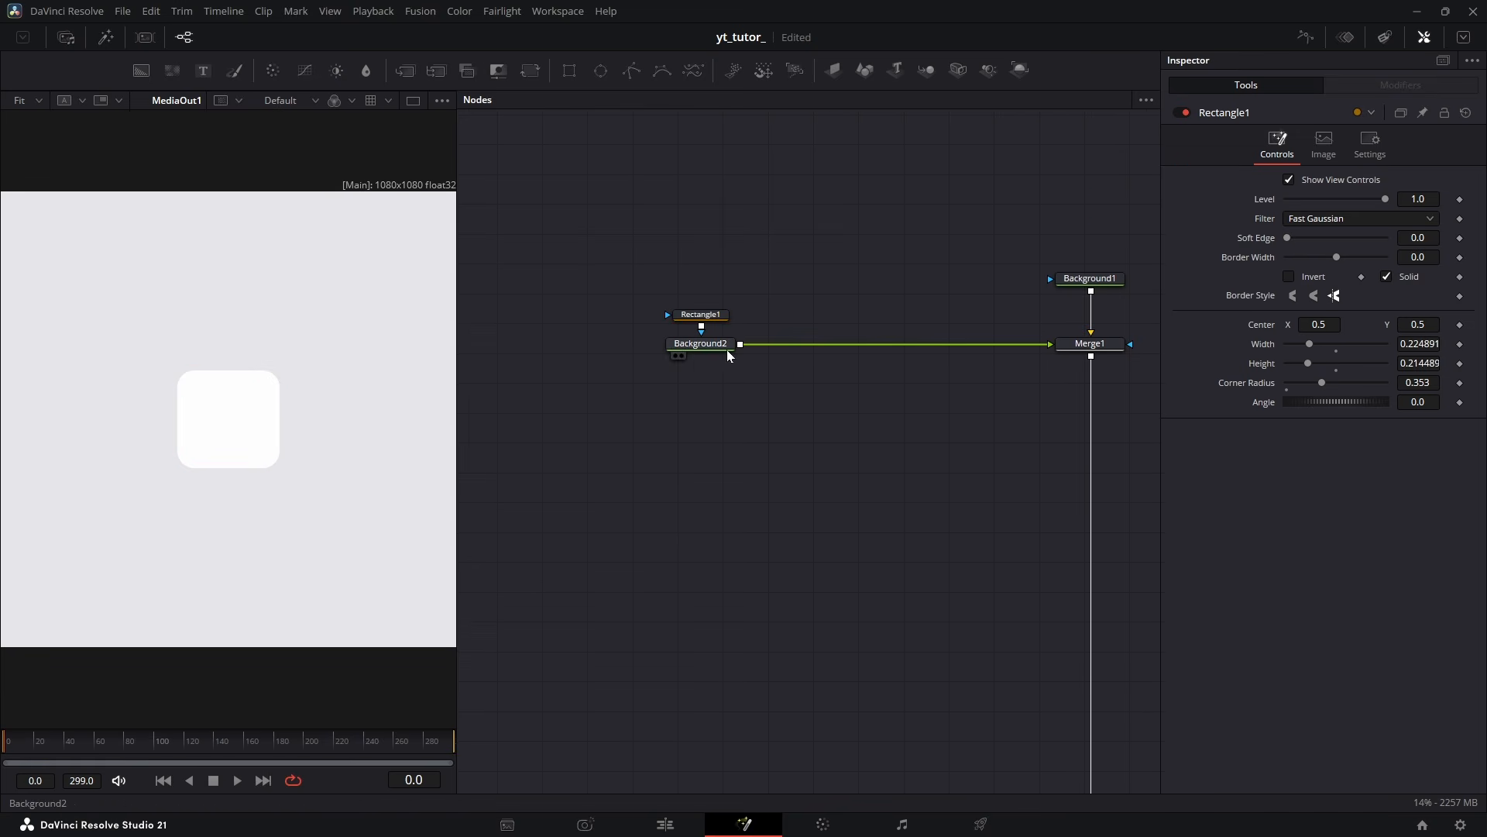
Insert a Drop Shadow node between Background2 and Merge1, spacing the nodes apart
{"action": "left_click_drag", "start_coordinate": [648, 288], "coordinate": [630, 347]}
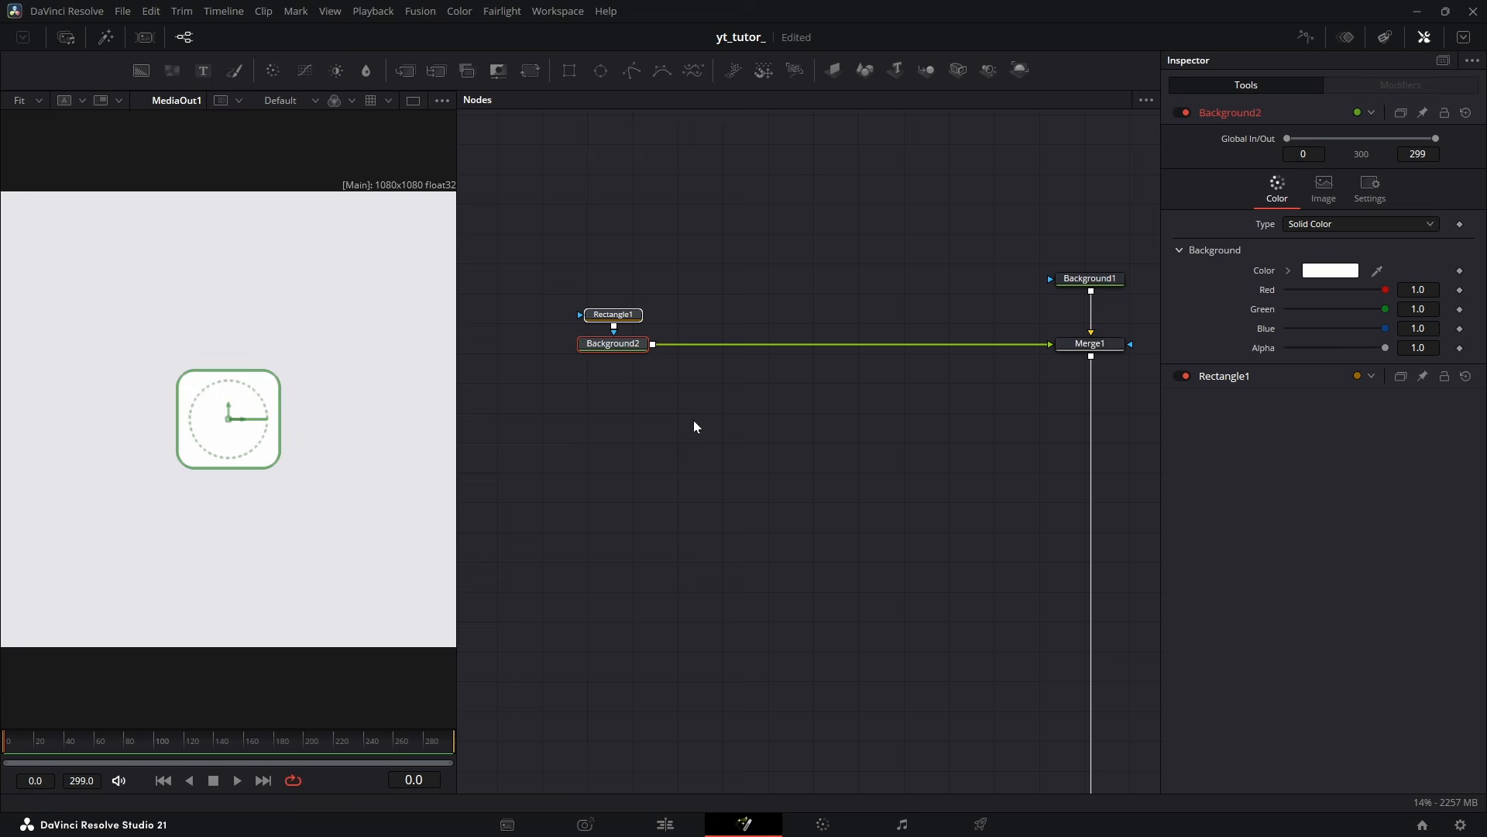
{"action": "left_click", "coordinate": [618, 345]}
{"action": "key", "text": "shift+space"}
{"action": "type", "text": "drop Shadow"}
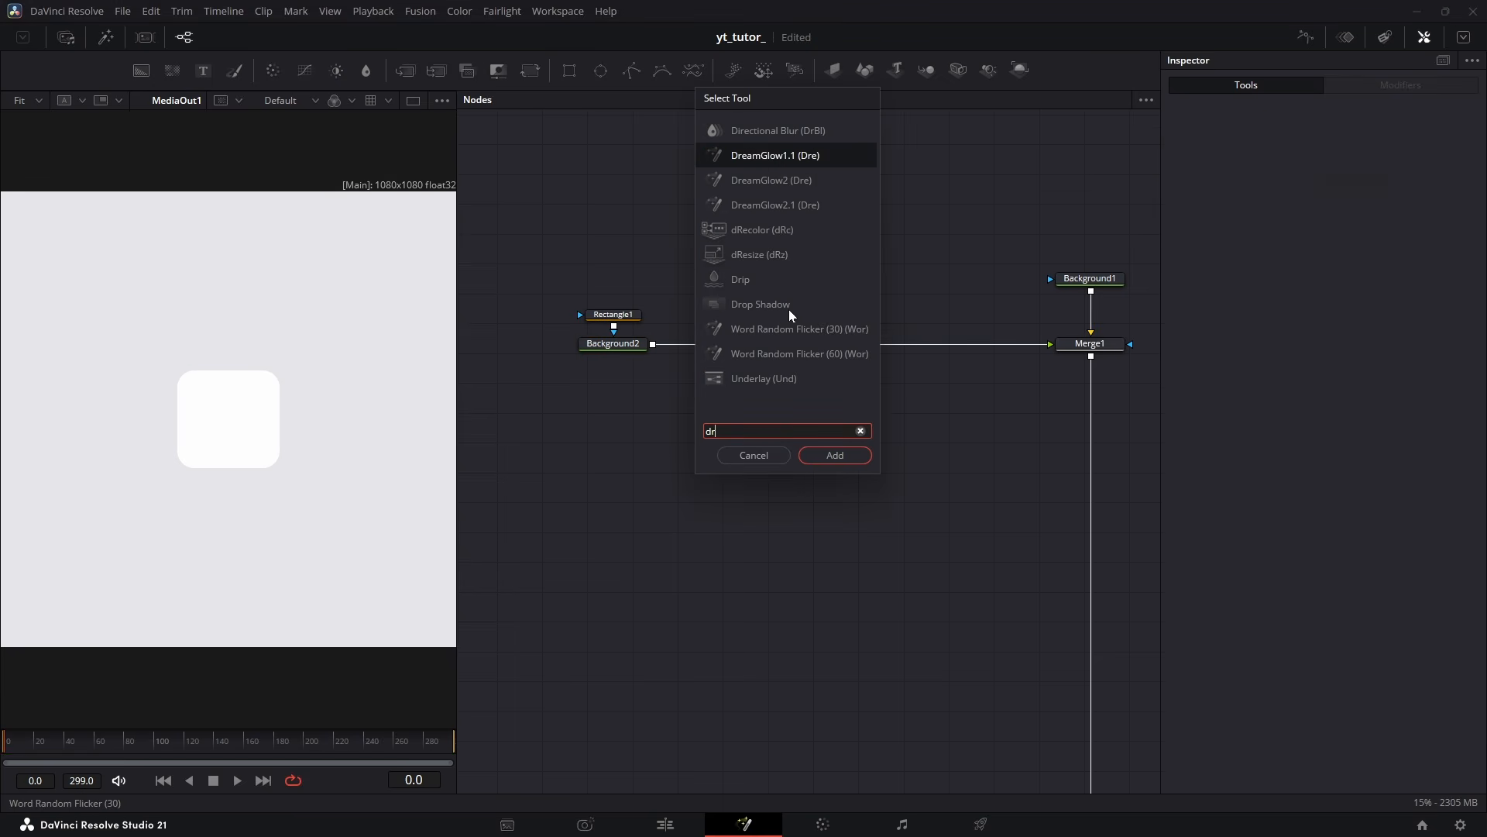
{"action": "left_click", "coordinate": [831, 456]}
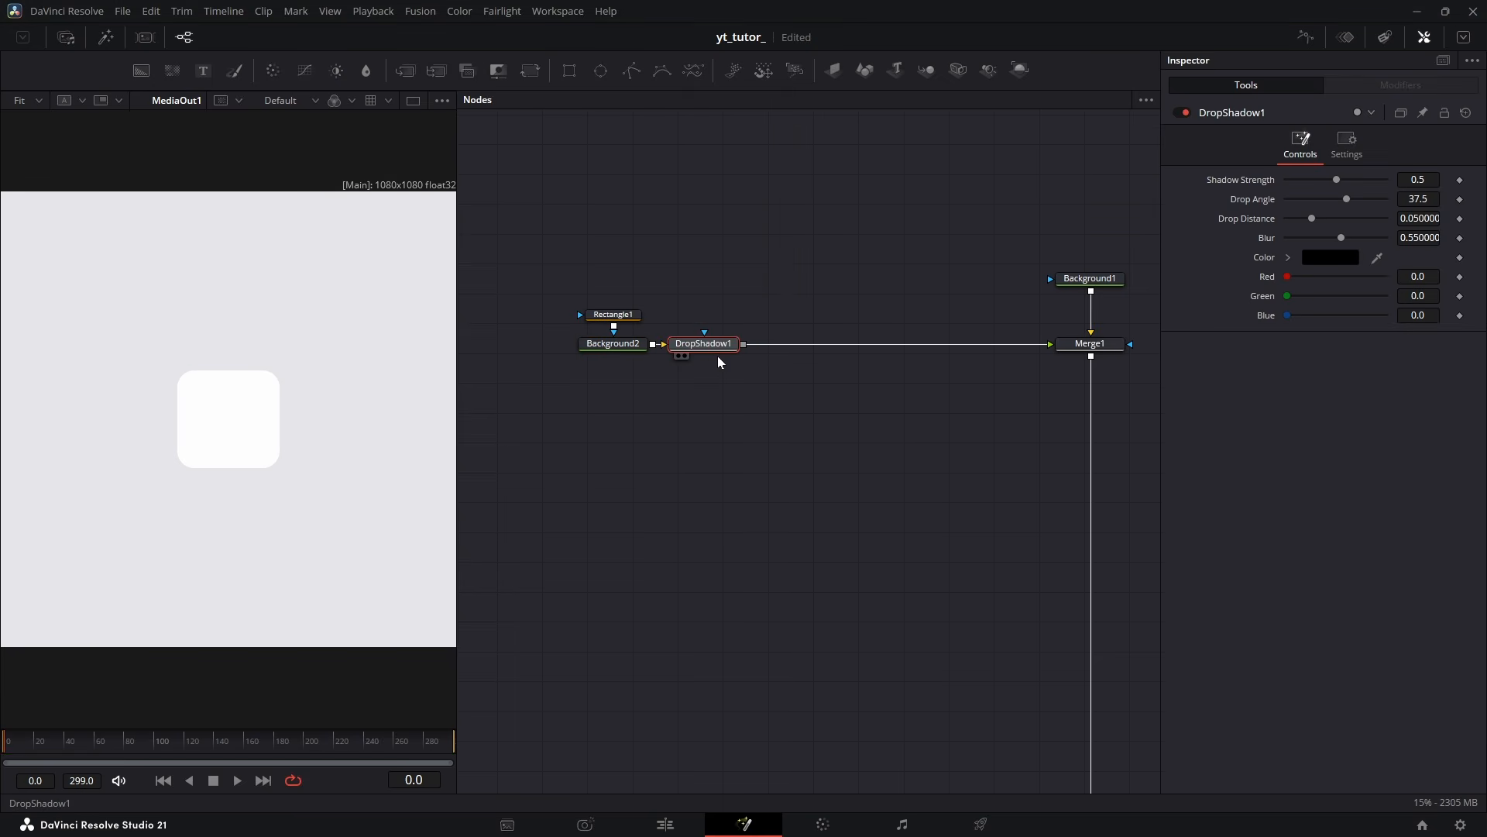
{"action": "left_click_drag", "start_coordinate": [773, 350], "coordinate": [730, 355]}
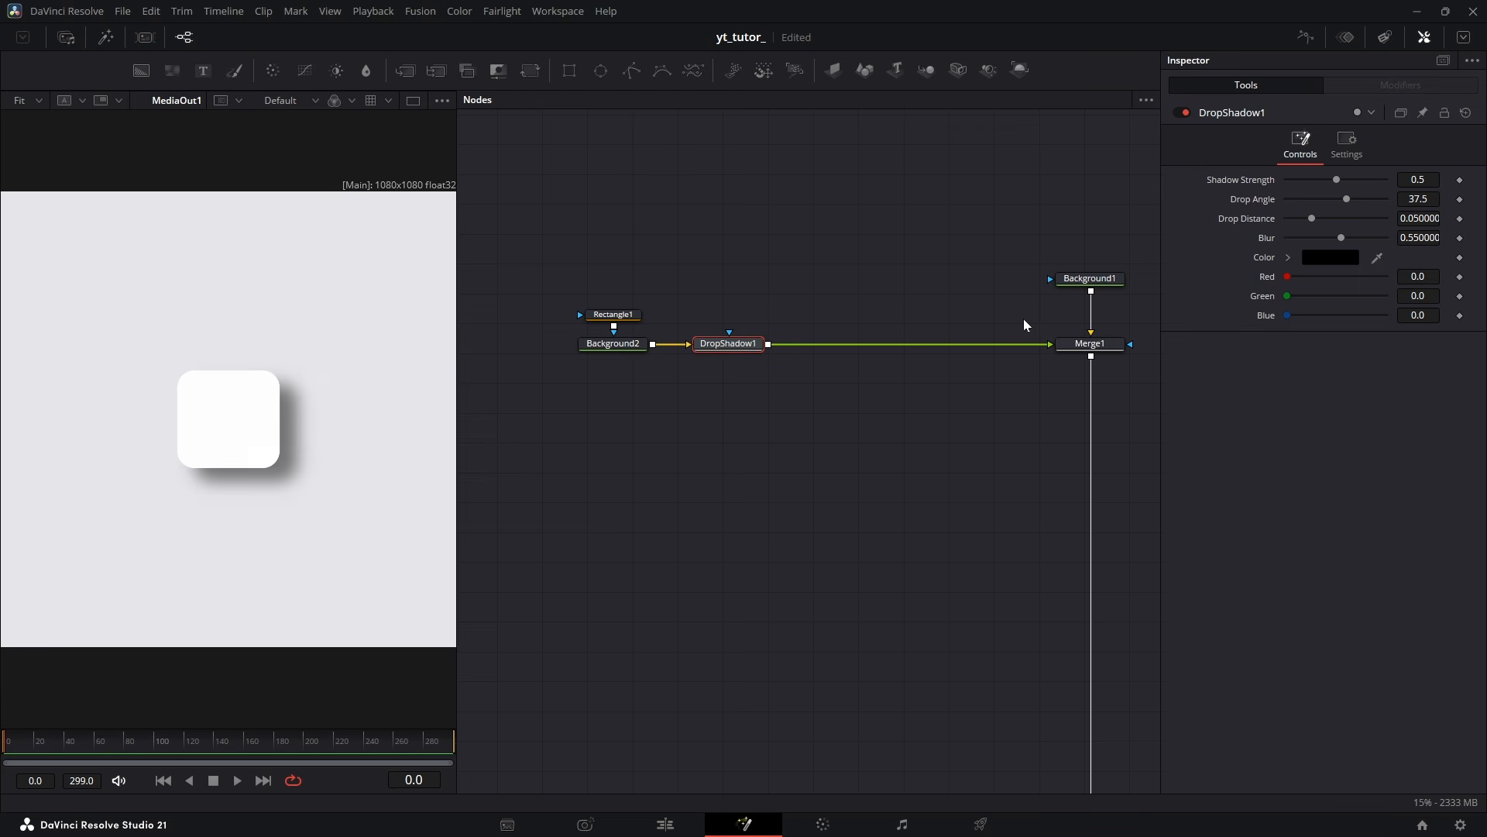
Soften the drop shadow with drop distance 0, blur about 0.75 and shadow strength about 0.17
{"action": "left_click_drag", "start_coordinate": [1311, 219], "coordinate": [1216, 224]}
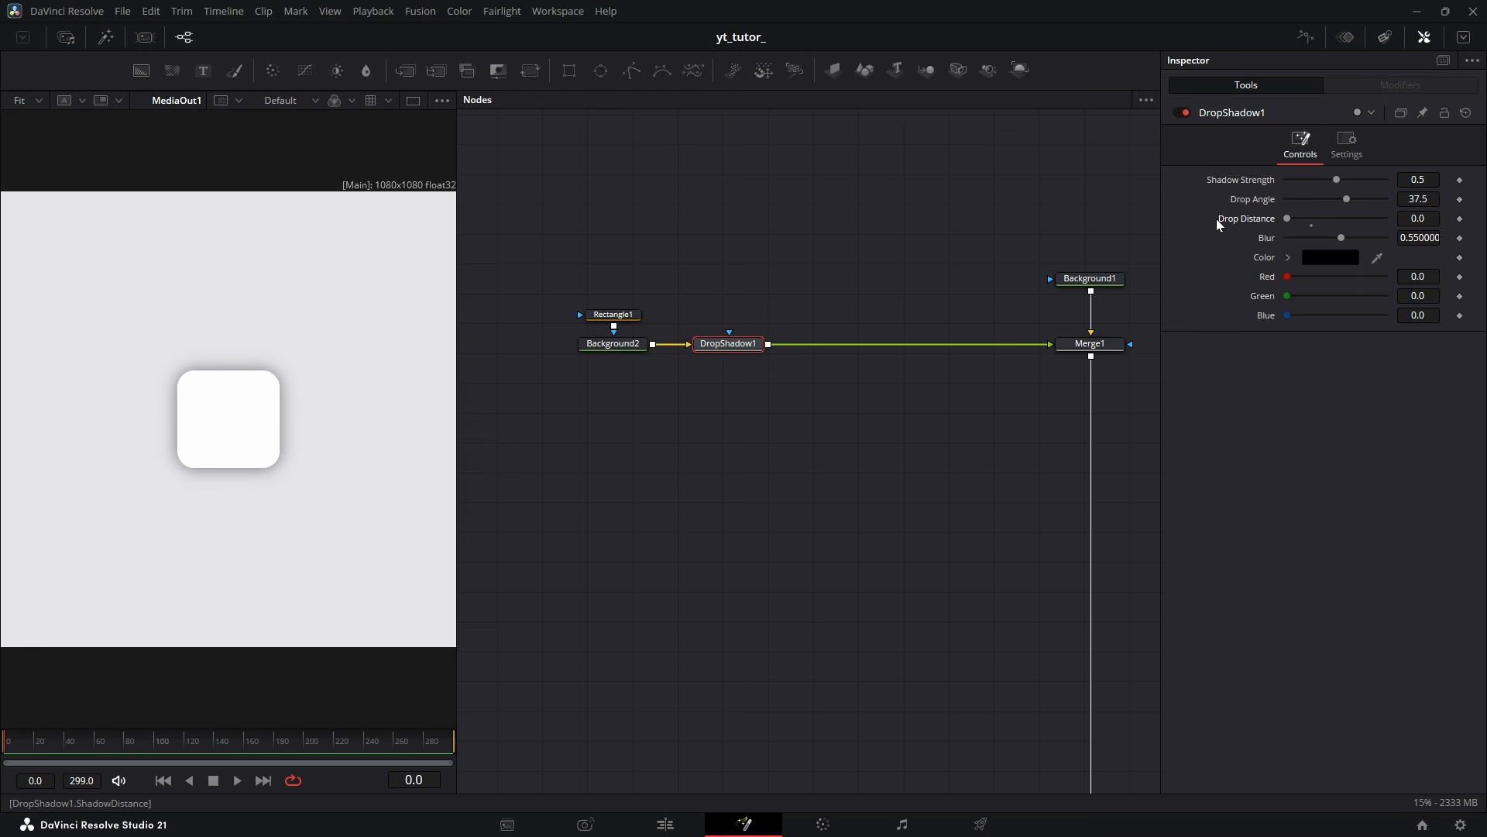
{"action": "left_click_drag", "start_coordinate": [1345, 237], "coordinate": [1365, 241]}
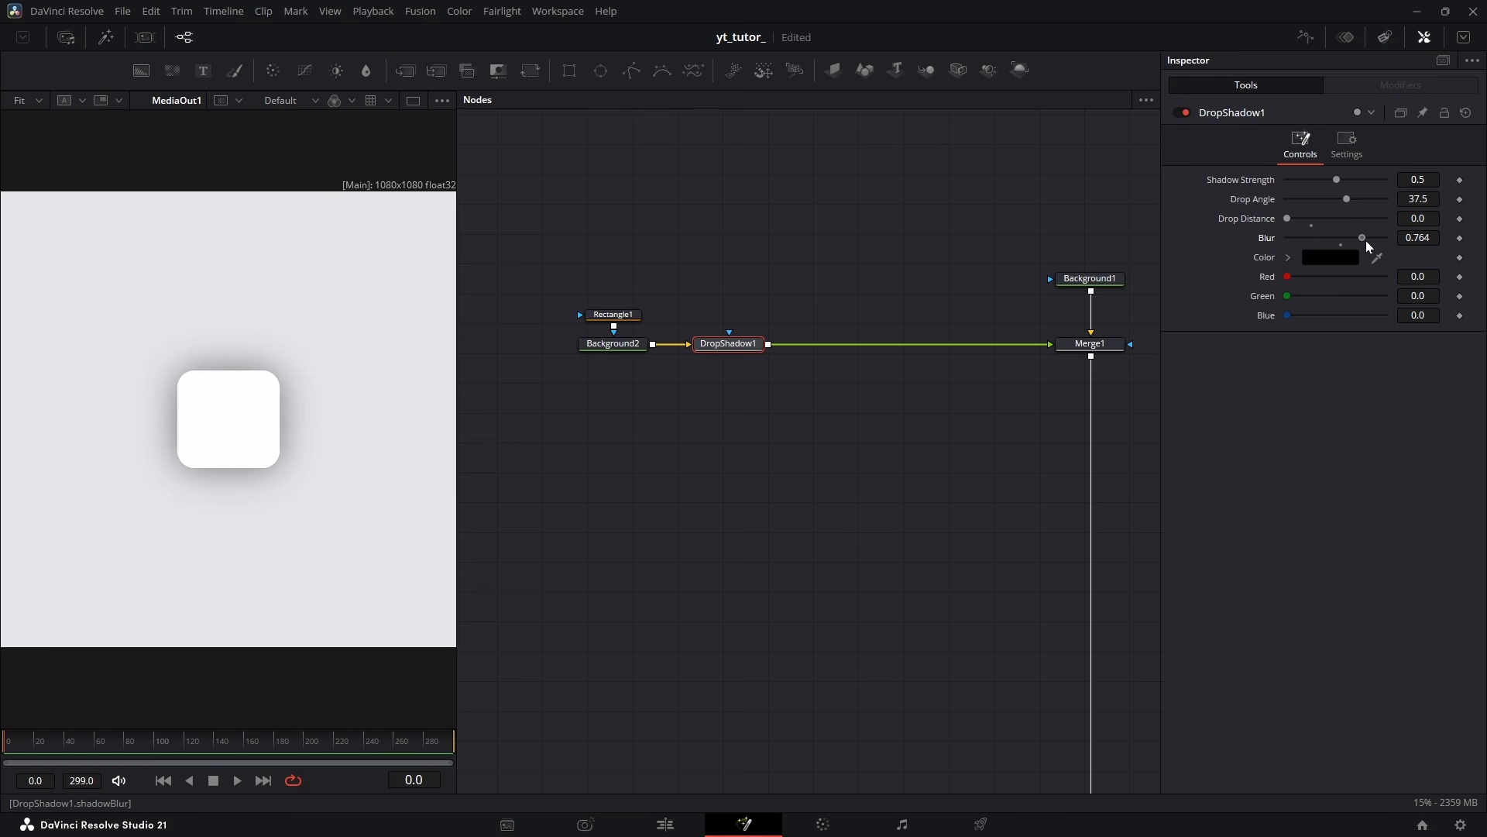
{"action": "left_click_drag", "start_coordinate": [1337, 179], "coordinate": [1311, 183]}
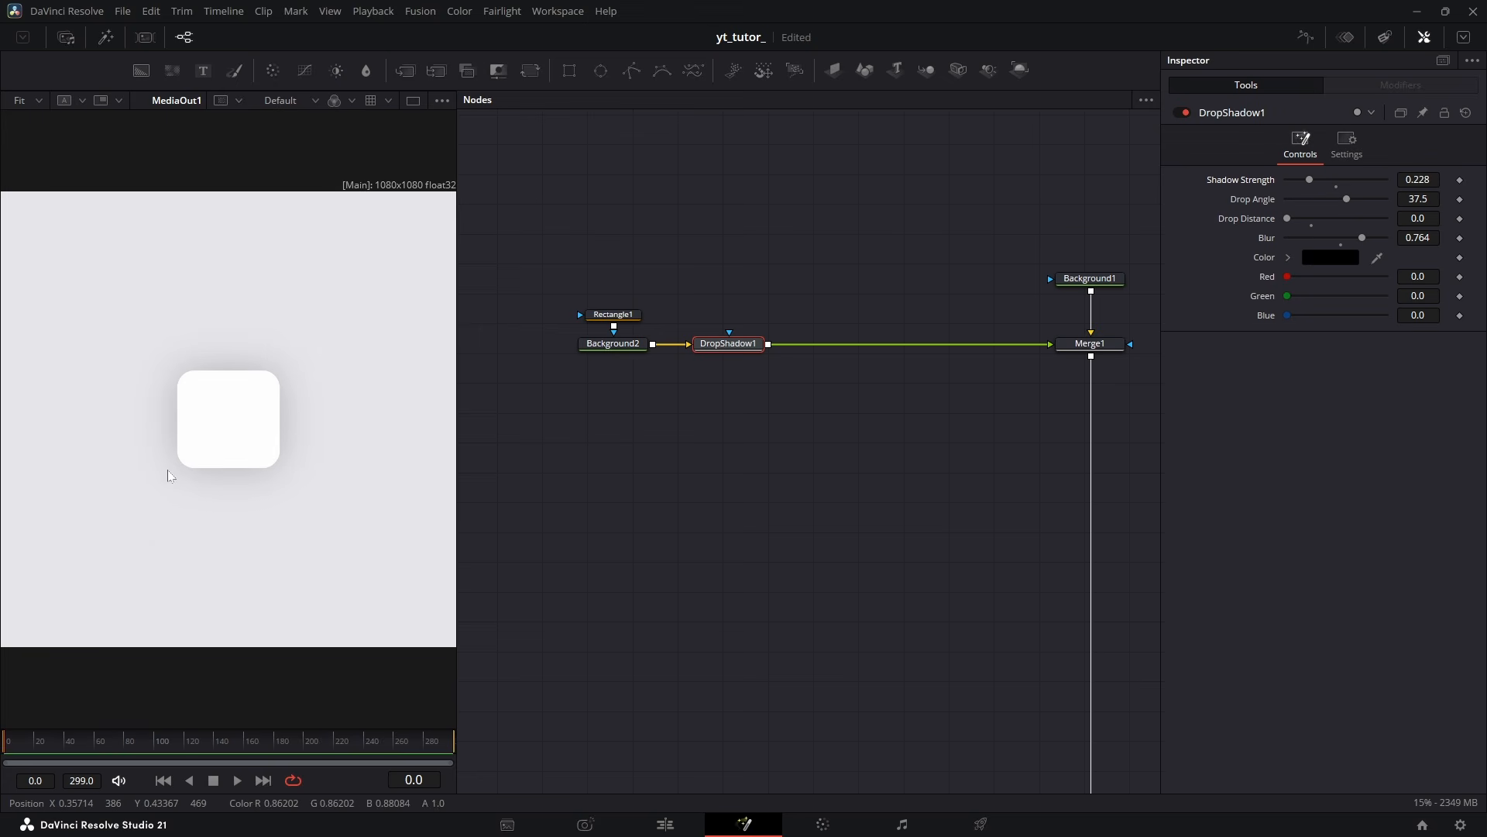
Merge the google.png G logo from Bin 1 over the output of DropShadow1
{"action": "left_click_drag", "start_coordinate": [578, 310], "coordinate": [774, 358]}
{"action": "left_click", "coordinate": [66, 37]}
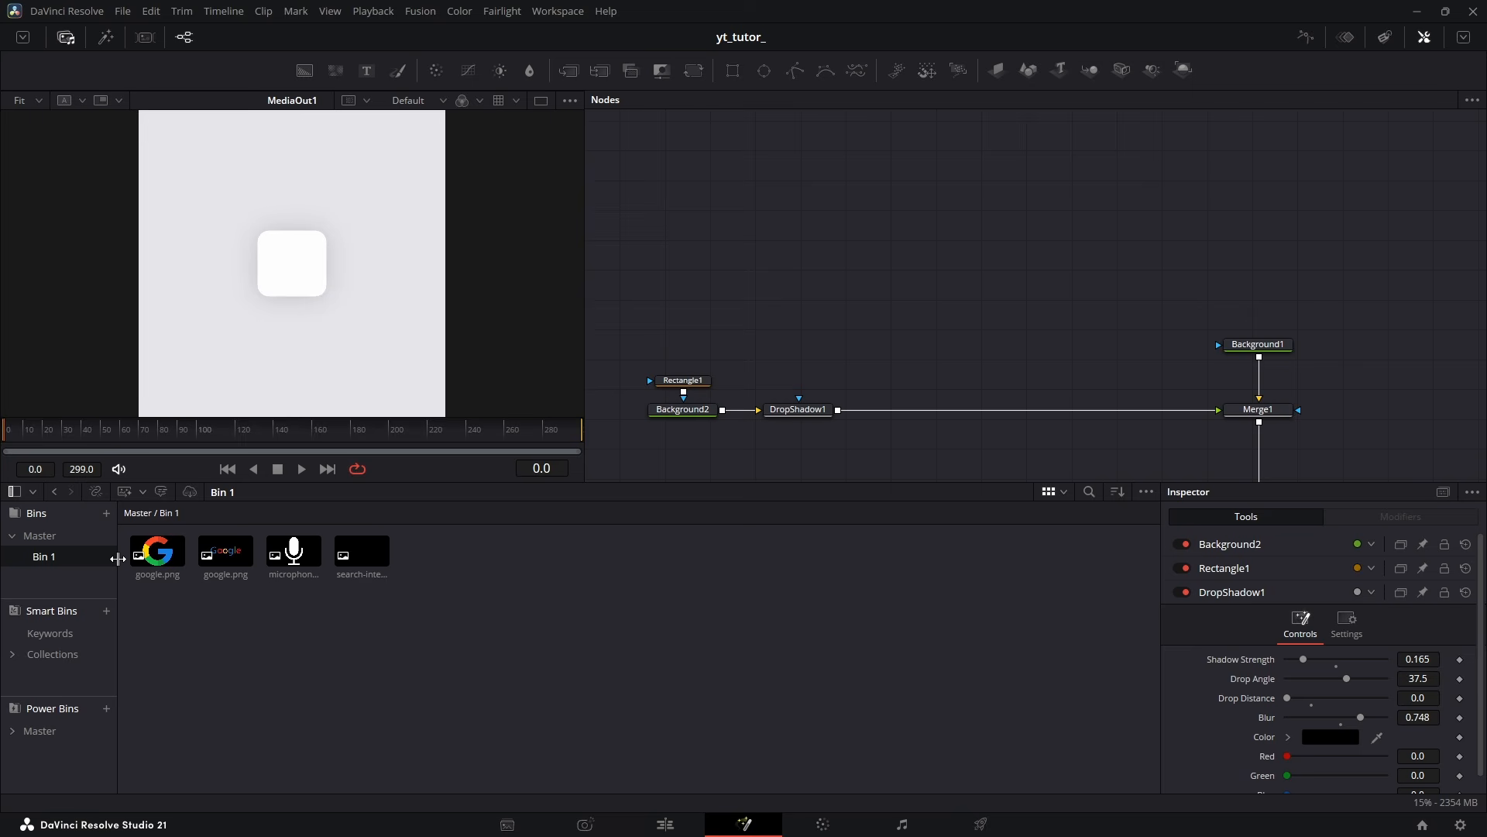
{"action": "left_click_drag", "start_coordinate": [159, 552], "coordinate": [711, 410]}
{"action": "left_click", "coordinate": [65, 37]}
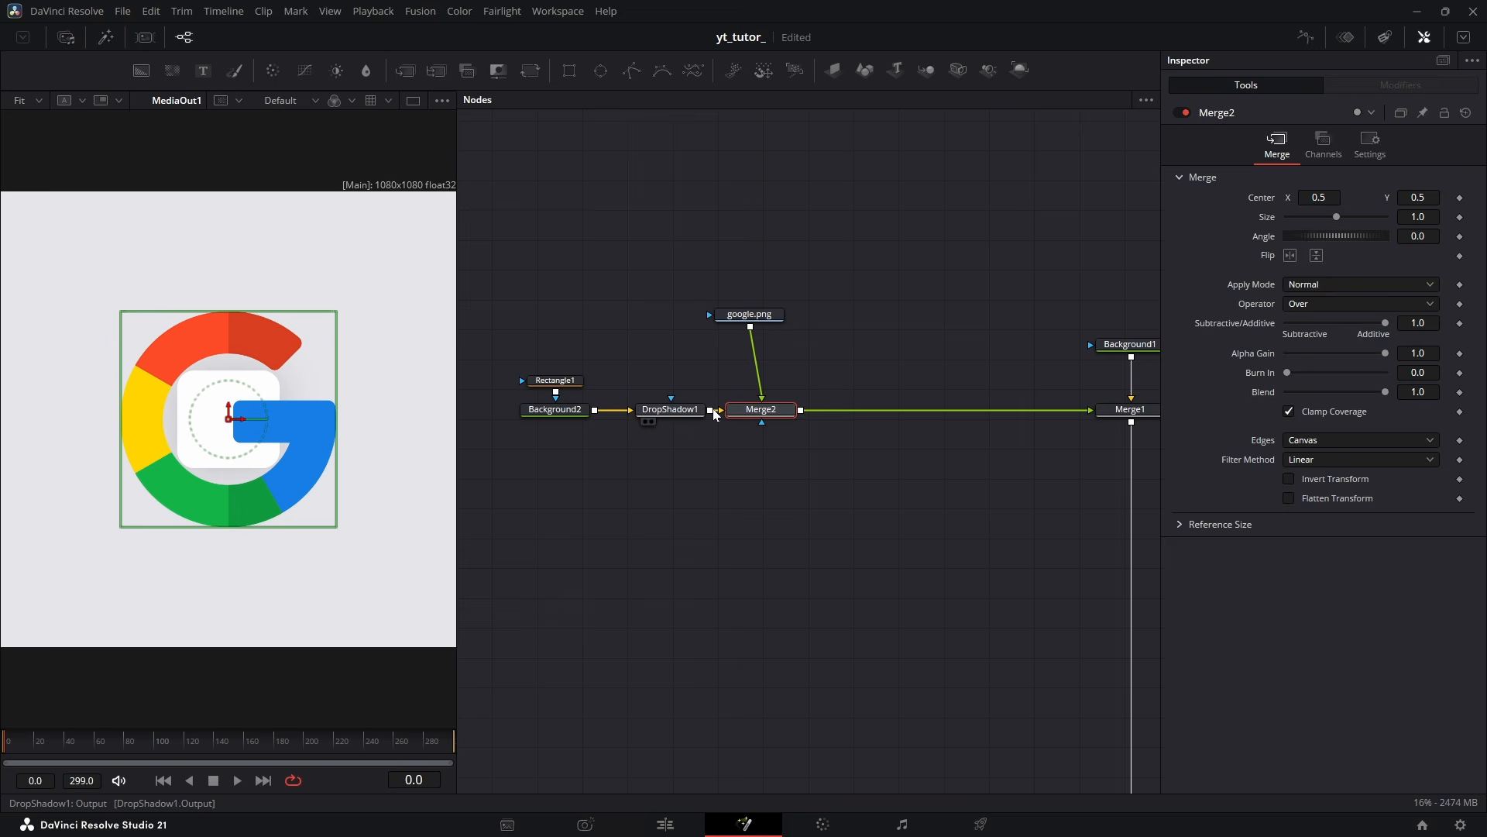
Add a Transform node after google.png and scale the logo to size 0.28
{"action": "left_click_drag", "start_coordinate": [748, 312], "coordinate": [760, 296]}
{"action": "left_click", "coordinate": [536, 75]}
{"action": "left_click_drag", "start_coordinate": [1335, 257], "coordinate": [1299, 265]}
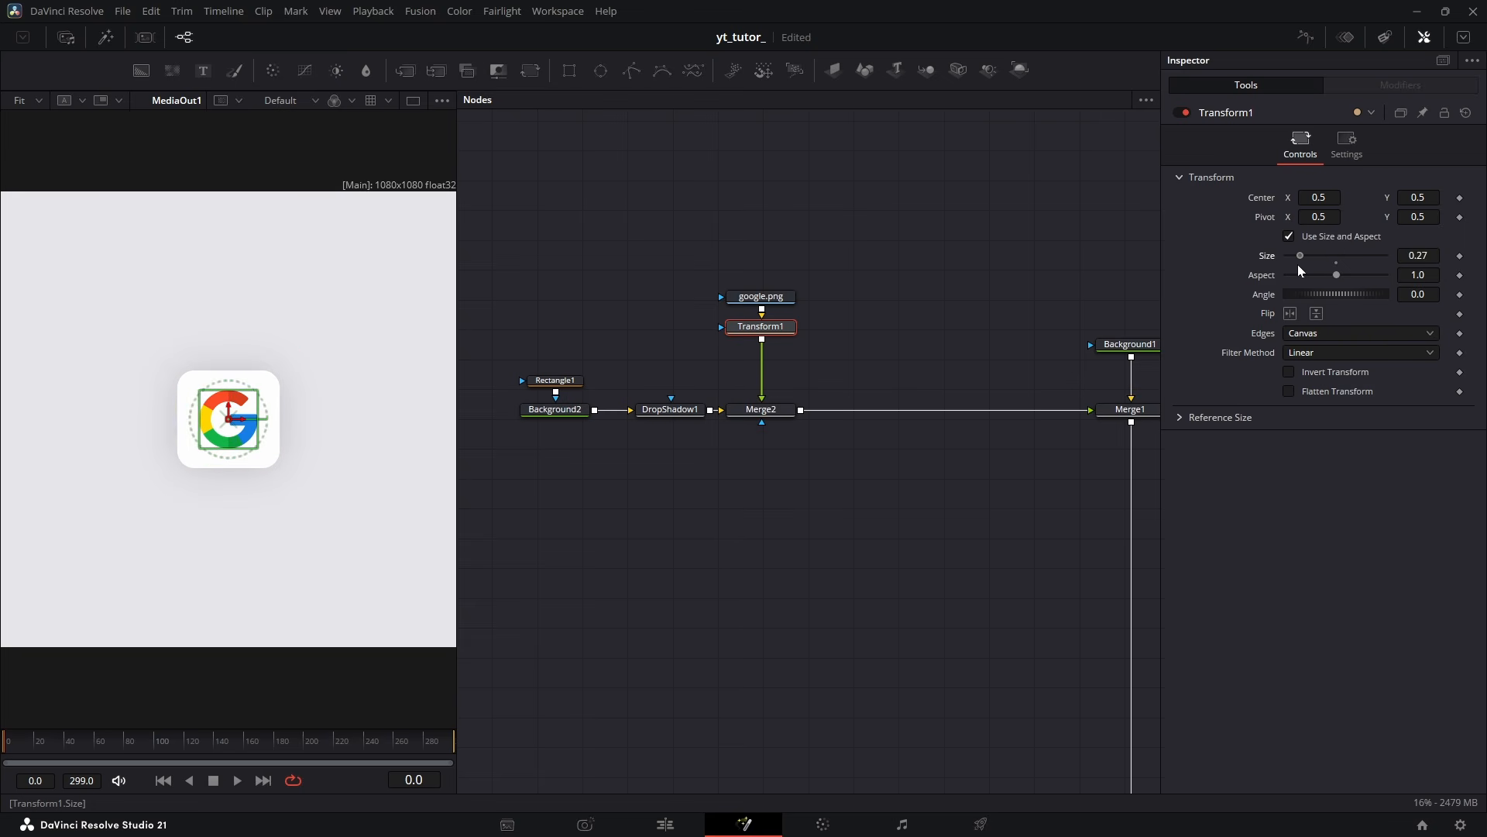
{"action": "left_click", "coordinate": [976, 351]}
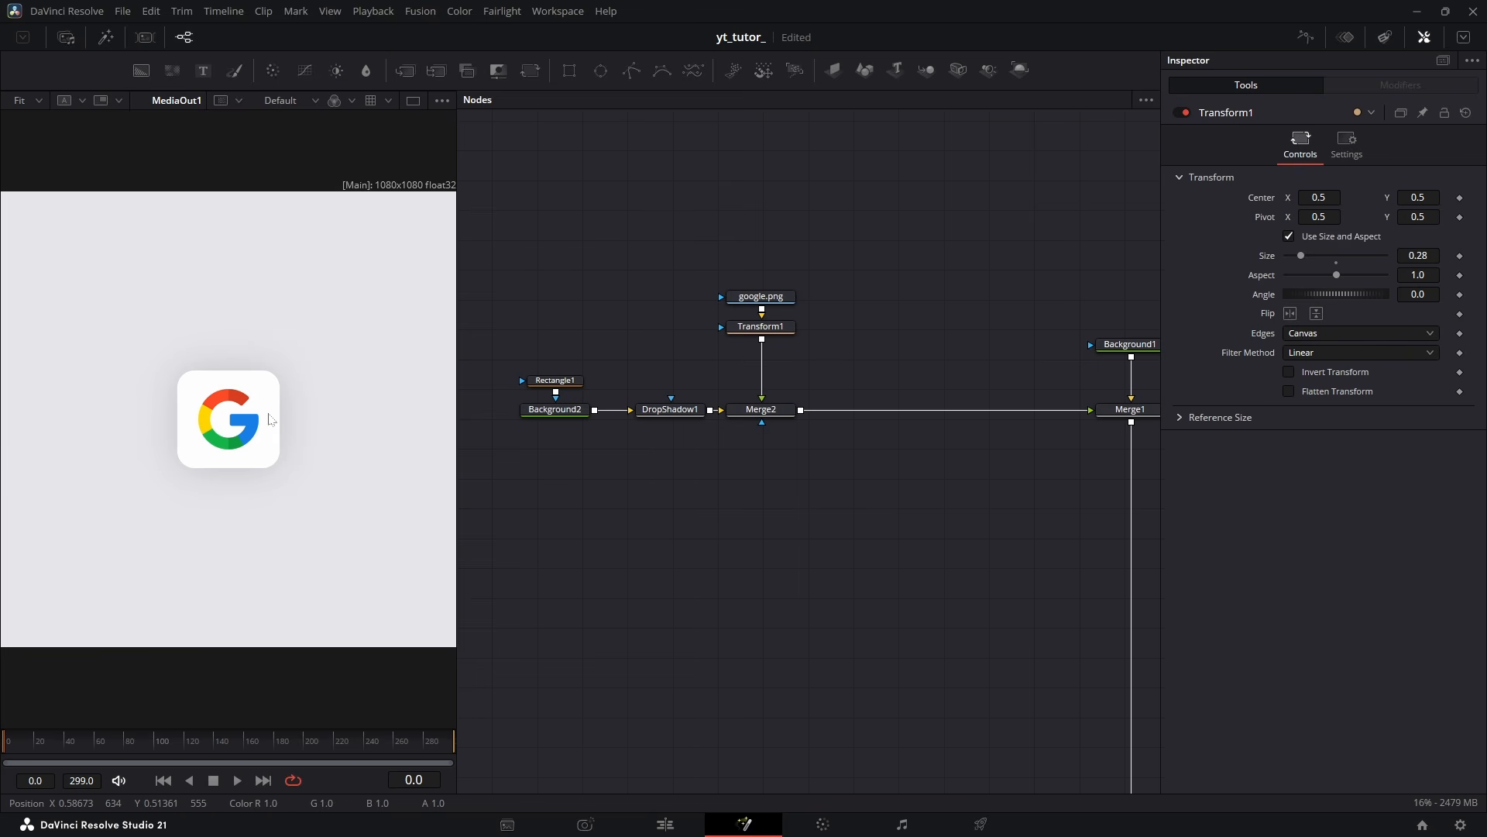
Insert a Transform node between Background2 and DropShadow1, making room for it in the node graph
{"action": "scroll", "coordinate": [959, 485], "scroll_direction": "left", "scroll_amount": 3}
{"action": "left_click_drag", "start_coordinate": [641, 346], "coordinate": [690, 420]}
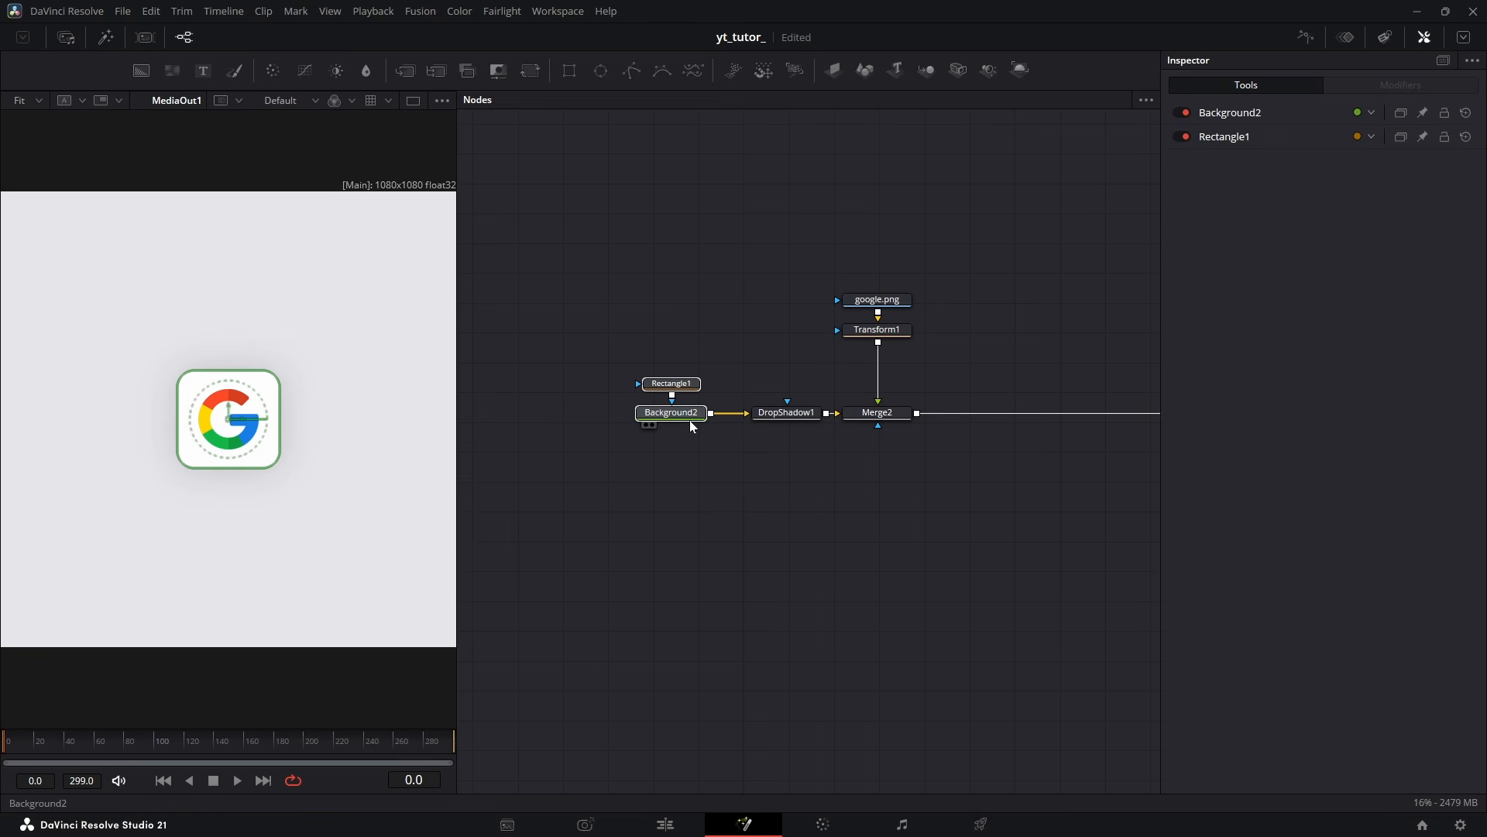
{"action": "left_click", "coordinate": [579, 419]}
{"action": "key", "text": "t"}
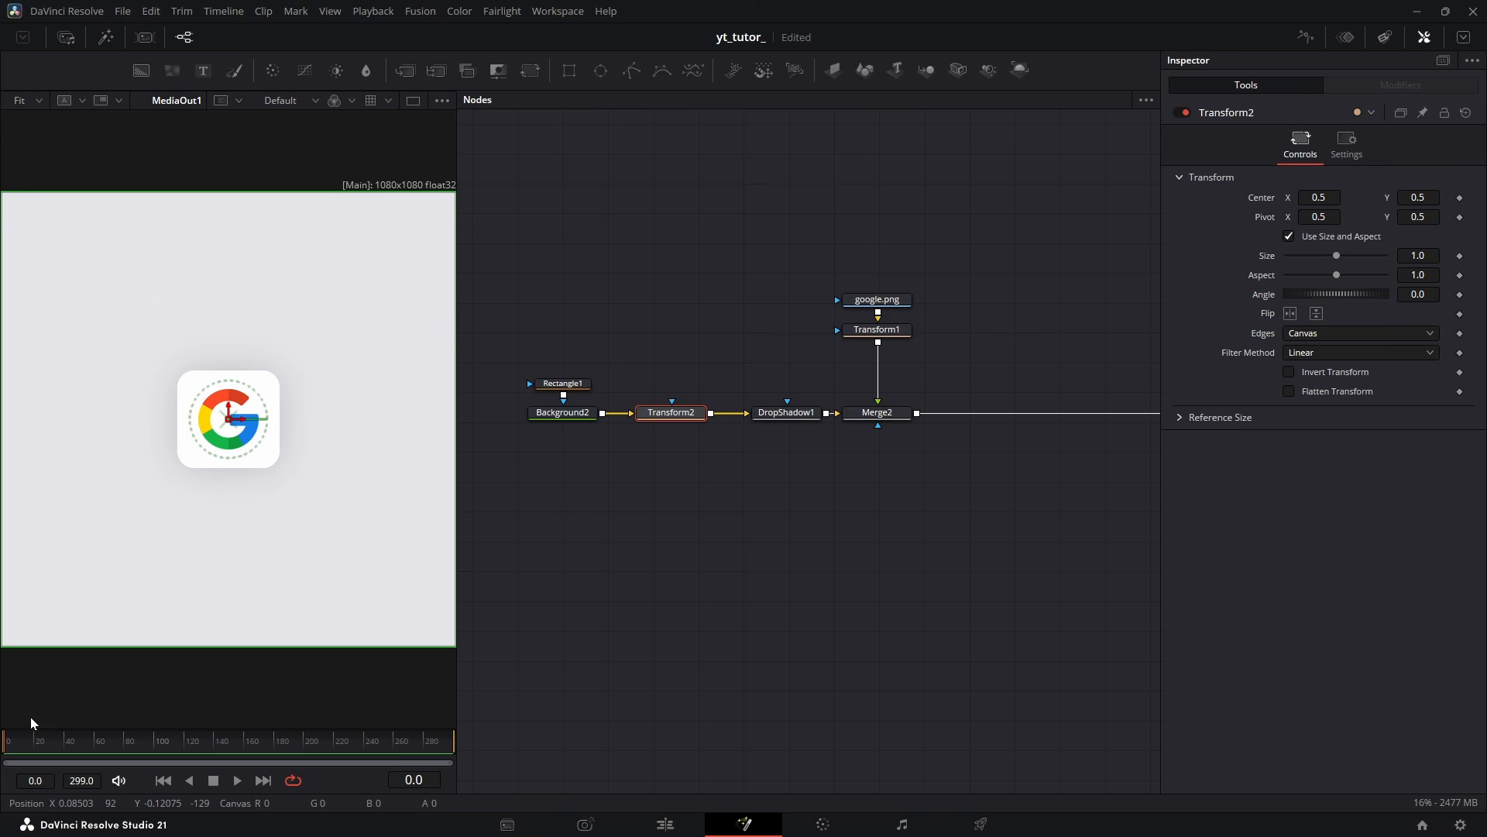
Keyframe Transform2's Center from X -0.204 at frame 0 to X 0.5 at frame 60
{"action": "left_click", "coordinate": [11, 745]}
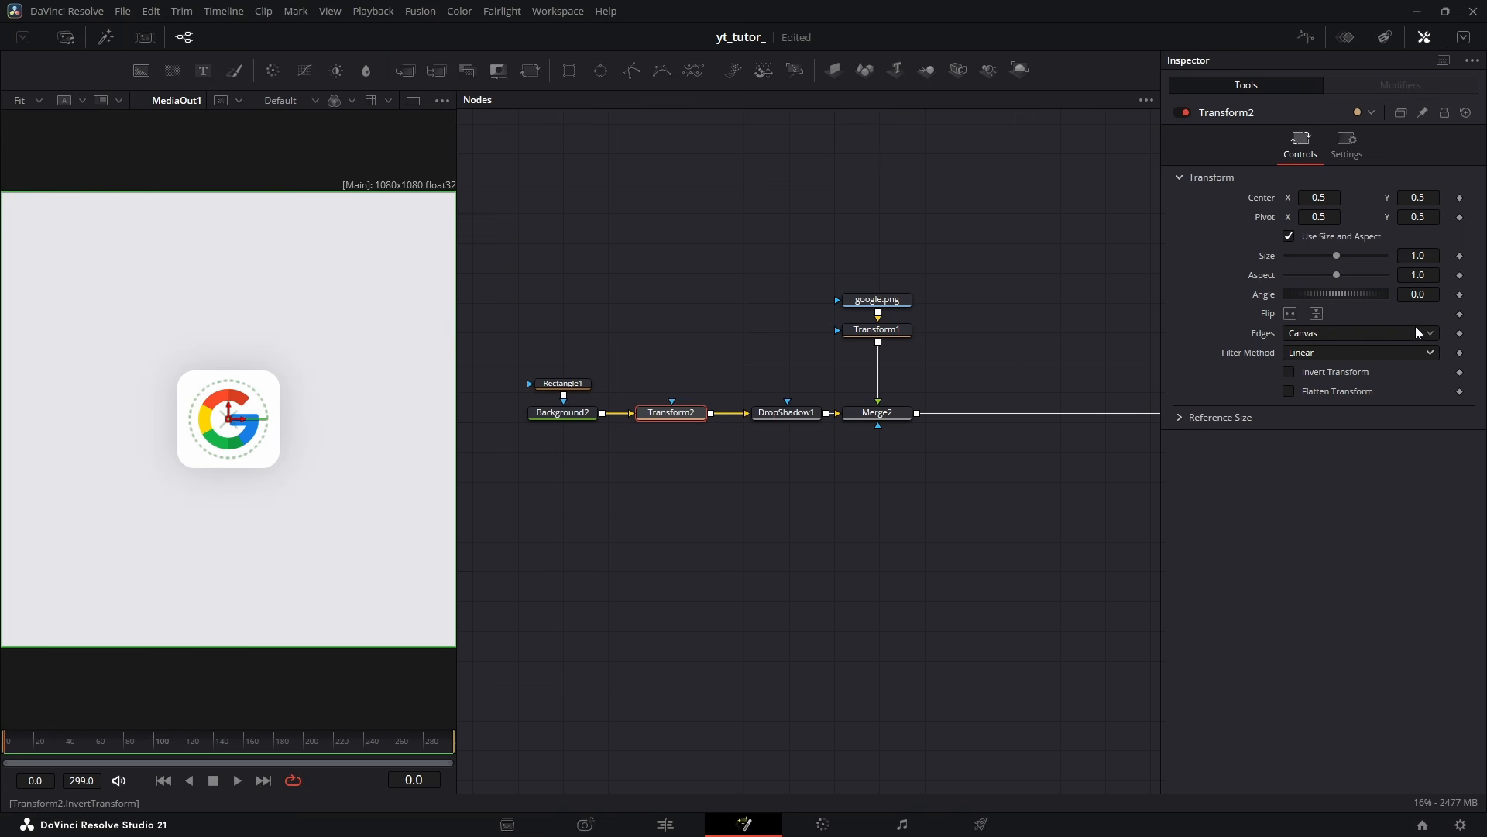
{"action": "left_click", "coordinate": [1459, 198]}
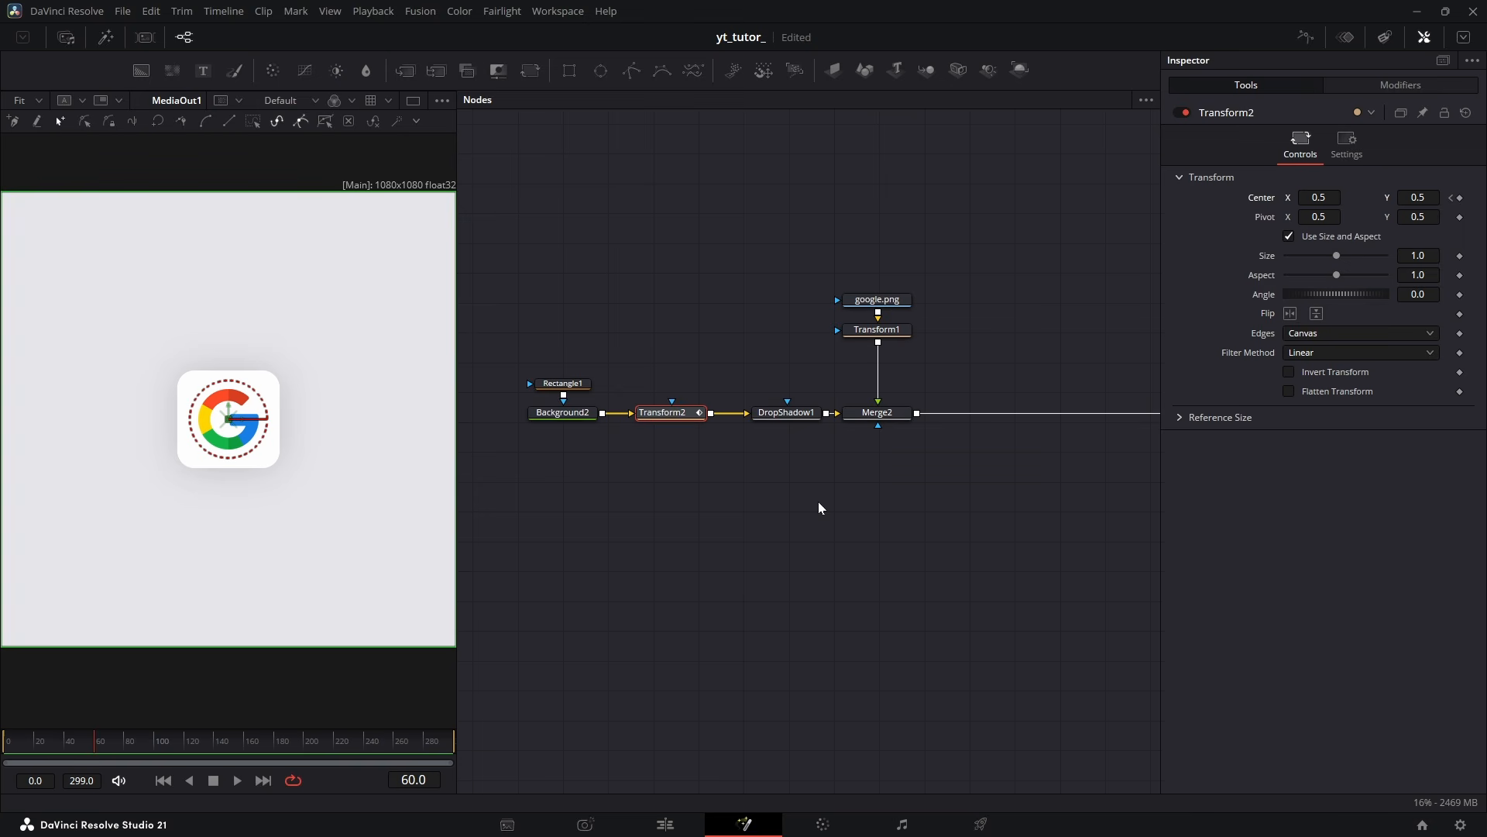
{"action": "left_click", "coordinate": [1451, 198]}
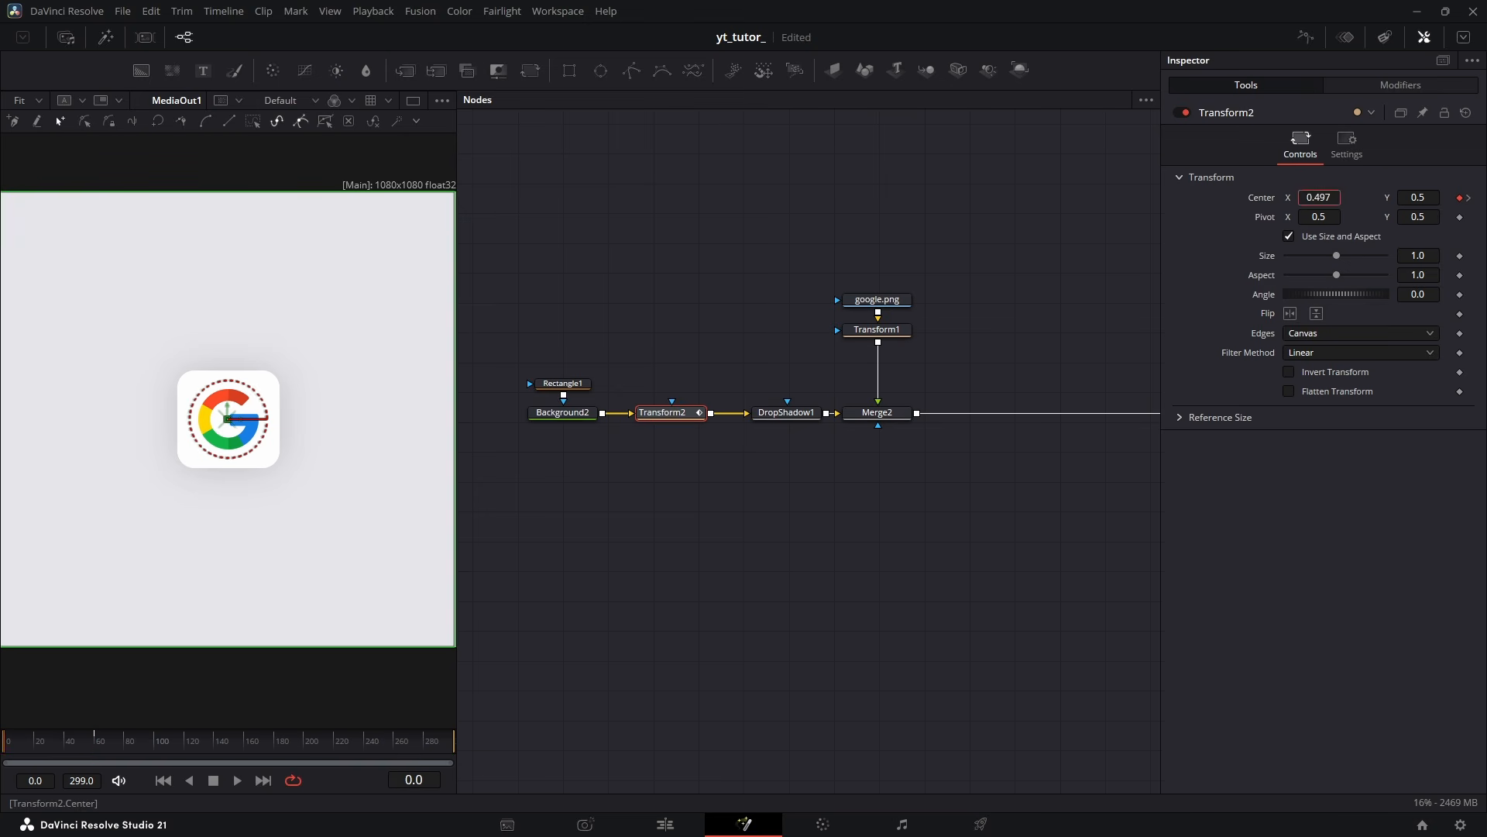
{"action": "left_click_drag", "start_coordinate": [227, 418], "coordinate": [2, 419]}
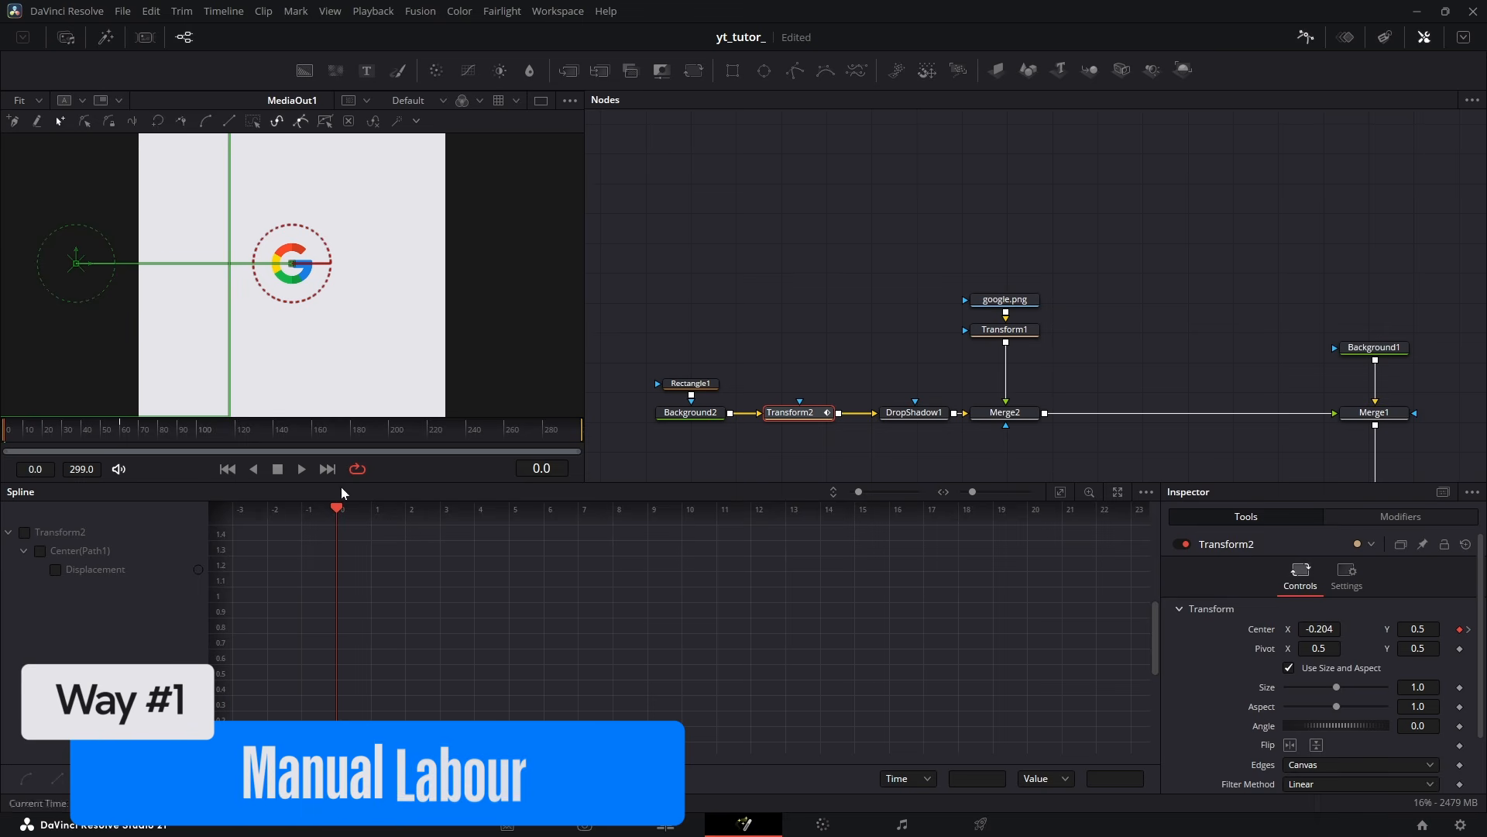
Edit Transform2's Center displacement curve in the Spline editor and play back the animation
{"action": "left_click", "coordinate": [26, 532]}
{"action": "right_click", "coordinate": [611, 642]}
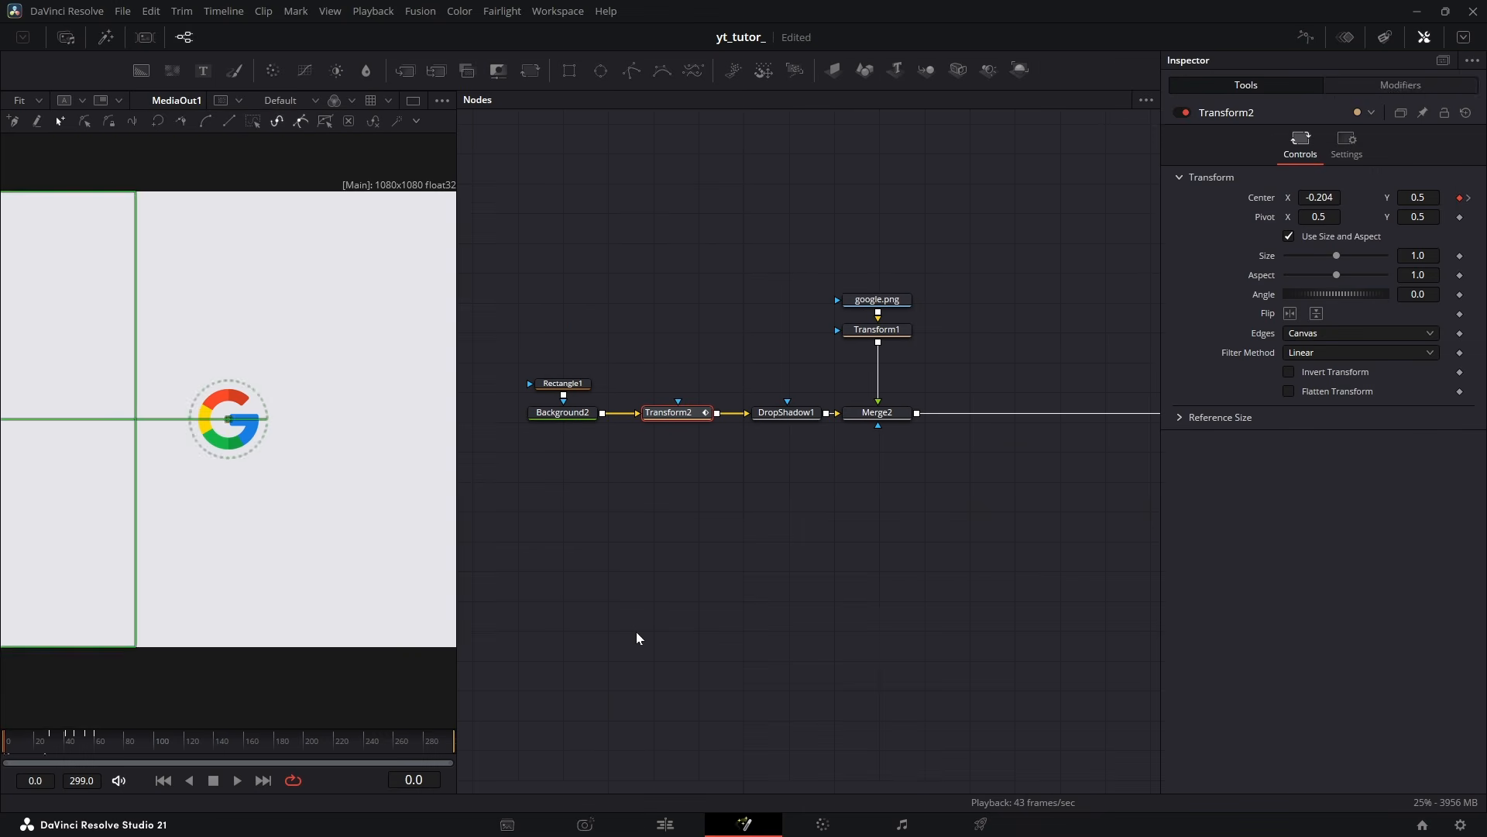
{"action": "left_click", "coordinate": [640, 629]}
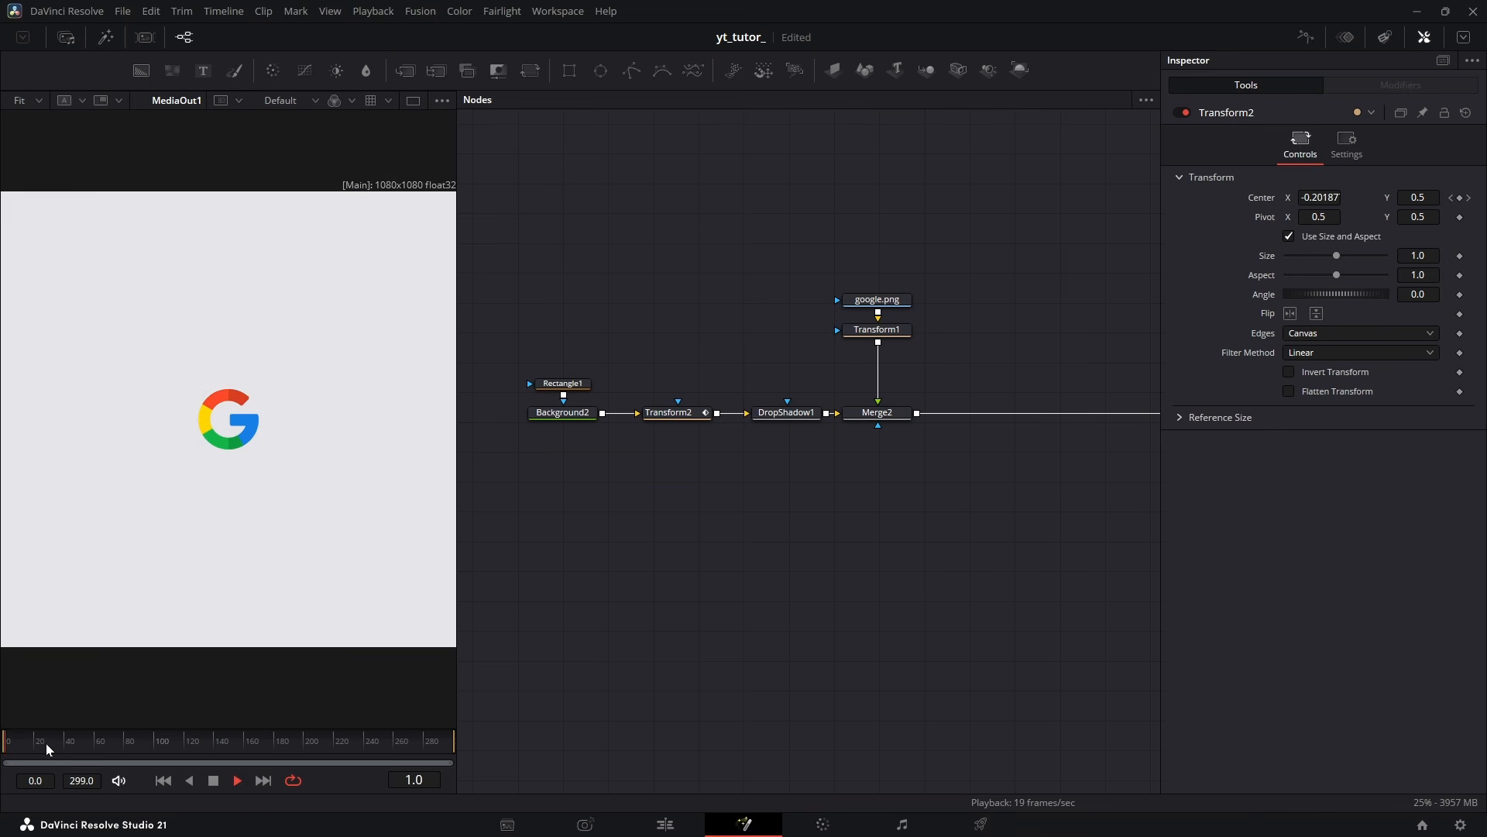
{"action": "key", "text": "space"}
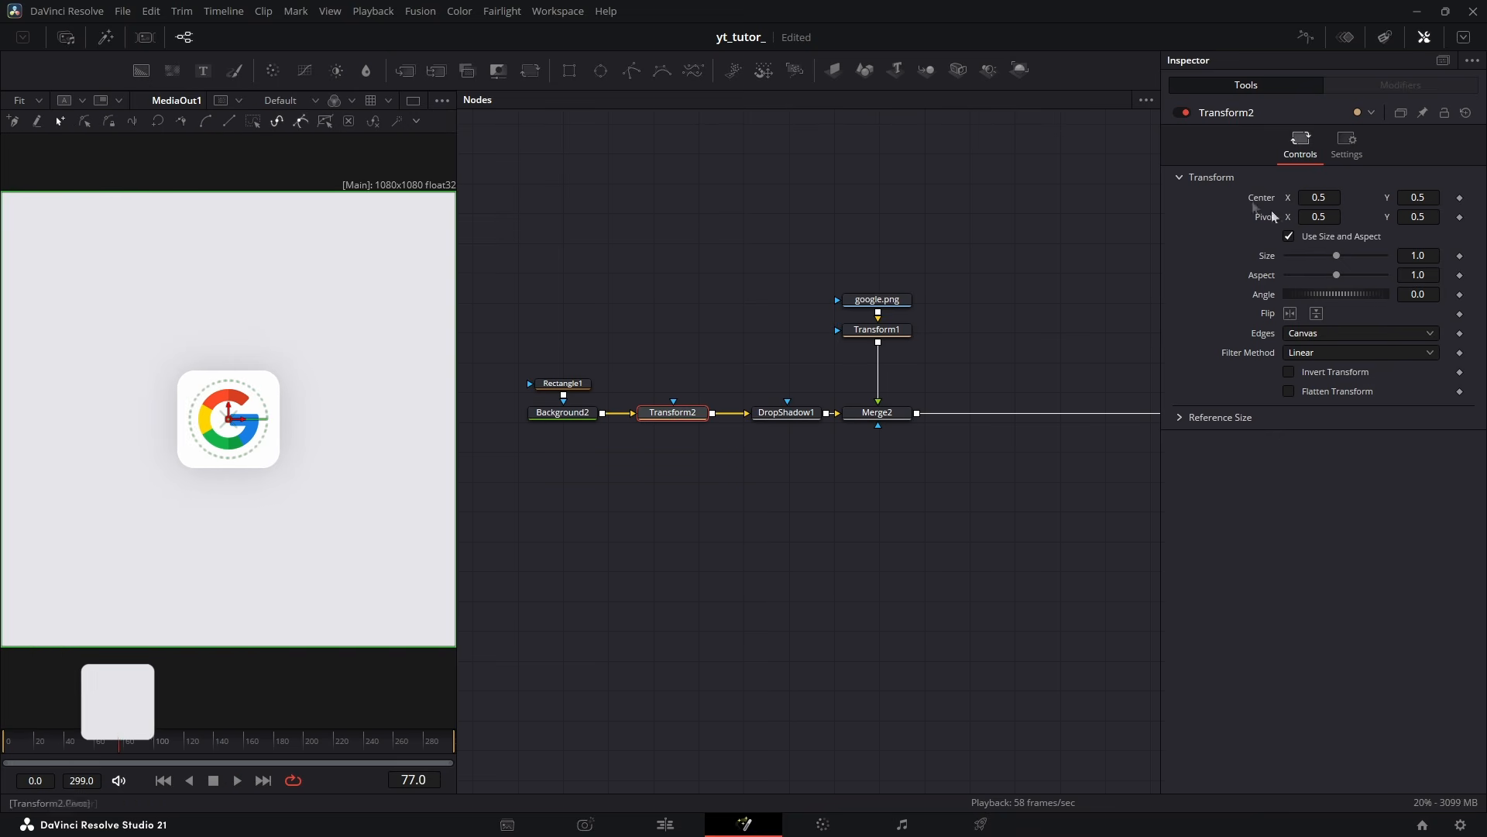
Modify Transform2's Center with XY Path and examine the modifiers available for its X value
{"action": "right_click", "coordinate": [1260, 199]}
{"action": "mouse_move", "coordinate": [1306, 260]}
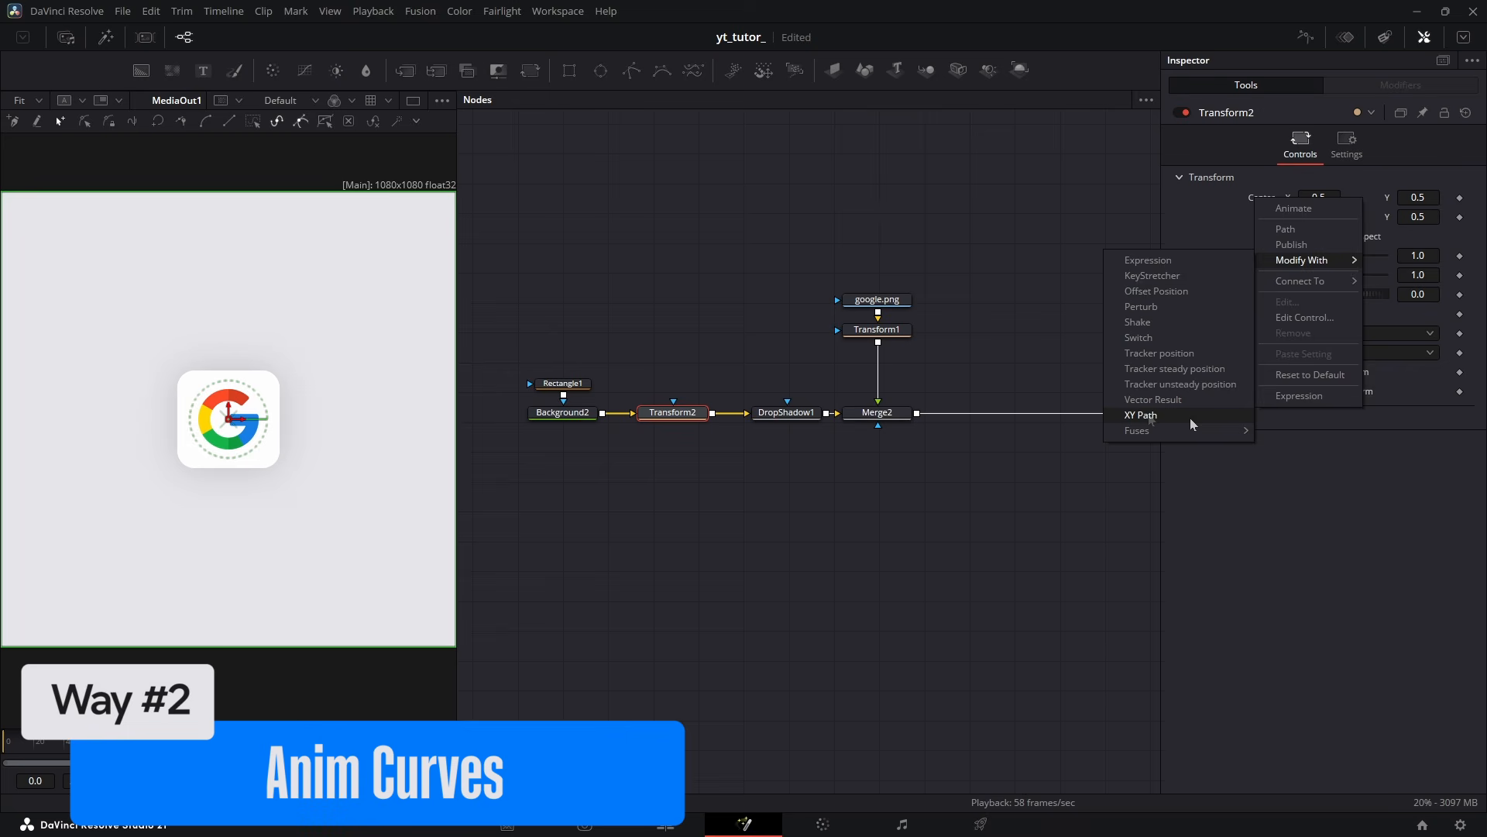
{"action": "left_click", "coordinate": [1191, 424]}
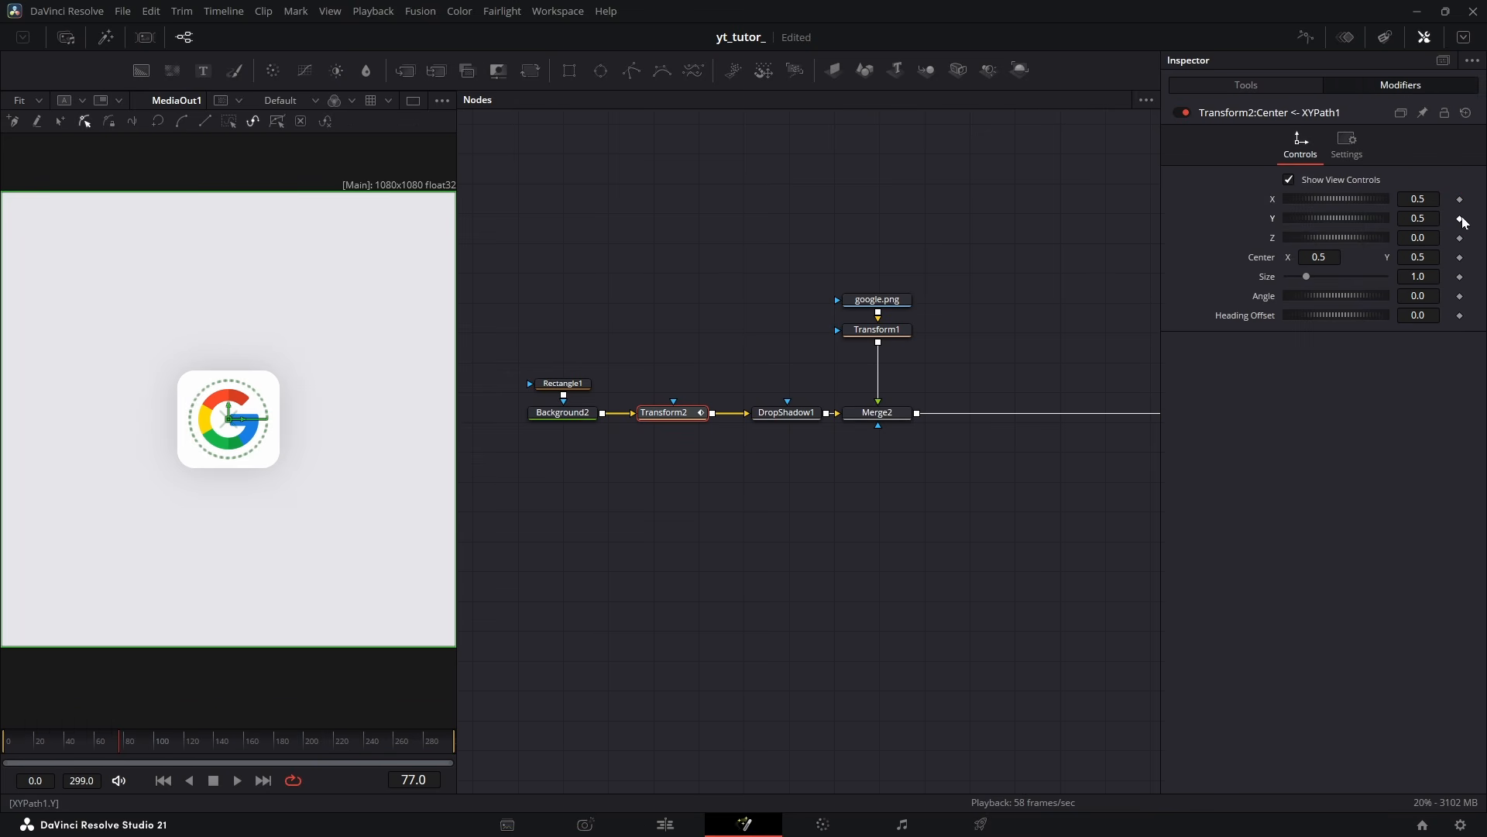
{"action": "right_click", "coordinate": [1273, 200]}
{"action": "mouse_move", "coordinate": [1317, 264]}
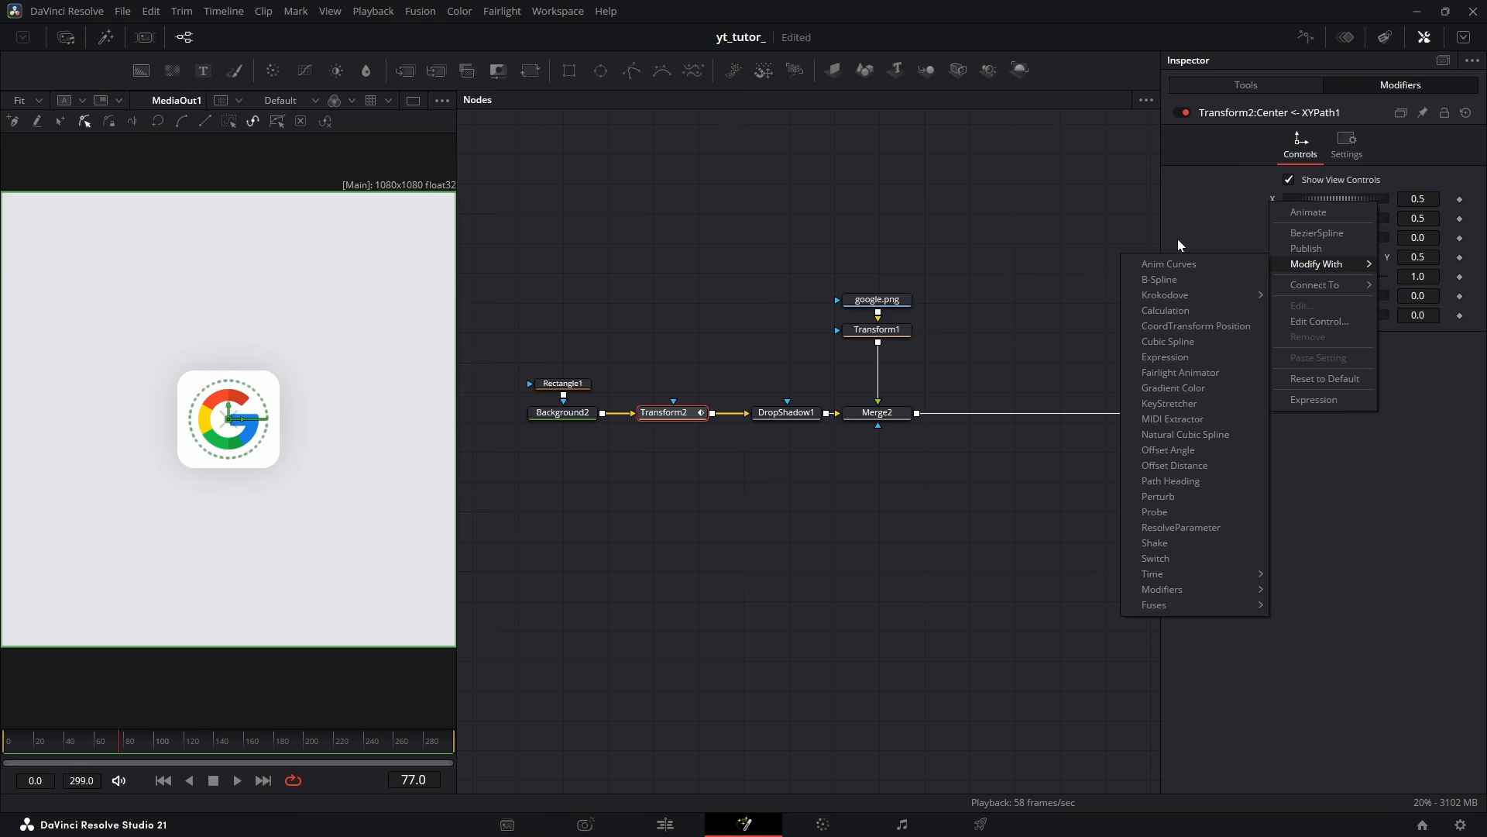
{"action": "left_click", "coordinate": [1133, 282]}
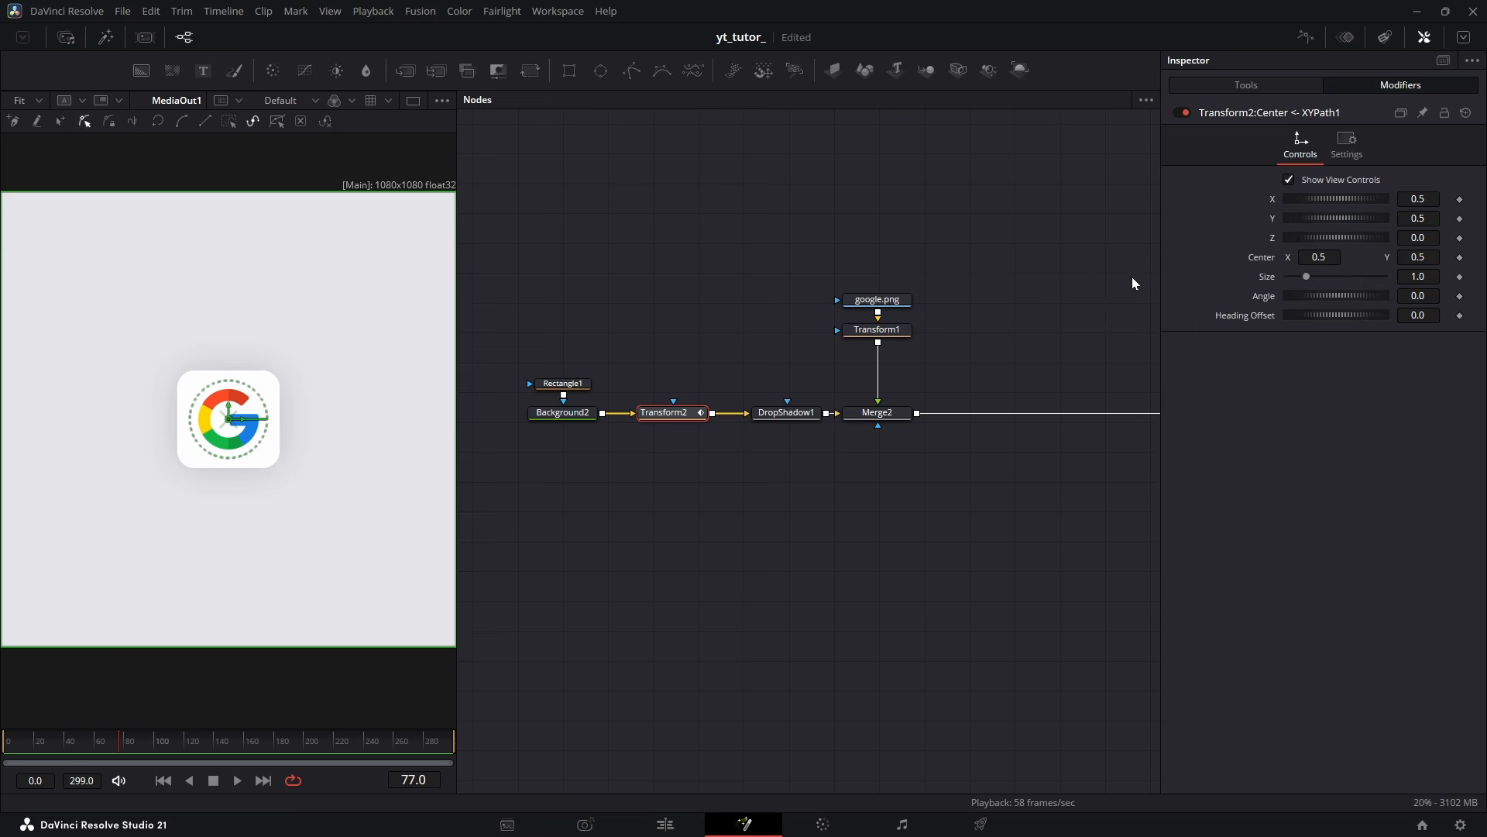
Undo the XY Path modifier on Transform2's Center
{"action": "key", "text": "ctrl+z"}
{"action": "key", "text": "ctrl+z"}
{"action": "key", "text": "ctrl+z"}
{"action": "left_click_drag", "start_coordinate": [996, 324], "coordinate": [1043, 317]}
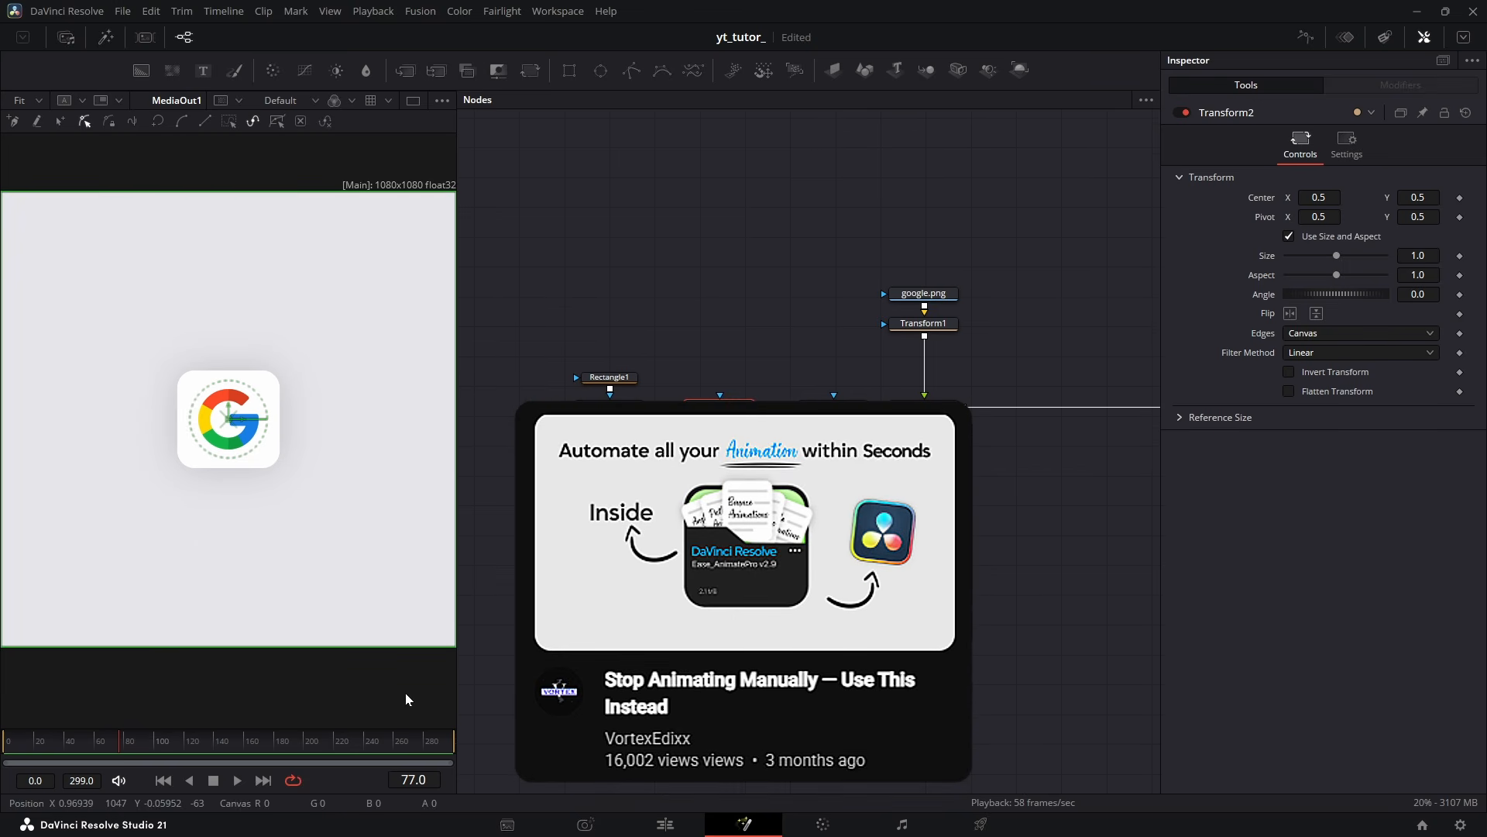
Modify Transform2's Center with XY Path and its X value with the EaseBounceticLite modifier
{"action": "left_click", "coordinate": [228, 419]}
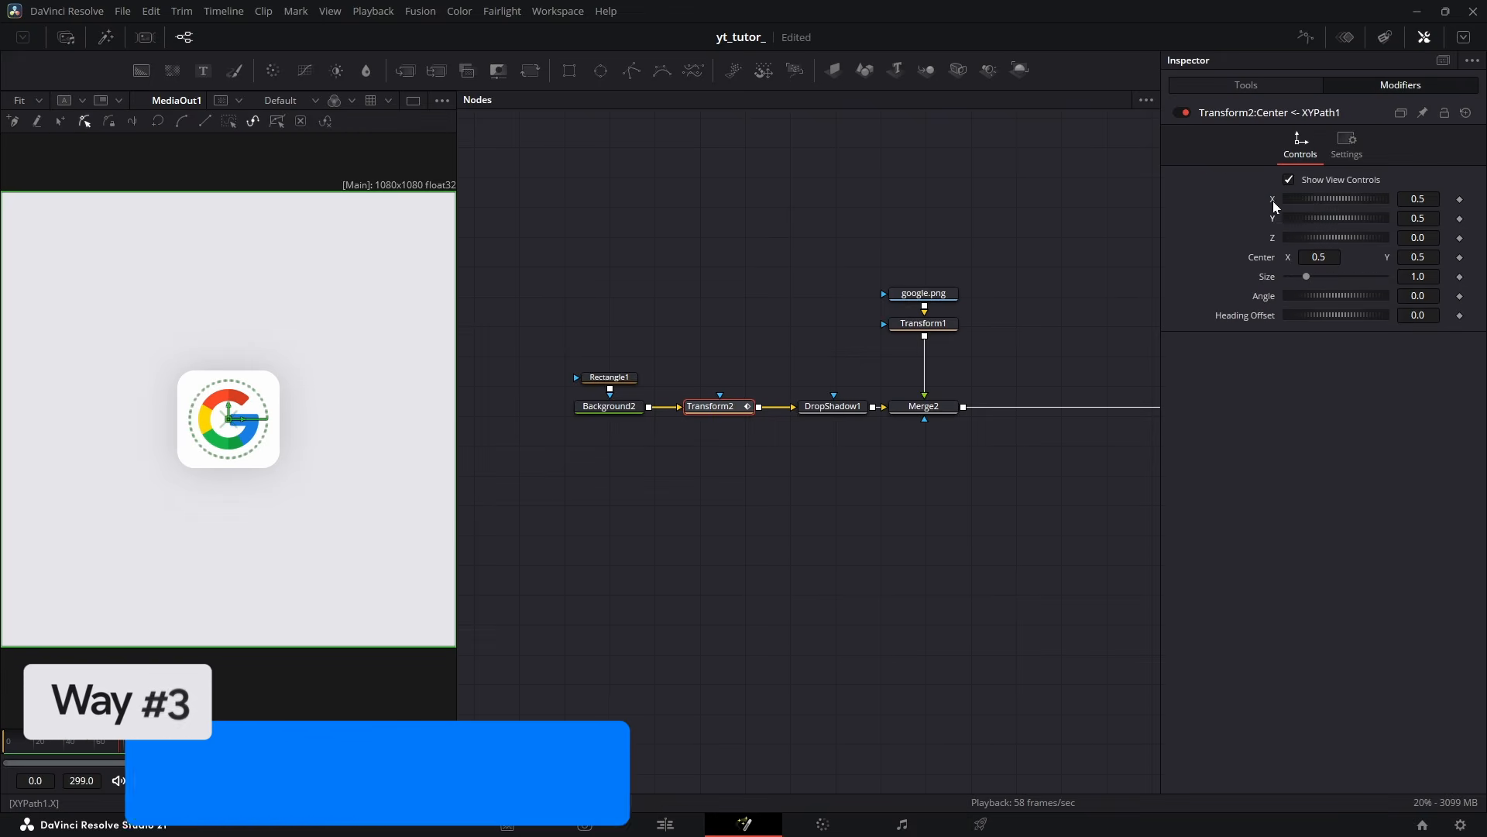
{"action": "right_click", "coordinate": [1277, 203]}
{"action": "mouse_move", "coordinate": [1321, 264]}
{"action": "mouse_move", "coordinate": [1177, 590]}
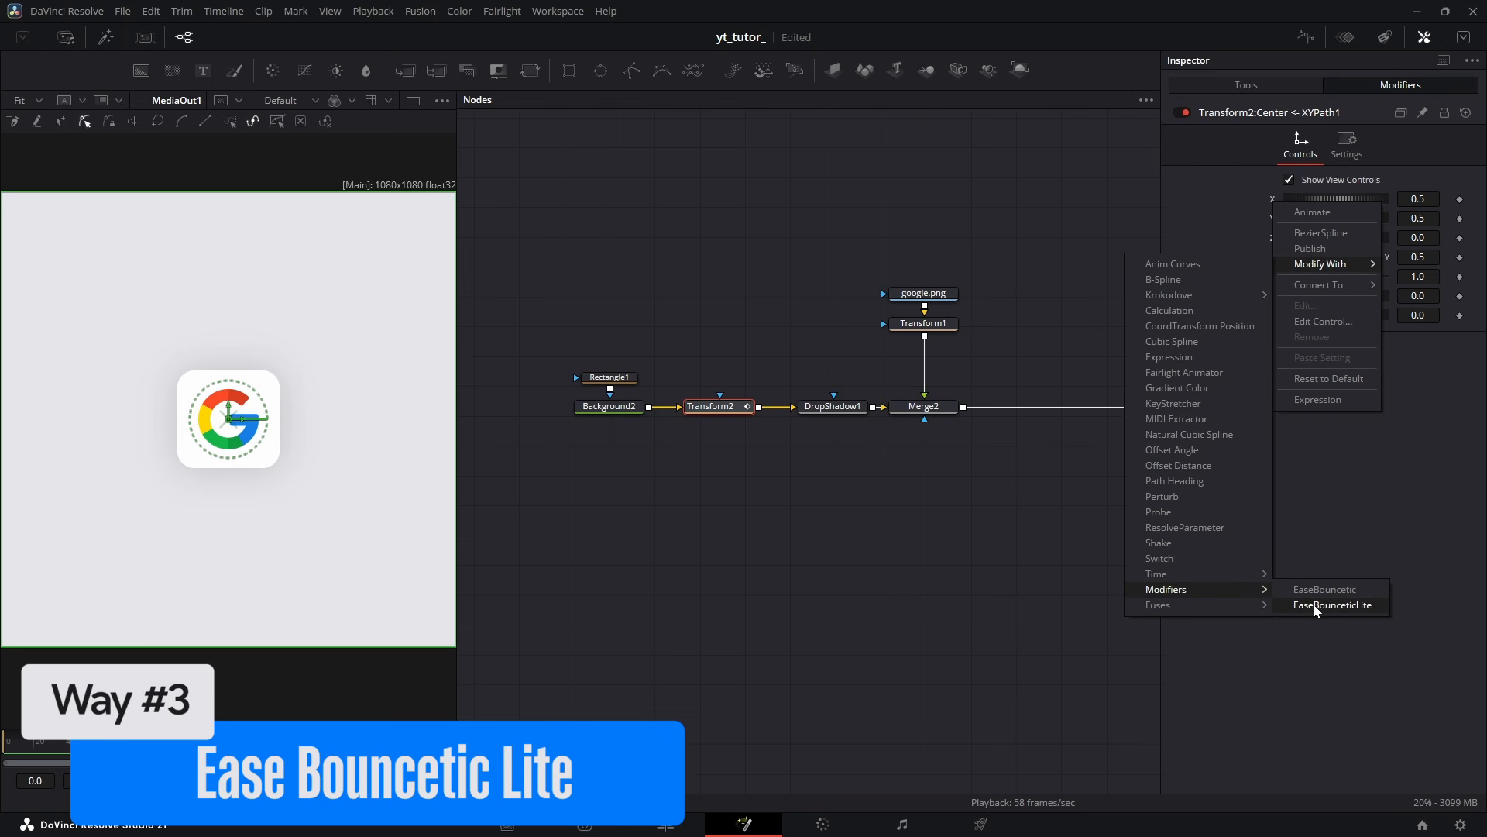
{"action": "left_click", "coordinate": [1311, 605]}
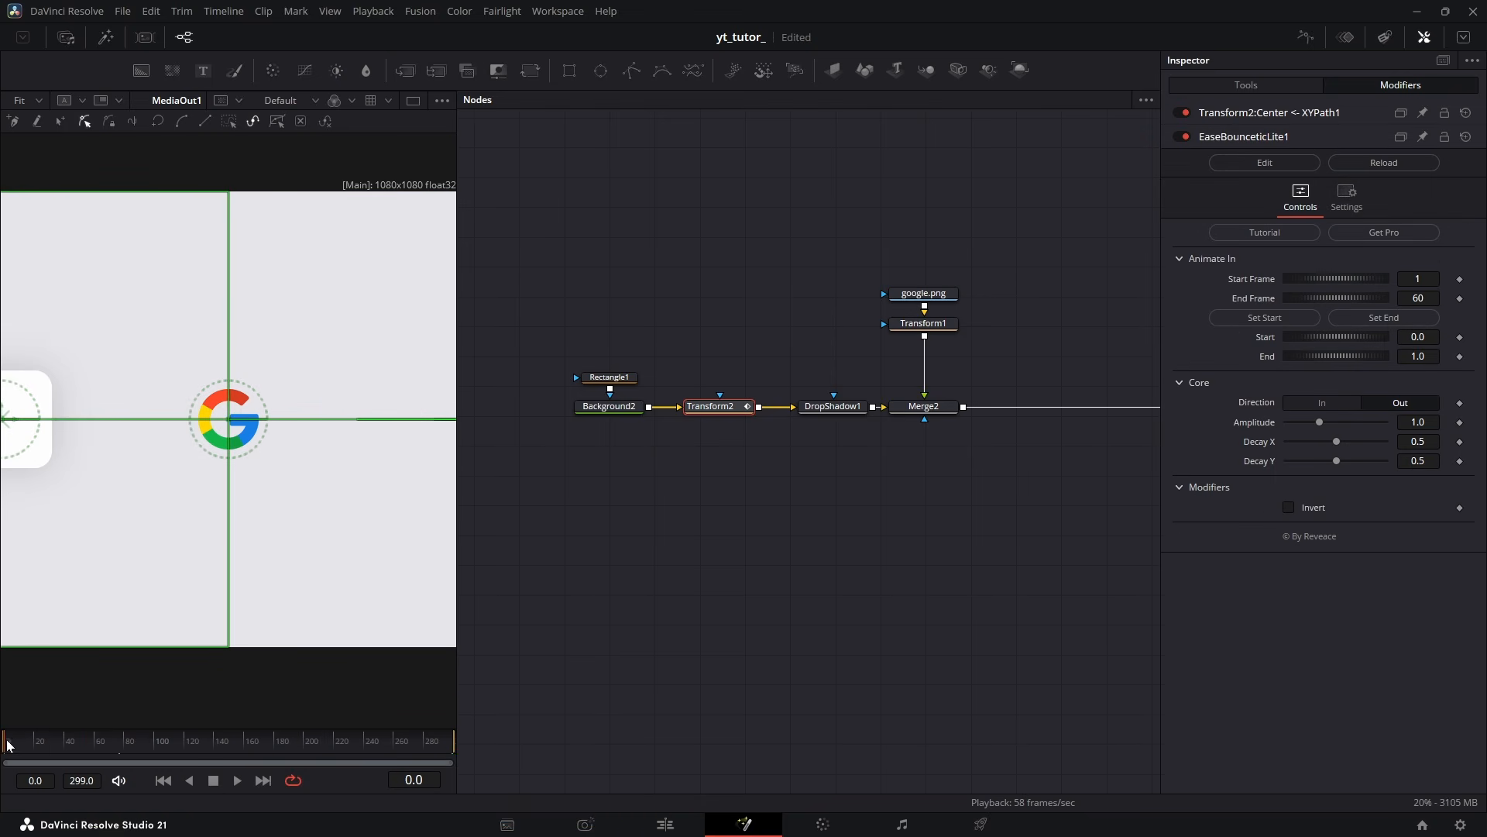
Set EaseBounceticLite's start frame to 0, Start to -0.122 and End to 0.5, and play back the animation
{"action": "left_click", "coordinate": [1265, 318]}
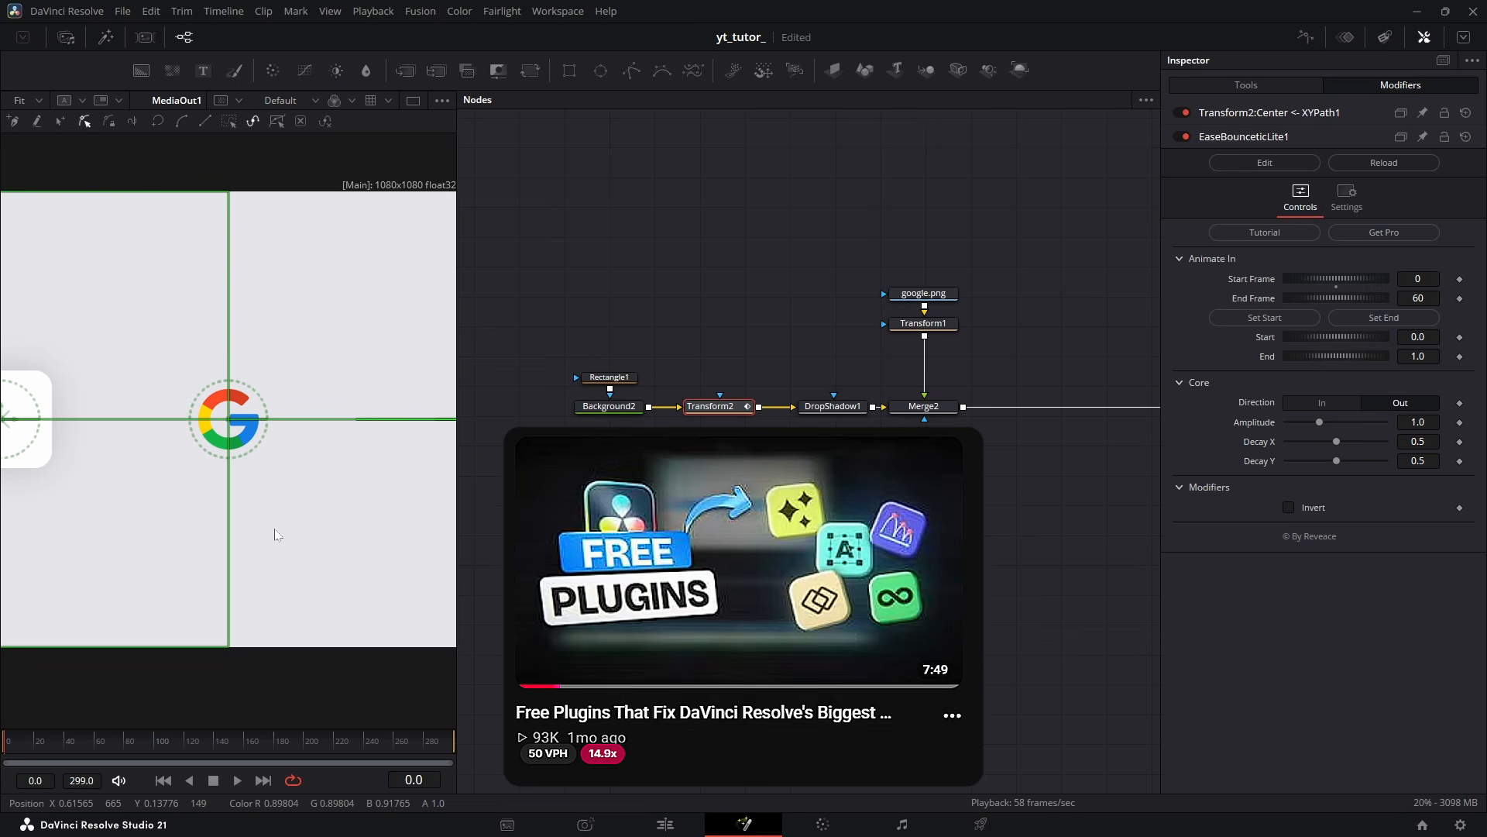
{"action": "left_click_drag", "start_coordinate": [1254, 340], "coordinate": [1160, 340]}
{"action": "left_click", "coordinate": [94, 740]}
{"action": "left_click_drag", "start_coordinate": [1418, 356], "coordinate": [1290, 356]}
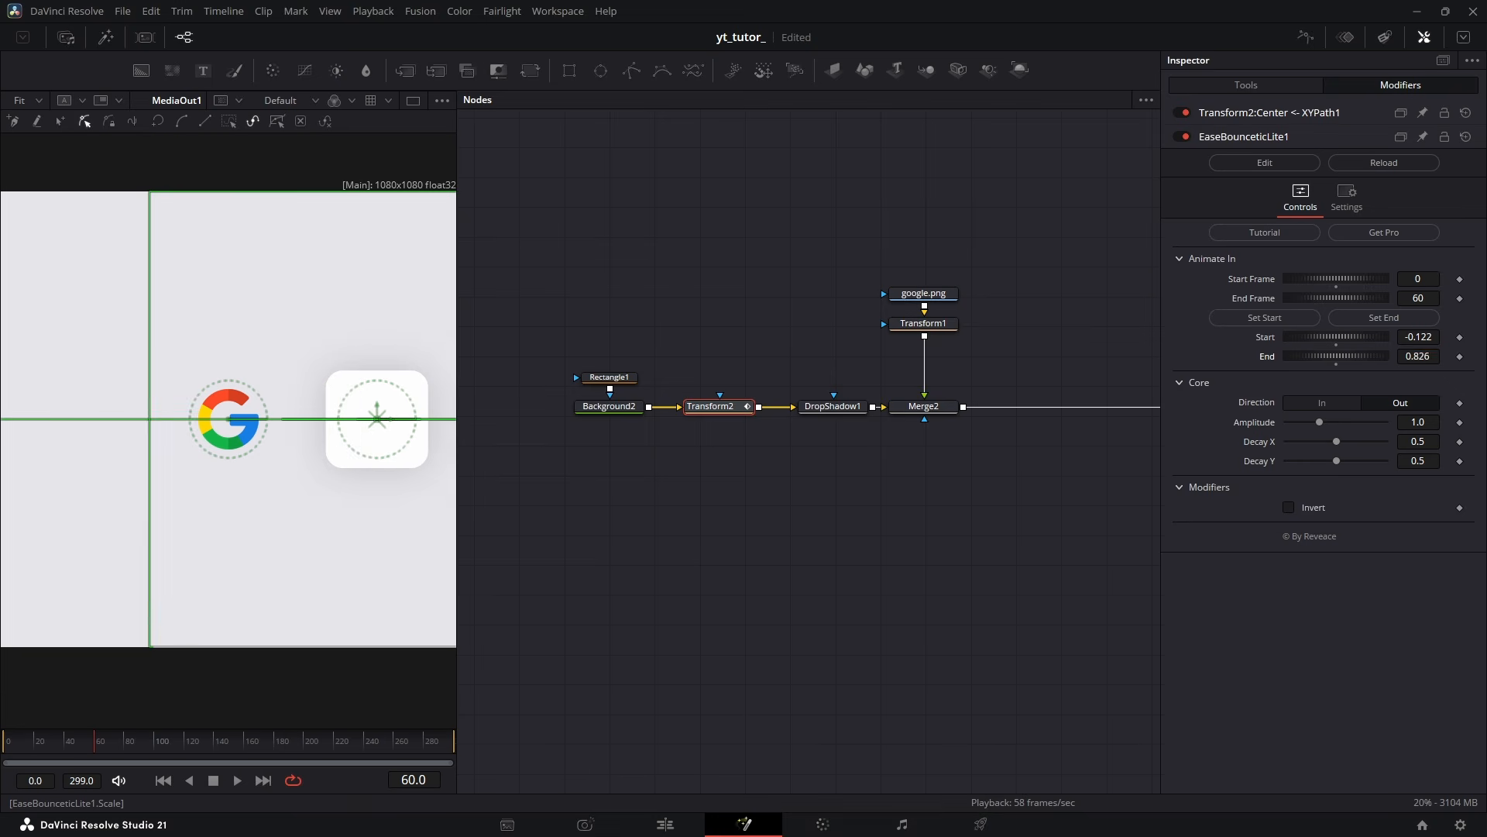
{"action": "double_click", "coordinate": [1418, 356]}
{"action": "type", "text": "0.5"}
{"action": "key", "text": "Return"}
{"action": "left_click", "coordinate": [1057, 595]}
{"action": "left_click", "coordinate": [5, 741]}
{"action": "key", "text": "space"}
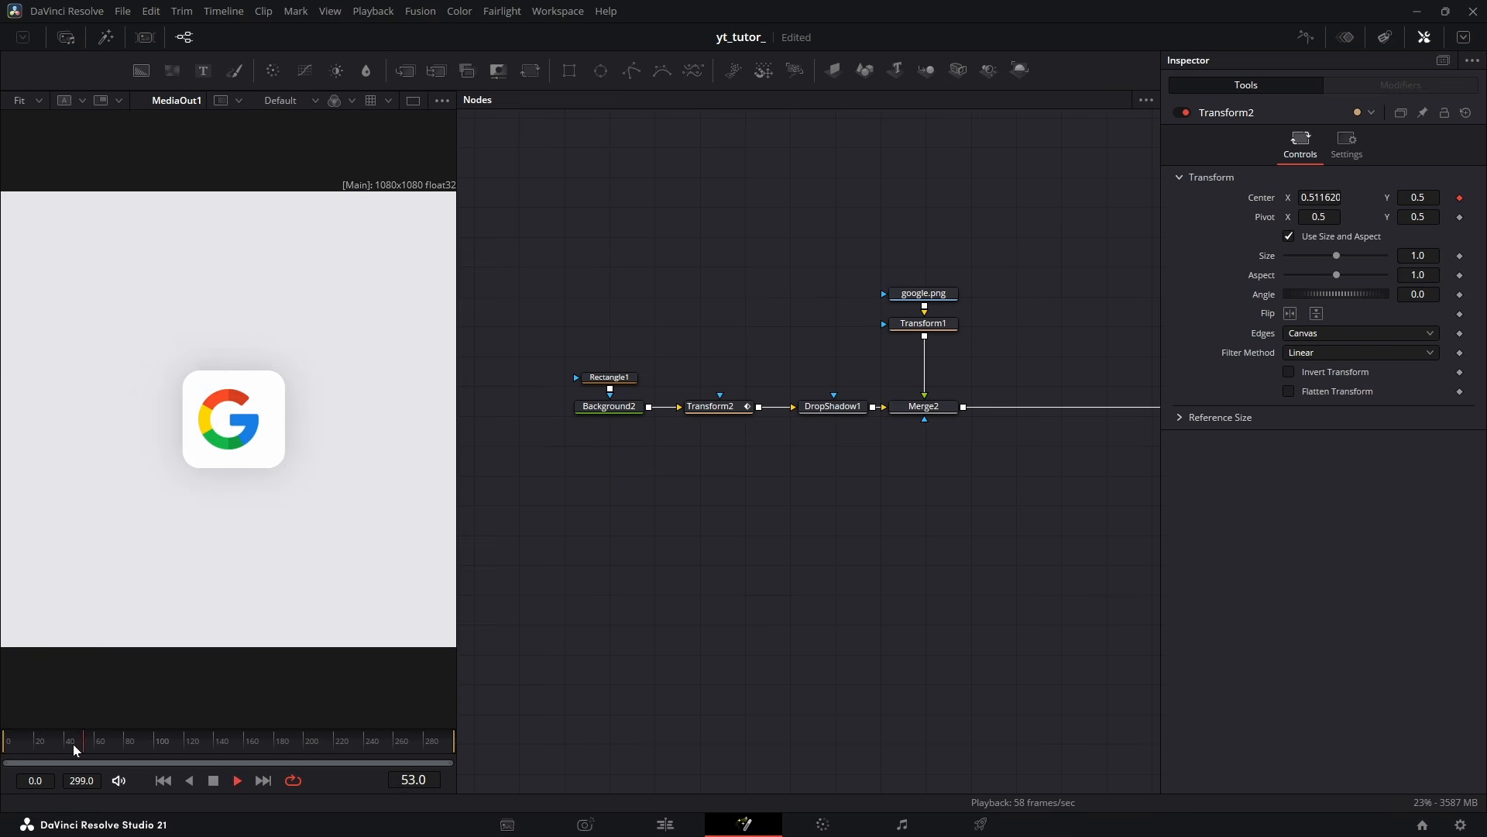
{"action": "key", "text": "space"}
Set EaseBounceticLite's Amplitude to 0.5, preview the slide-in and return the playhead to frame 0
{"action": "left_click", "coordinate": [713, 407]}
{"action": "left_click", "coordinate": [1399, 86]}
{"action": "double_click", "coordinate": [1417, 399]}
{"action": "type", "text": ".5"}
{"action": "key", "text": "Return"}
{"action": "left_click", "coordinate": [1030, 542]}
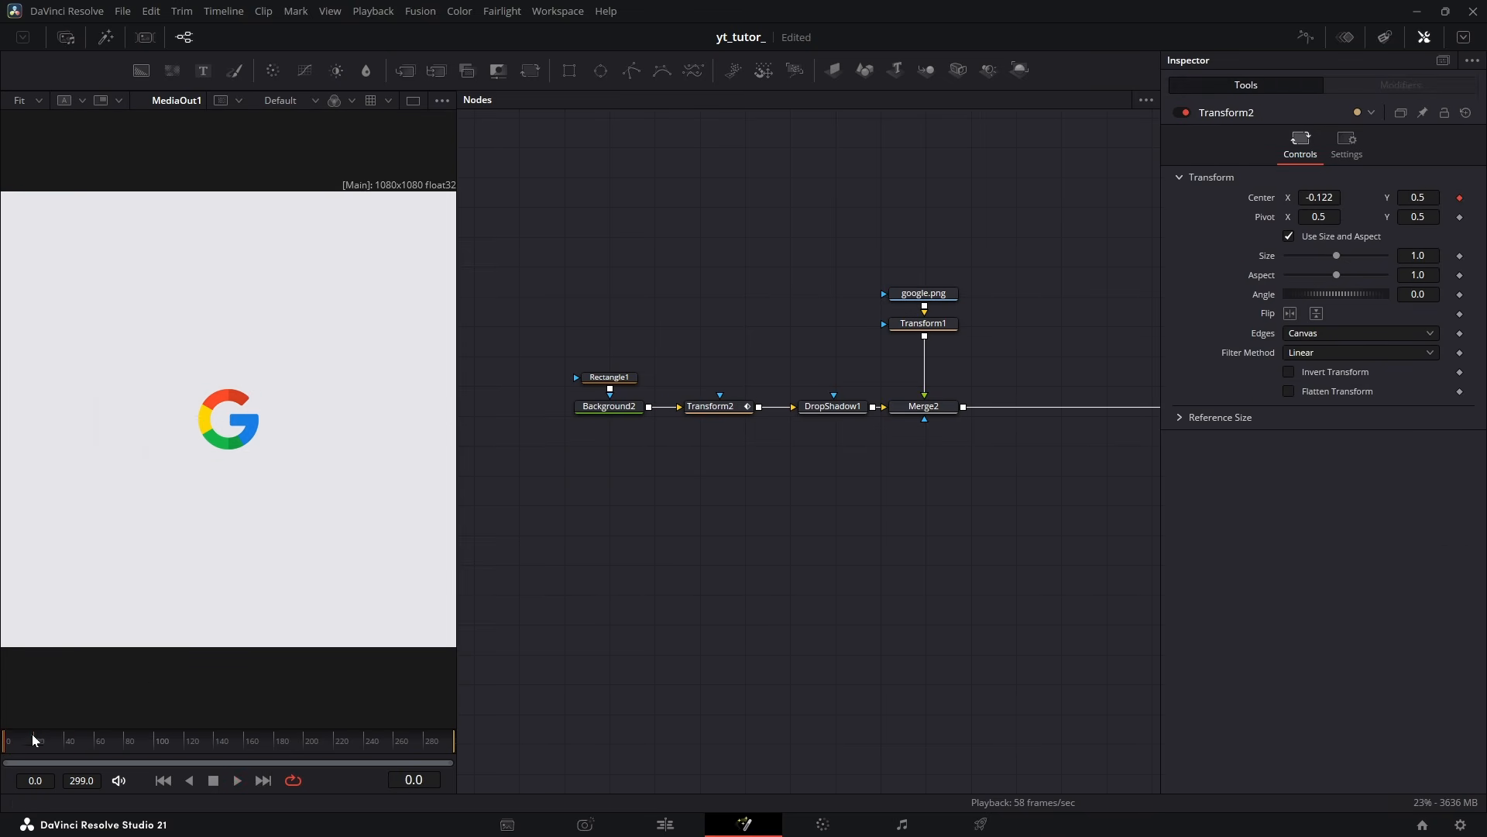
{"action": "key", "text": "space"}
{"action": "key", "text": "space"}
{"action": "left_click_drag", "start_coordinate": [45, 741], "coordinate": [4, 741]}
Reduce EaseBounceticLite's Amplitude to 0.4 and play back the animation
{"action": "left_click", "coordinate": [713, 406]}
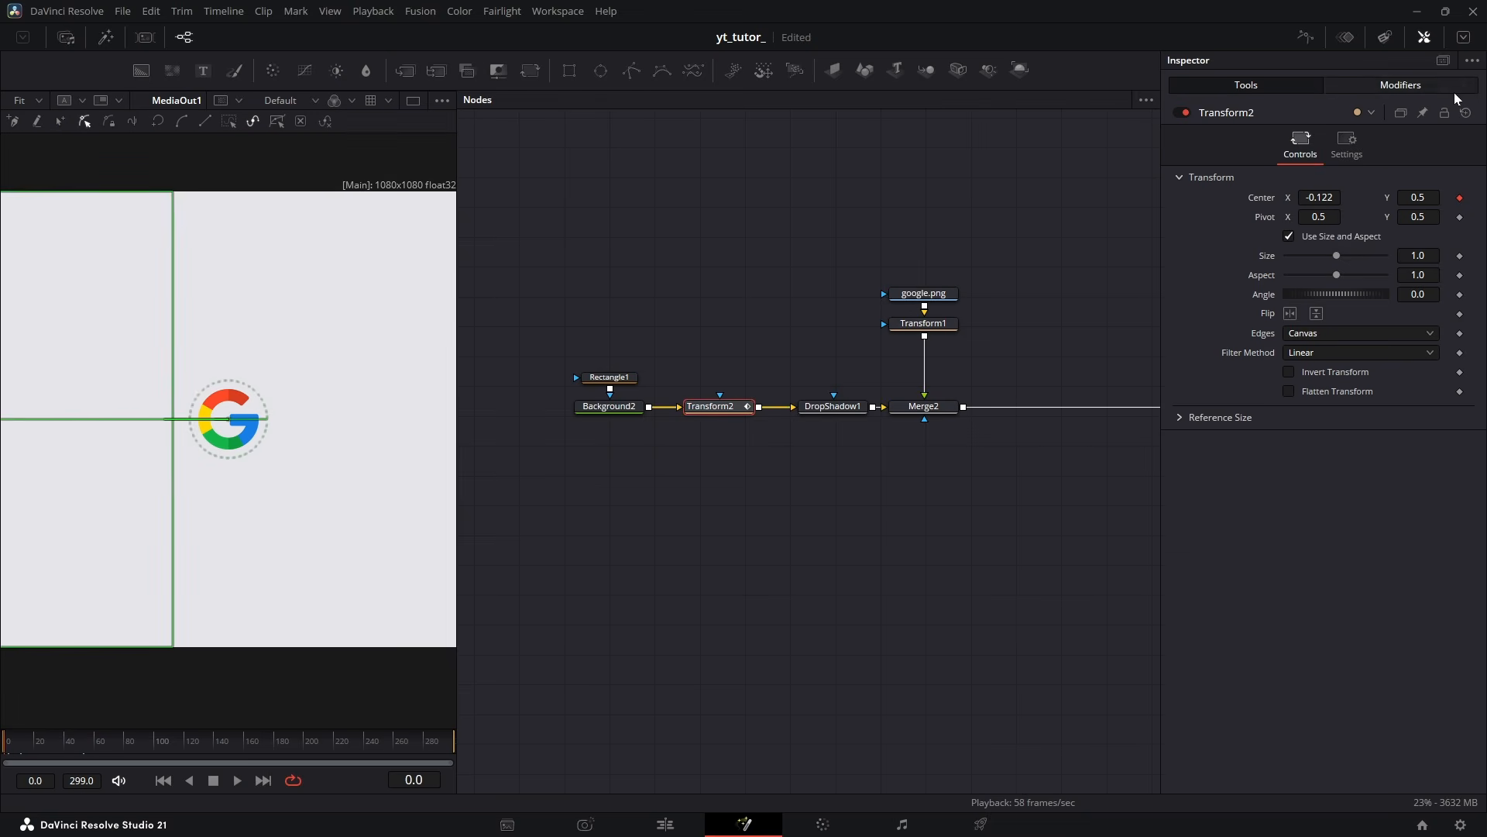
{"action": "left_click", "coordinate": [1411, 86]}
{"action": "double_click", "coordinate": [1418, 418]}
{"action": "type", "text": ".4"}
{"action": "key", "text": "Return"}
{"action": "left_click", "coordinate": [1046, 498]}
{"action": "key", "text": "space"}
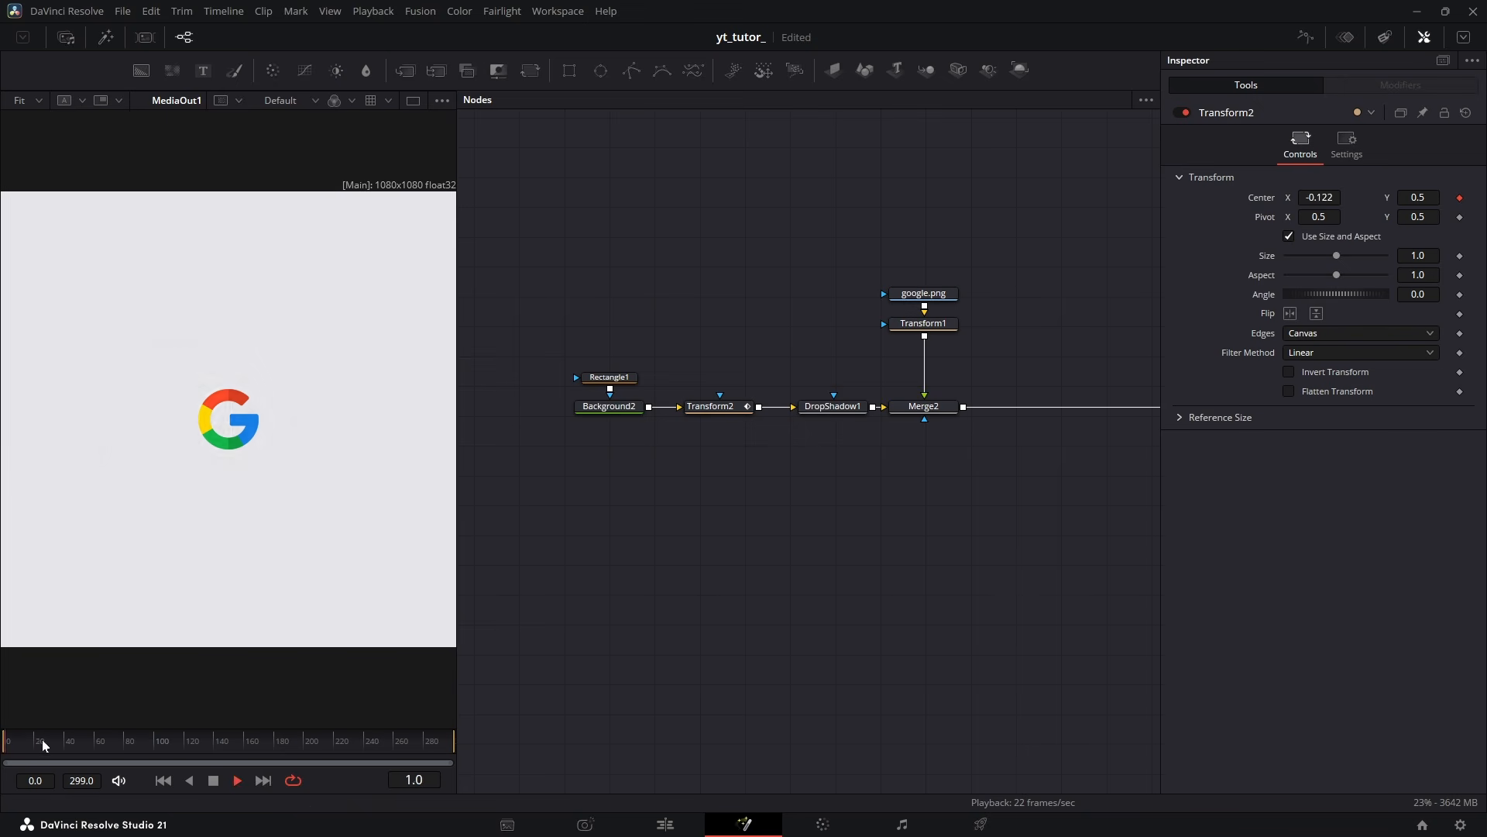
{"action": "key", "text": "space"}
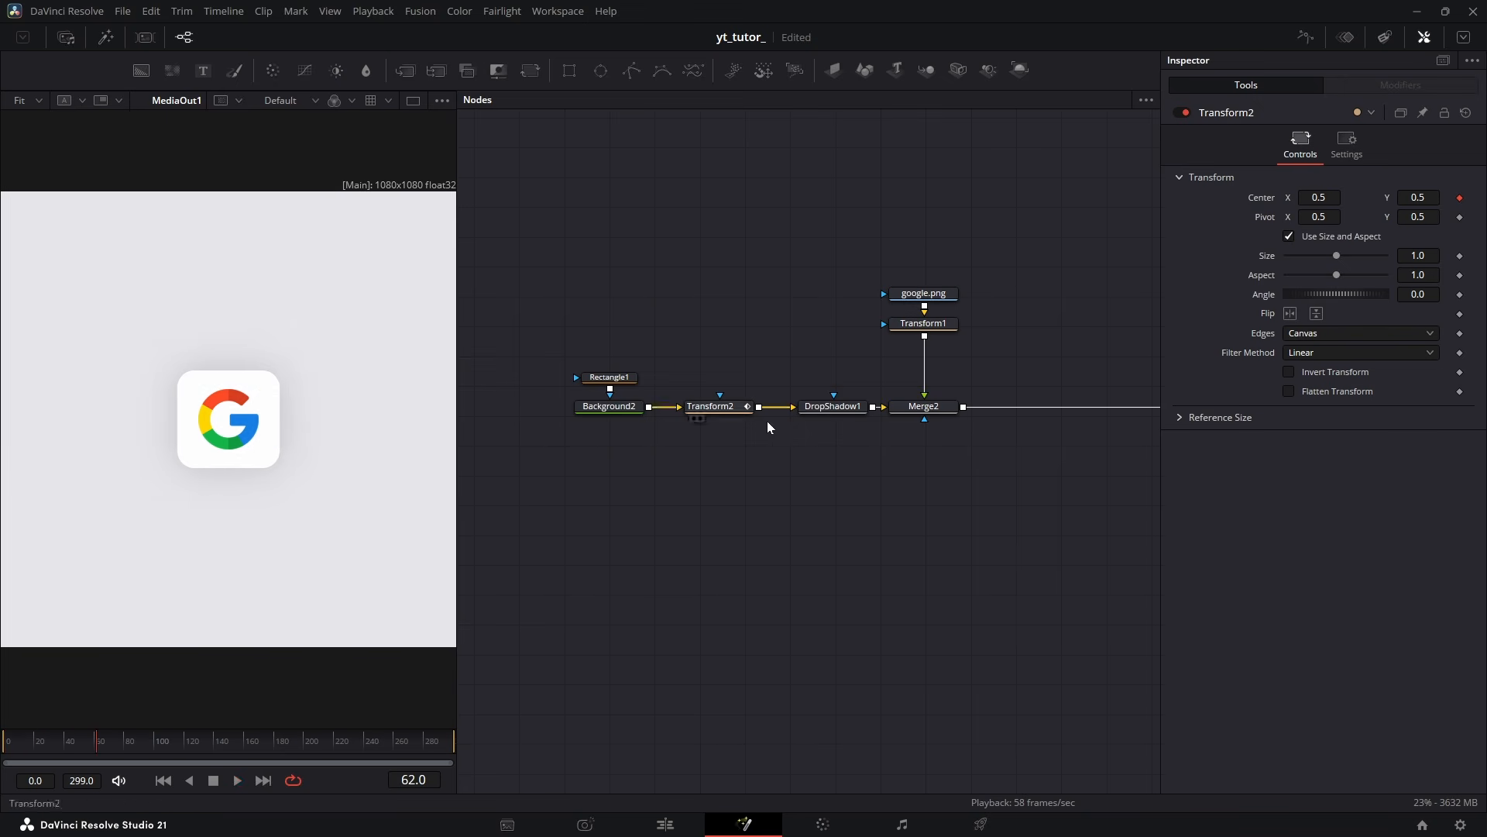
Replace Transform2 with a new Transform node and keyframe its Center from X -0.162 at frame 0 to X 0.5 at frame 40
{"action": "key", "text": "Delete"}
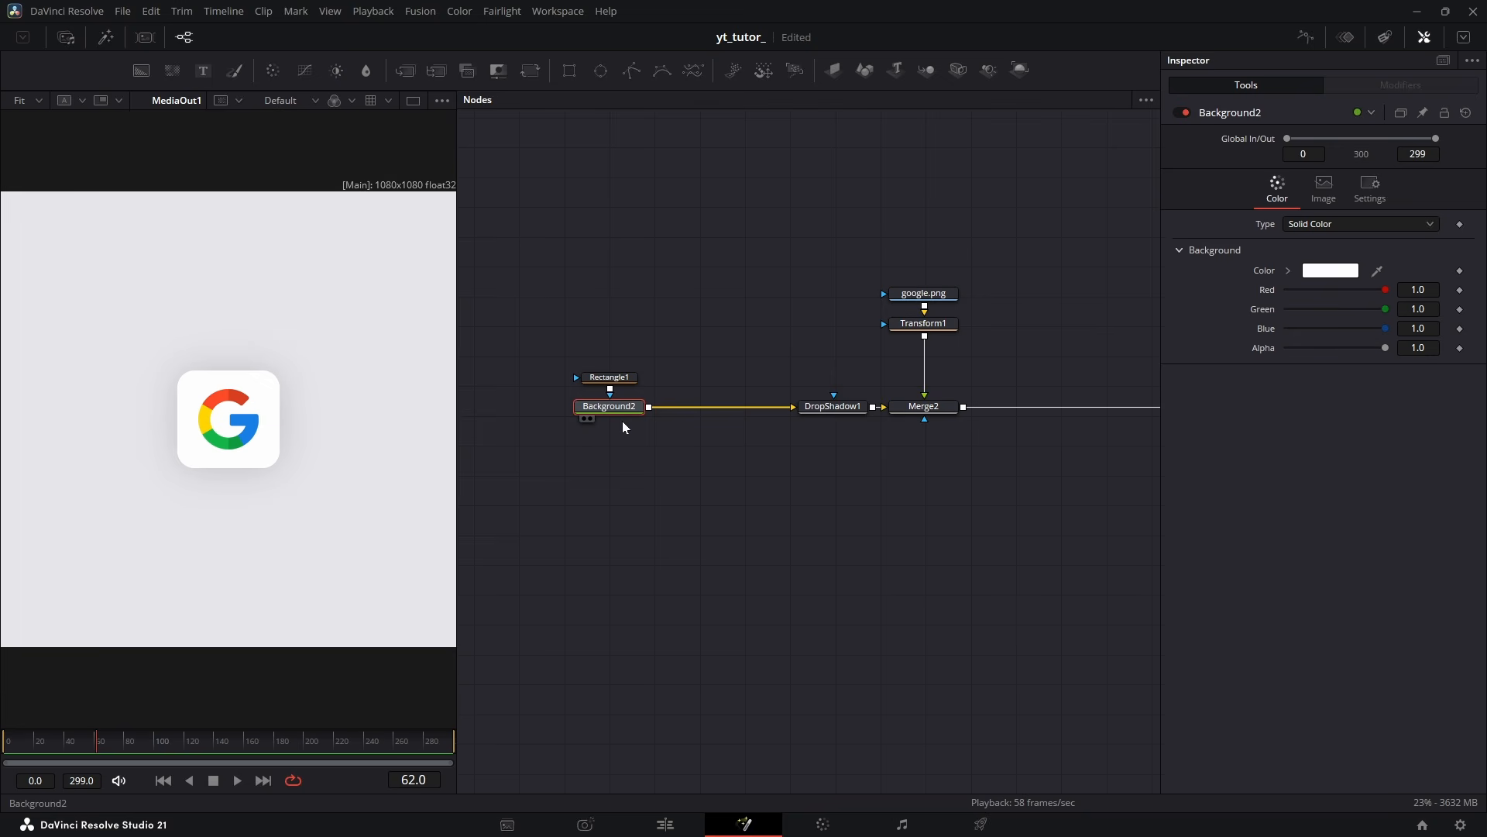
{"action": "left_click", "coordinate": [530, 70]}
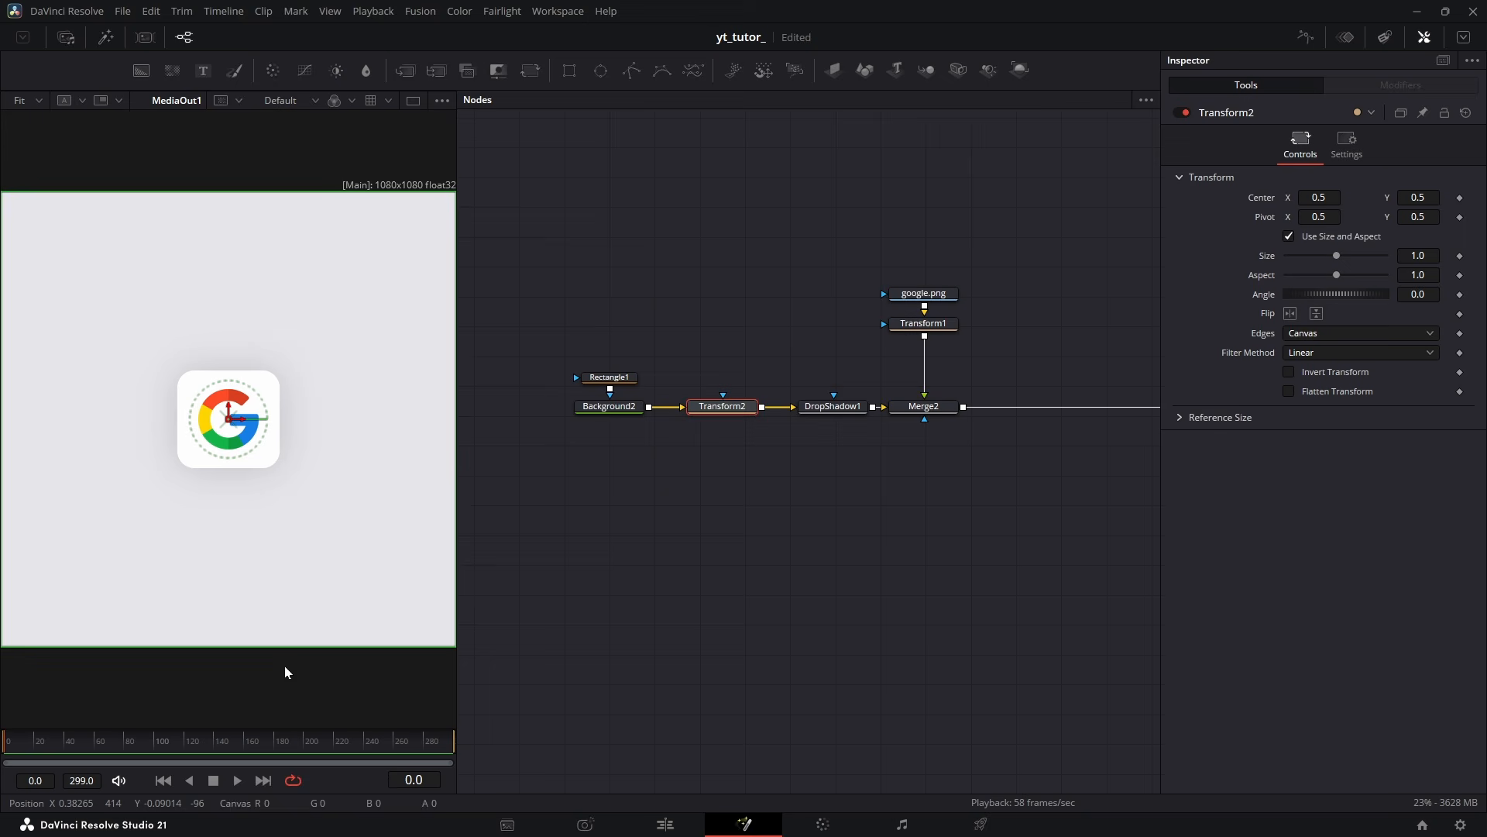
{"action": "left_click", "coordinate": [1461, 198]}
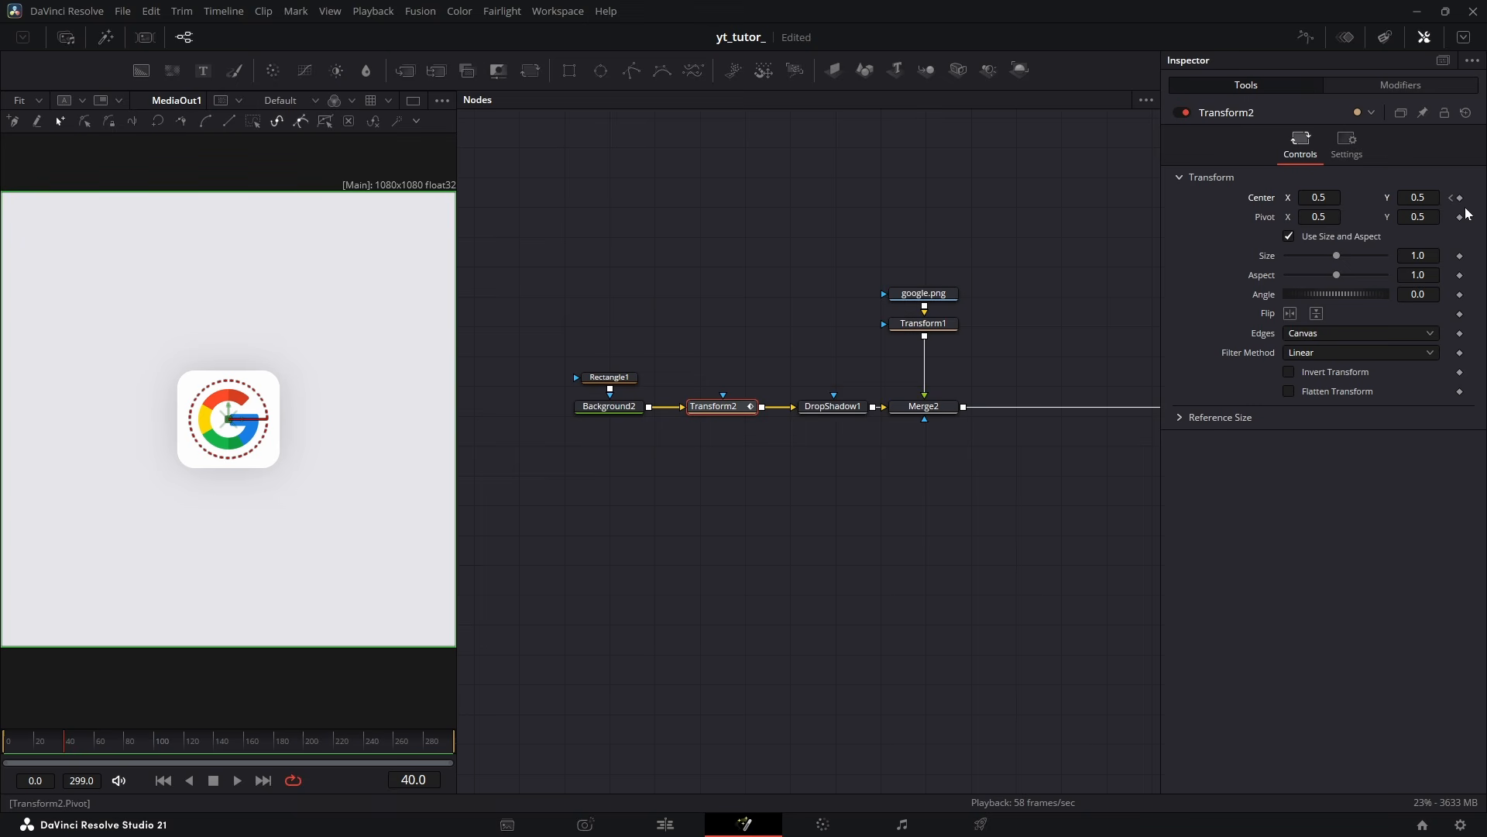
{"action": "left_click", "coordinate": [1451, 198]}
{"action": "left_click_drag", "start_coordinate": [1319, 197], "coordinate": [807, 198]}
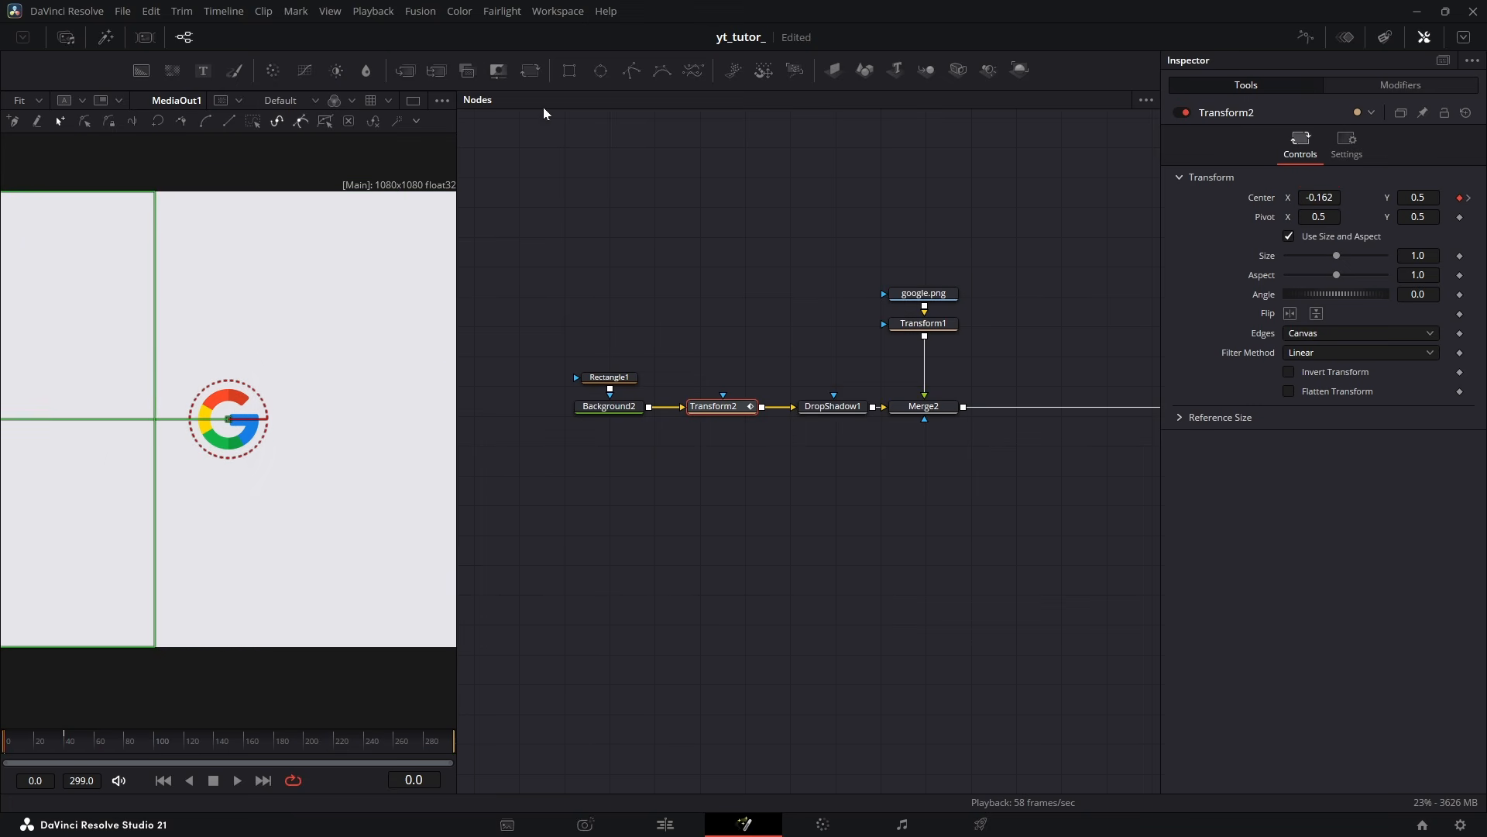
Launch the EaseSplineV2 launcher script, shrink its ESpline window and place it below the Inspector's transform controls
{"action": "left_click", "coordinate": [556, 13]}
{"action": "mouse_move", "coordinate": [661, 459]}
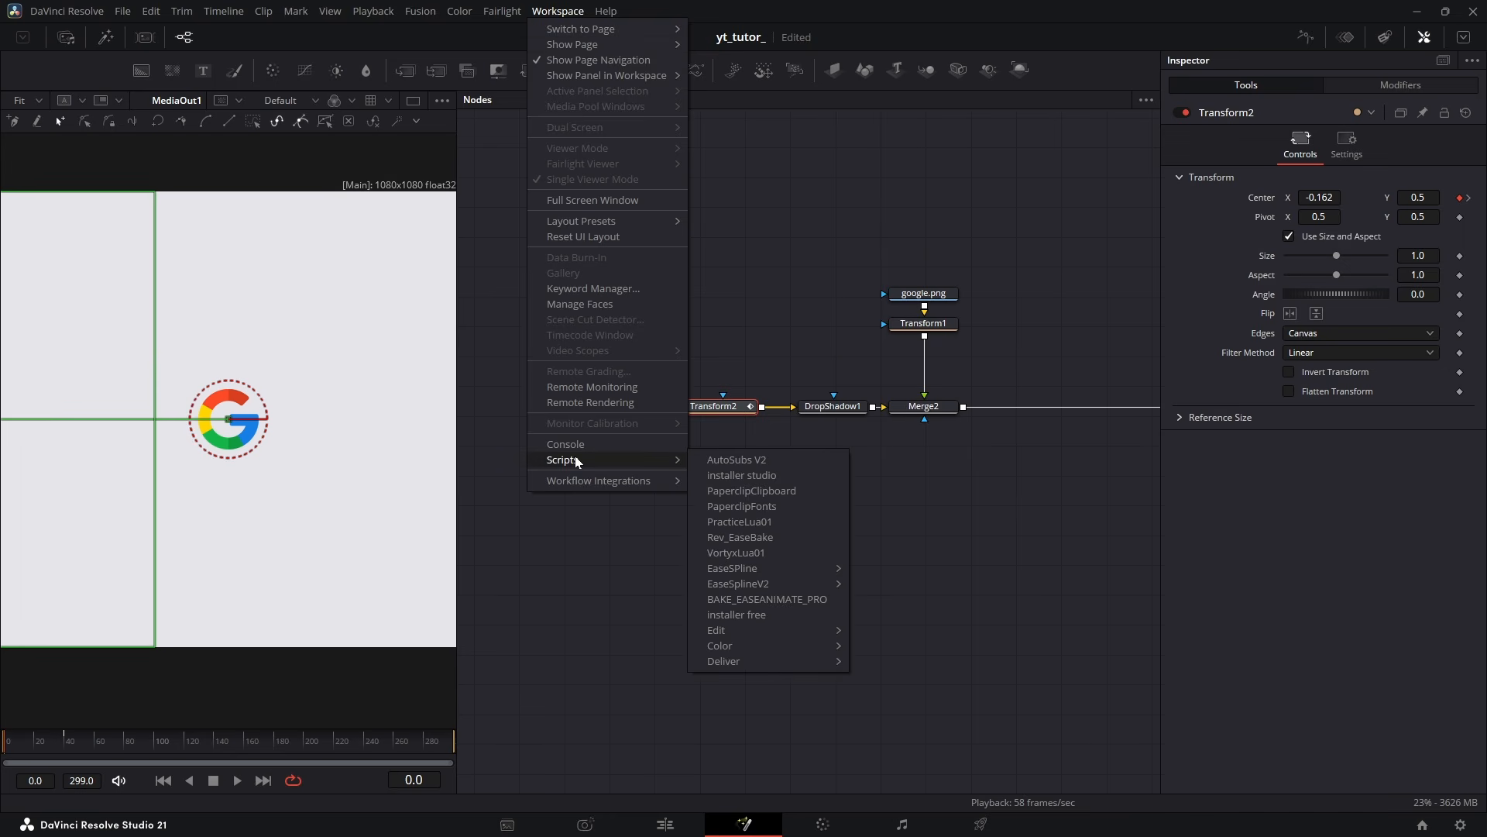
{"action": "mouse_move", "coordinate": [798, 585]}
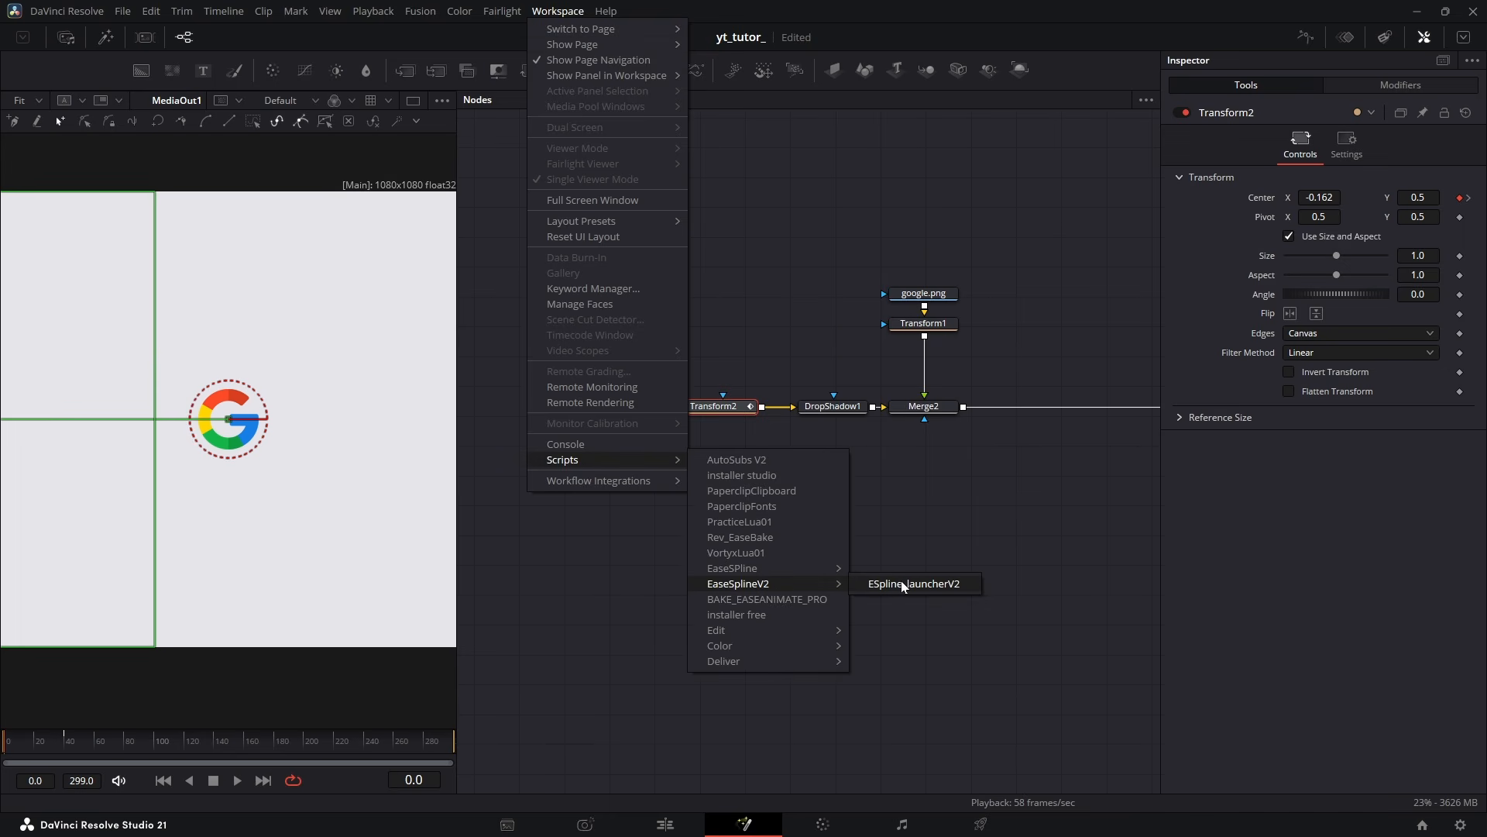
{"action": "left_click", "coordinate": [903, 587]}
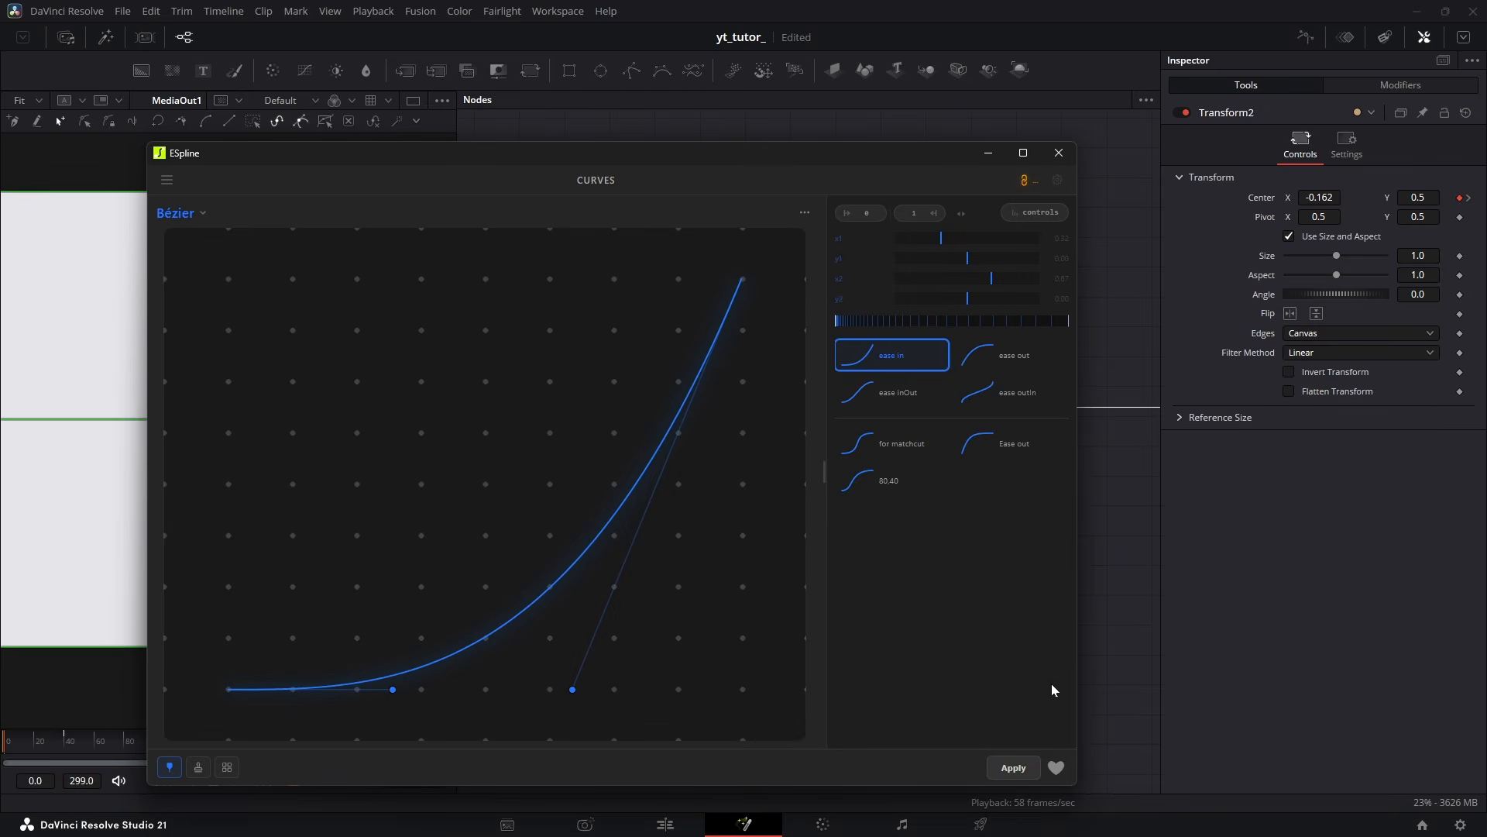
{"action": "left_click_drag", "start_coordinate": [1073, 787], "coordinate": [437, 506]}
{"action": "left_click_drag", "start_coordinate": [291, 161], "coordinate": [1307, 445]}
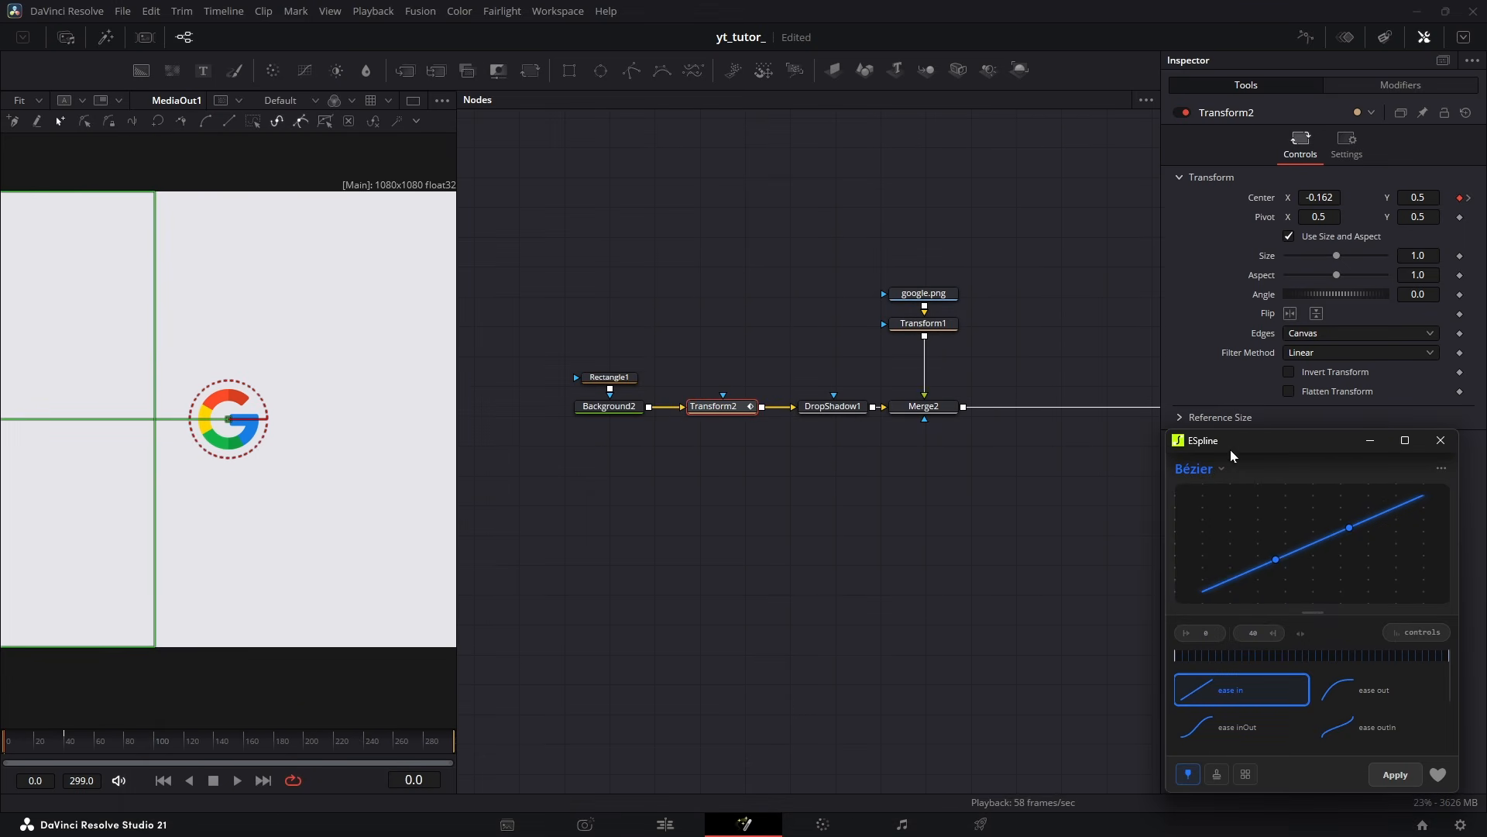
Examine Transform2's Center displacement curve in the Spline editor with all keyframes selected, and close the editor
{"action": "left_click", "coordinate": [742, 413]}
{"action": "key", "text": "F8"}
{"action": "left_click", "coordinate": [28, 548]}
{"action": "key", "text": "ctrl+f"}
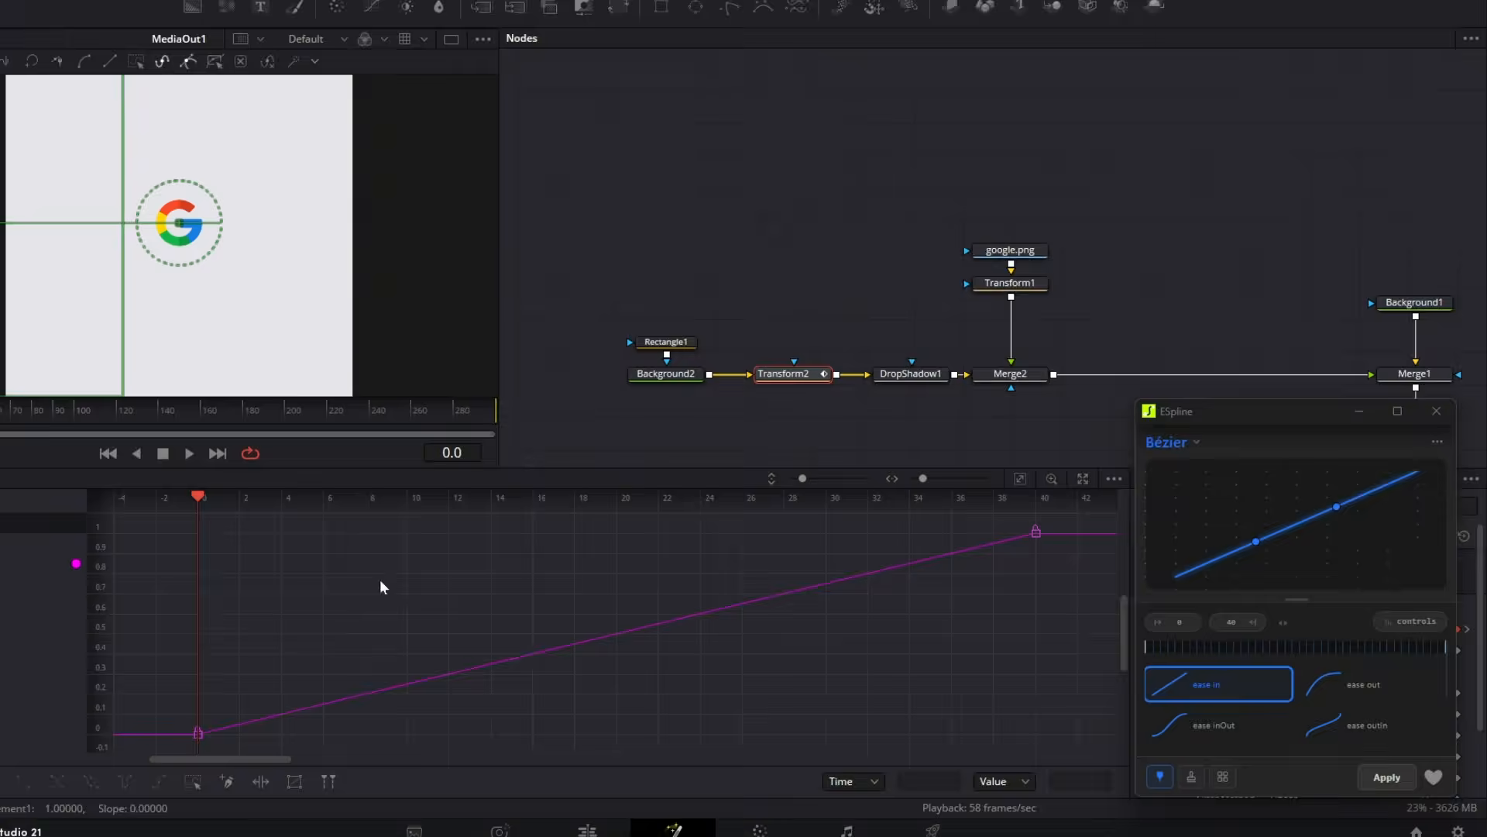
{"action": "key", "text": "ctrl+a"}
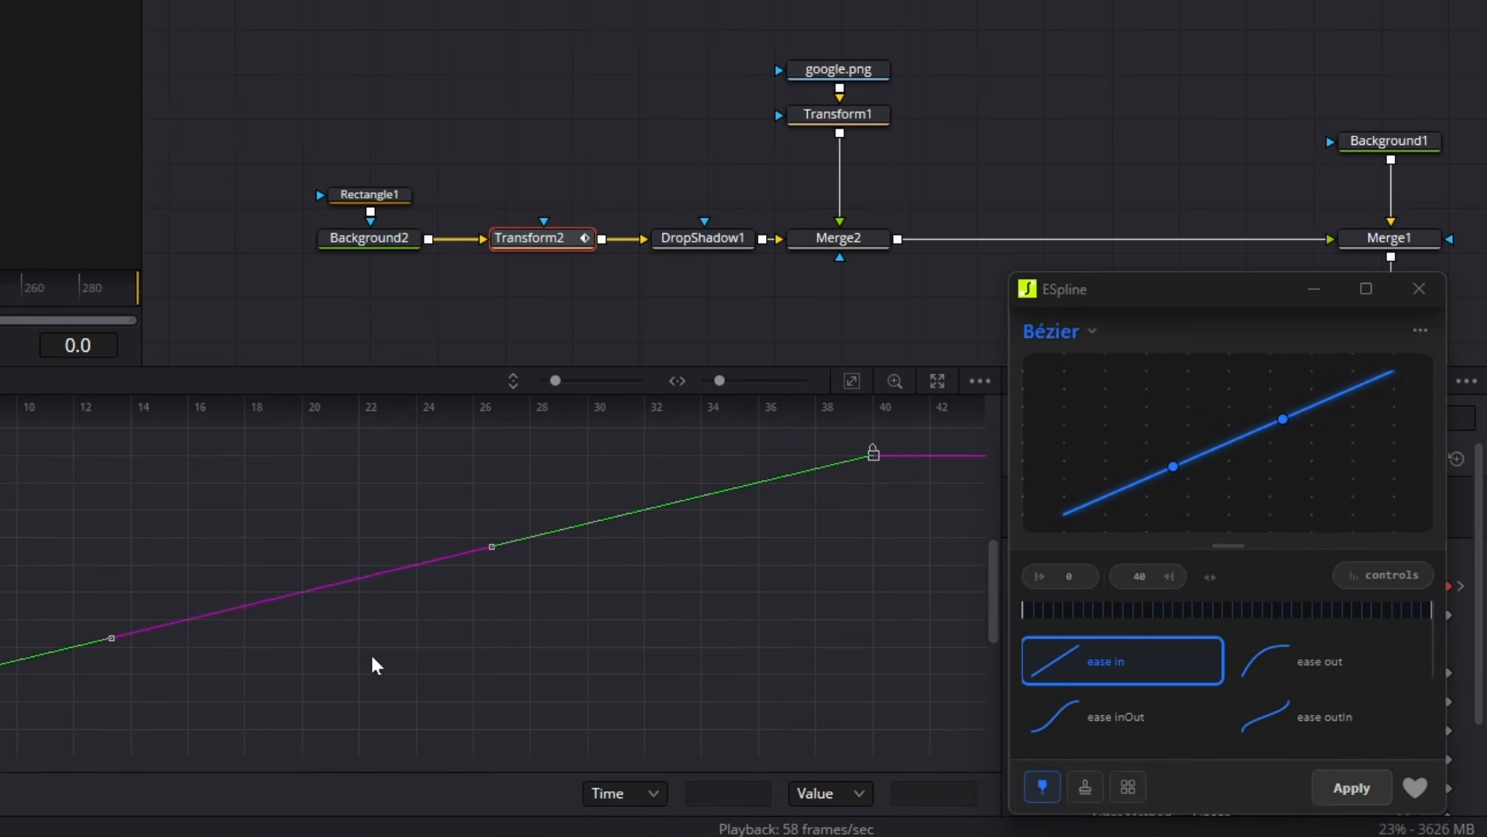
{"action": "key", "text": "F8"}
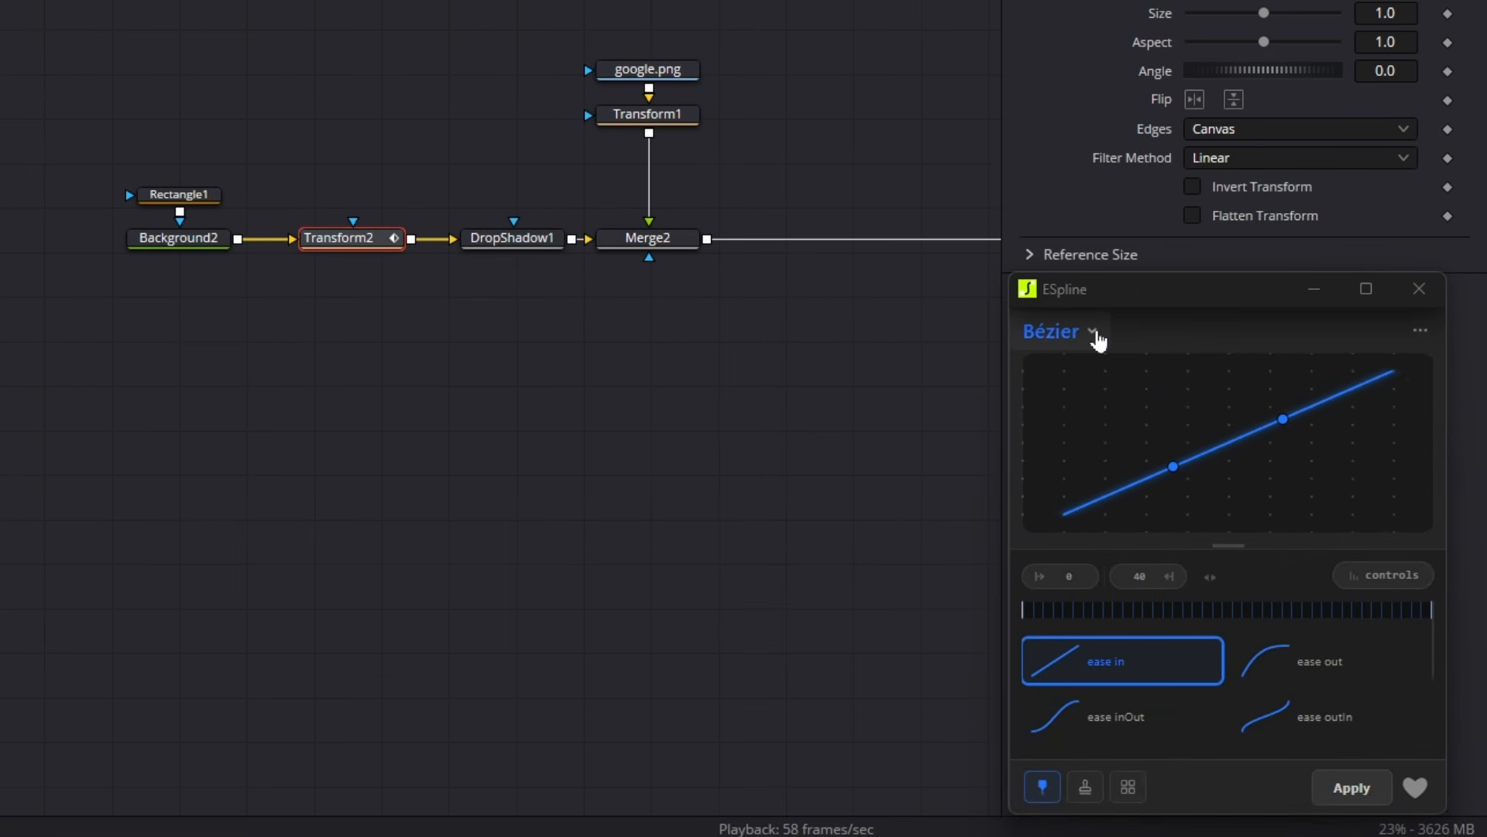
Switch ESpline's curve type to Spring and choose the spring out preset
{"action": "left_click", "coordinate": [1094, 335]}
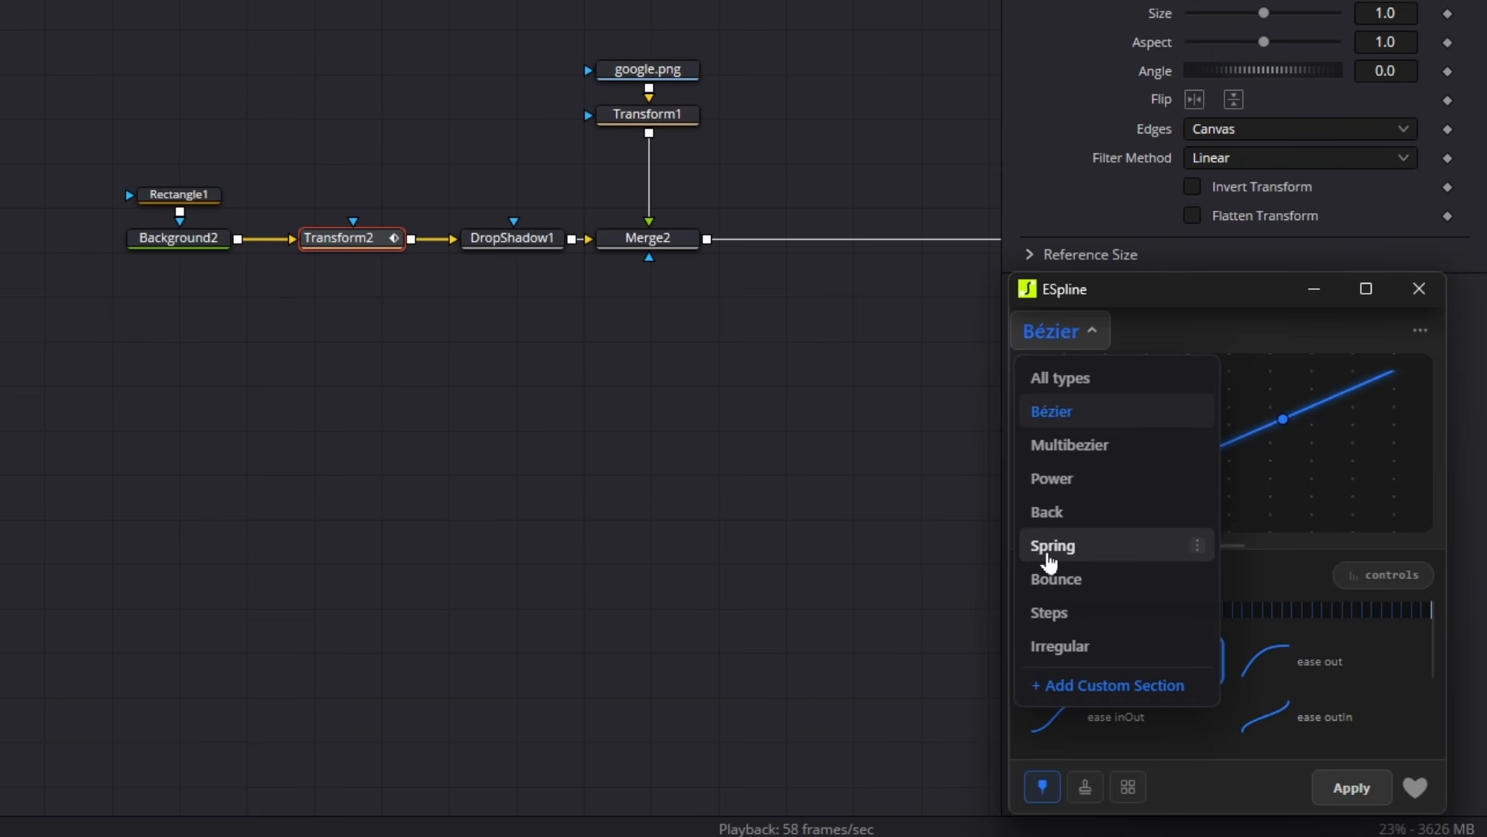
{"action": "left_click", "coordinate": [1083, 547]}
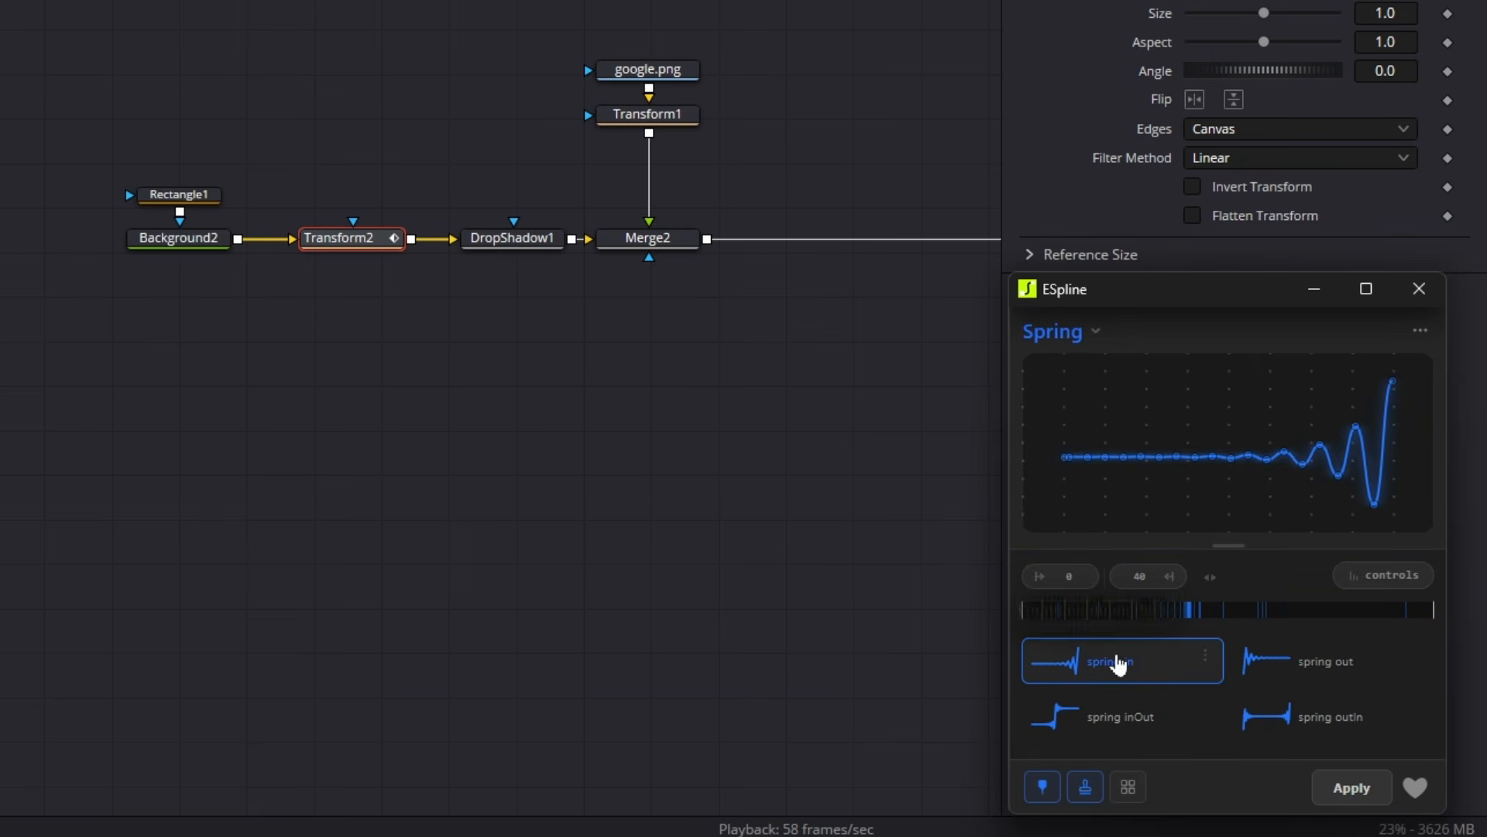
{"action": "left_click", "coordinate": [1301, 669]}
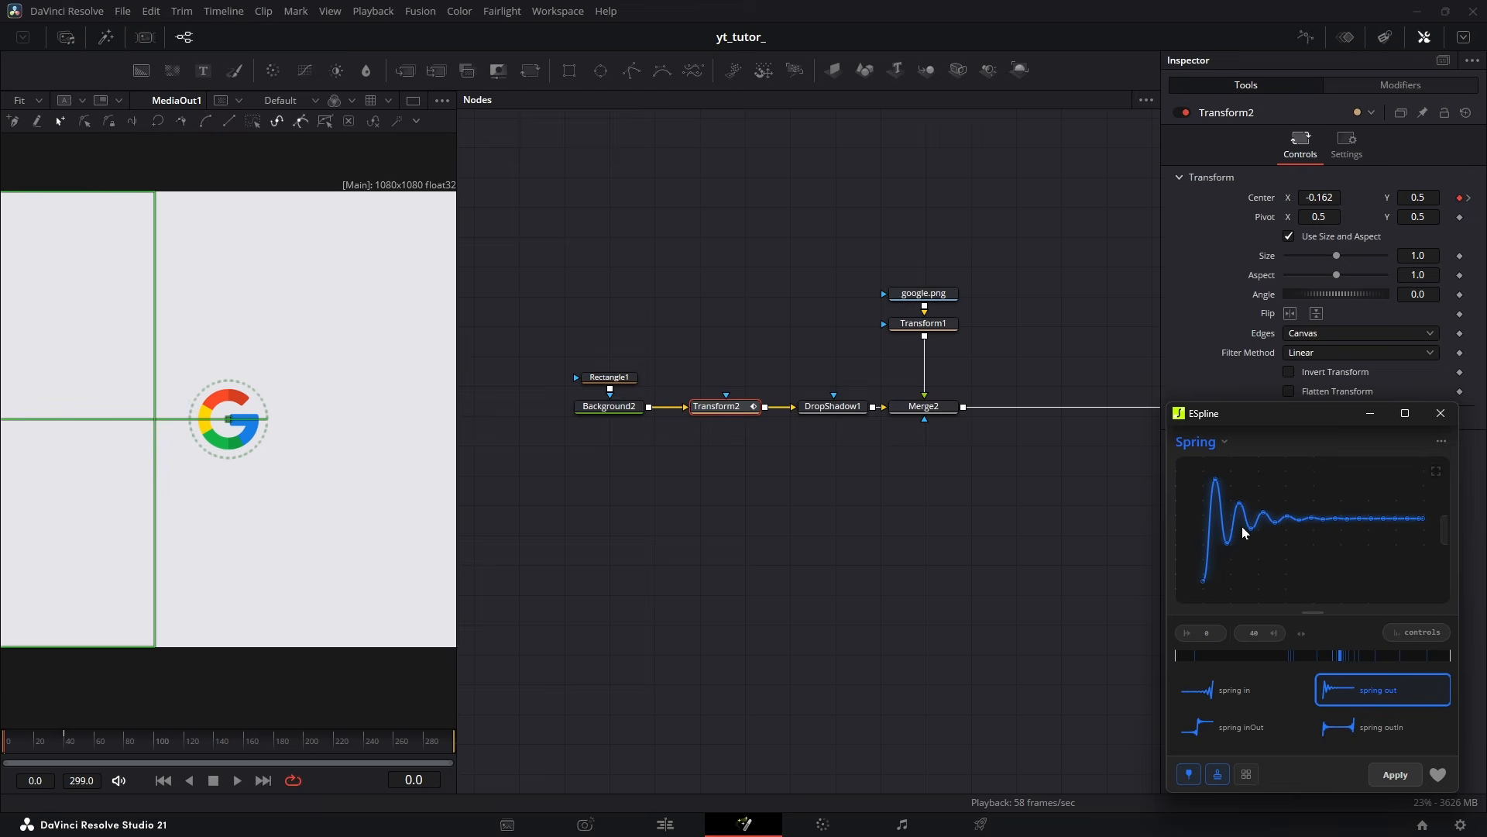
Try the spring curve's physics mode with 4 and 2 oscillations, review its presets and switch back to perceived mode
{"action": "left_click", "coordinate": [1414, 633]}
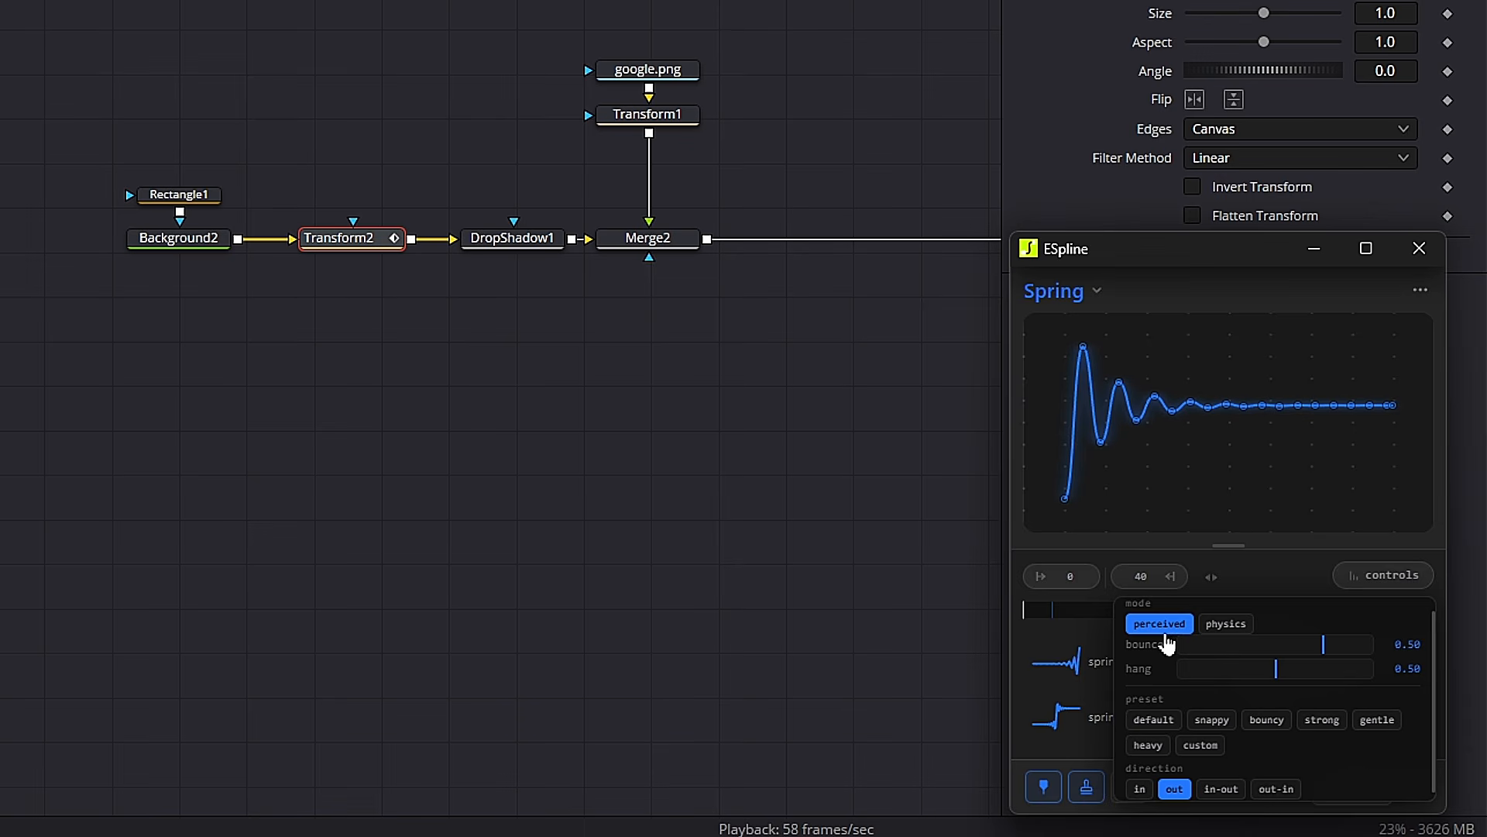
{"action": "left_click", "coordinate": [1238, 629]}
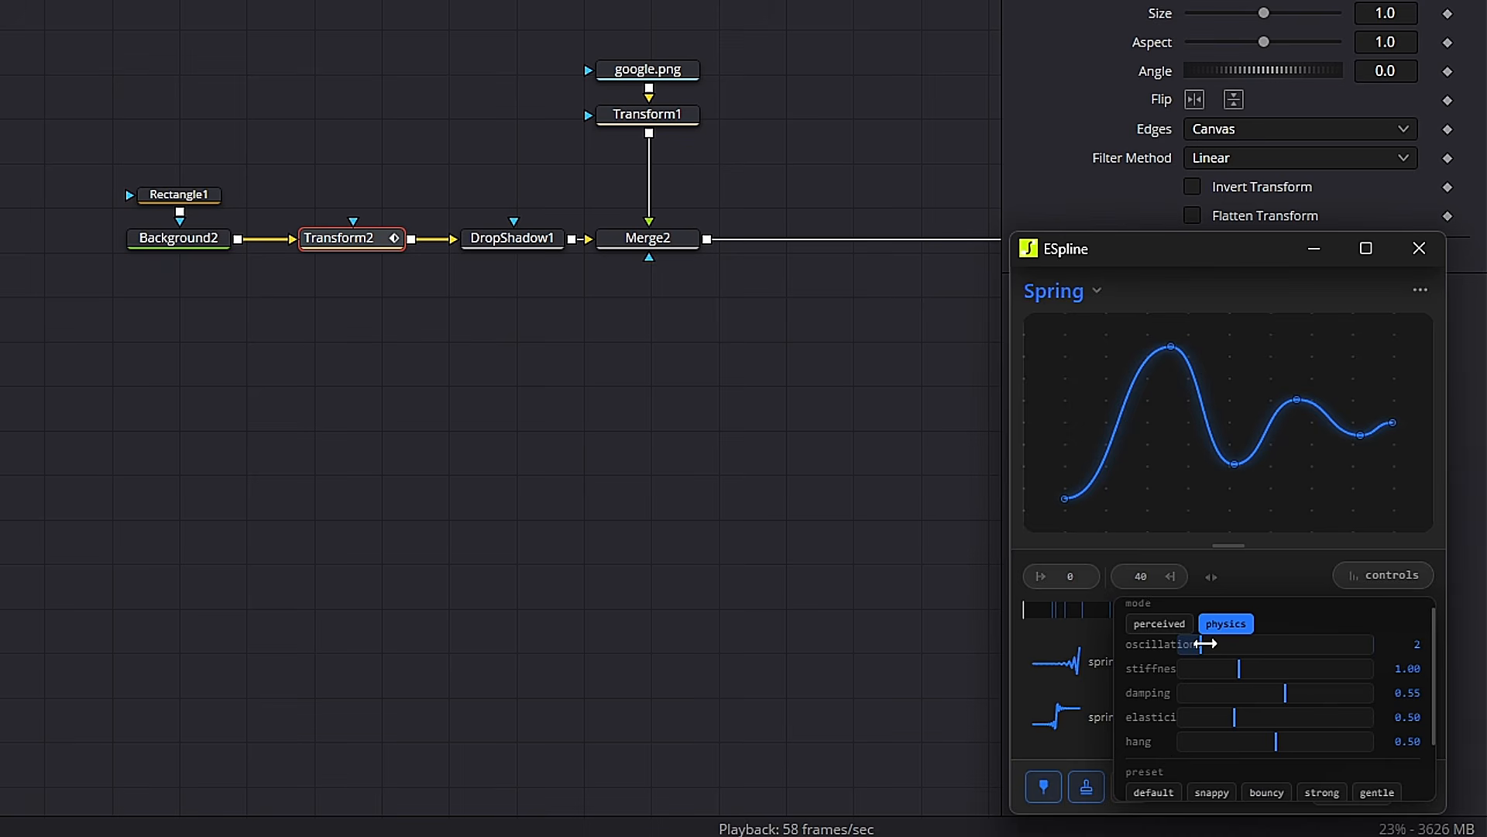
{"action": "left_click_drag", "start_coordinate": [1206, 643], "coordinate": [1244, 644]}
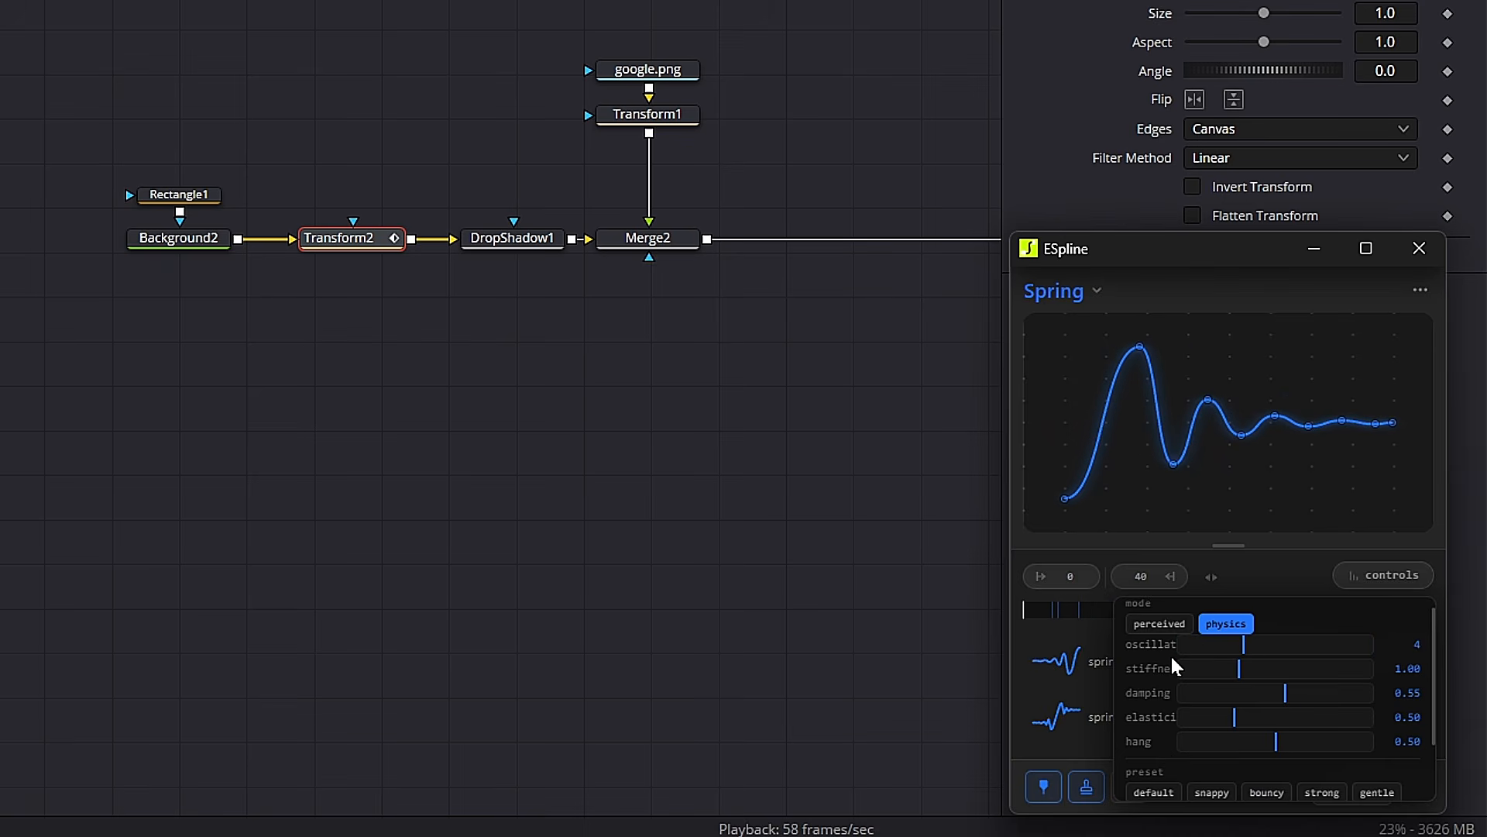
{"action": "left_click_drag", "start_coordinate": [1244, 644], "coordinate": [1198, 643]}
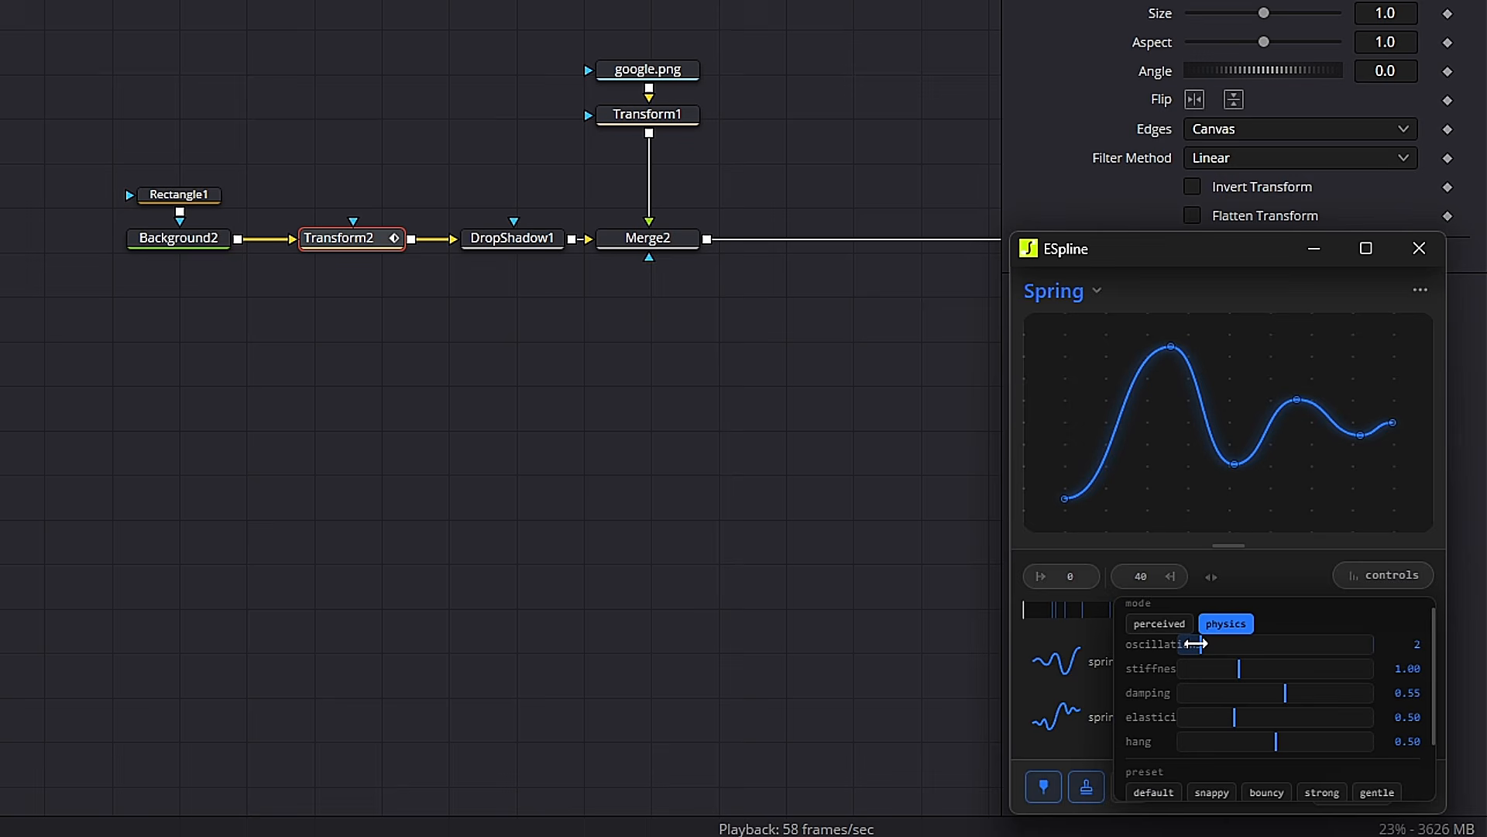
{"action": "scroll", "coordinate": [1196, 701], "scroll_direction": "down", "scroll_amount": 3}
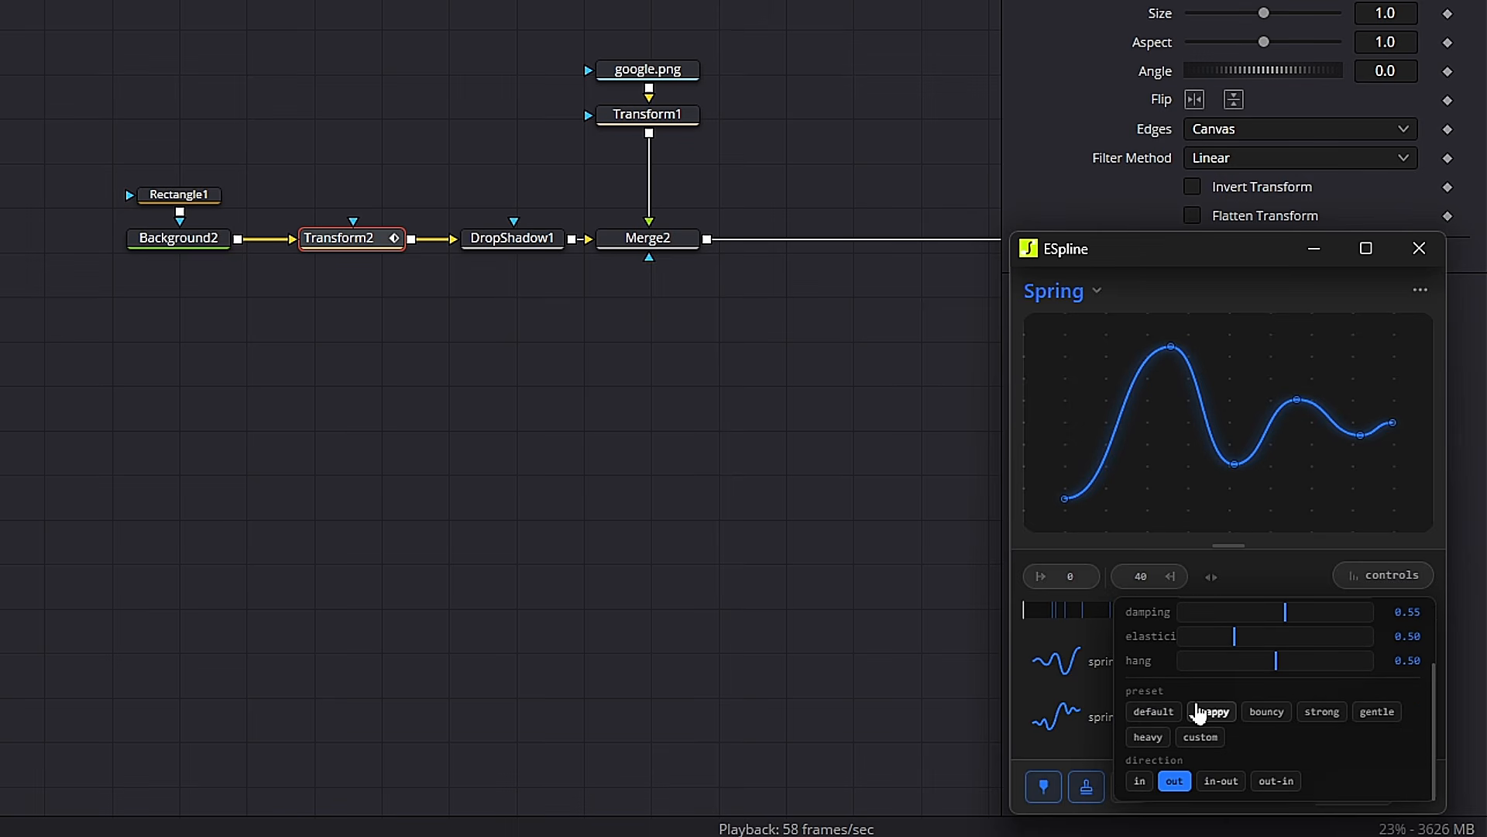
{"action": "scroll", "coordinate": [1155, 697], "scroll_direction": "up", "scroll_amount": 4}
{"action": "left_click", "coordinate": [1159, 640]}
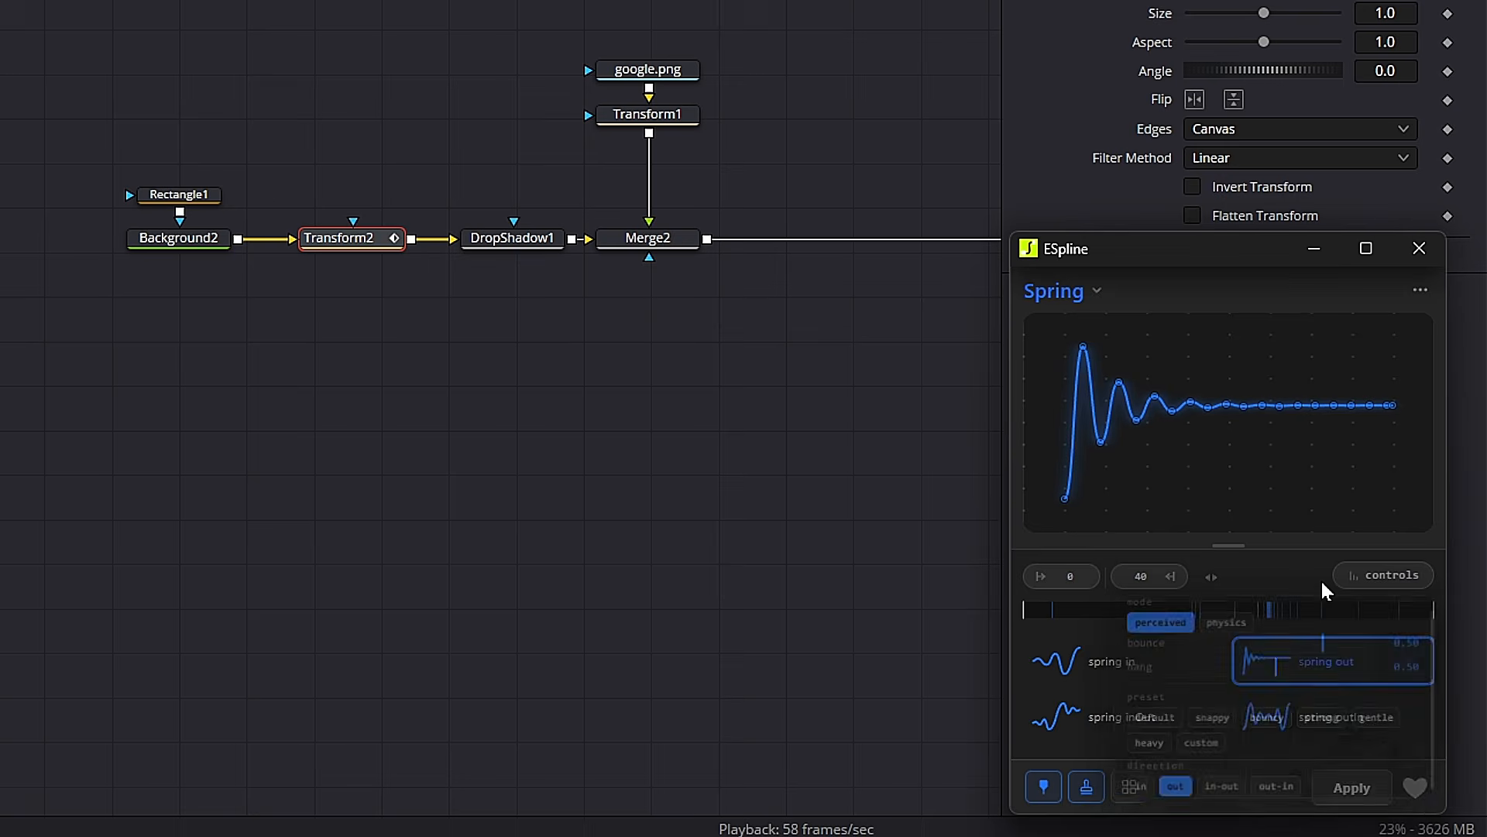
Lower the spring out curve's bounce in perceived mode and apply it to Transform2's Center keyframes
{"action": "mouse_move", "coordinate": [1375, 581]}
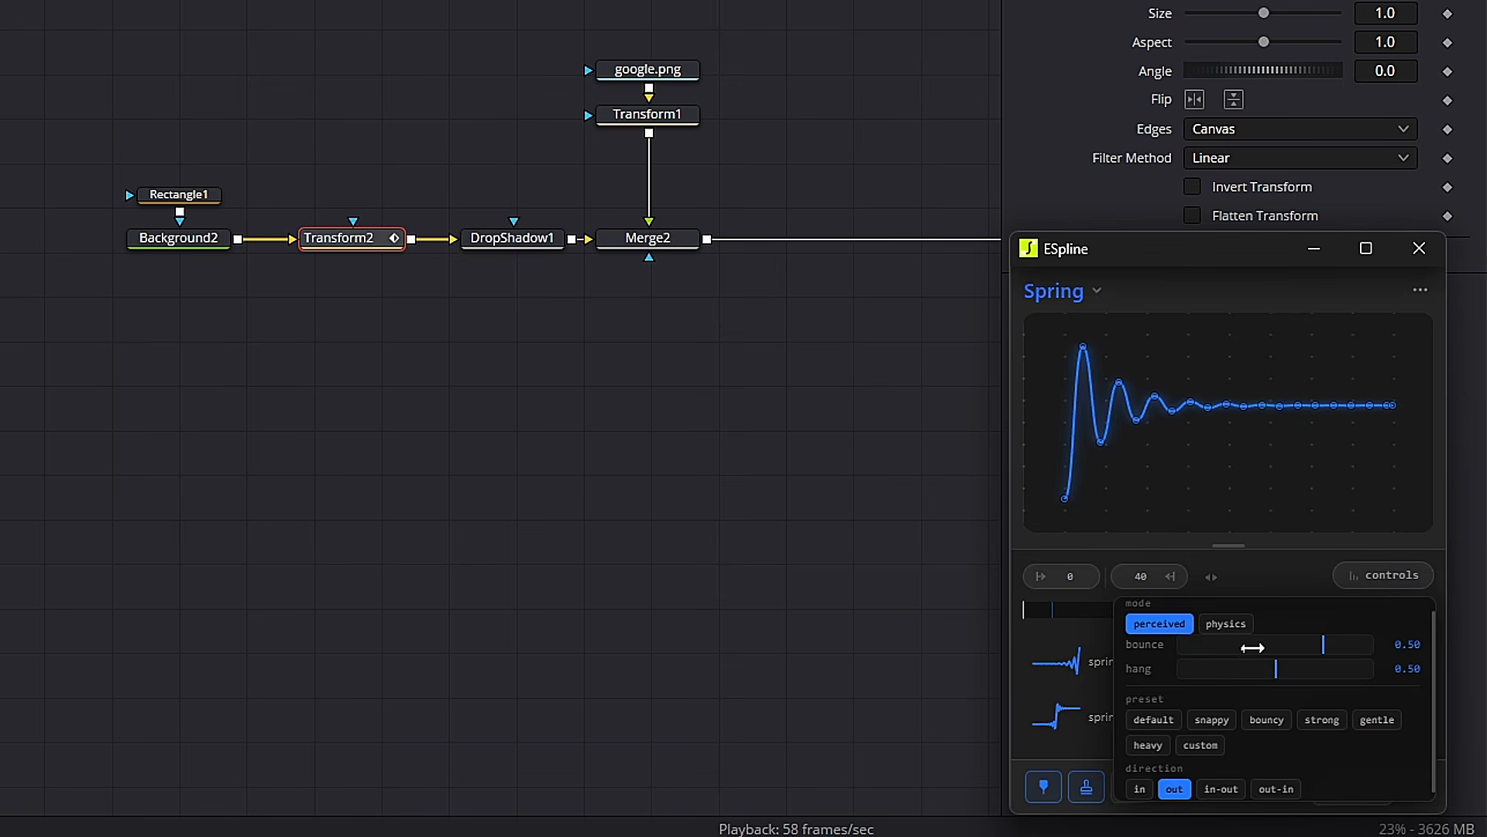
{"action": "left_click_drag", "start_coordinate": [1332, 645], "coordinate": [1289, 649]}
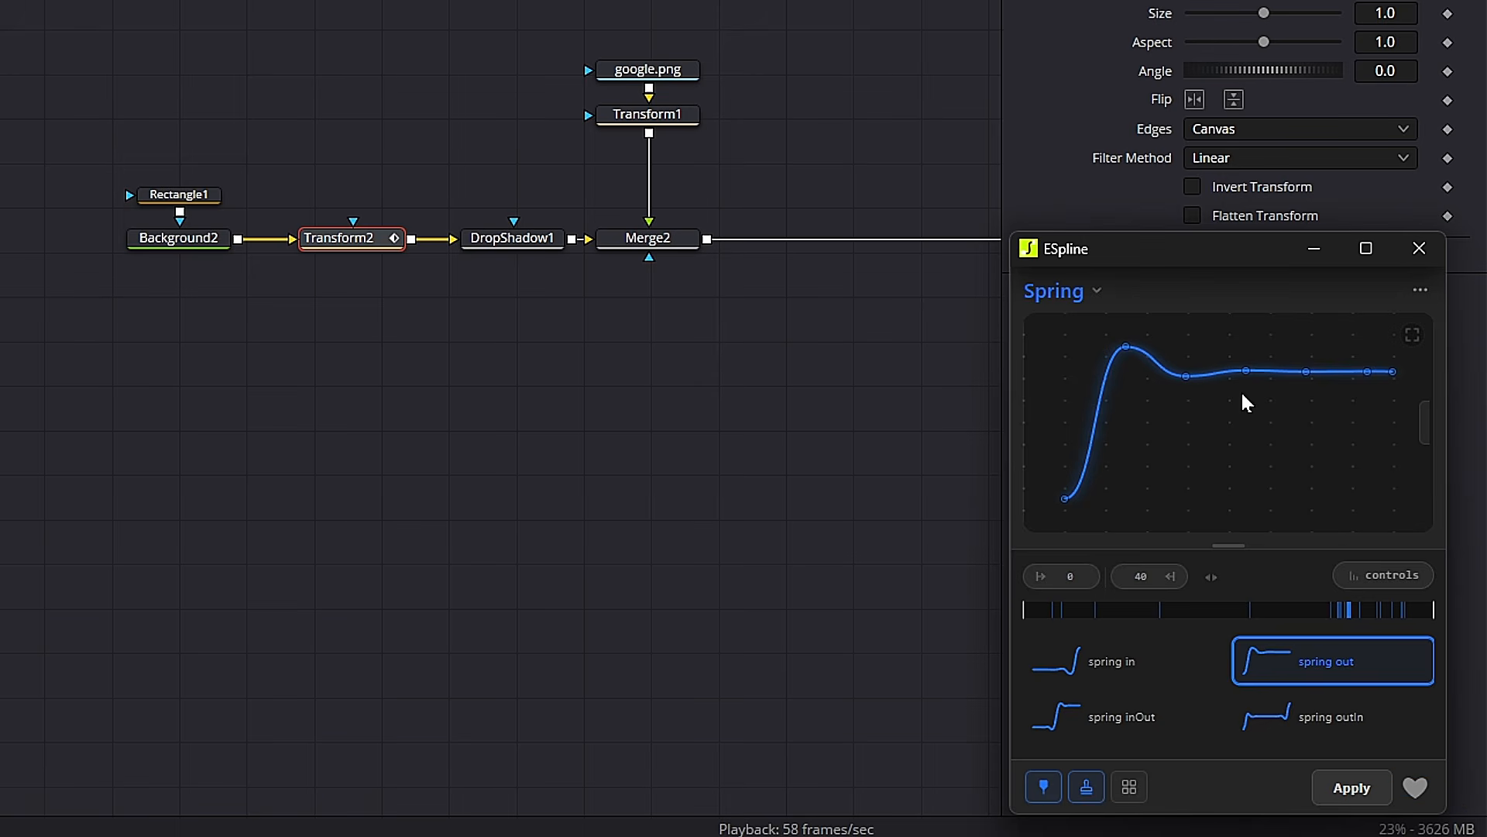
{"action": "left_click", "coordinate": [1363, 788]}
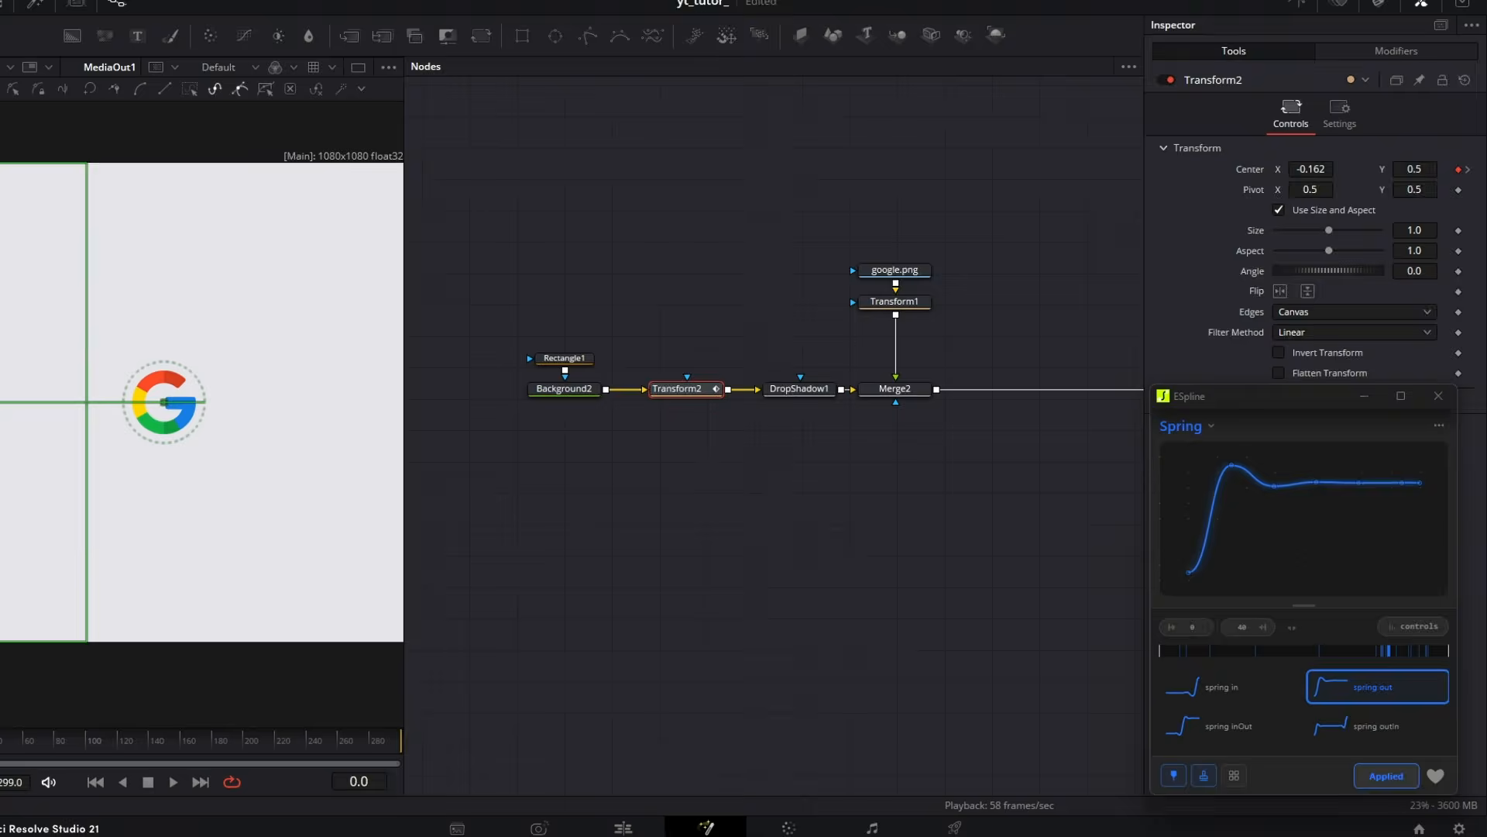
Play back the spring animation and scrub through its opening frames to check the motion
{"action": "key", "text": "space"}
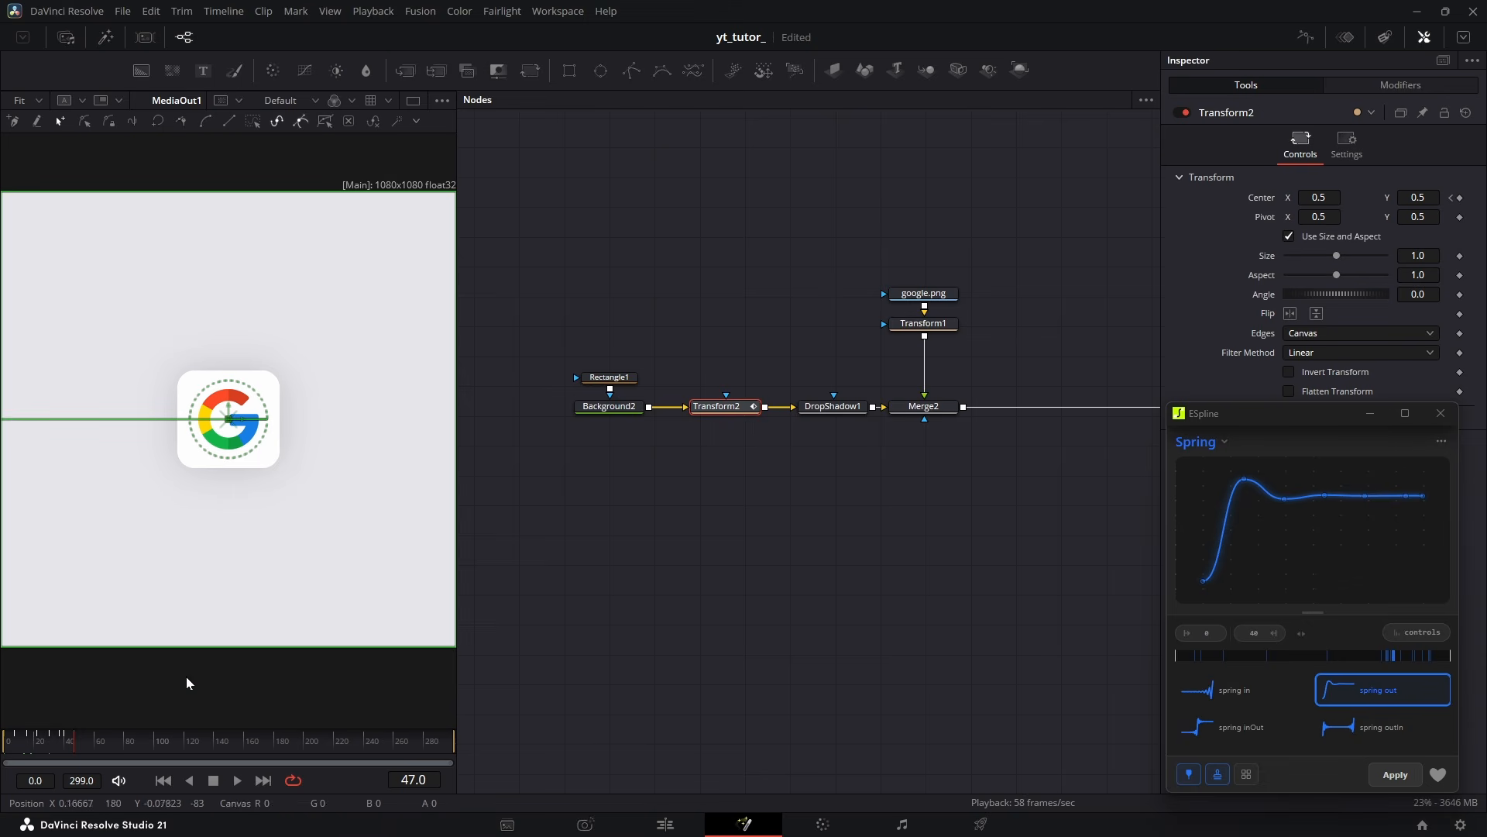
{"action": "left_click", "coordinate": [14, 746]}
{"action": "left_click_drag", "start_coordinate": [14, 745], "coordinate": [65, 756]}
{"action": "mouse_move", "coordinate": [1252, 639]}
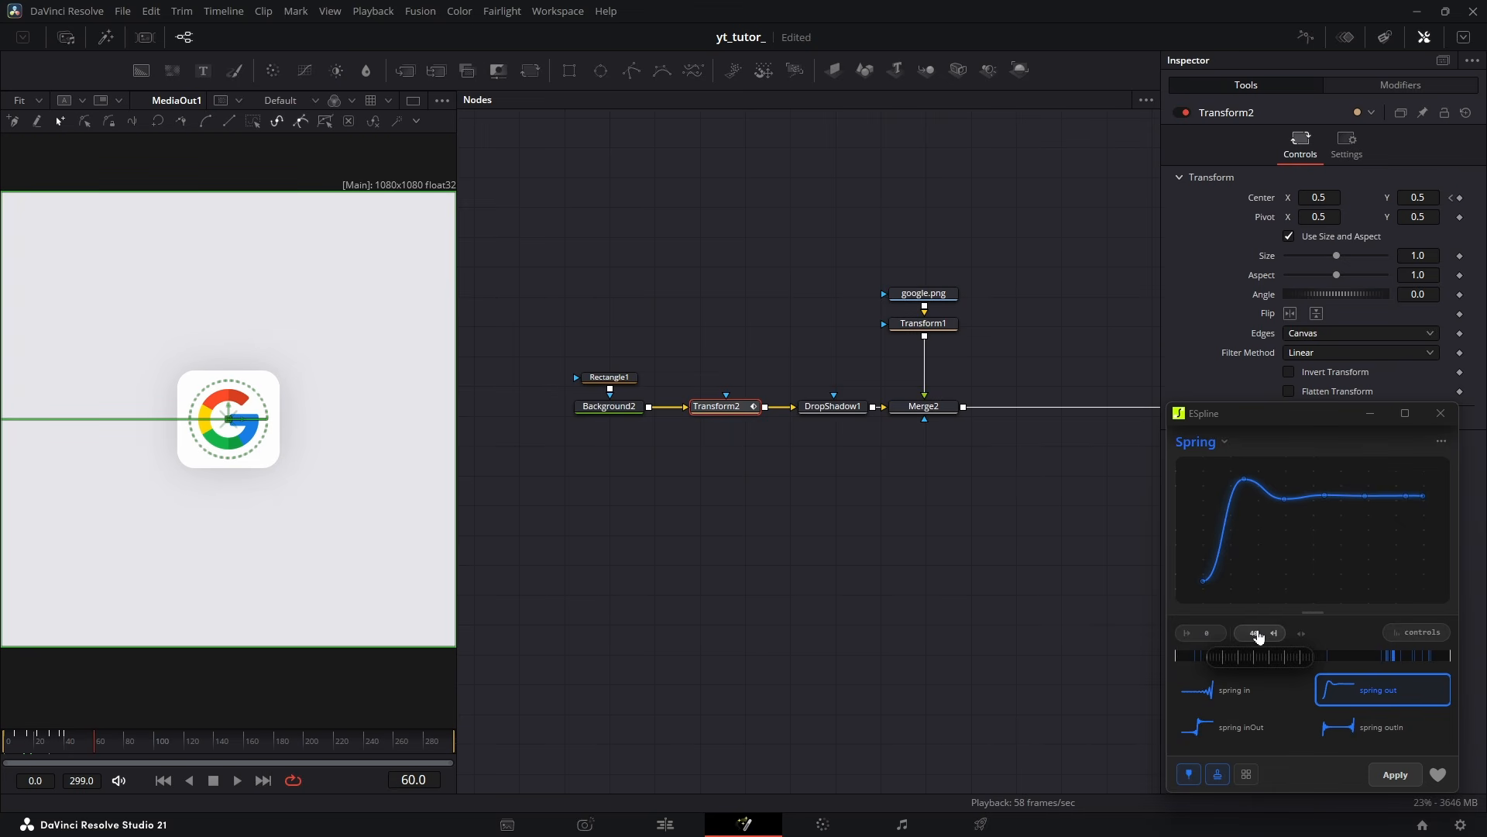
Apply the spring out curve to Transform2's Center keyframes and play back the tile's slide-in from frame 0
{"action": "left_click", "coordinate": [1395, 774]}
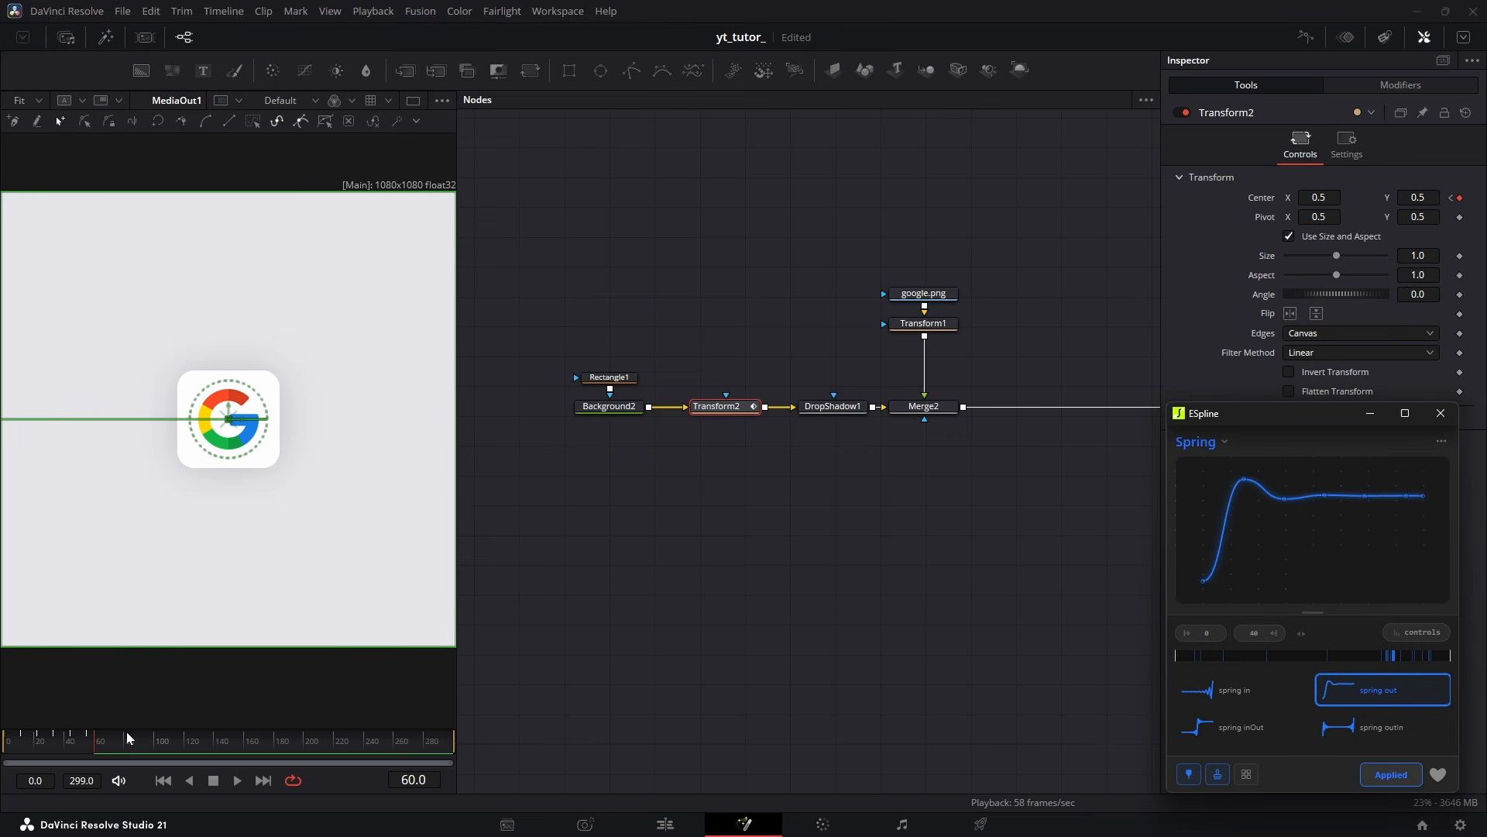
{"action": "left_click_drag", "start_coordinate": [84, 744], "coordinate": [14, 746]}
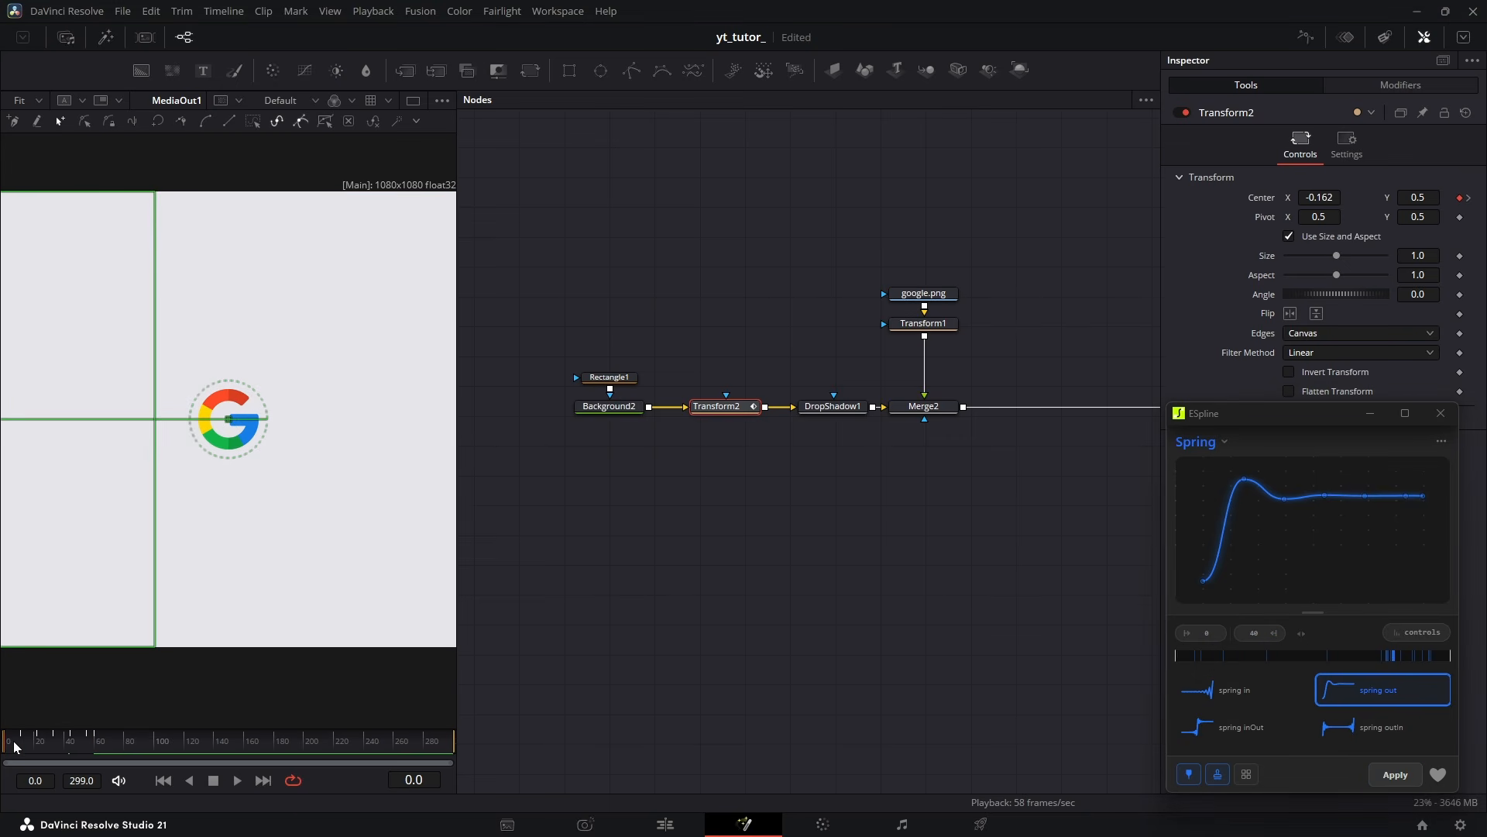
{"action": "key", "text": "space"}
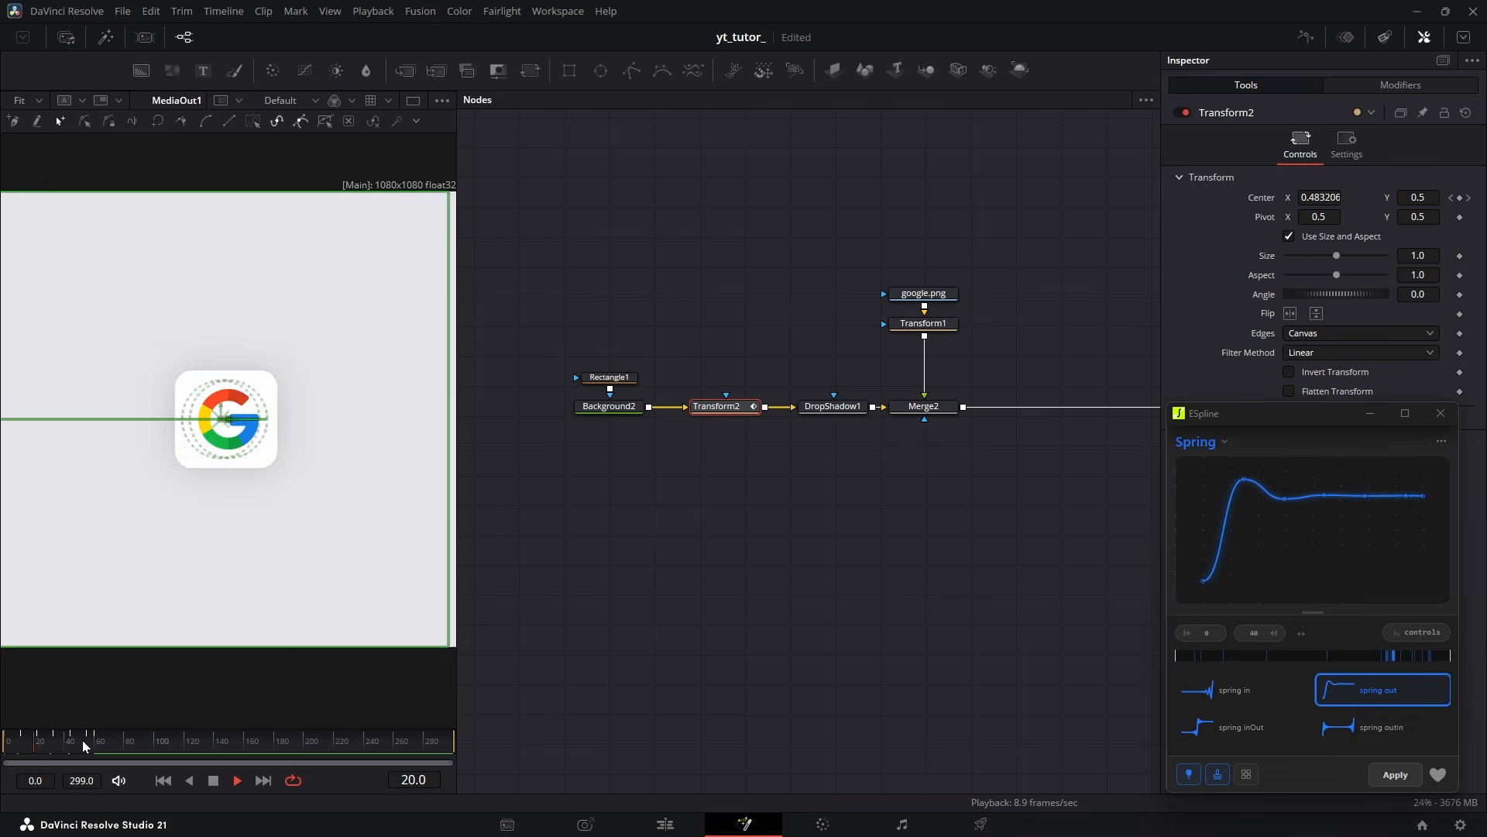
{"action": "key", "text": "space"}
Set the spring curve's bounce to 0.15 in perceived mode and preview the tile animation from frame 0
{"action": "left_click", "coordinate": [1418, 633]}
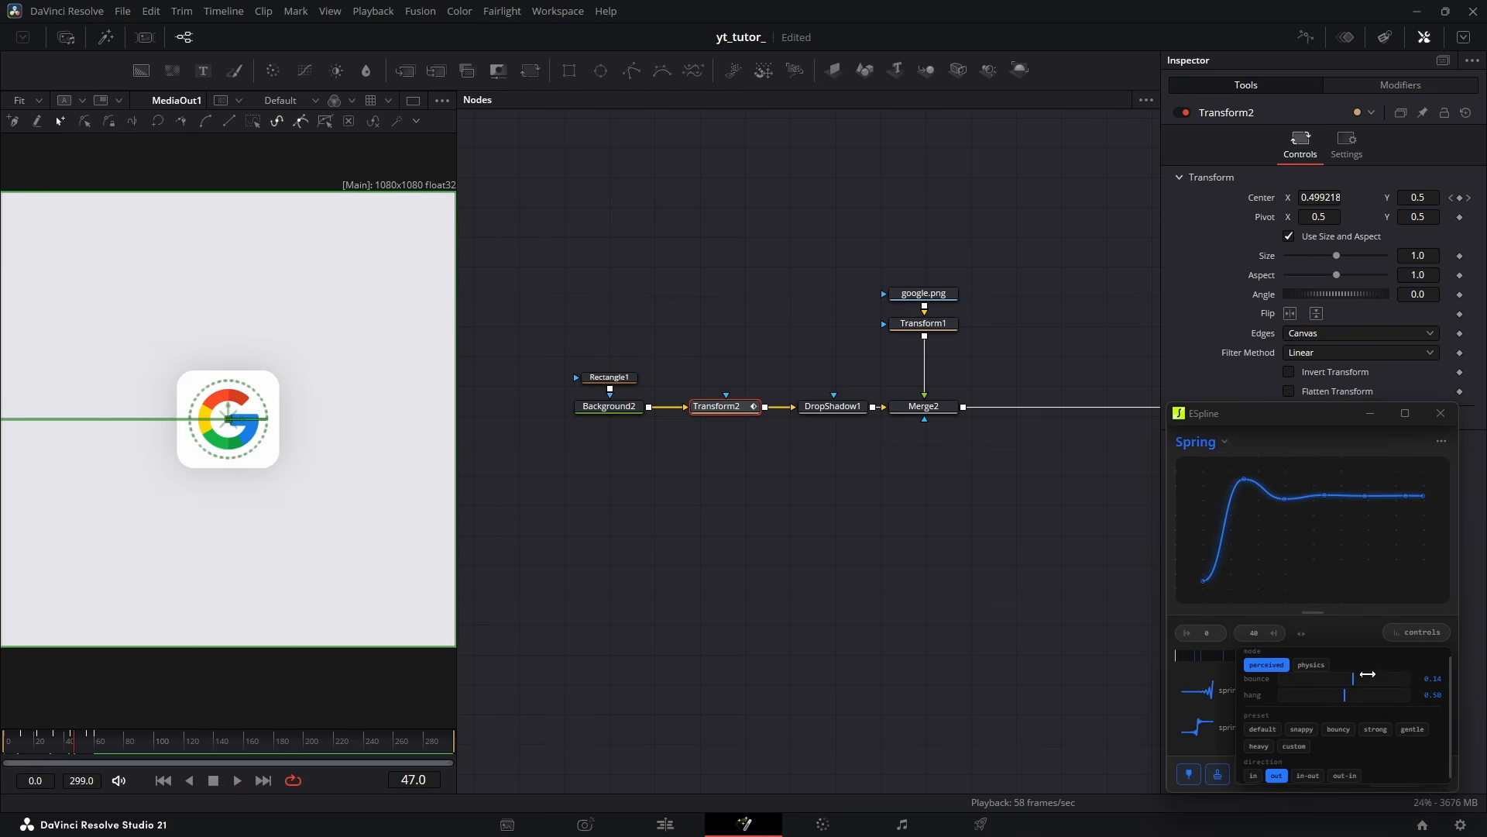
{"action": "left_click_drag", "start_coordinate": [1357, 680], "coordinate": [1355, 680]}
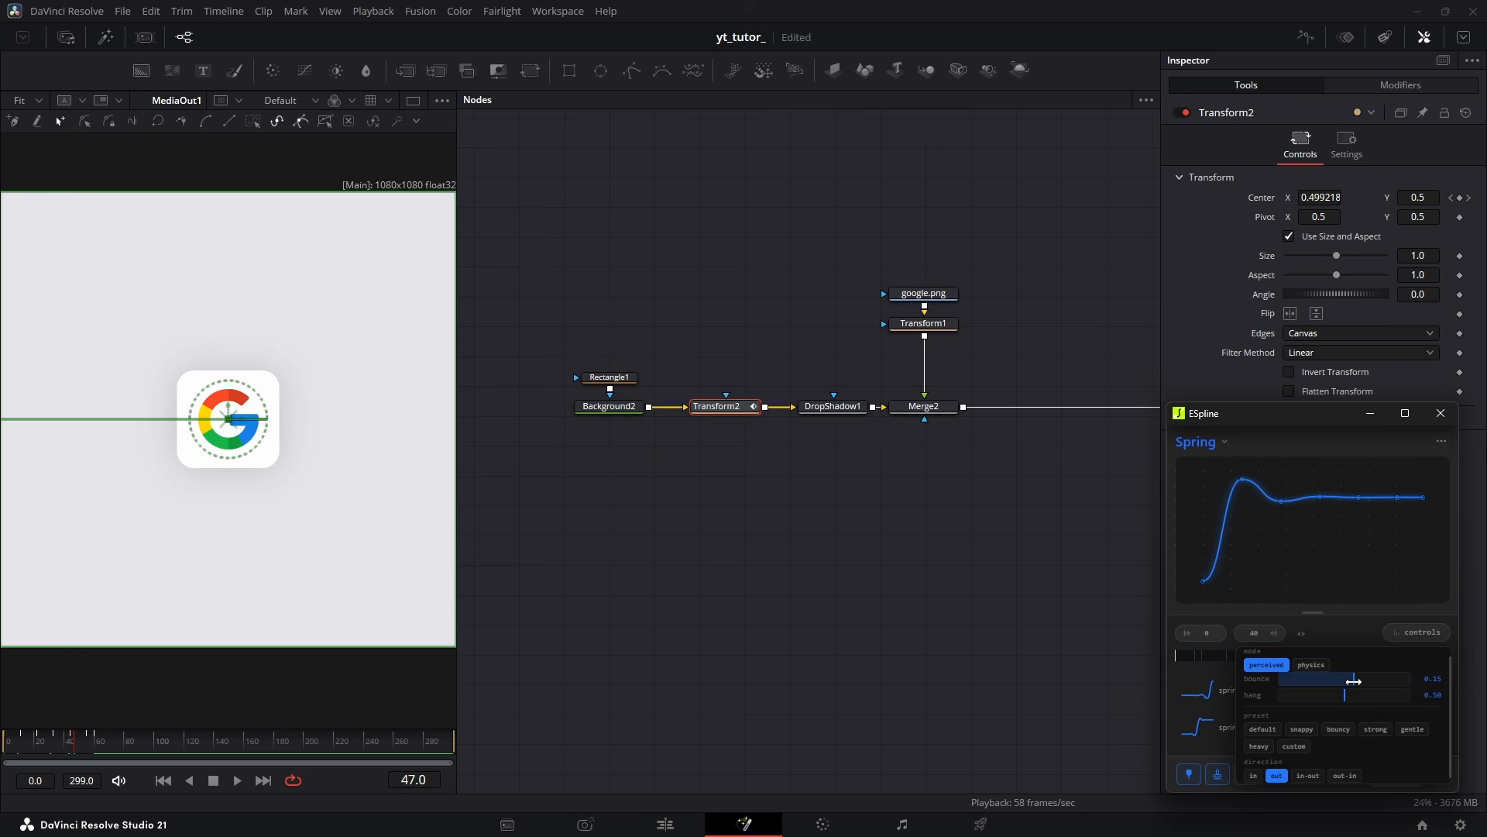
{"action": "left_click", "coordinate": [6, 742]}
{"action": "key", "text": "space"}
{"action": "left_click", "coordinate": [3, 750]}
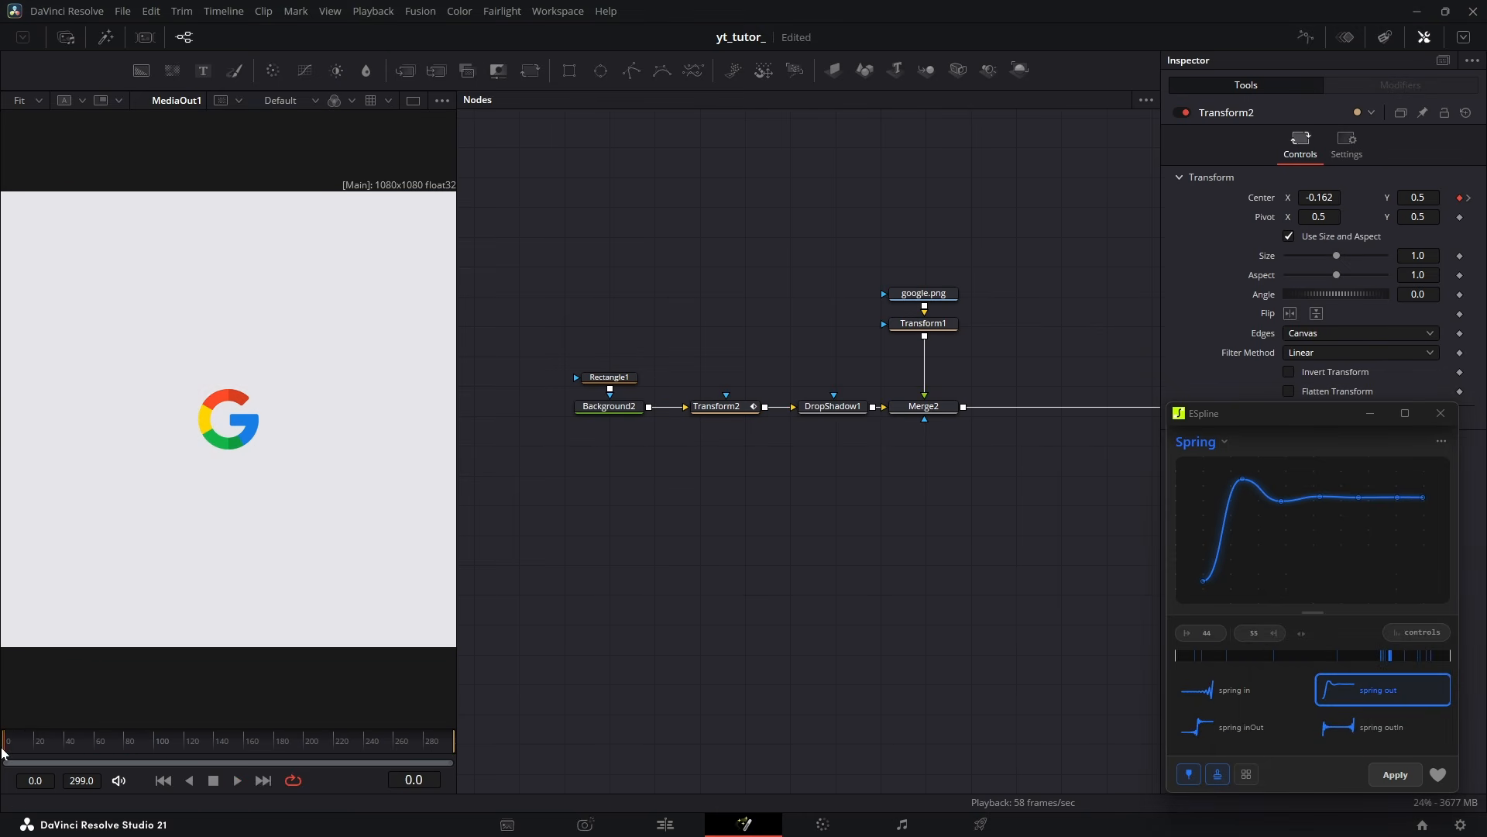
Keyframe Transform1's Center at frames 0 and 61, with X set to -0.762 at frame 0 and 0.5 at frame 61
{"action": "left_click", "coordinate": [944, 329]}
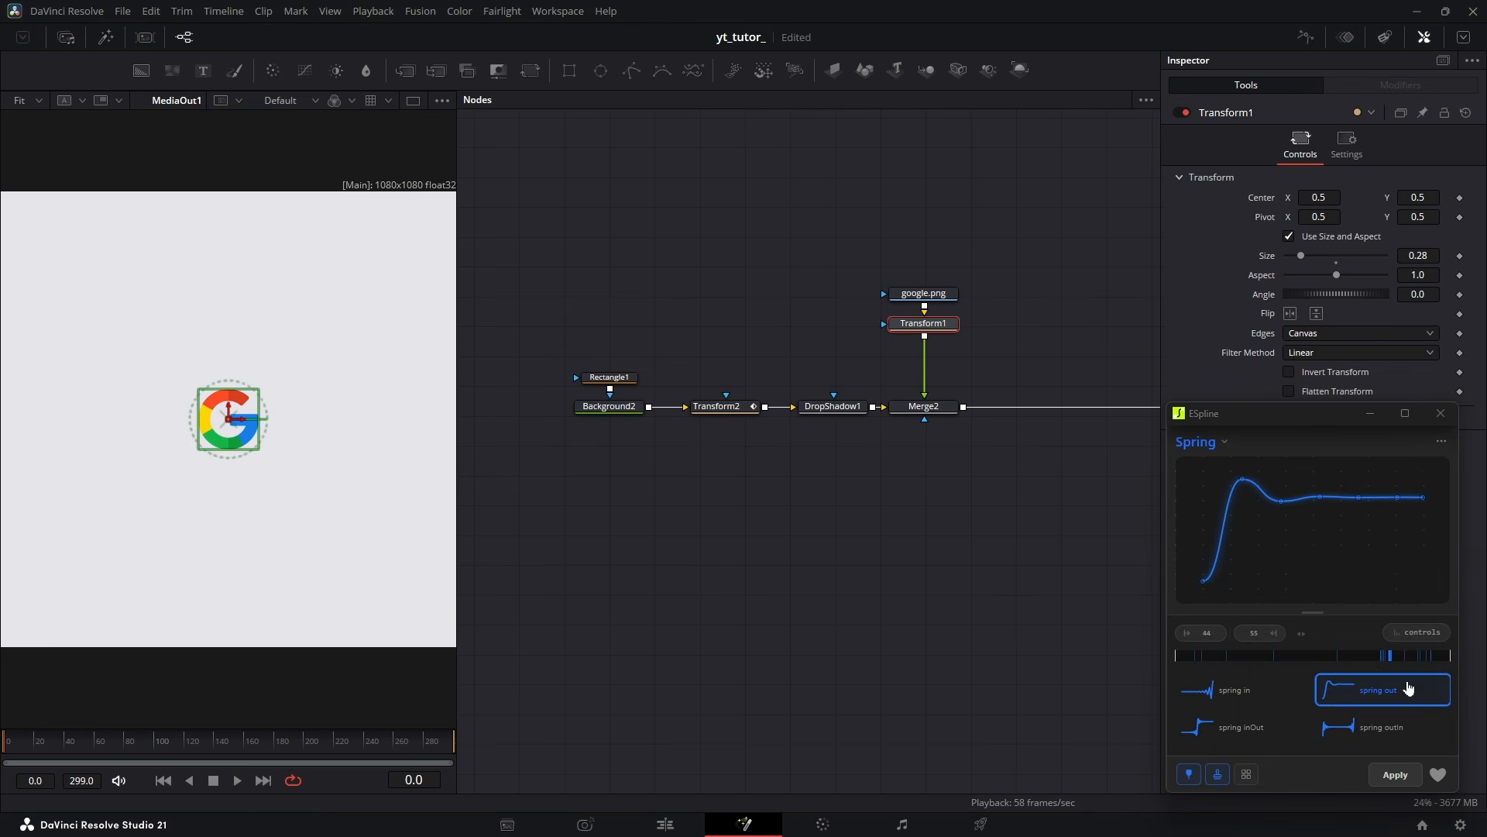
{"action": "left_click", "coordinate": [1459, 198]}
{"action": "left_click", "coordinate": [99, 746]}
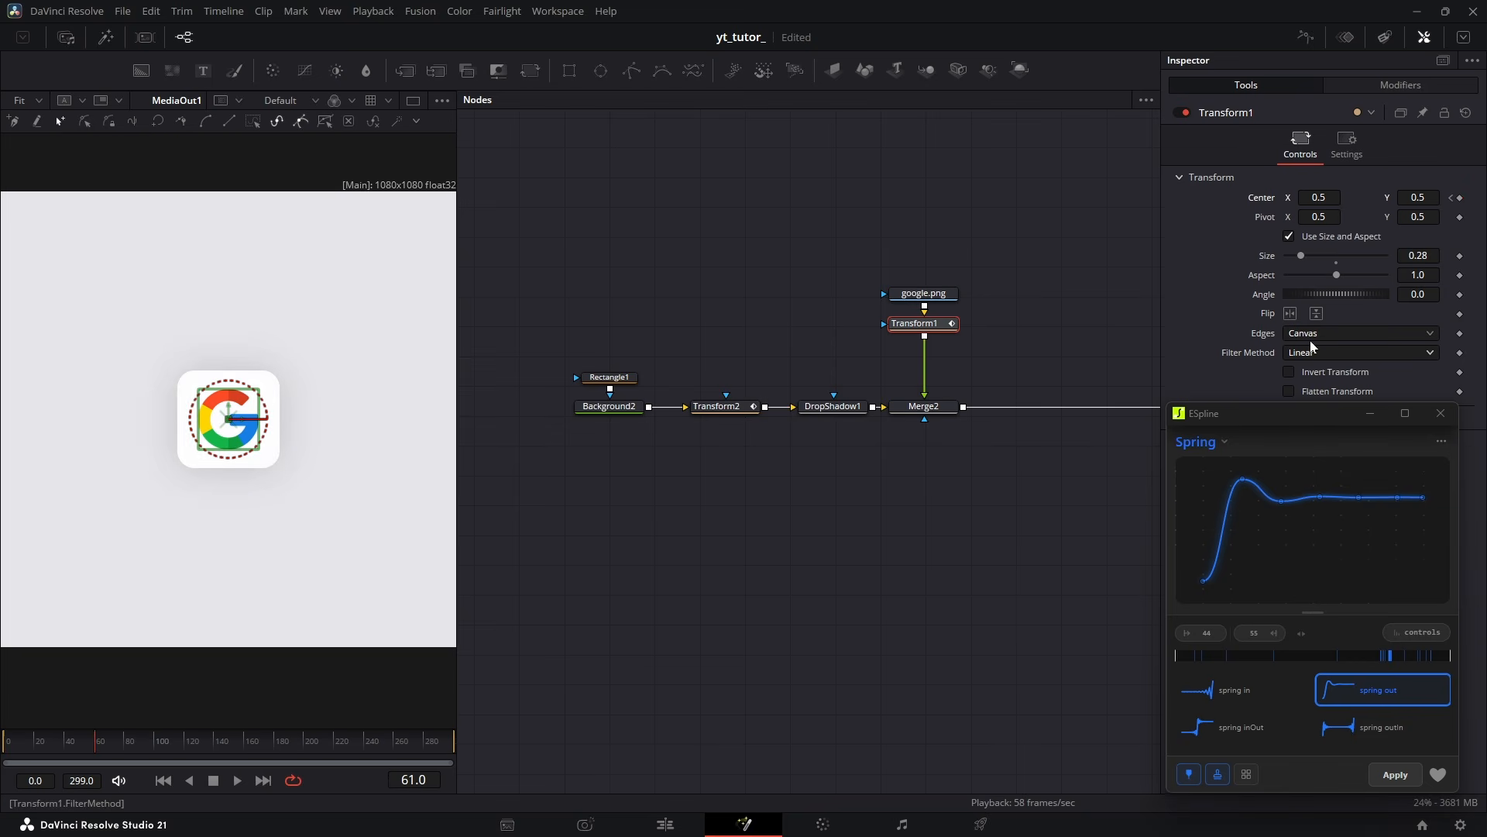
{"action": "left_click", "coordinate": [1461, 198]}
{"action": "left_click", "coordinate": [1451, 198]}
{"action": "left_click_drag", "start_coordinate": [1317, 199], "coordinate": [1073, 200]}
Set the spring curve's bounce to 0.14, raise its hang, and apply spring out to Transform1's Center keyframes
{"action": "left_click", "coordinate": [1418, 632]}
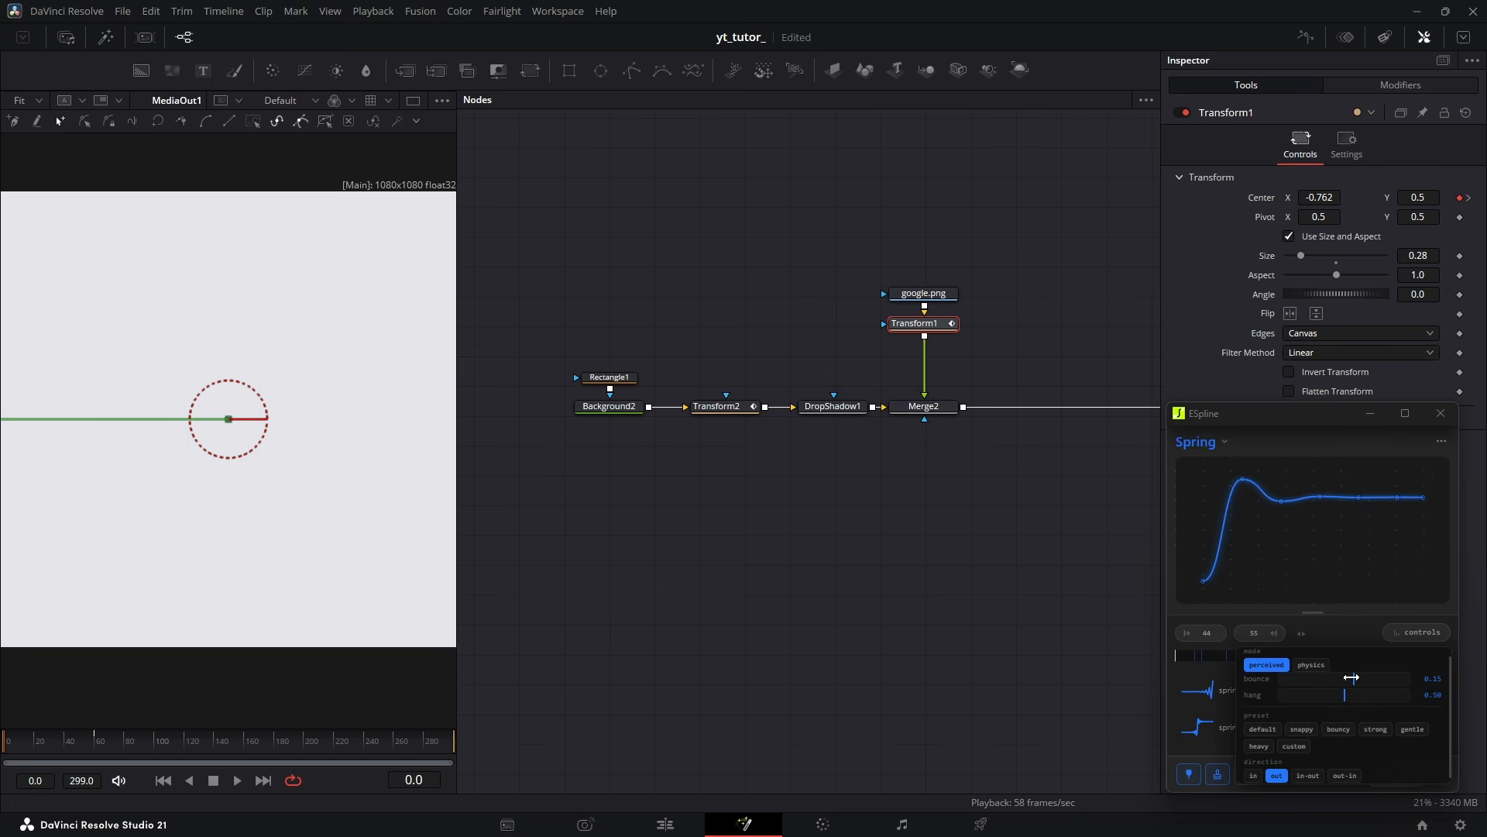
{"action": "left_click", "coordinate": [1353, 679]}
{"action": "left_click", "coordinate": [1366, 698]}
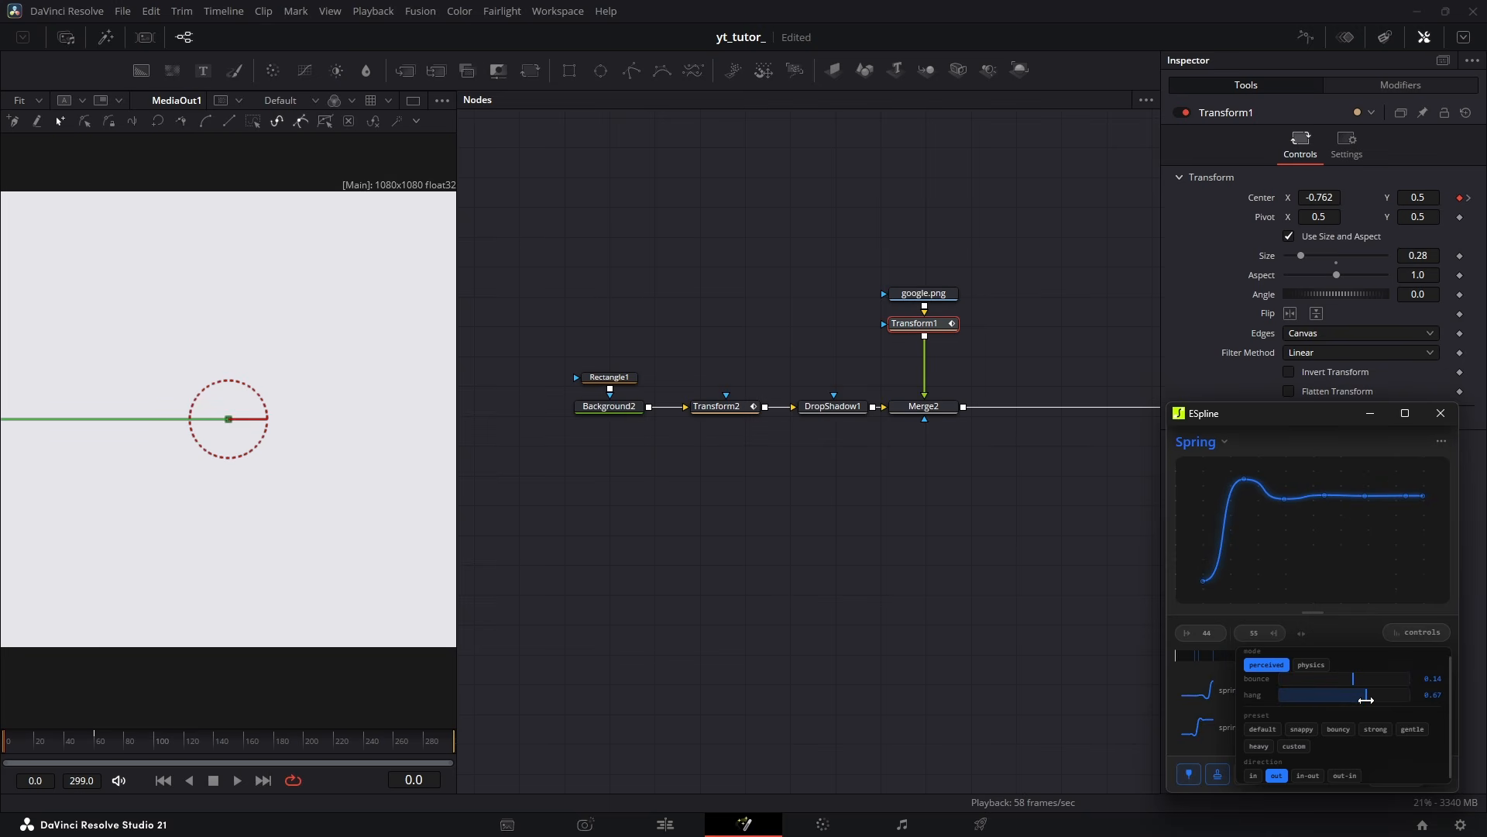
{"action": "left_click", "coordinate": [1416, 634]}
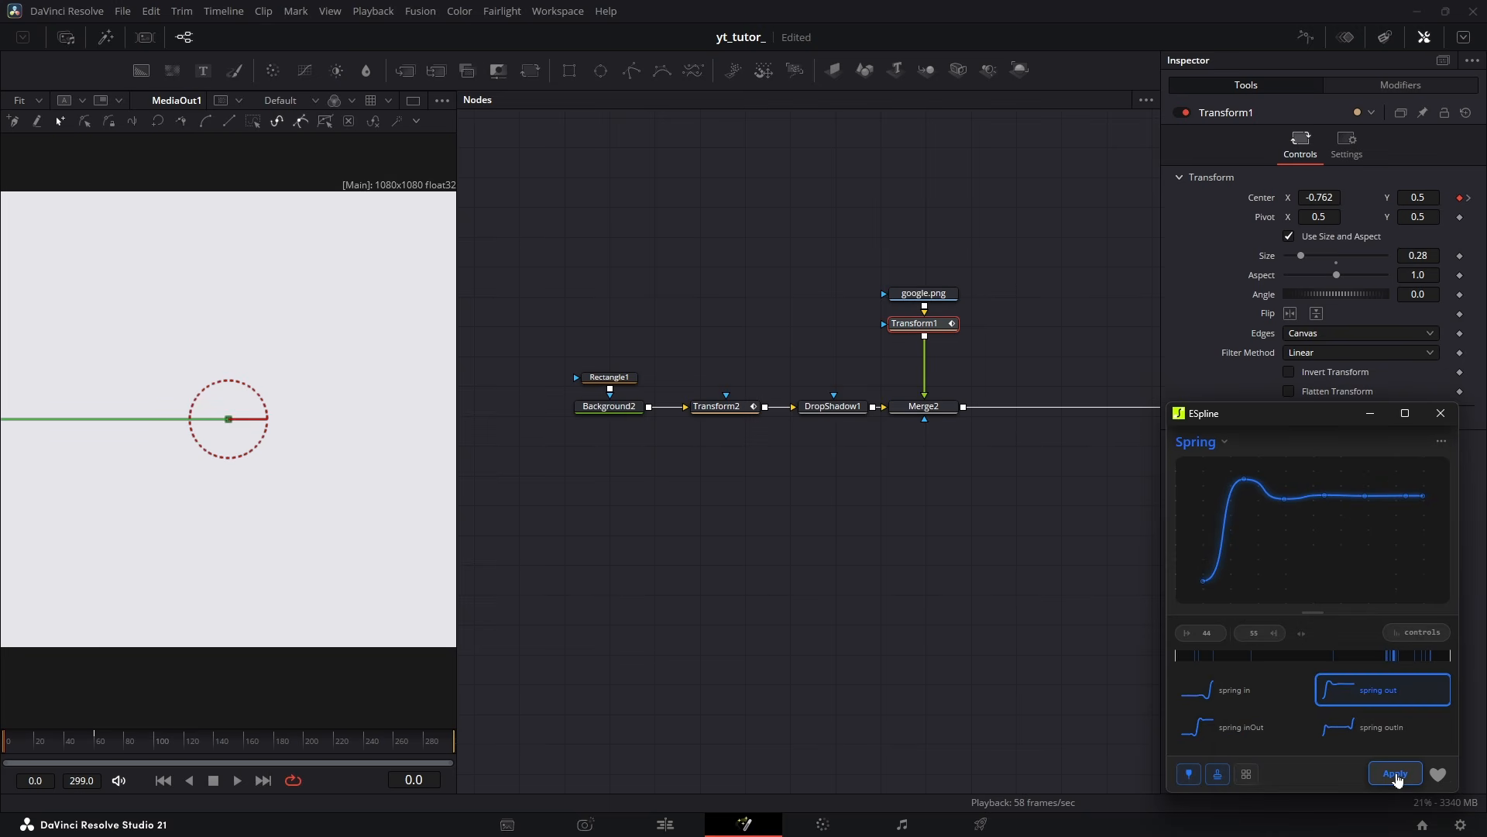
{"action": "left_click", "coordinate": [1396, 774]}
Play back the logo and tile animation and scrub its opening frames to compare their positions
{"action": "key", "text": "space"}
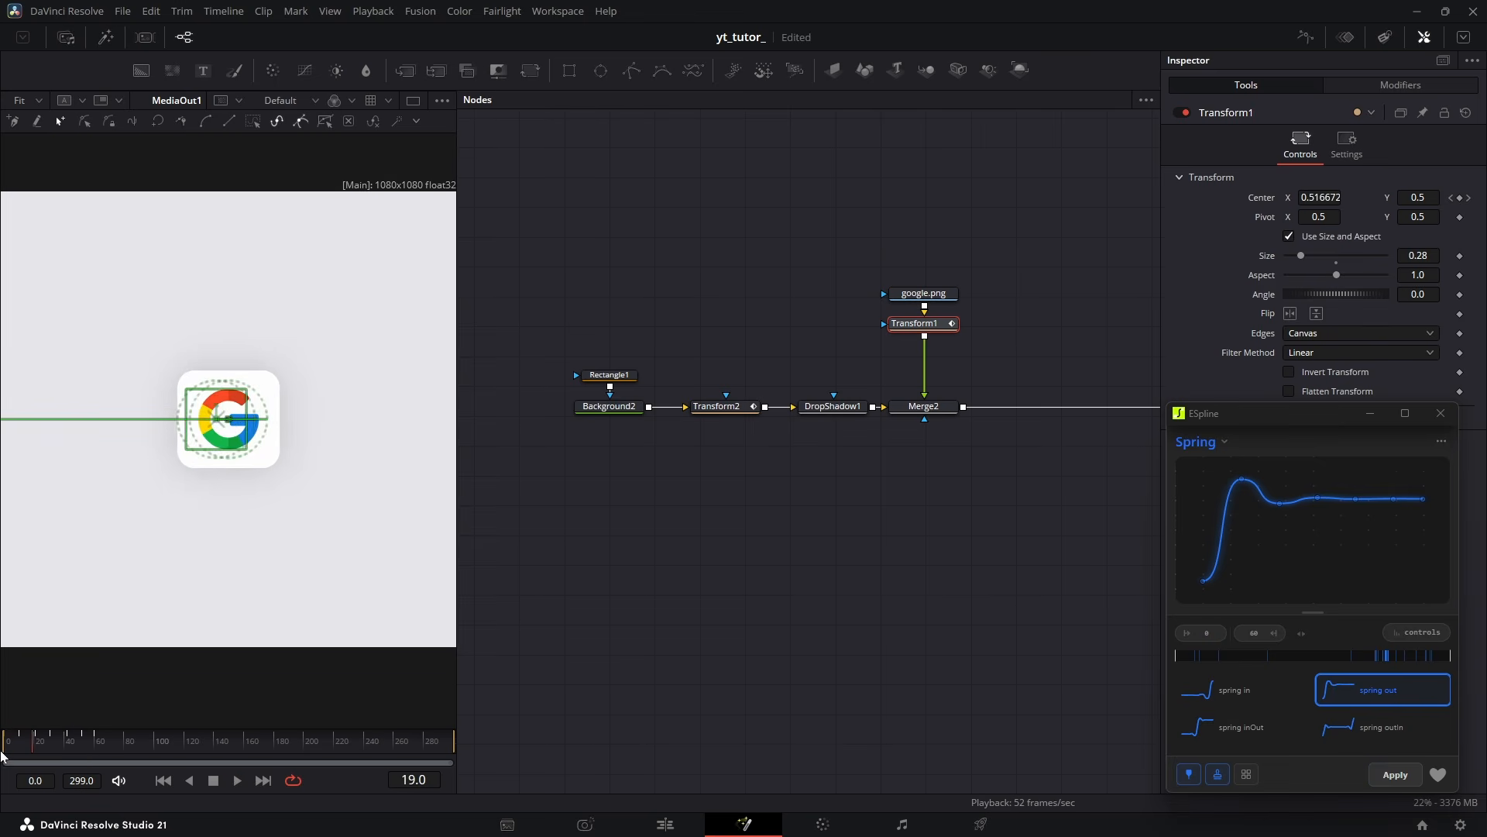
{"action": "left_click", "coordinate": [20, 755]}
{"action": "left_click_drag", "start_coordinate": [20, 757], "coordinate": [20, 753]}
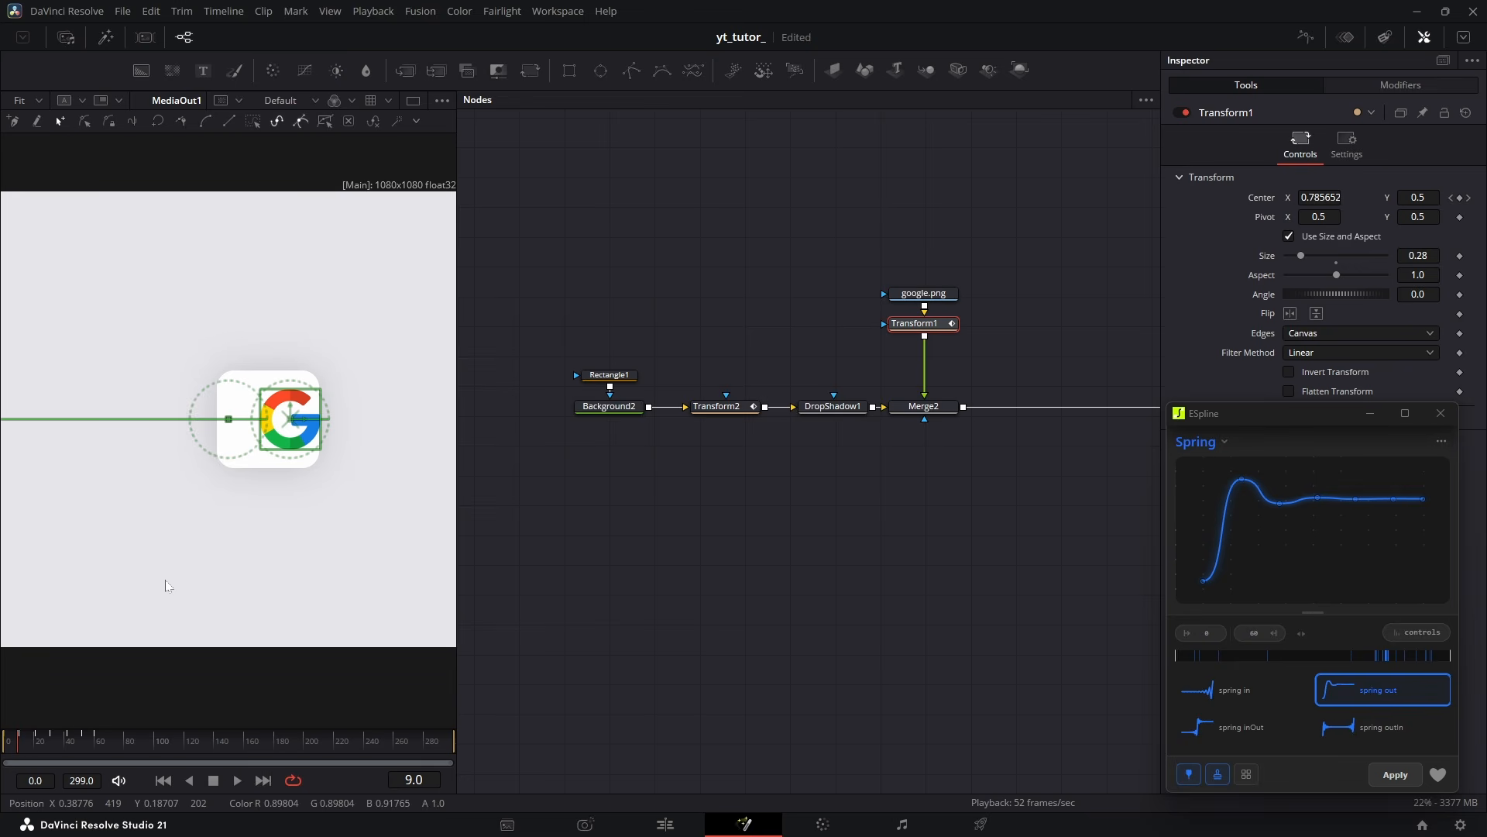
{"action": "left_click", "coordinate": [16, 738]}
{"action": "left_click", "coordinate": [16, 744]}
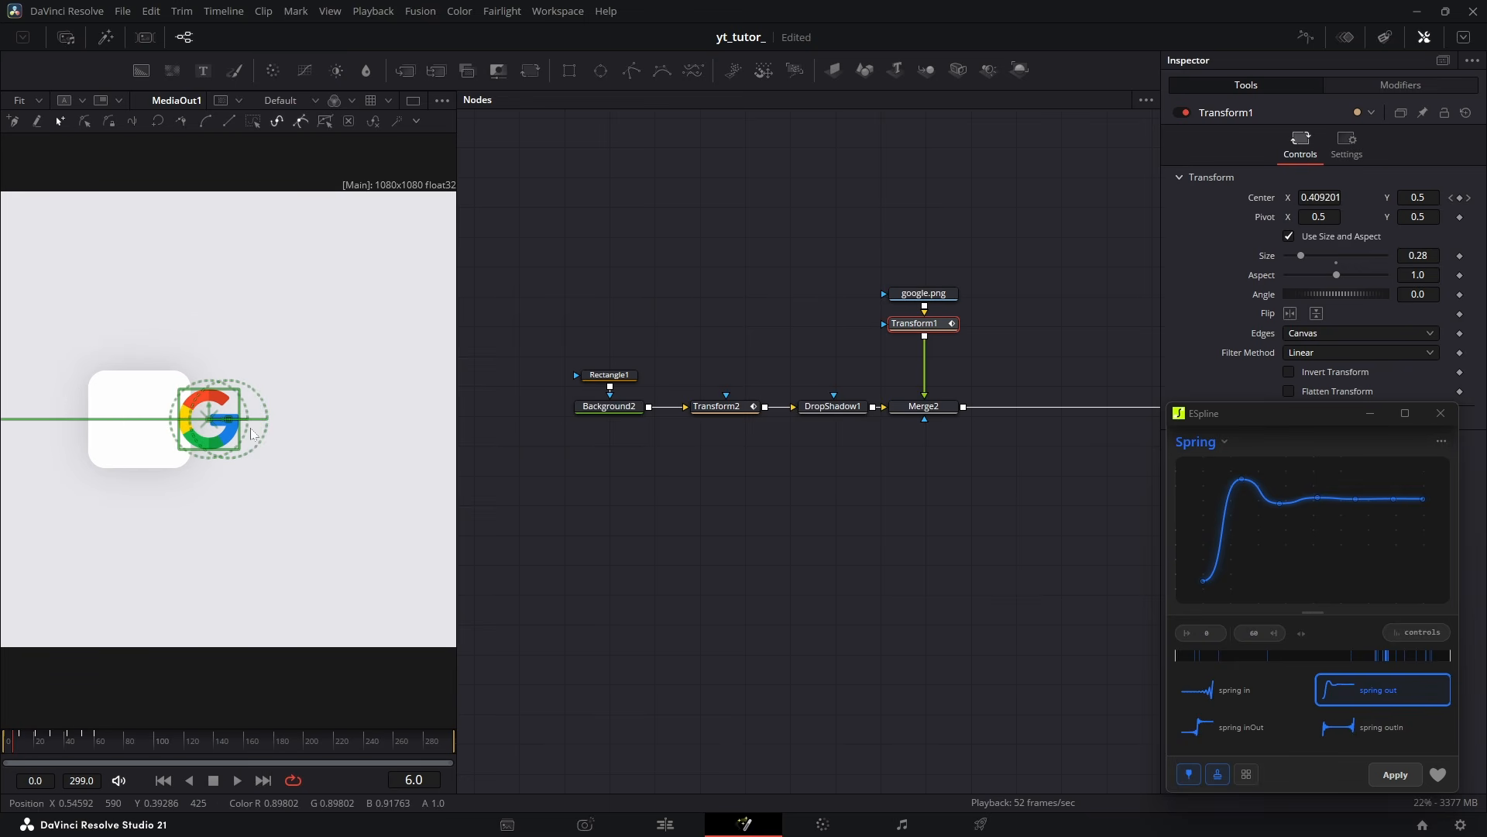
Connect Transform2's output to Merge2's effect mask input so the tile masks the logo, and play back the animation
{"action": "left_click", "coordinate": [659, 537]}
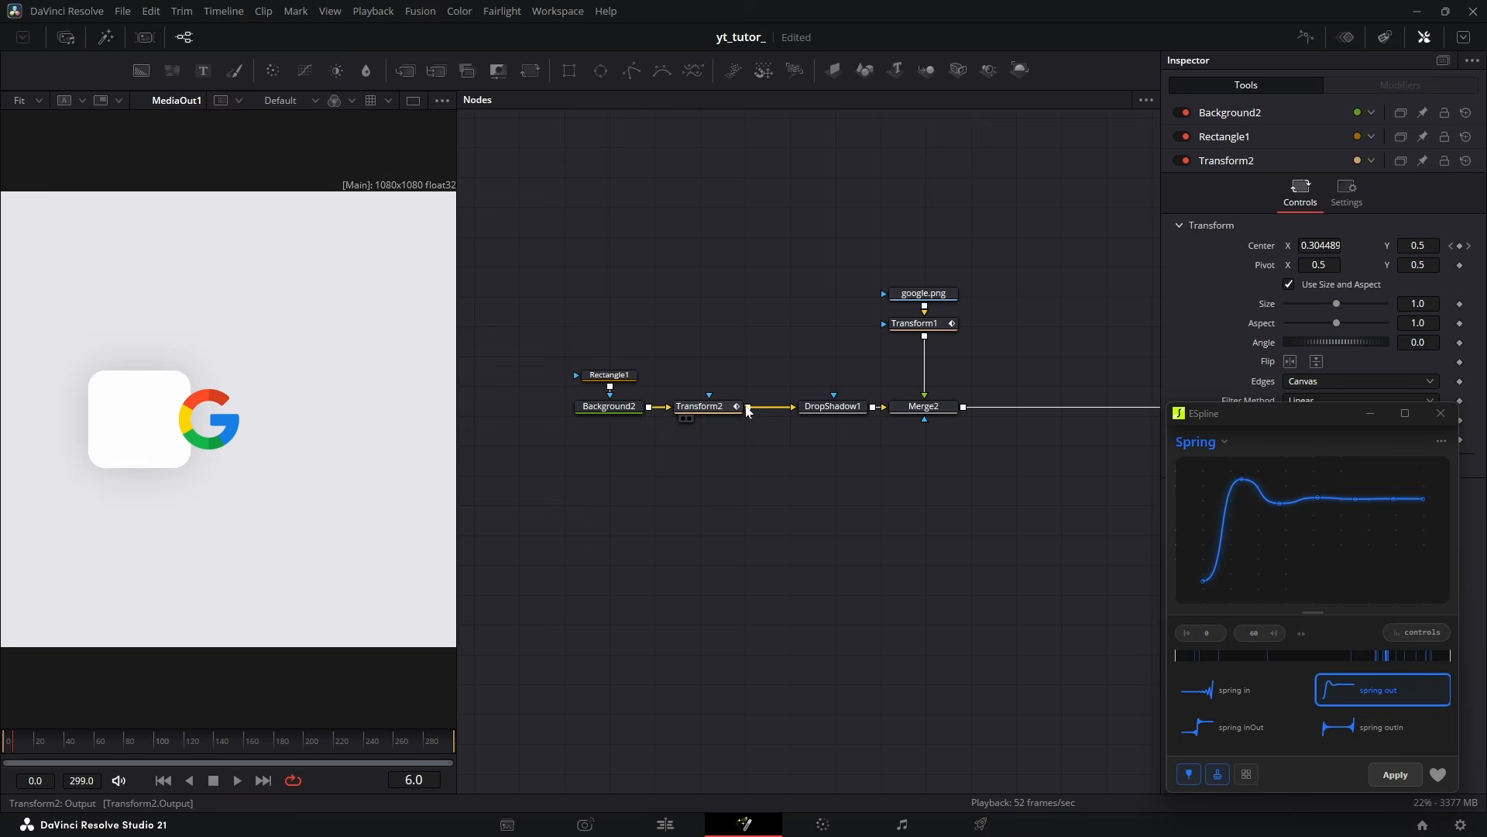
{"action": "left_click_drag", "start_coordinate": [748, 408], "coordinate": [923, 420]}
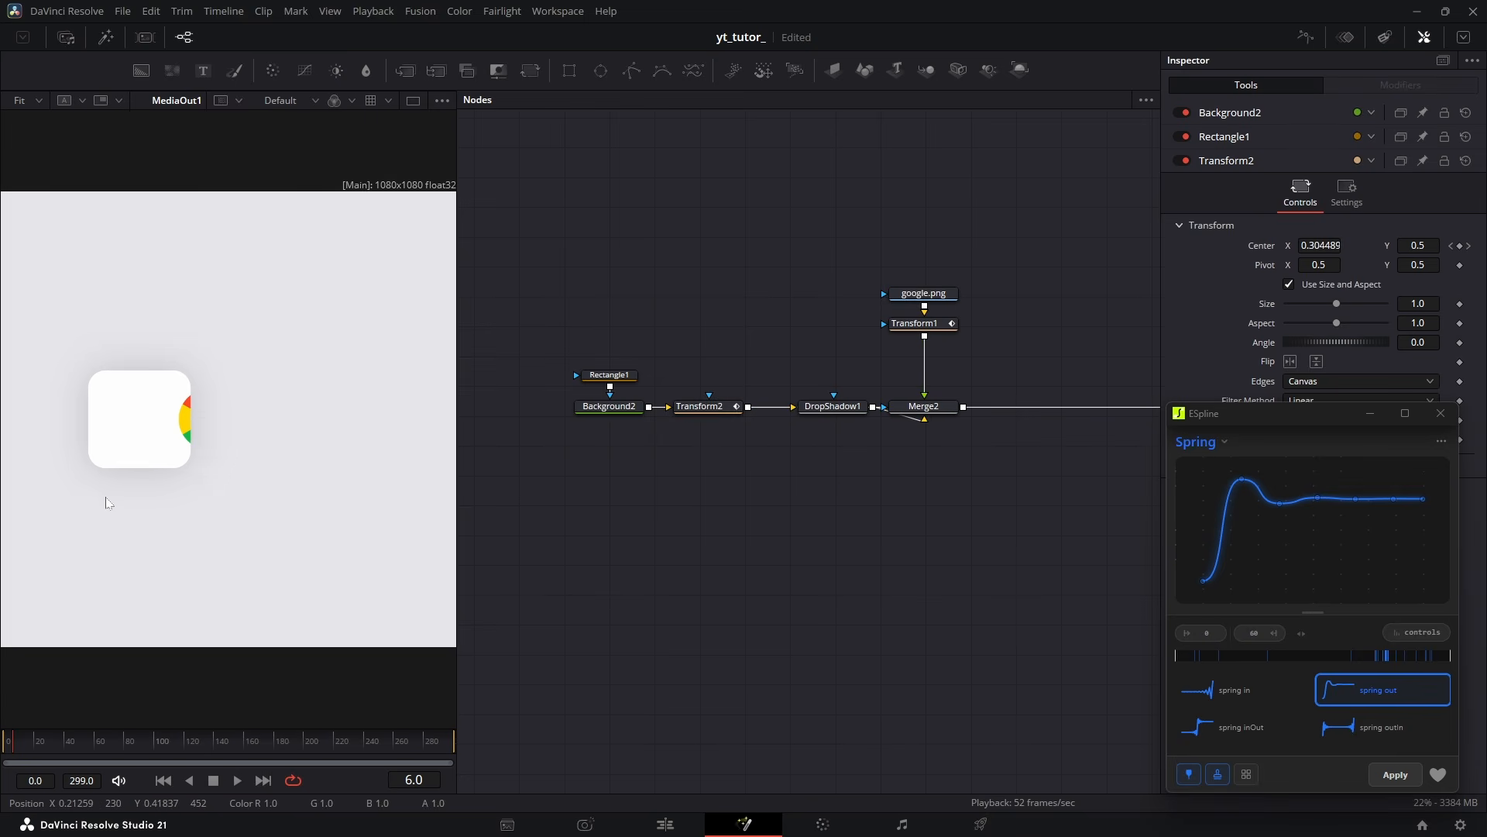
{"action": "left_click", "coordinate": [15, 746]}
{"action": "key", "text": "space"}
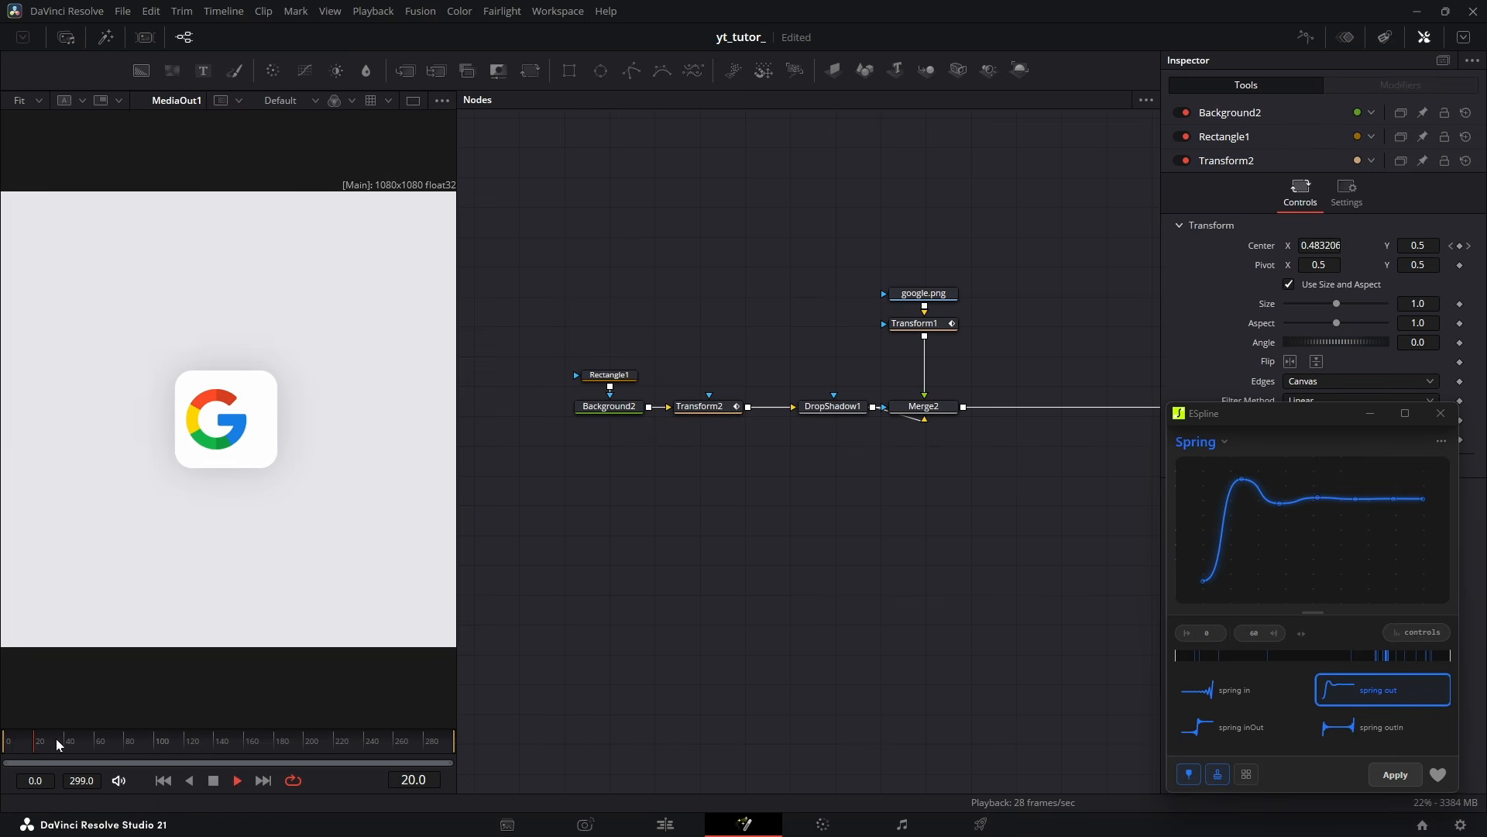
Replay the masked logo animation several times from frame 0 to examine how the tile reveals the logo
{"action": "left_click", "coordinate": [5, 747]}
{"action": "key", "text": "space"}
{"action": "left_click", "coordinate": [6, 746]}
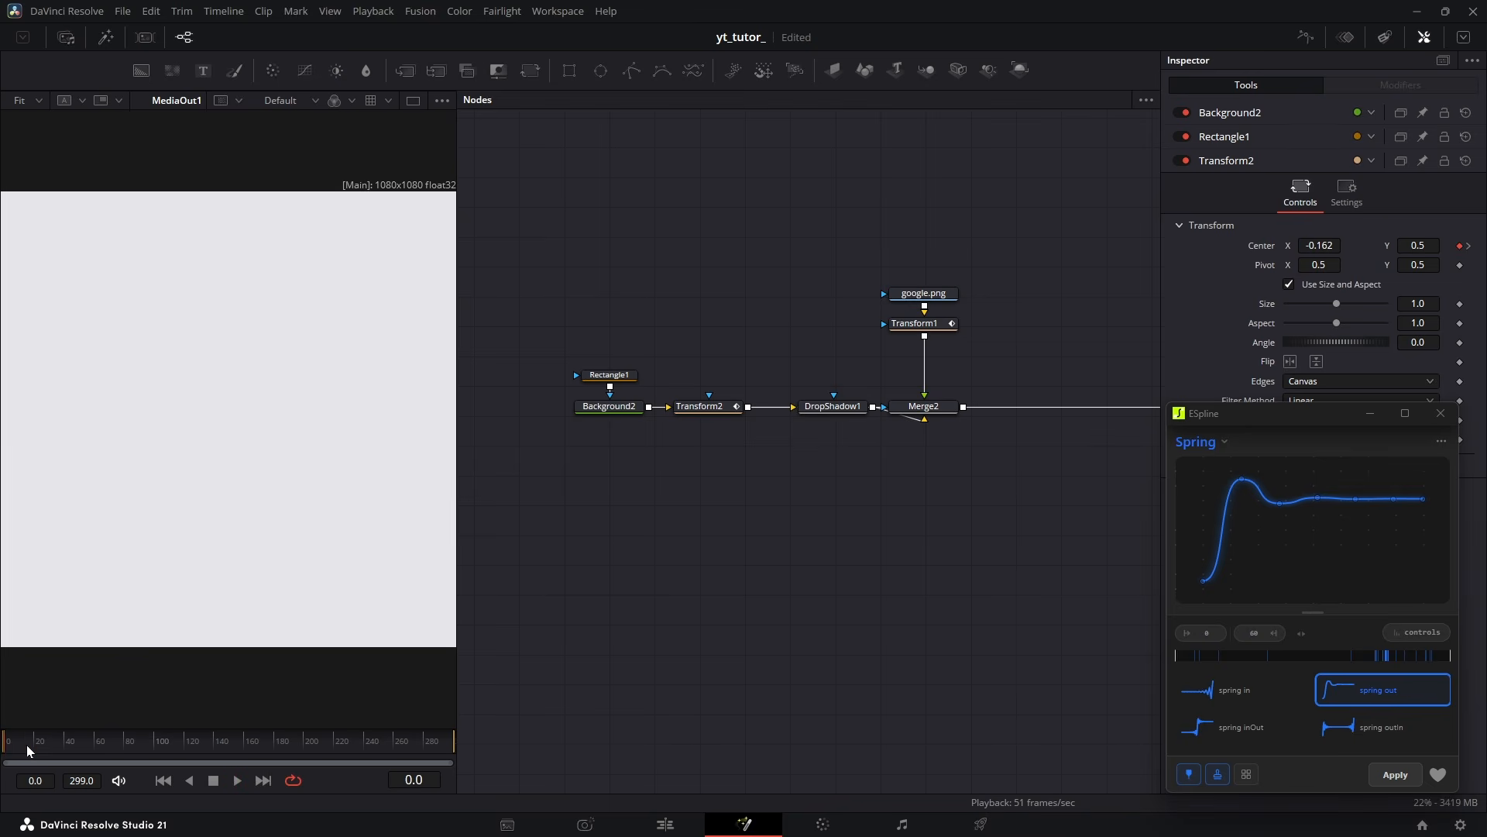
{"action": "key", "text": "space"}
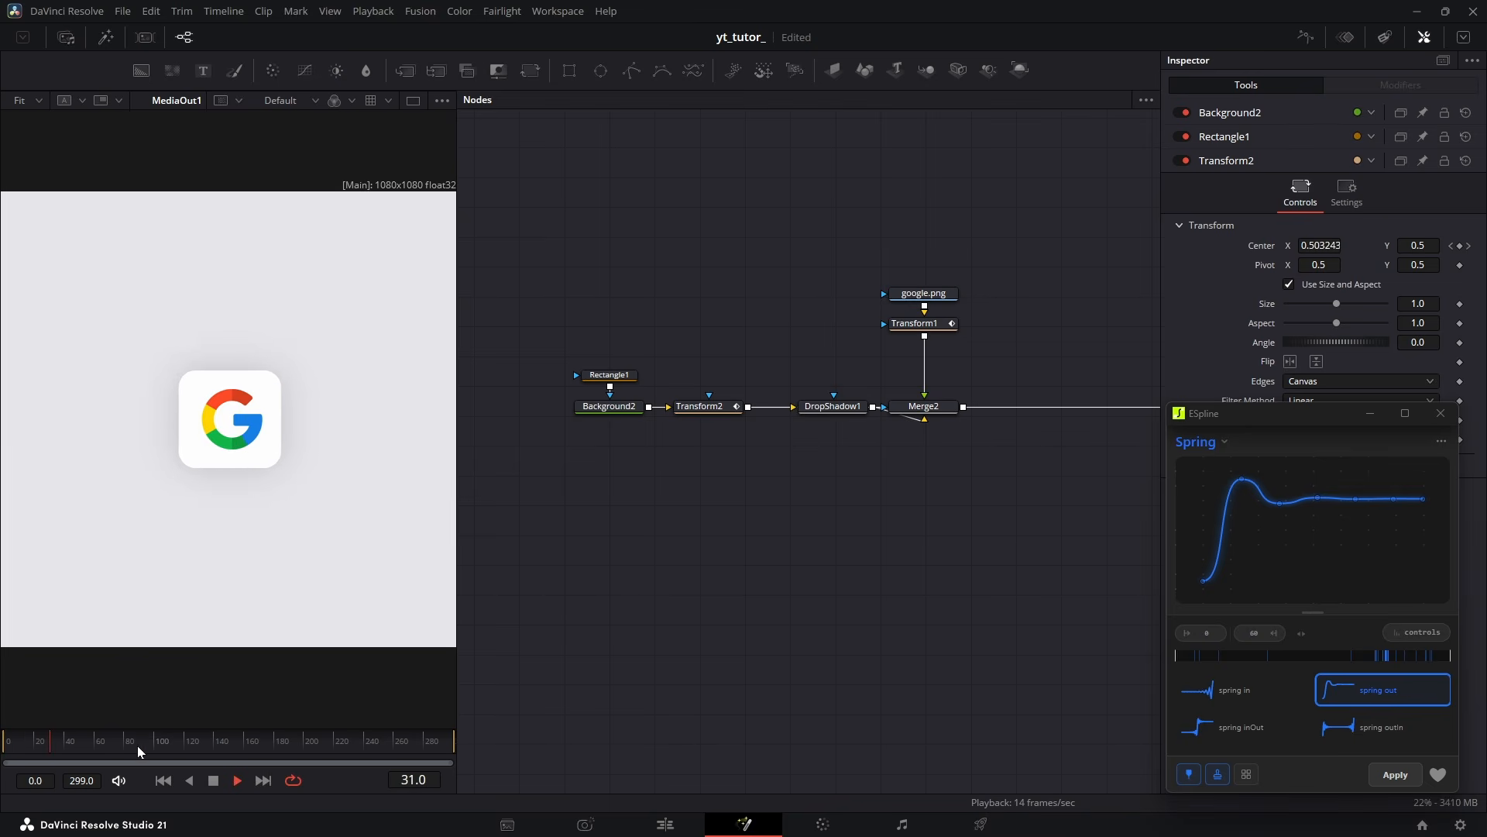
{"action": "left_click", "coordinate": [4, 749]}
{"action": "key", "text": "space"}
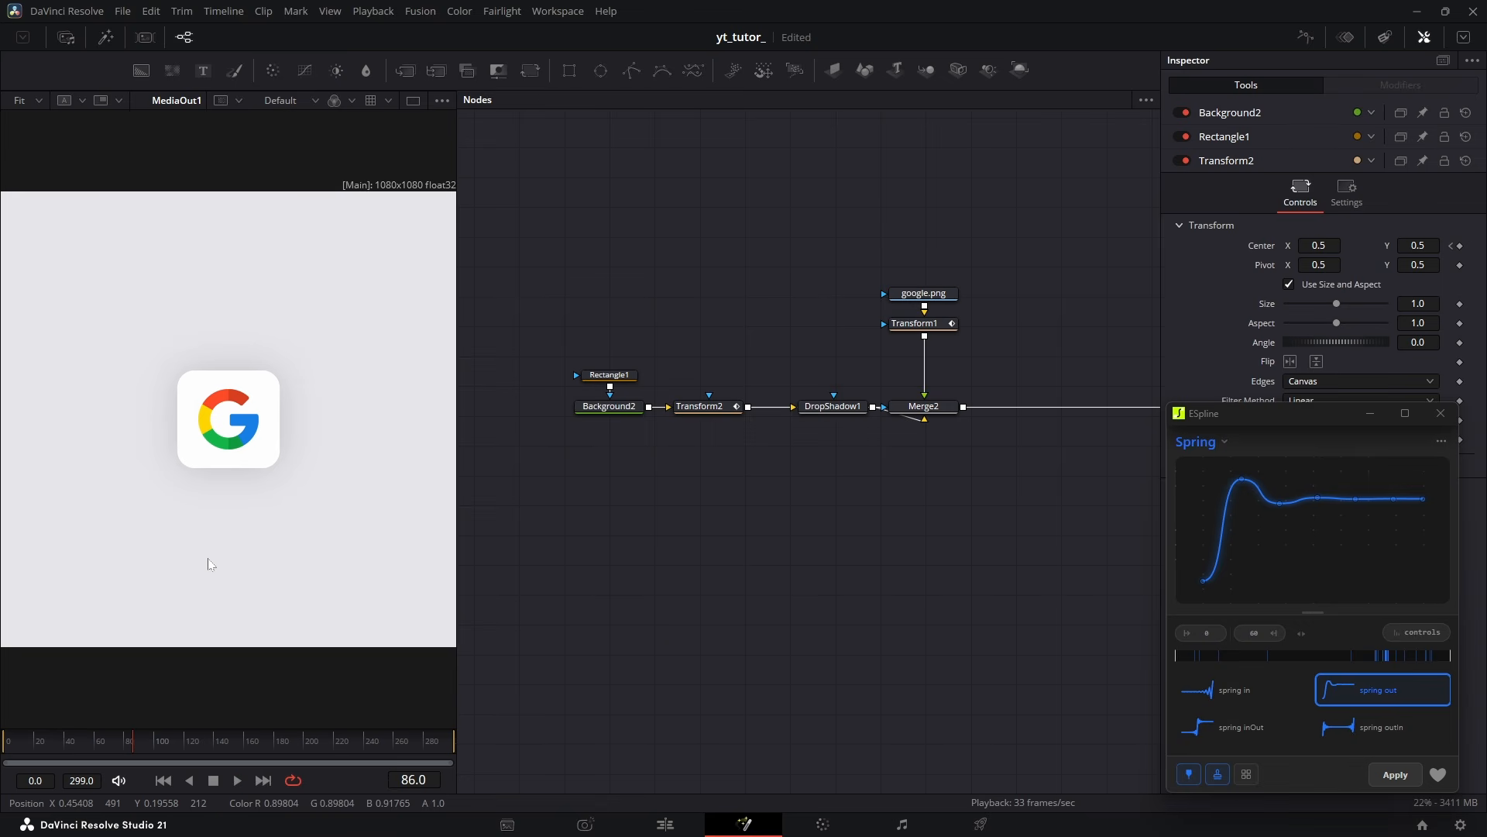
{"action": "left_click_drag", "start_coordinate": [62, 745], "coordinate": [4, 747]}
{"action": "key", "text": "space"}
{"action": "left_click", "coordinate": [211, 398]}
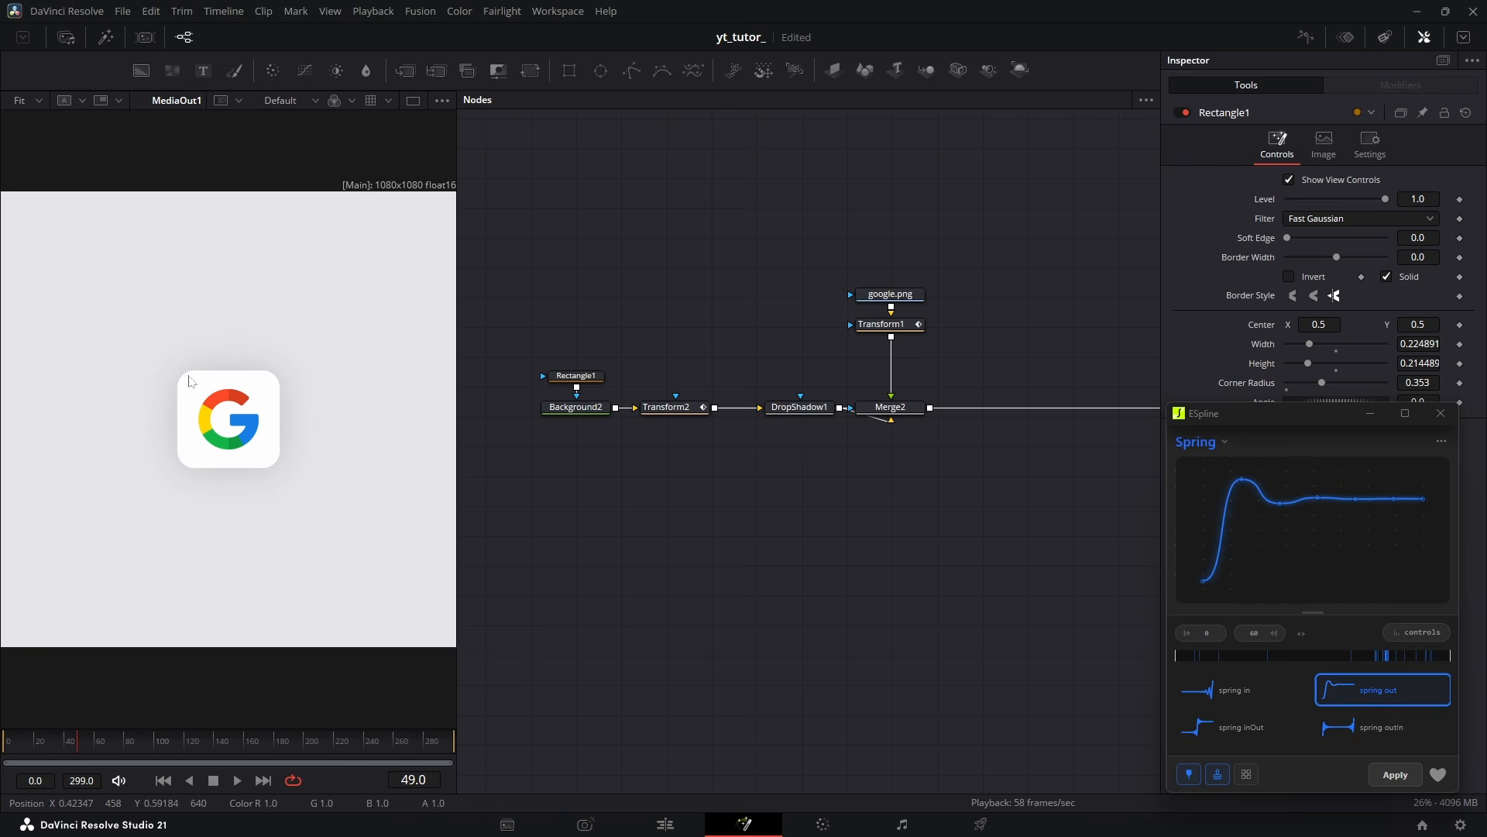
{"action": "left_click_drag", "start_coordinate": [92, 387], "coordinate": [374, 462]}
Add keyframes for Rectangle1's Width, Height and Corner Radius at frame 40
{"action": "left_click", "coordinate": [593, 379]}
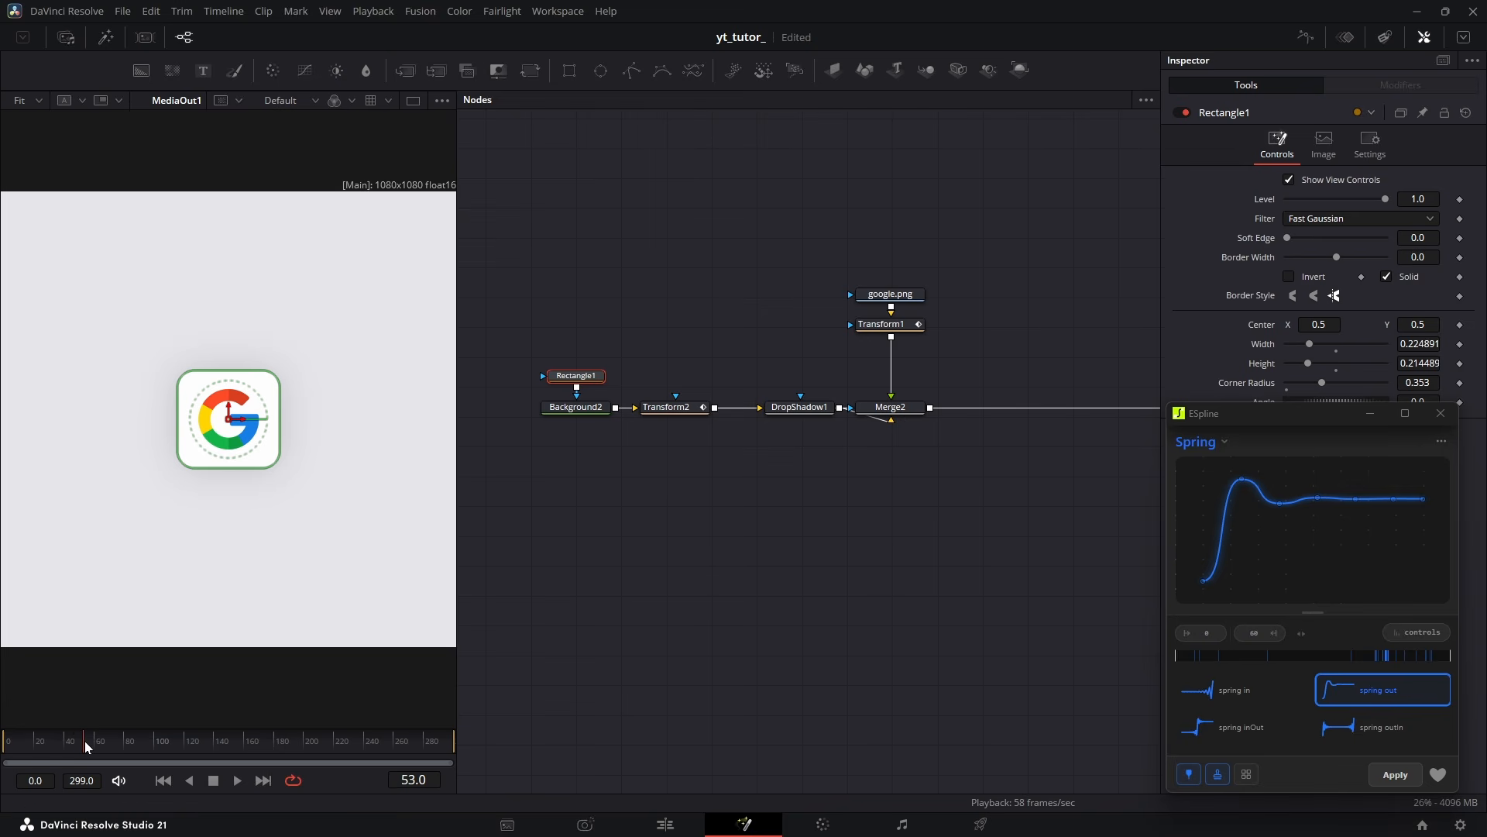
{"action": "left_click", "coordinate": [65, 747]}
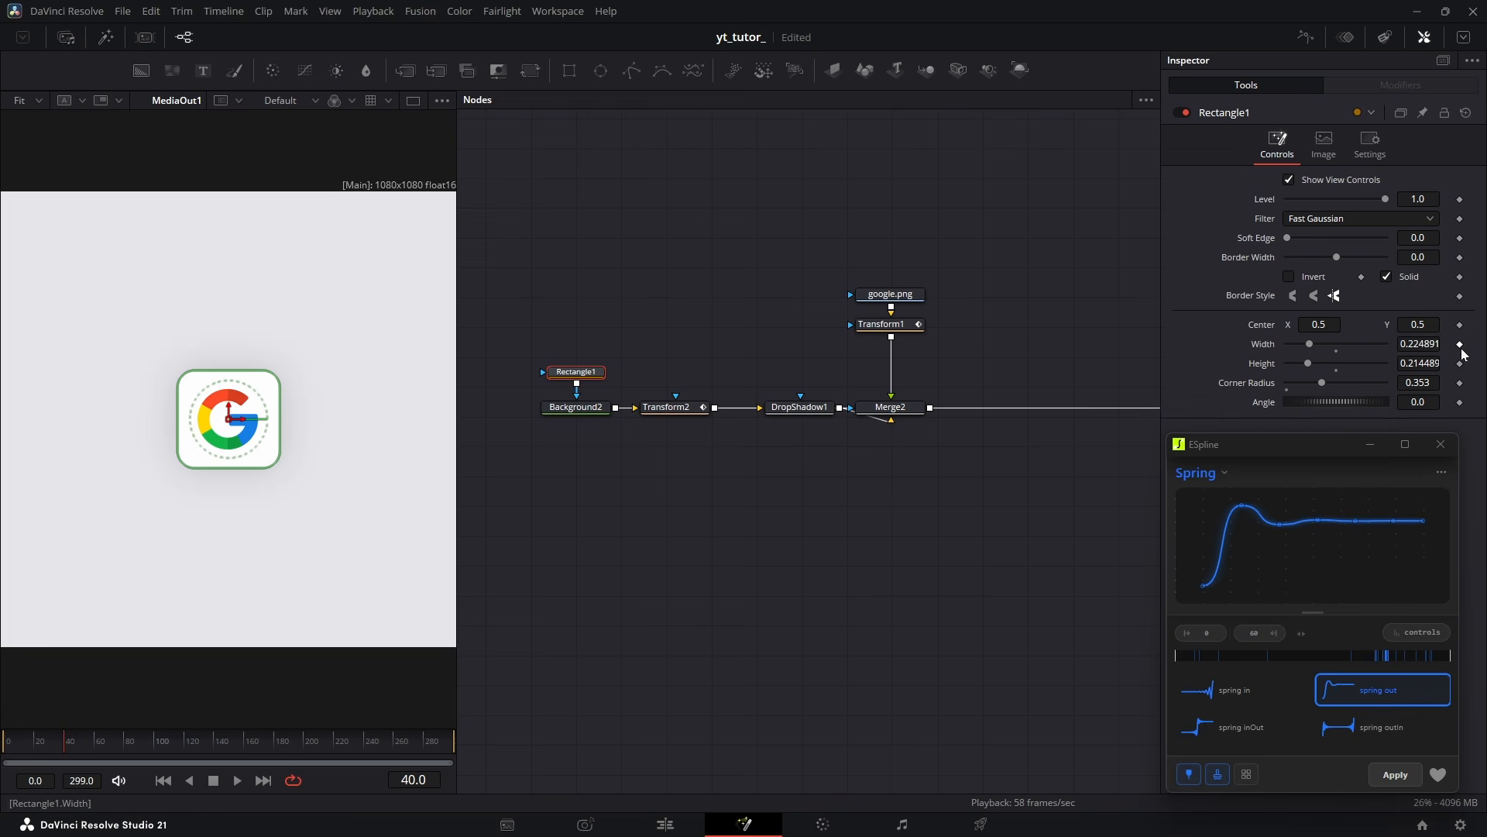
{"action": "left_click", "coordinate": [1460, 363]}
{"action": "left_click", "coordinate": [1461, 383]}
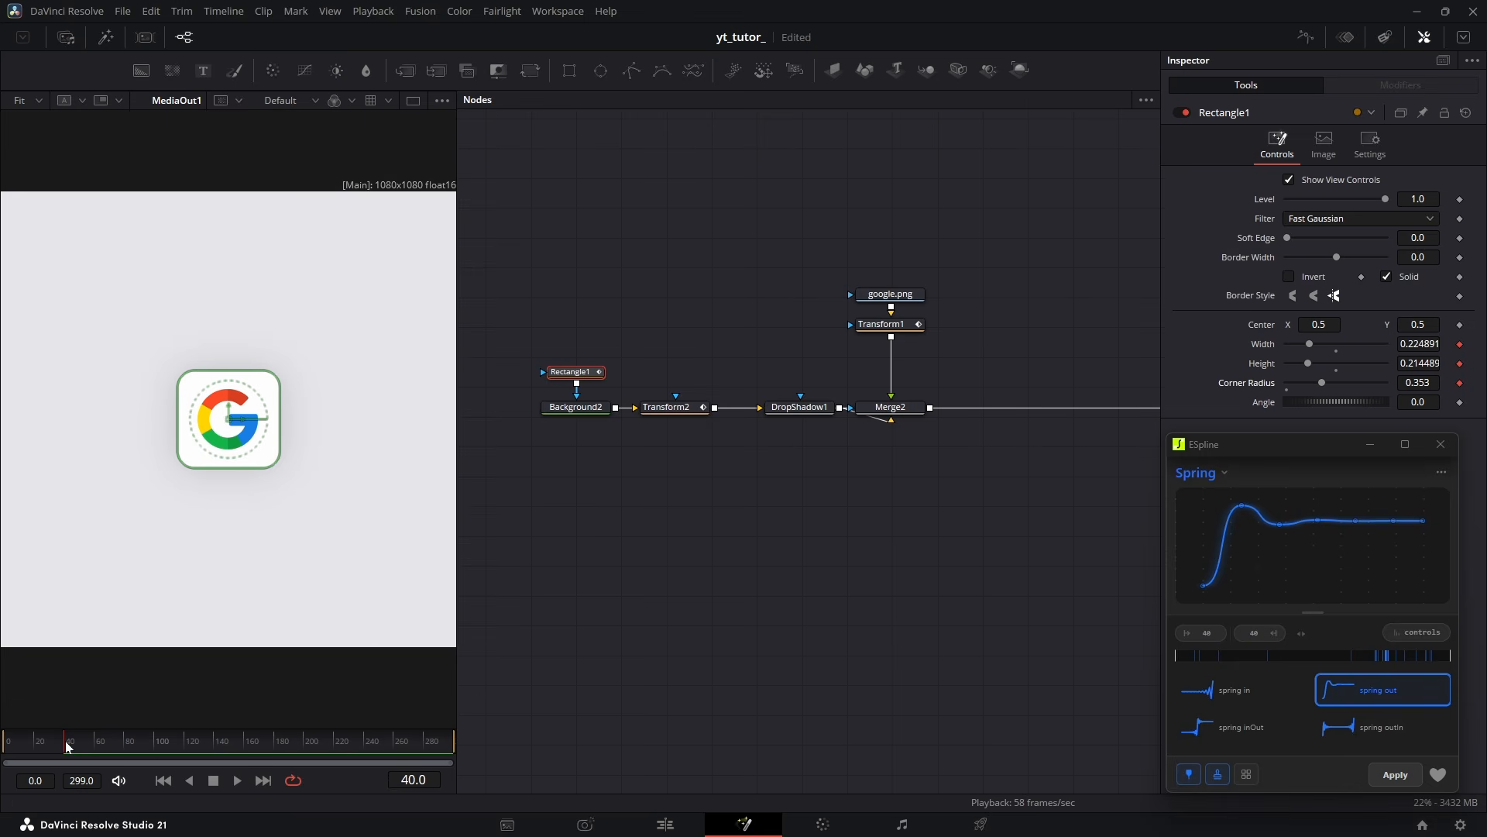
At frame 100, reshape Rectangle1 into a pill about 0.738 wide and 0.095 high with Corner Radius 1.0
{"action": "left_click_drag", "start_coordinate": [71, 746], "coordinate": [155, 758]}
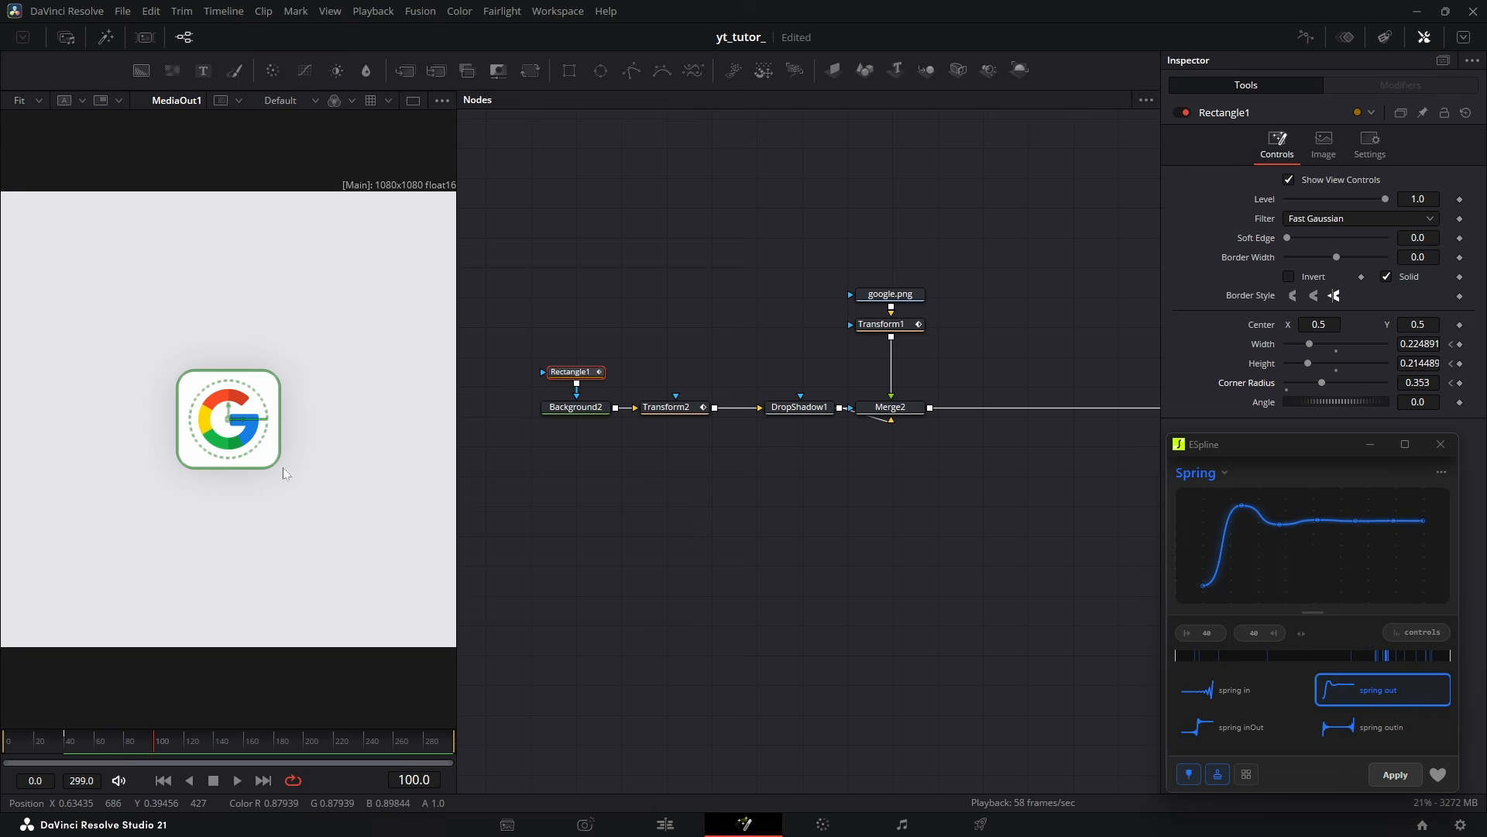
{"action": "left_click_drag", "start_coordinate": [281, 468], "coordinate": [395, 445]}
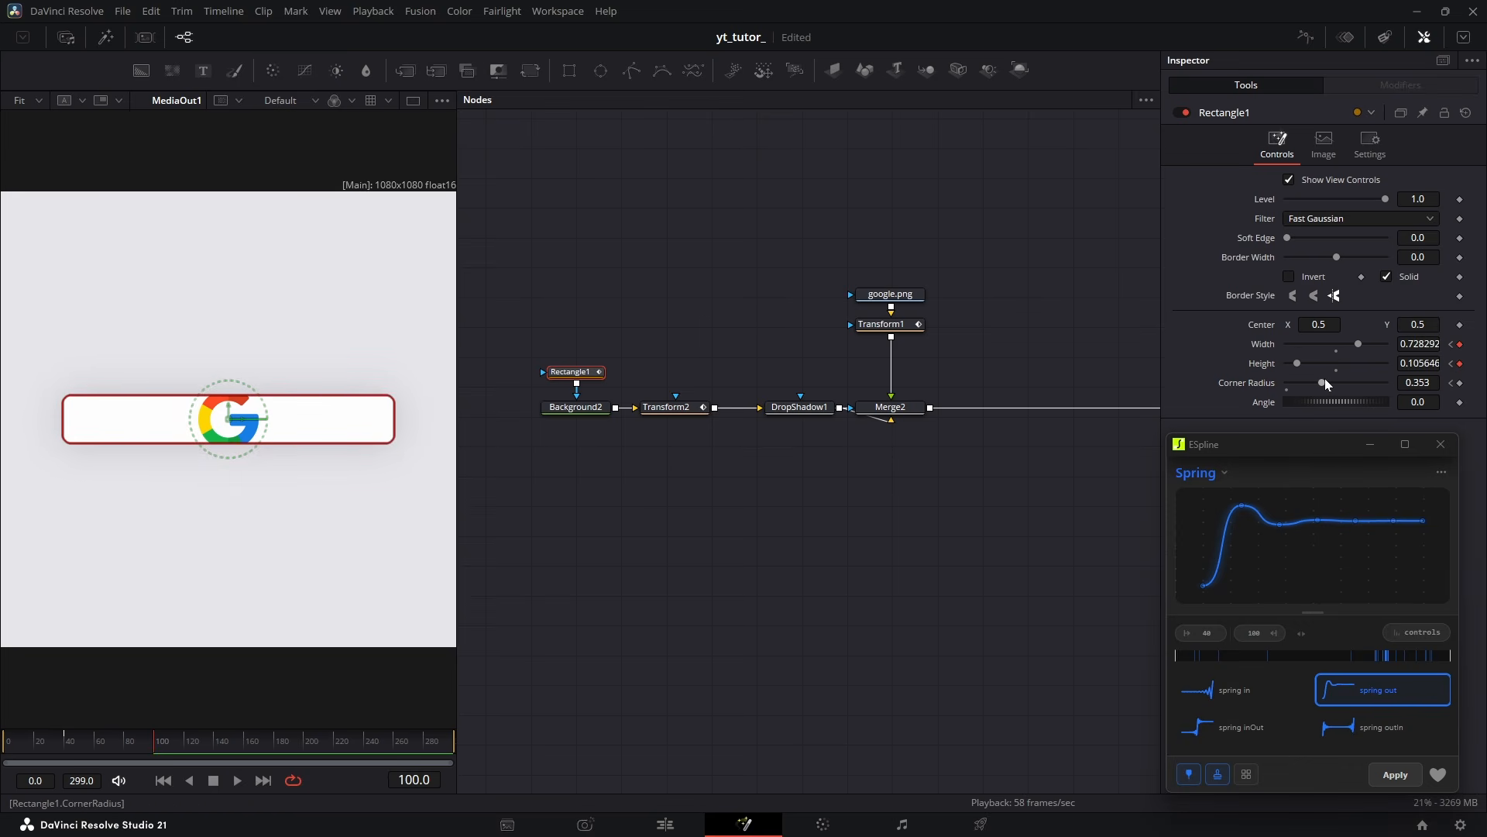
{"action": "left_click_drag", "start_coordinate": [1322, 383], "coordinate": [1386, 383]}
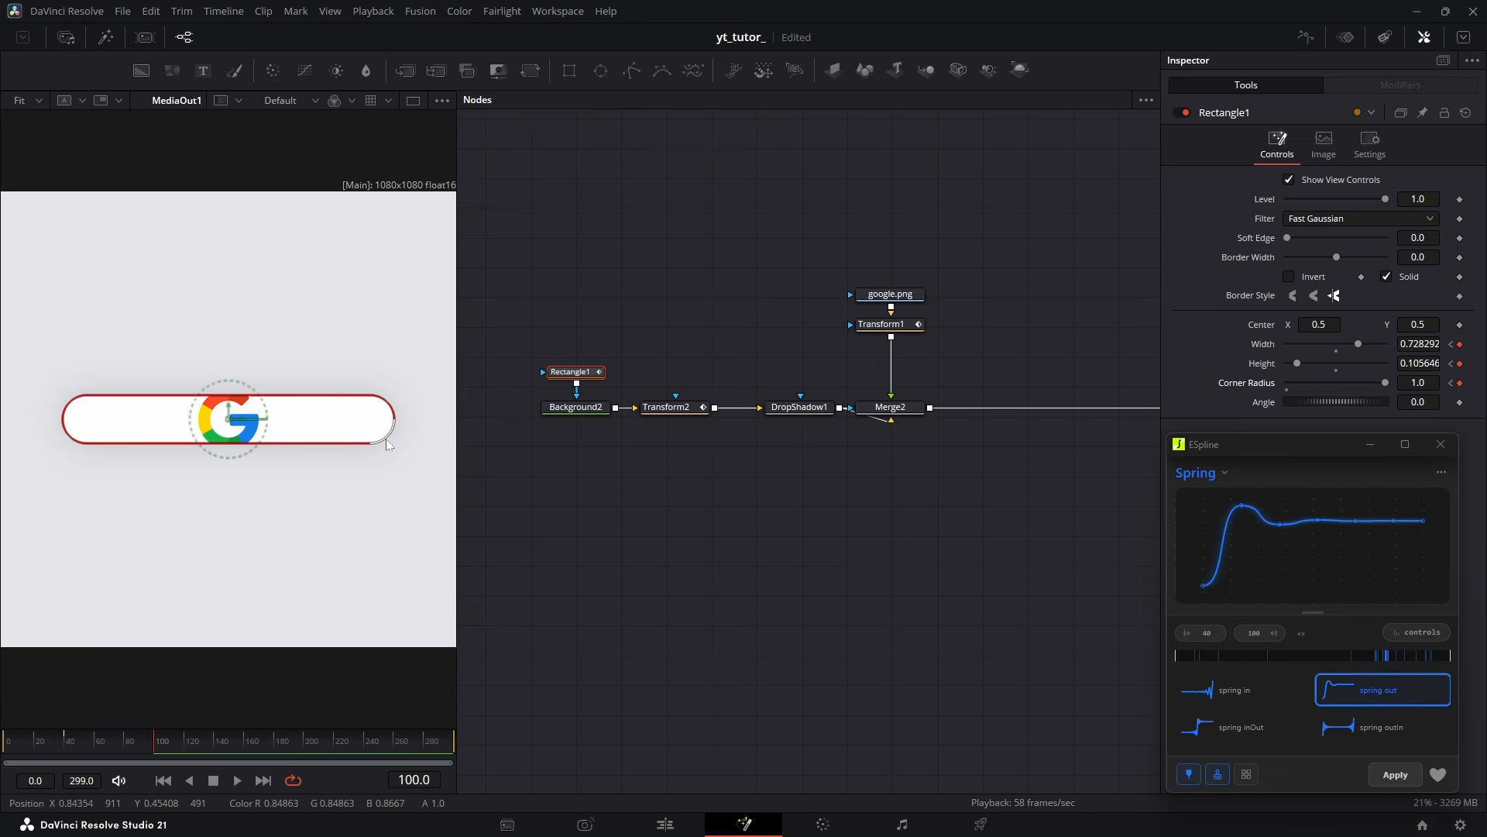
{"action": "left_click_drag", "start_coordinate": [394, 444], "coordinate": [396, 441]}
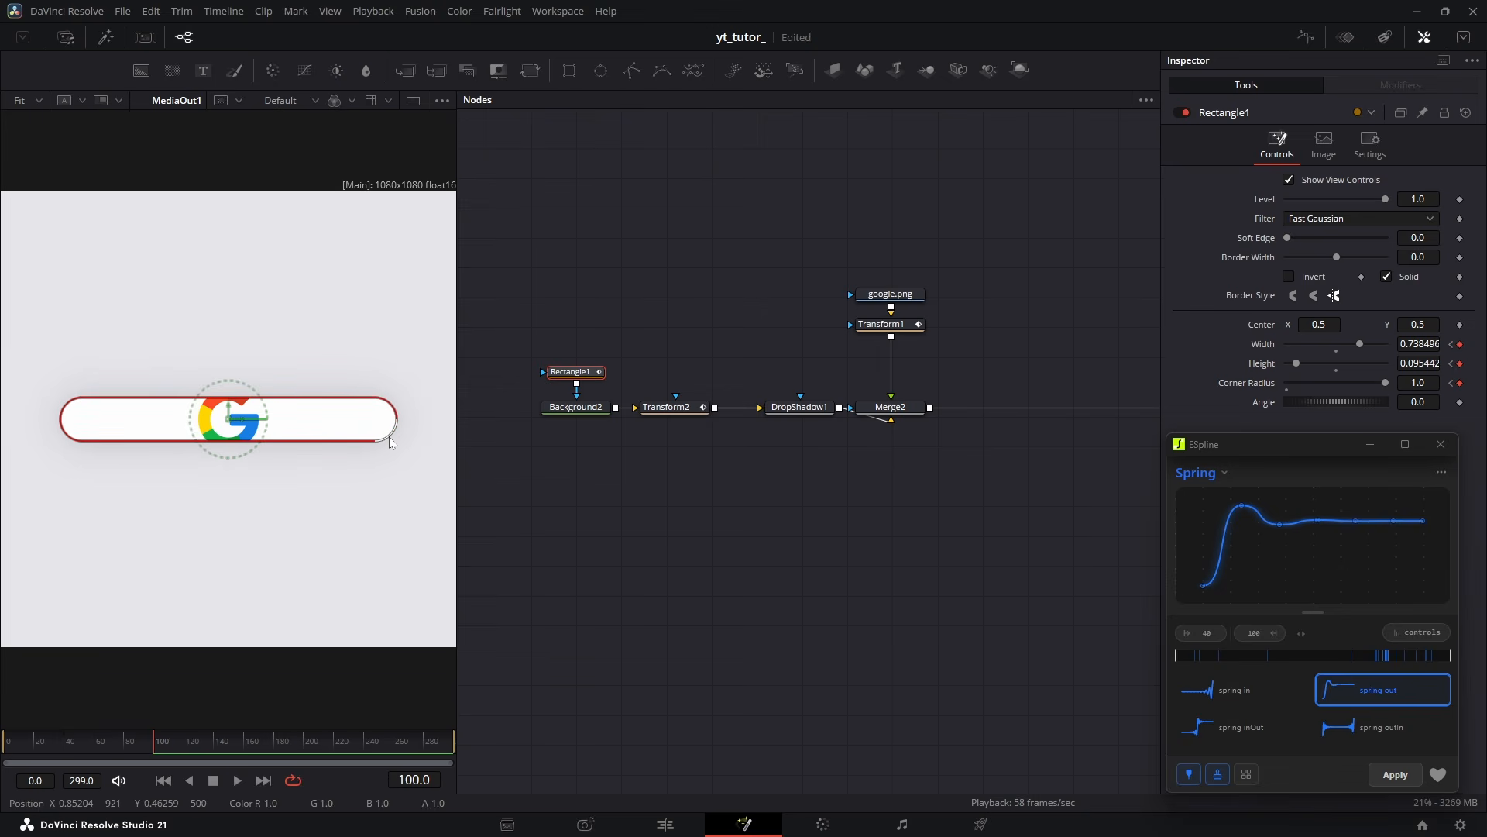
Display Rectangle1's Width, Height and Corner Radius curves in the Spline editor, box-select their keyframes, and close the editor
{"action": "left_click", "coordinate": [1310, 42]}
{"action": "left_click", "coordinate": [31, 542]}
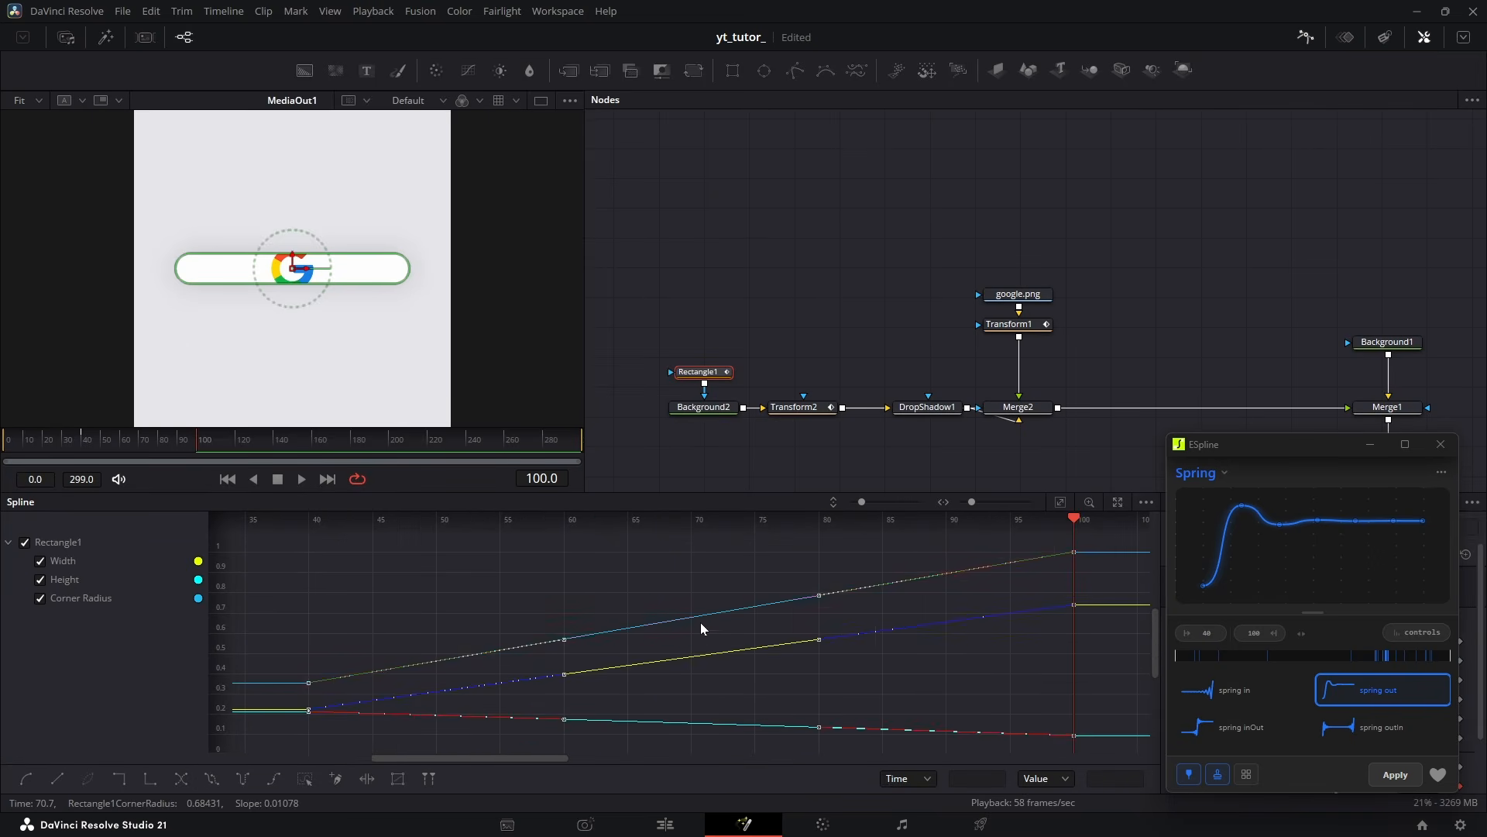
{"action": "left_click_drag", "start_coordinate": [648, 671], "coordinate": [348, 742]}
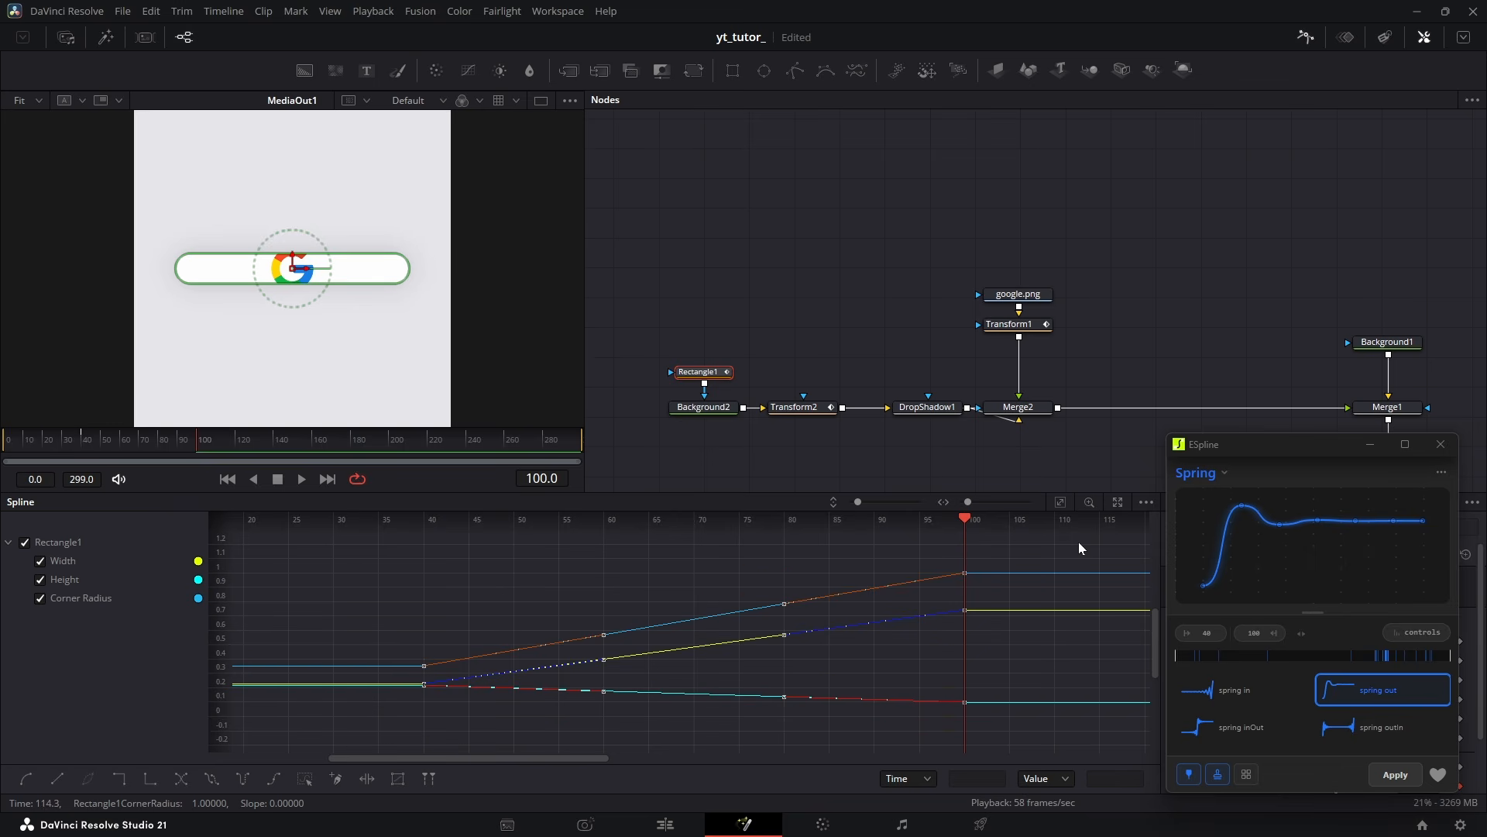
{"action": "mouse_move", "coordinate": [1041, 544]}
{"action": "left_mouse_down"}
{"action": "mouse_move", "coordinate": [467, 729]}
{"action": "mouse_move", "coordinate": [377, 729]}
{"action": "left_mouse_up"}
{"action": "left_click", "coordinate": [844, 273]}
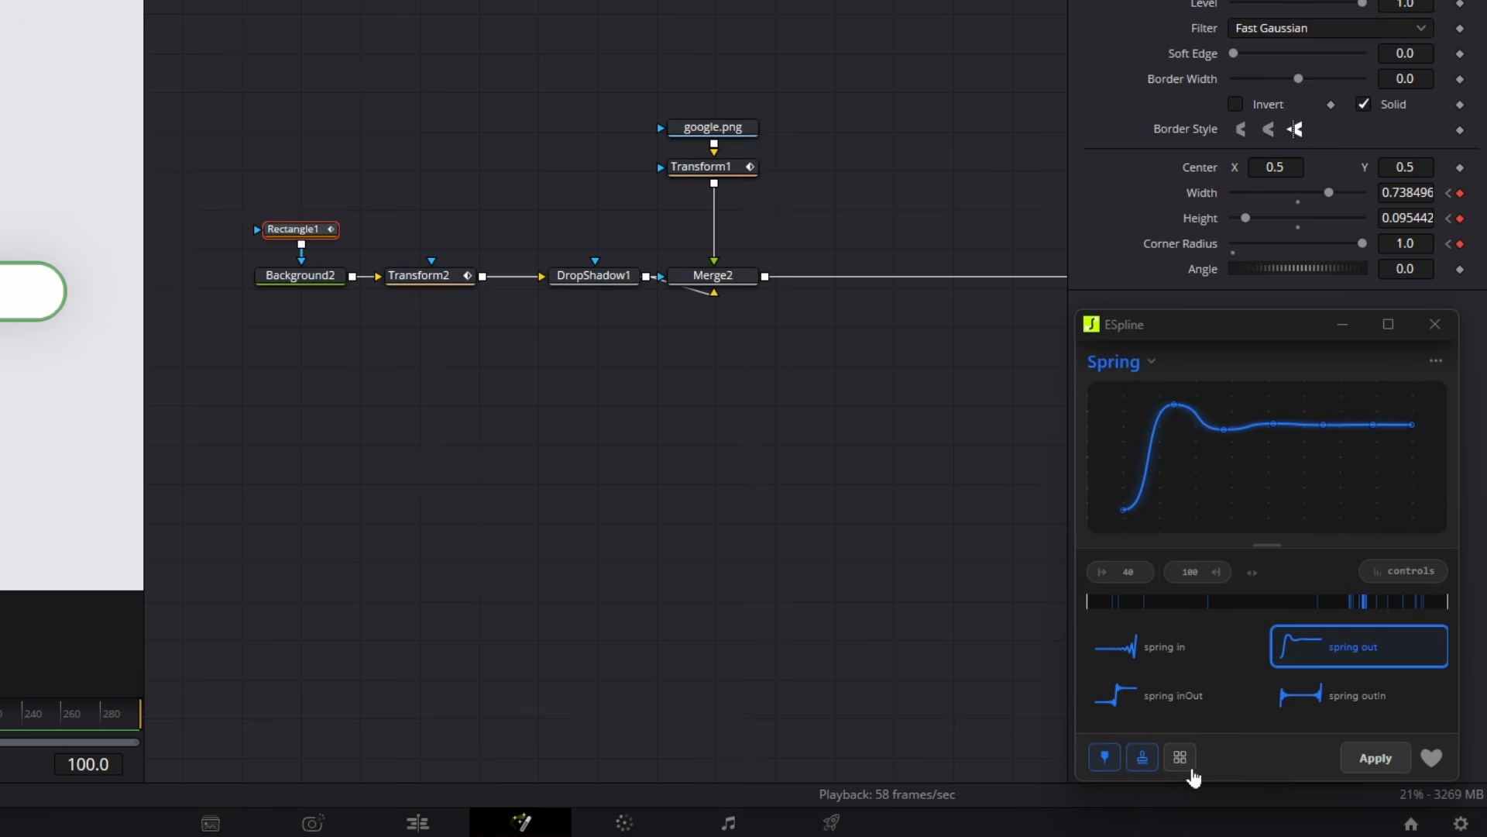
Show ESpline's curves list, select Rectangle1's Width, Height and Corner Radius curves together, and open the spring curve's controls
{"action": "left_click", "coordinate": [1180, 760]}
{"action": "mouse_move", "coordinate": [1204, 350]}
{"action": "left_click", "coordinate": [1098, 365]}
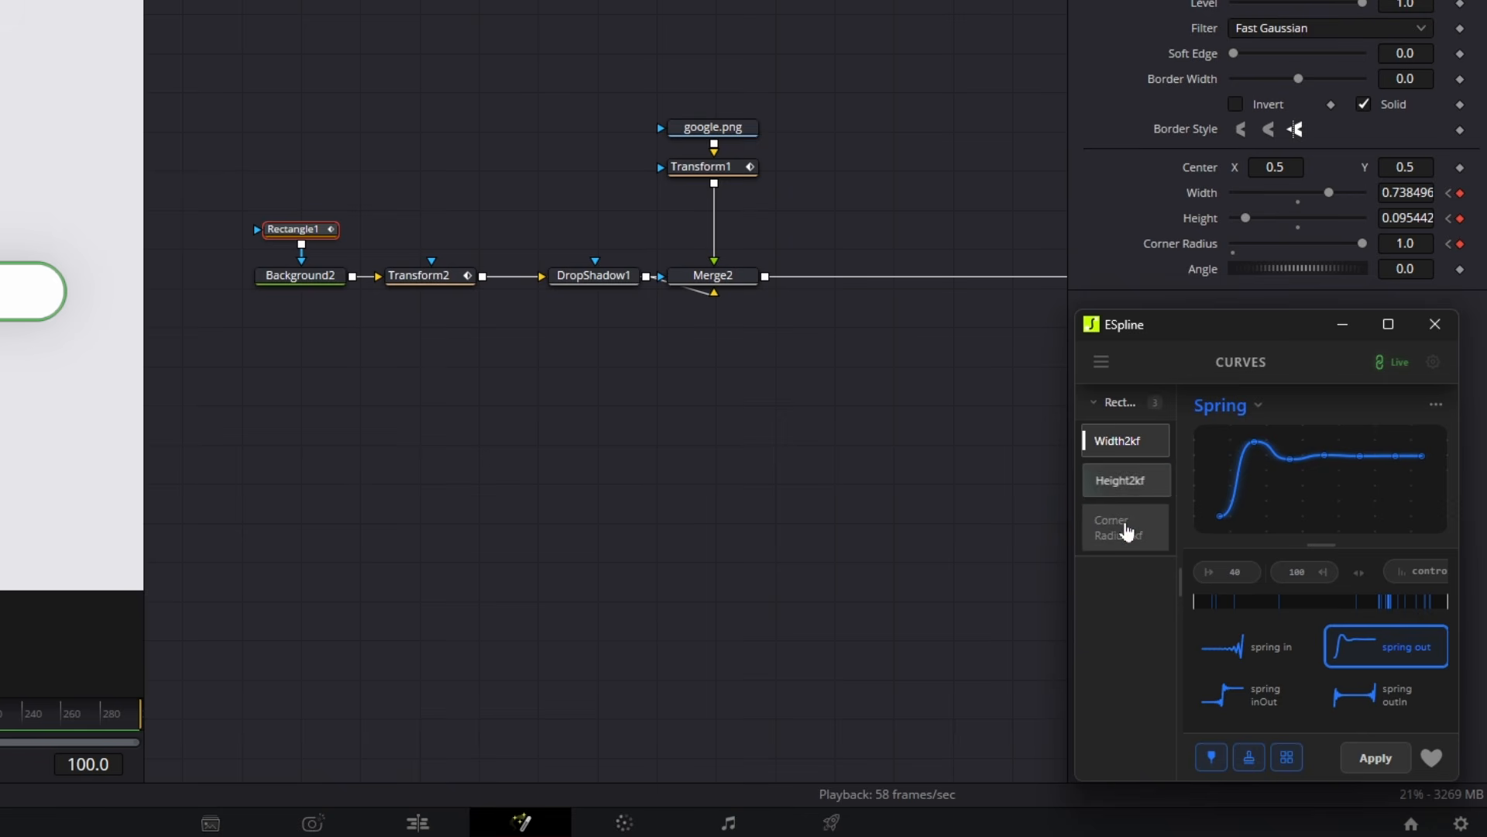
{"action": "scroll", "coordinate": [1123, 488], "scroll_direction": "down", "scroll_amount": 1}
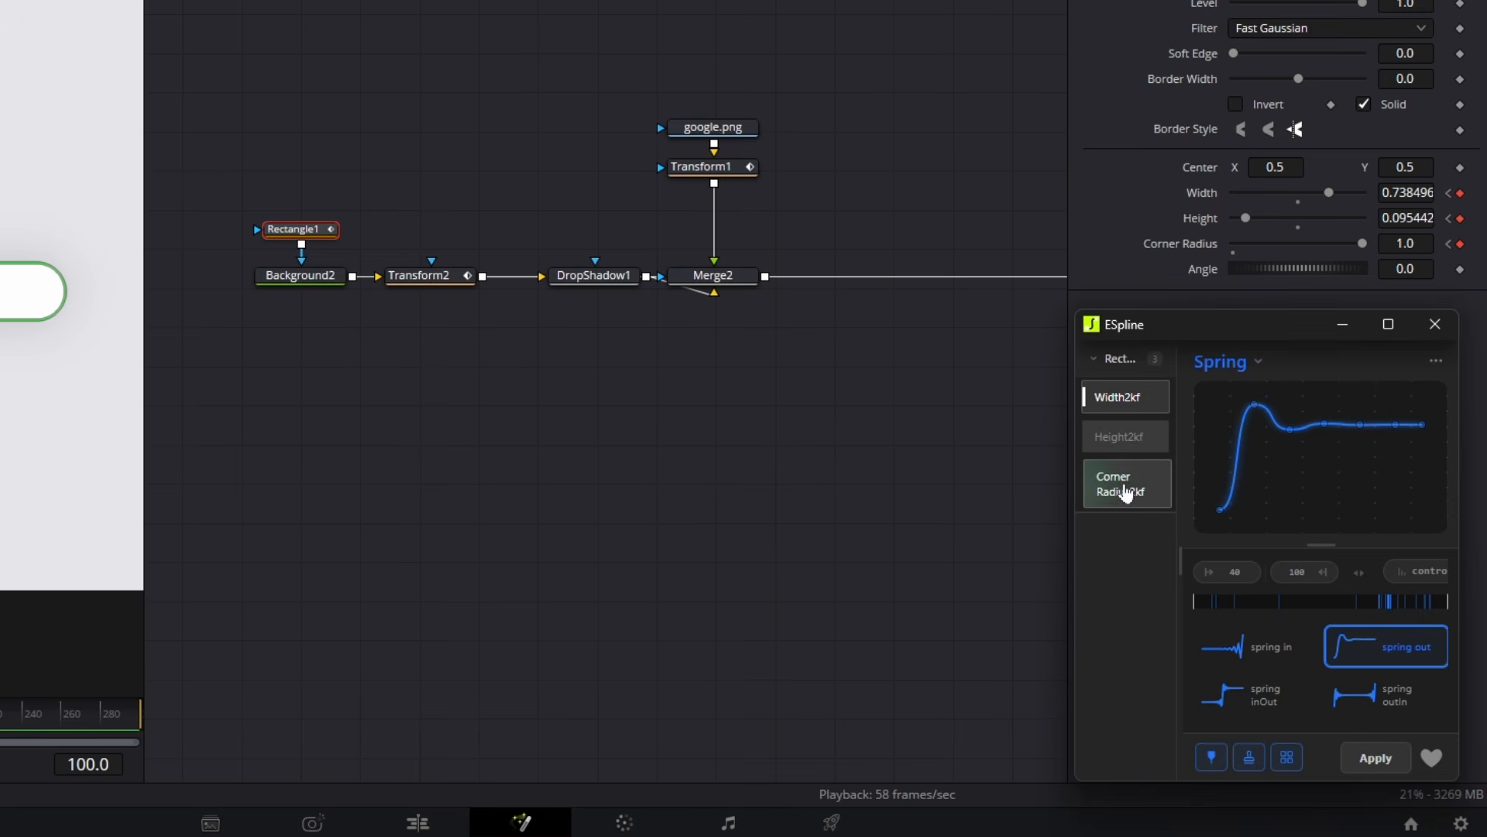
{"action": "left_click", "coordinate": [1124, 491]}
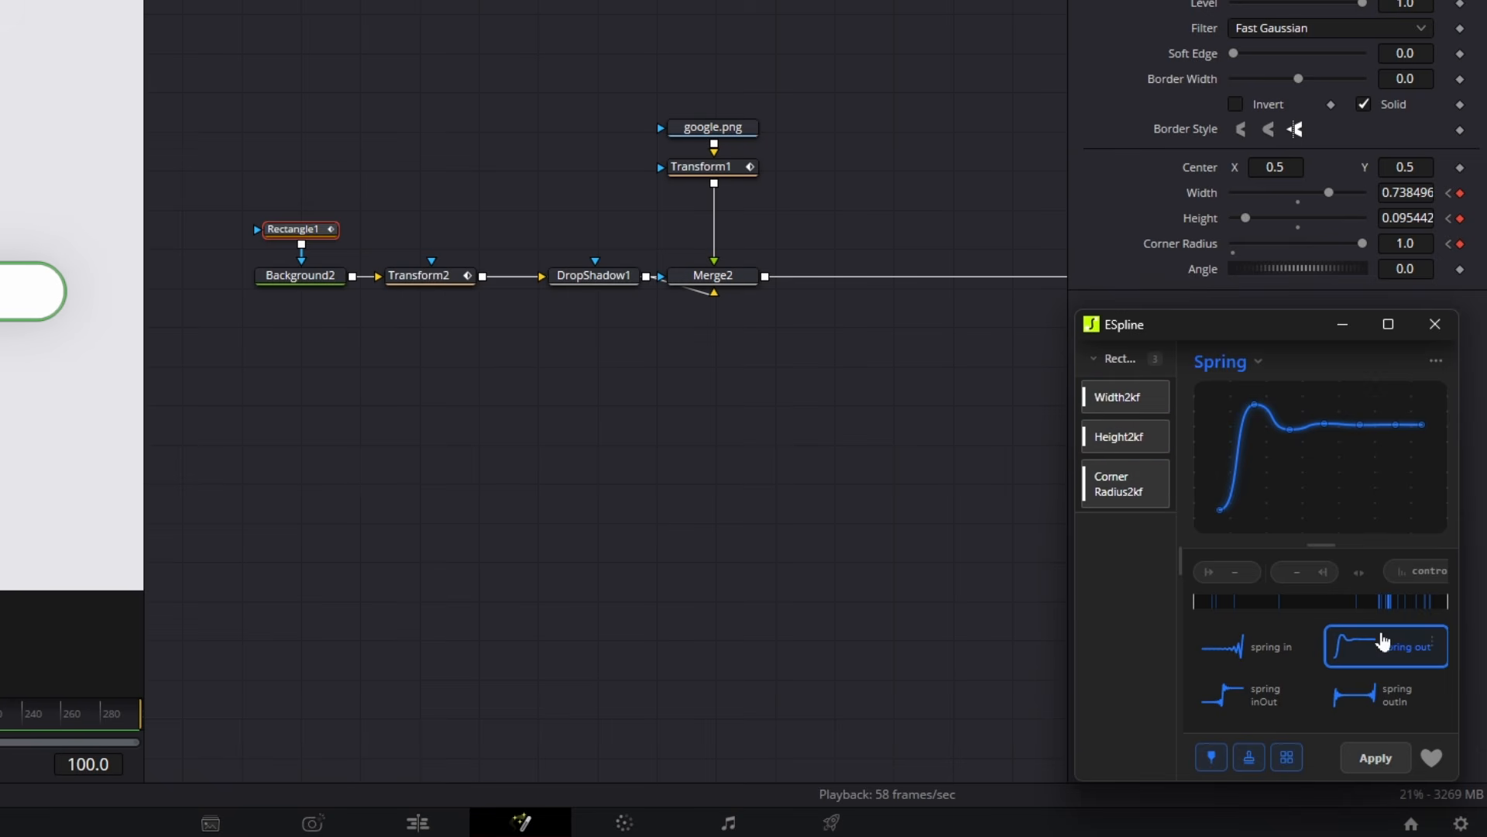
{"action": "left_click", "coordinate": [1392, 576]}
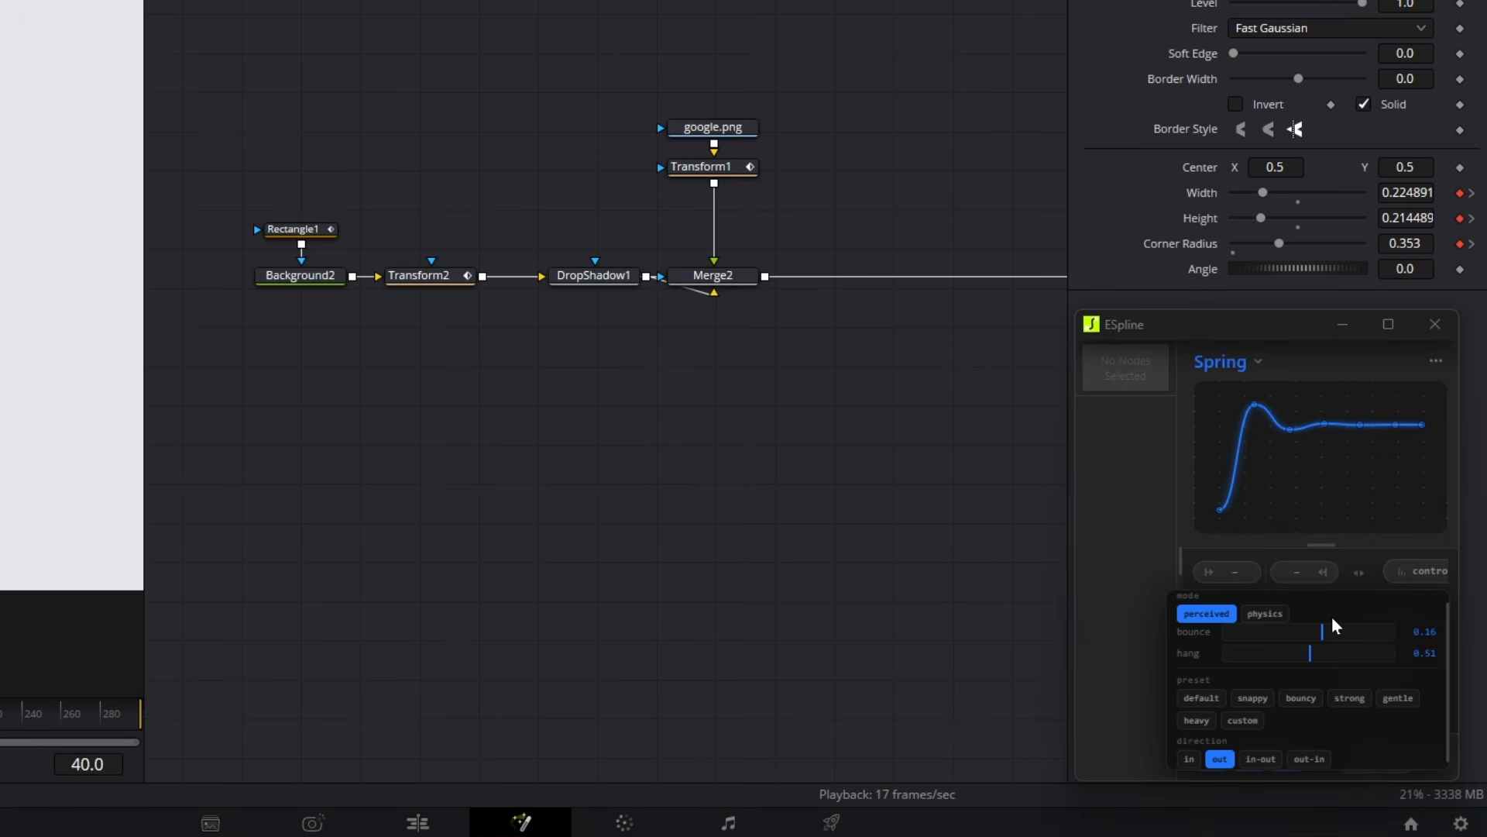
Adjust the spring's bounce and apply the spring out curve to Rectangle1's Width, Height and Corner Radius
{"action": "left_click_drag", "start_coordinate": [1330, 628], "coordinate": [1326, 626]}
{"action": "left_click", "coordinate": [1371, 431]}
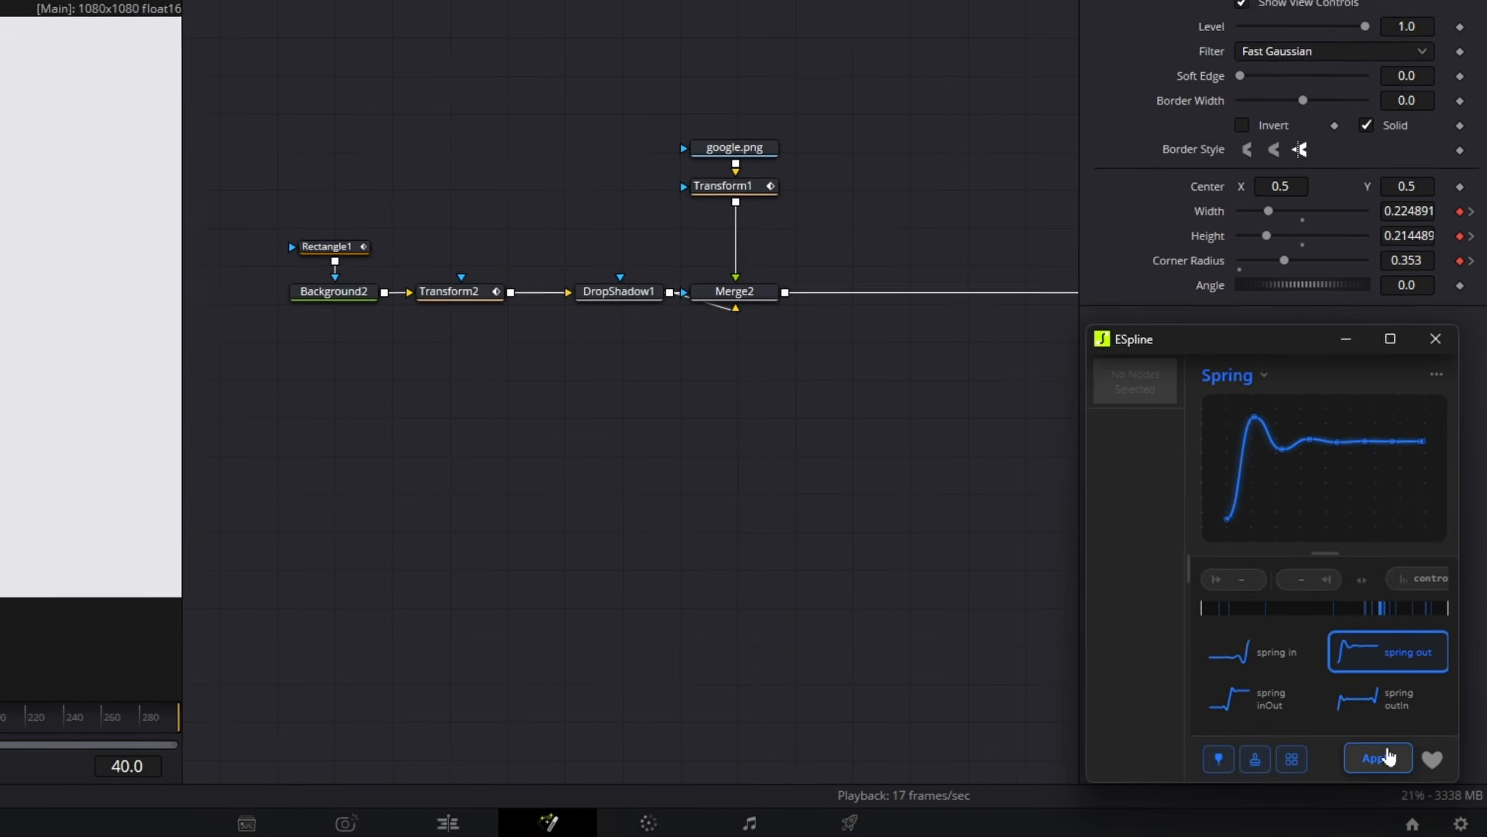
{"action": "left_click", "coordinate": [1388, 757]}
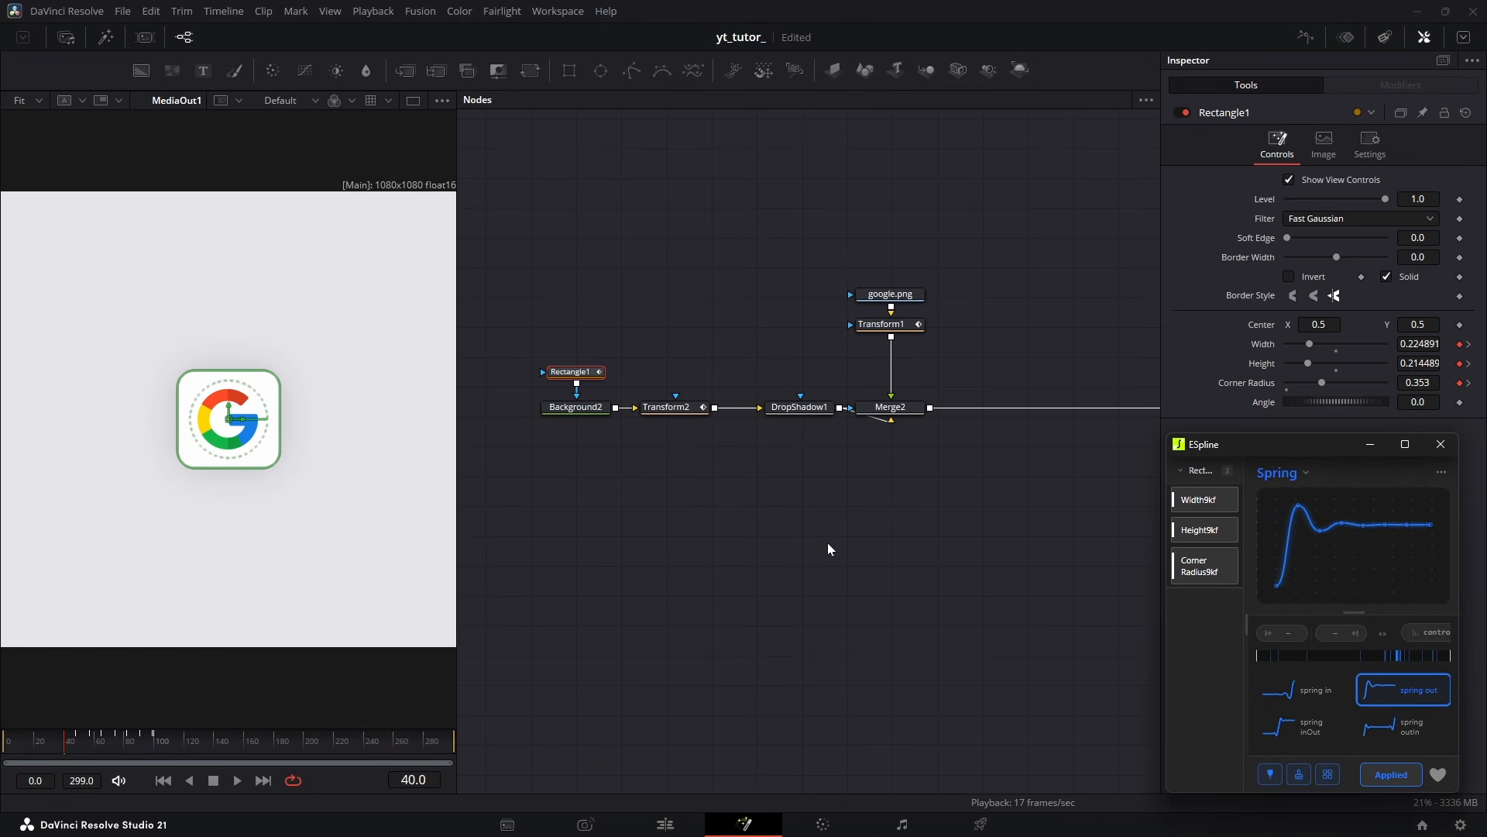
Play back the tile-to-pill morph from about frame 40, and the whole animation from frame 0
{"action": "left_click", "coordinate": [58, 741]}
{"action": "key", "text": "space"}
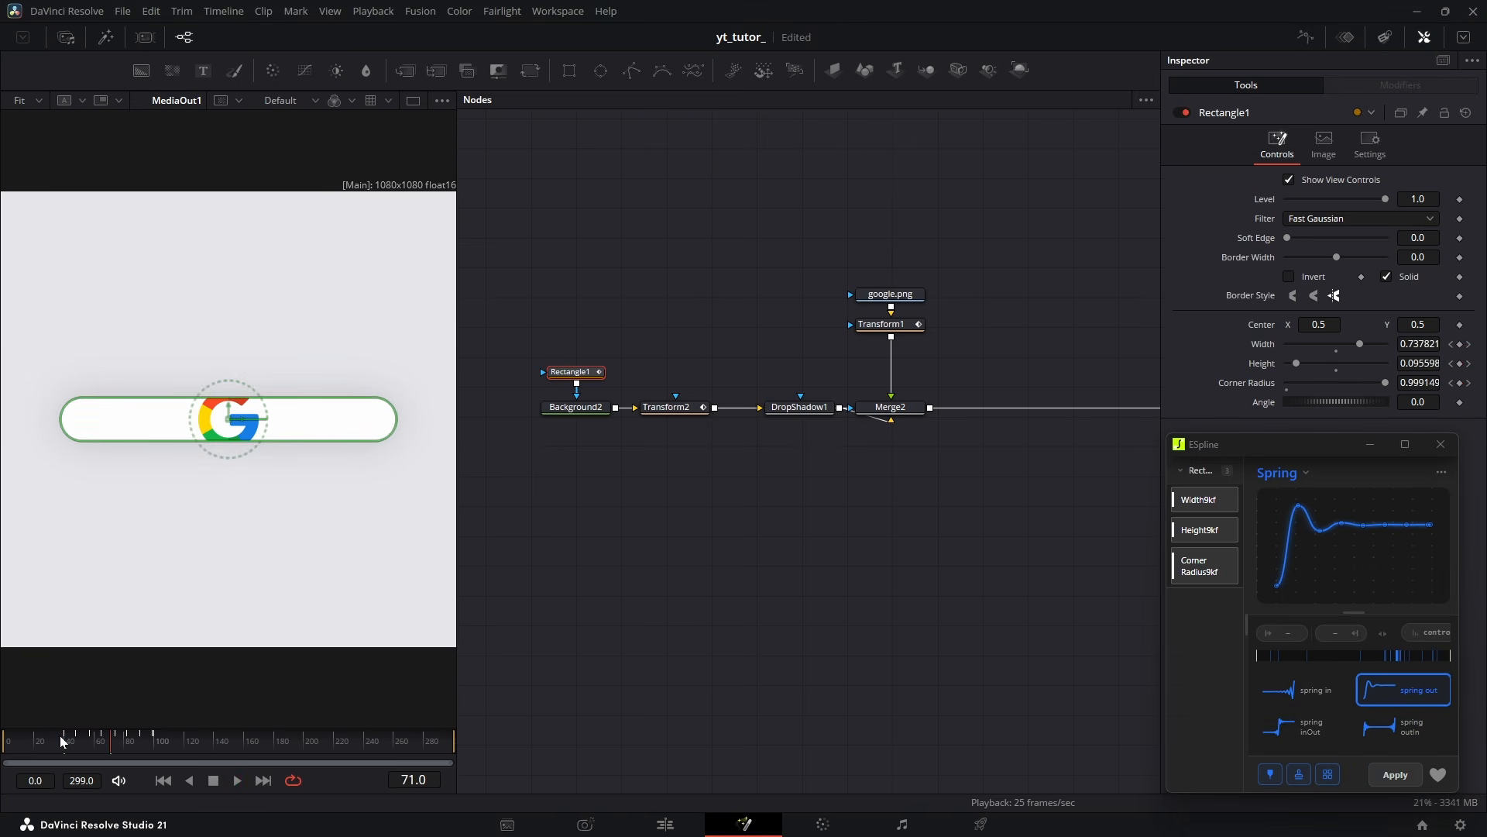
{"action": "key", "text": "space"}
{"action": "left_click", "coordinate": [584, 552]}
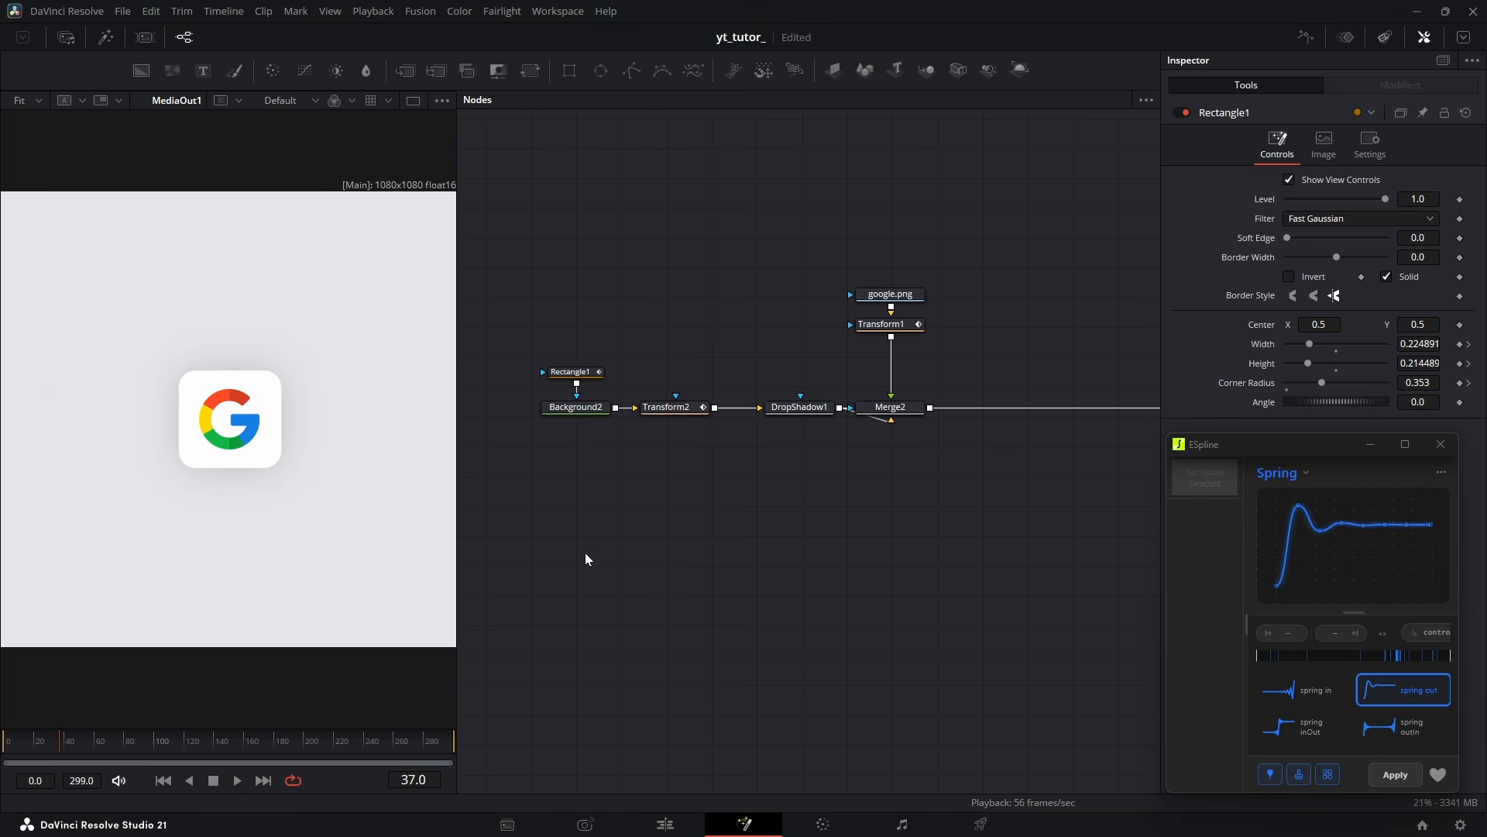
{"action": "key", "text": "space"}
{"action": "left_click", "coordinate": [3, 744]}
{"action": "key", "text": "space"}
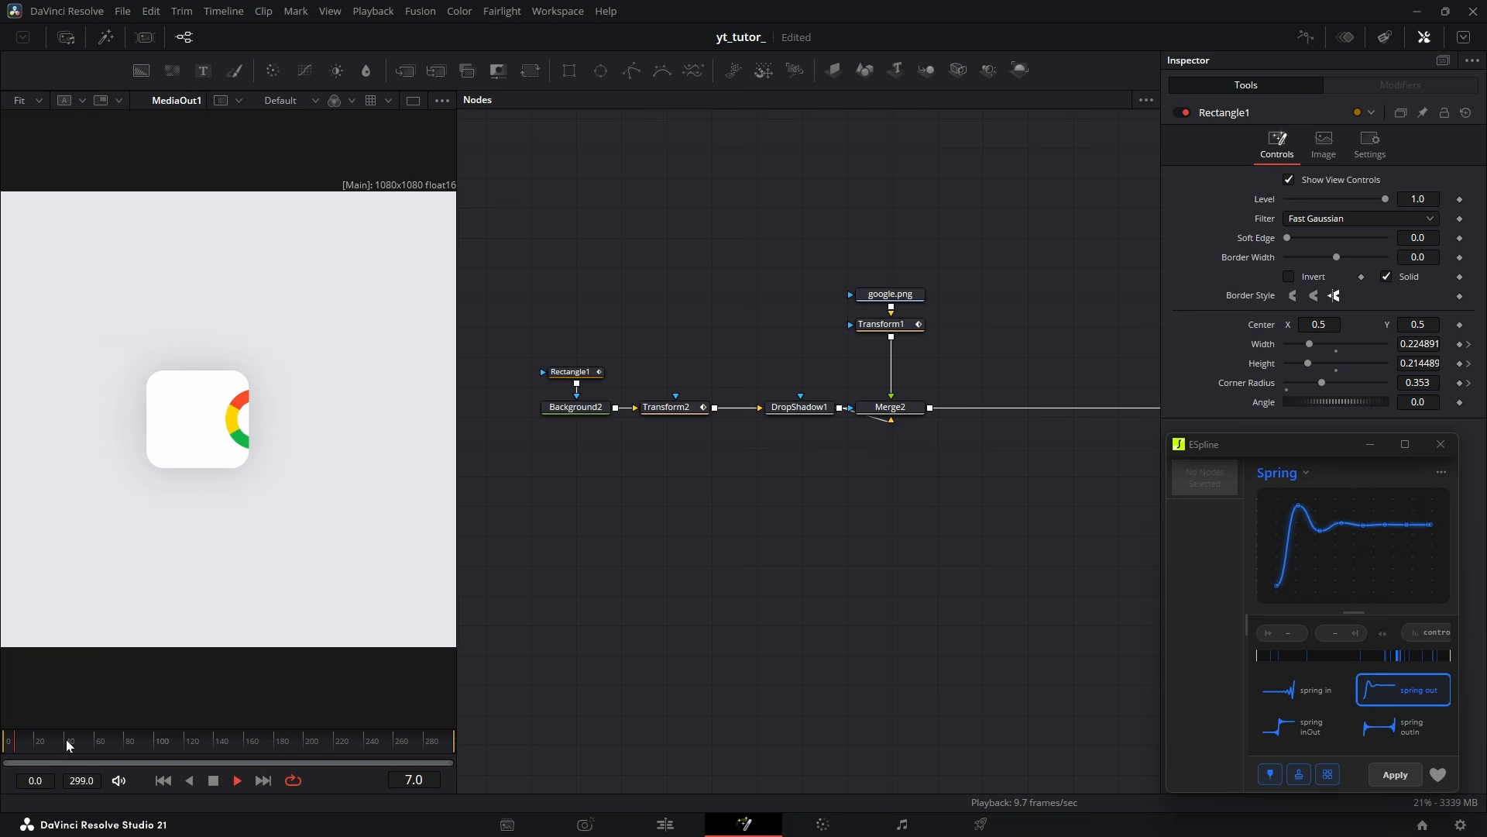
{"action": "key", "text": "space"}
{"action": "left_click", "coordinate": [4, 744]}
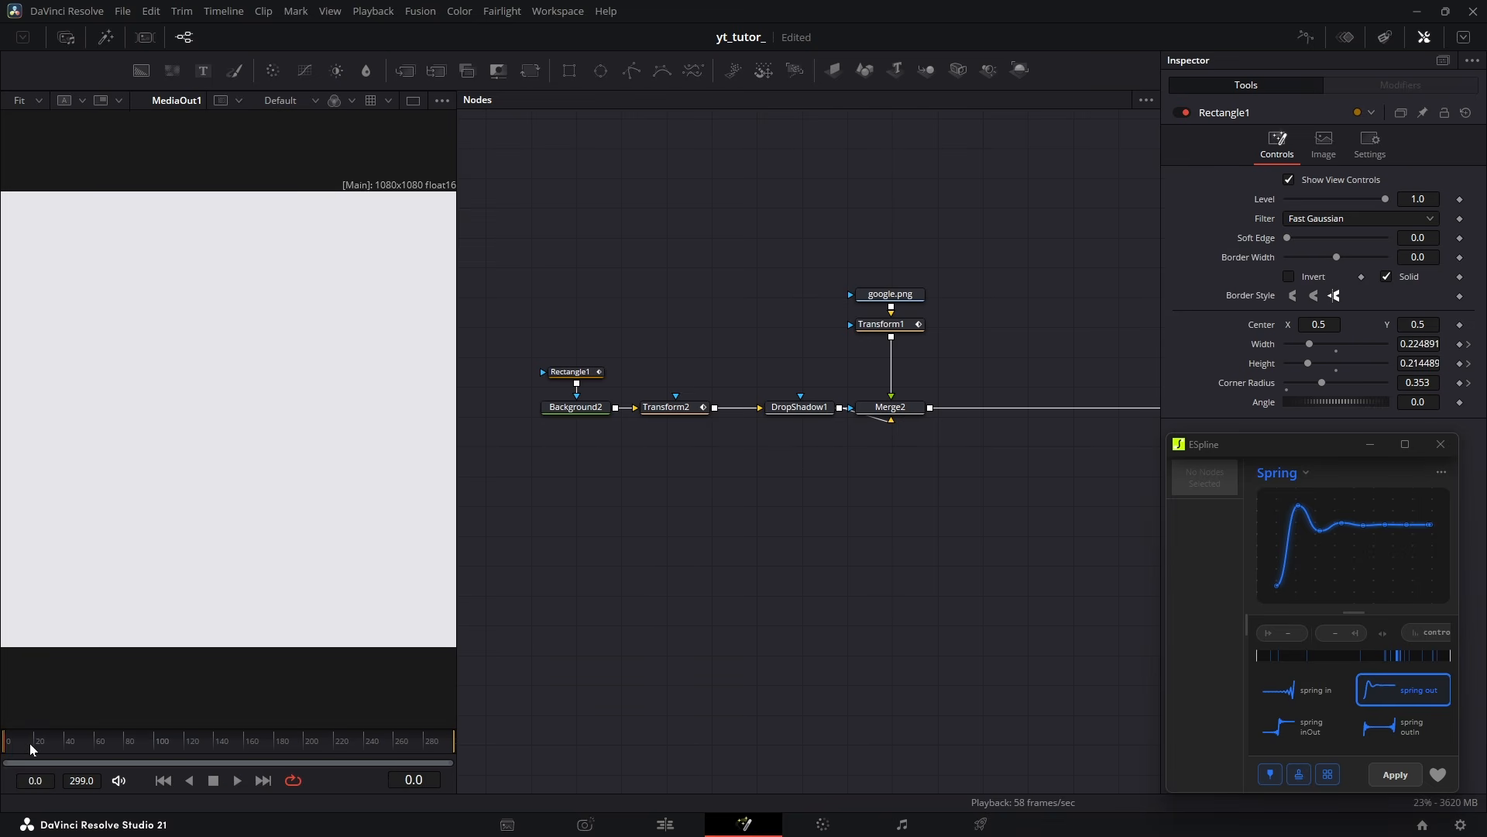
{"action": "key", "text": "space"}
{"action": "key", "text": "space"}
Insert a Transform after Transform1, keyframe its Center at frame 40, and raise the logo to Center Y 0.972 at frame 60
{"action": "mouse_move", "coordinate": [45, 746]}
{"action": "left_mouse_down"}
{"action": "mouse_move", "coordinate": [76, 743]}
{"action": "mouse_move", "coordinate": [64, 745]}
{"action": "left_mouse_up"}
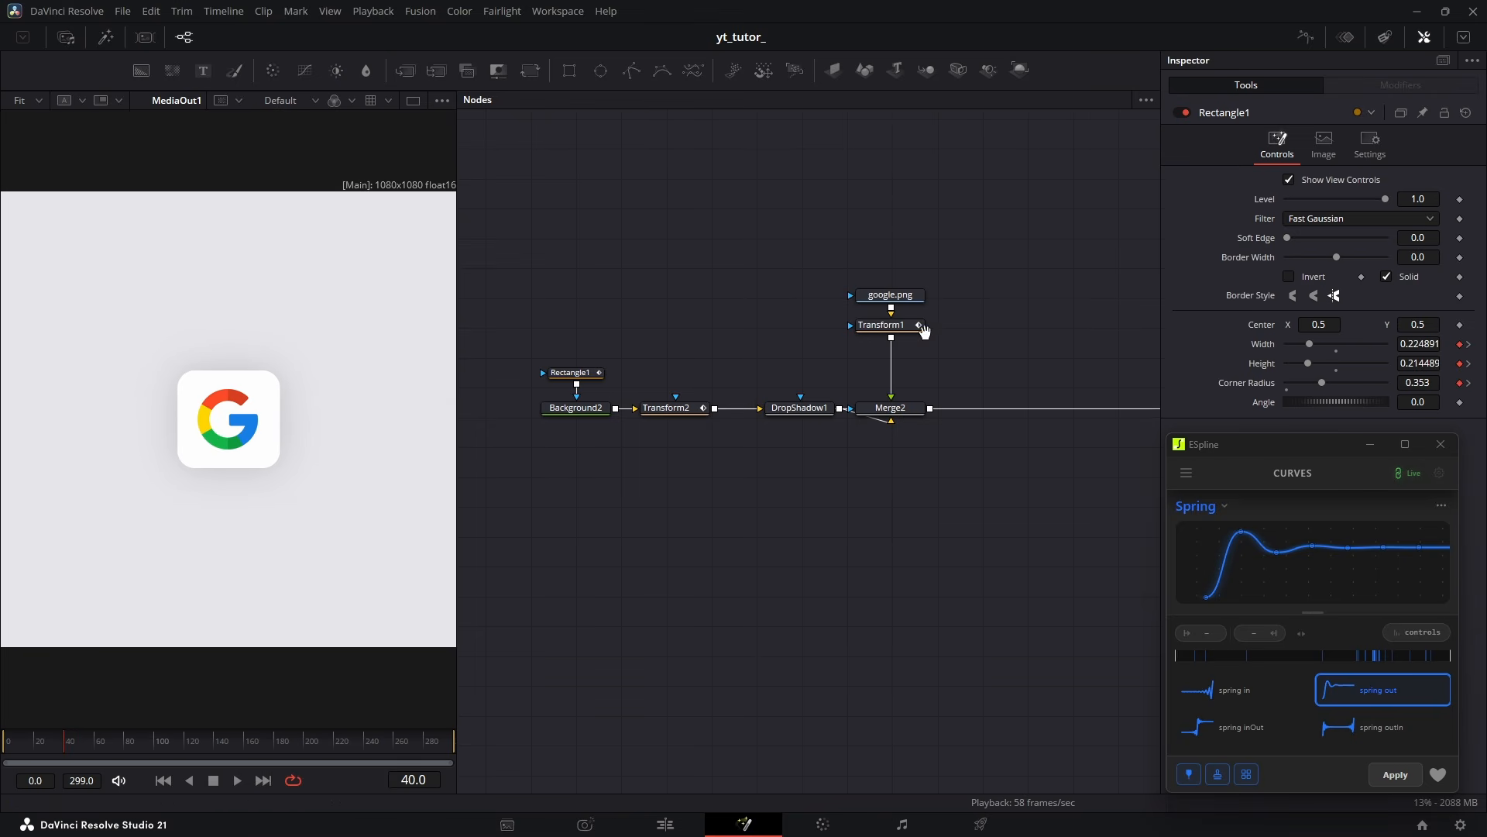
{"action": "left_click_drag", "start_coordinate": [918, 325], "coordinate": [838, 360]}
{"action": "left_click", "coordinate": [830, 362]}
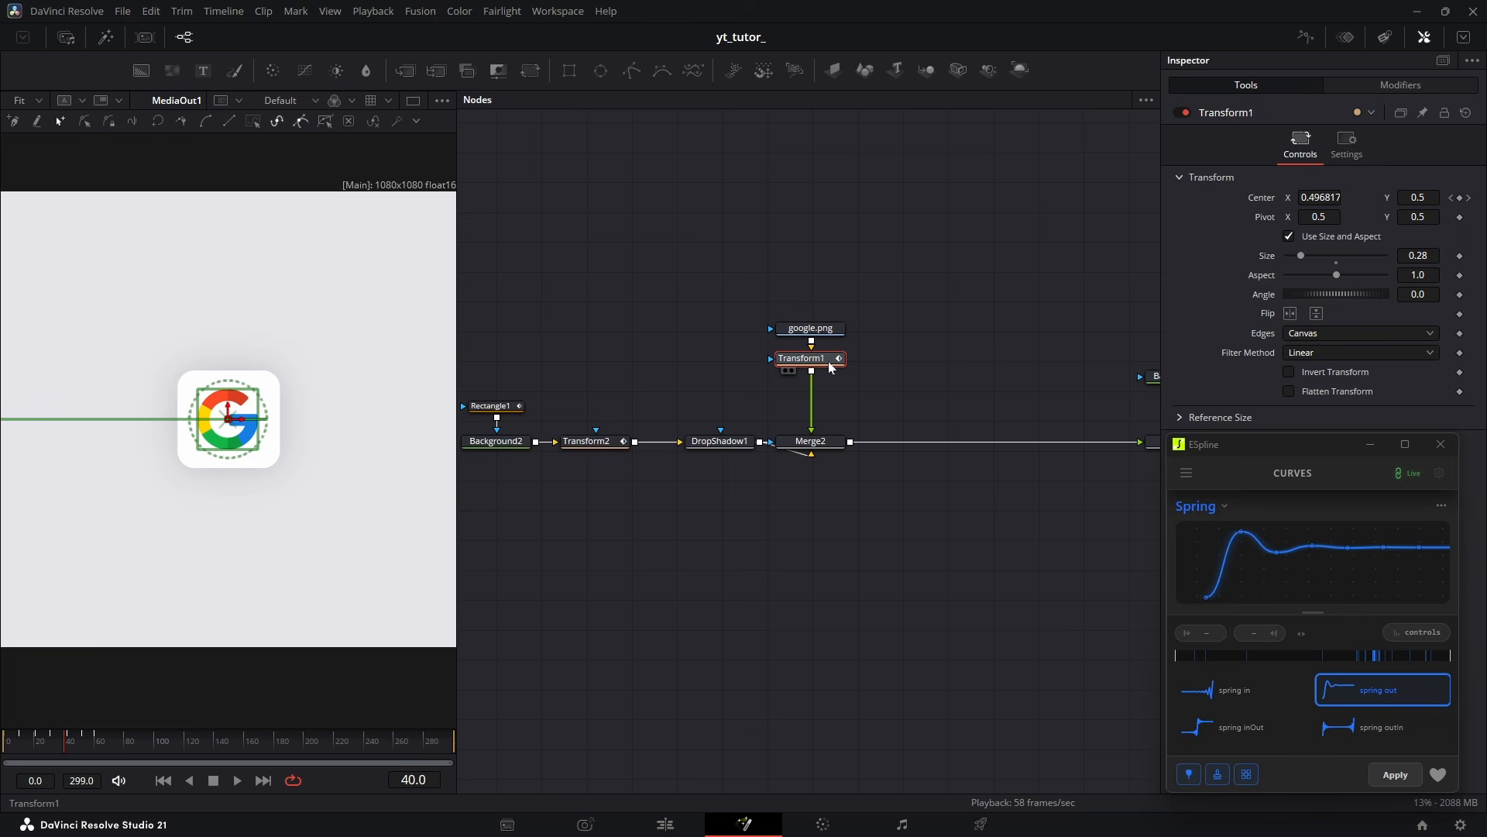
{"action": "left_click", "coordinate": [531, 73]}
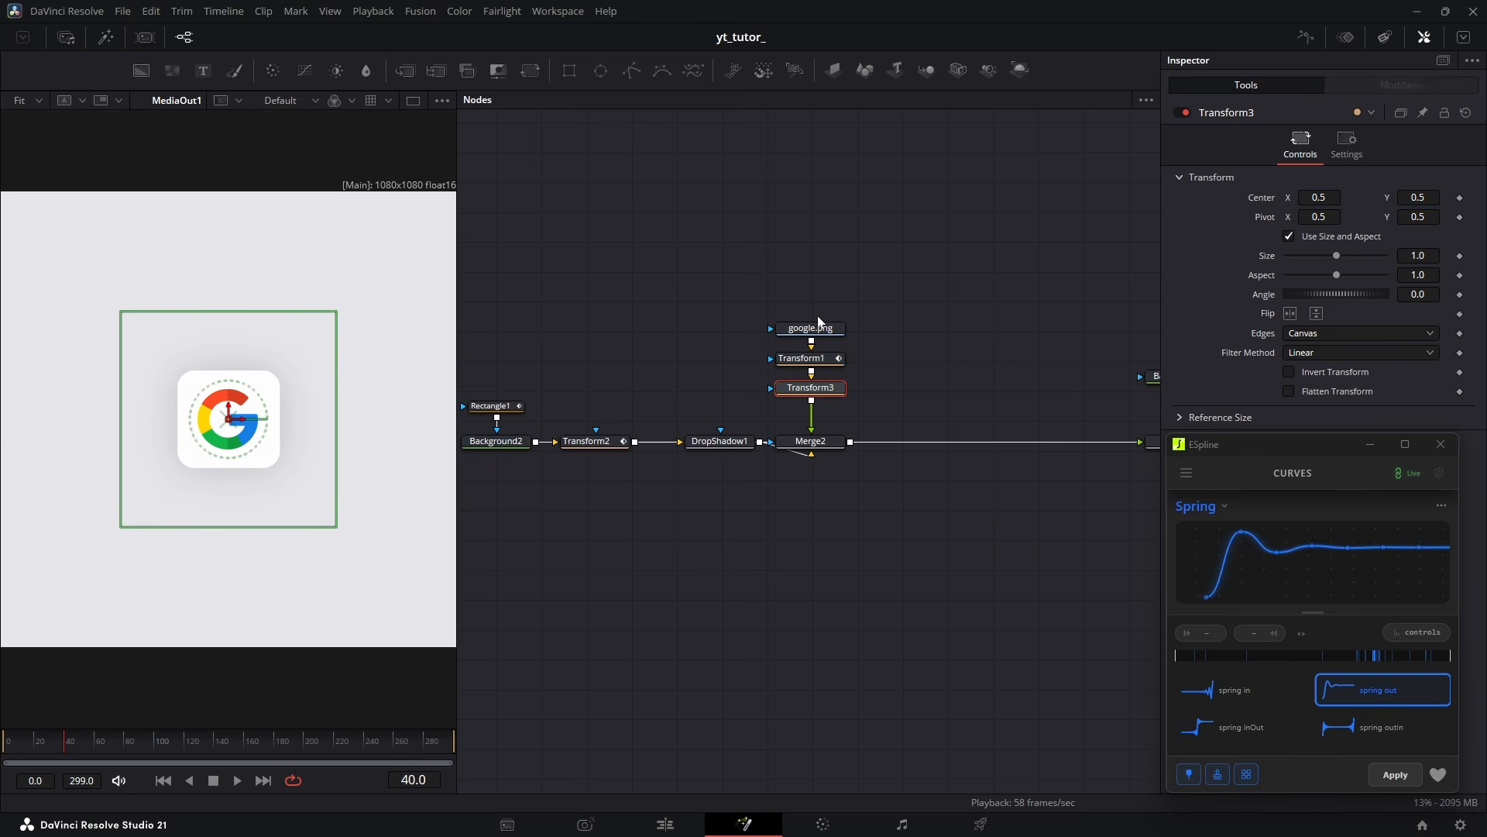
{"action": "left_click", "coordinate": [1457, 200]}
{"action": "left_click", "coordinate": [111, 747]}
{"action": "left_click", "coordinate": [94, 747]}
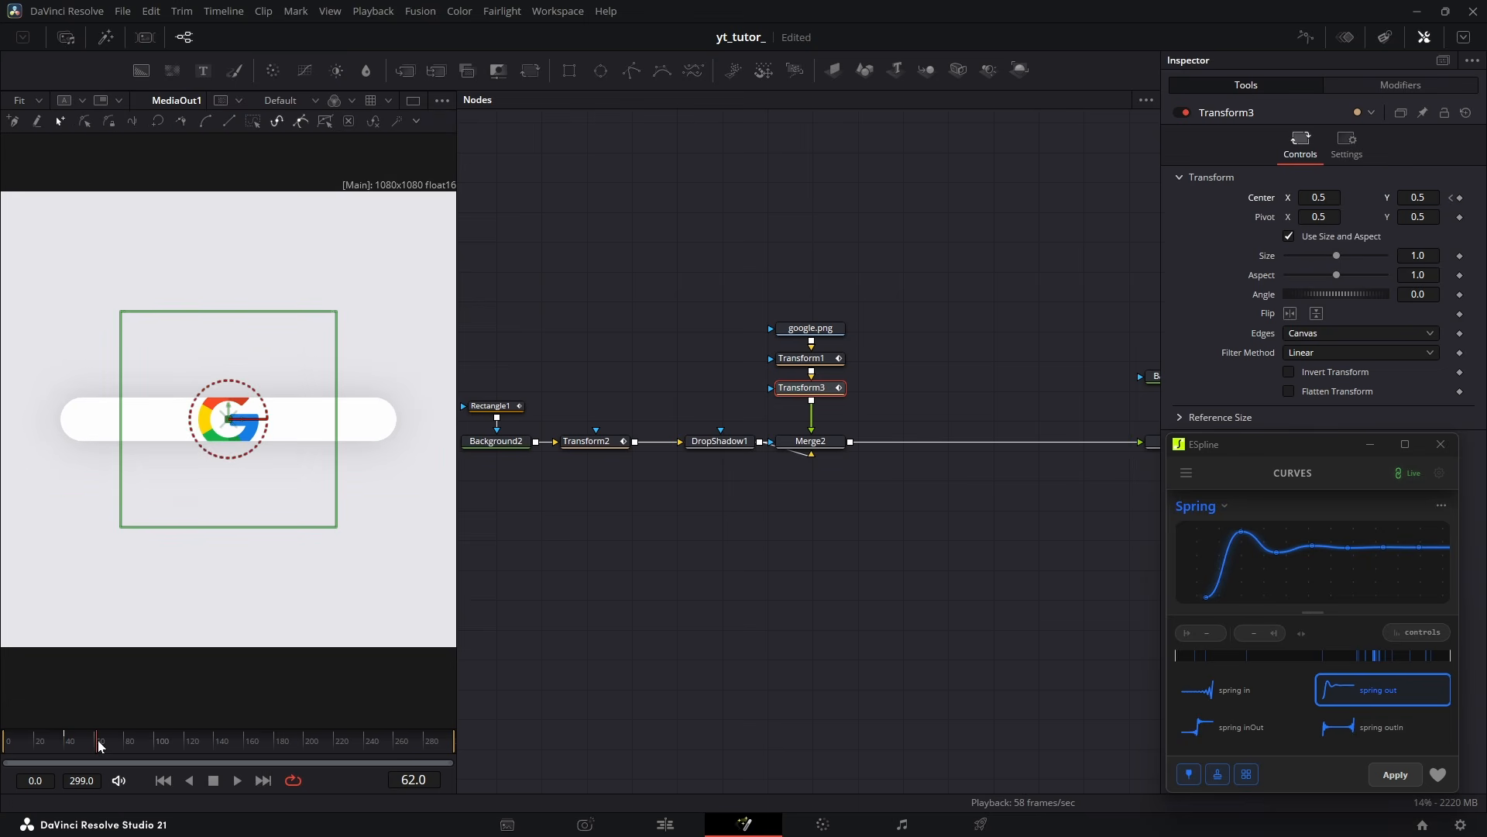
{"action": "left_click_drag", "start_coordinate": [229, 419], "coordinate": [229, 316]}
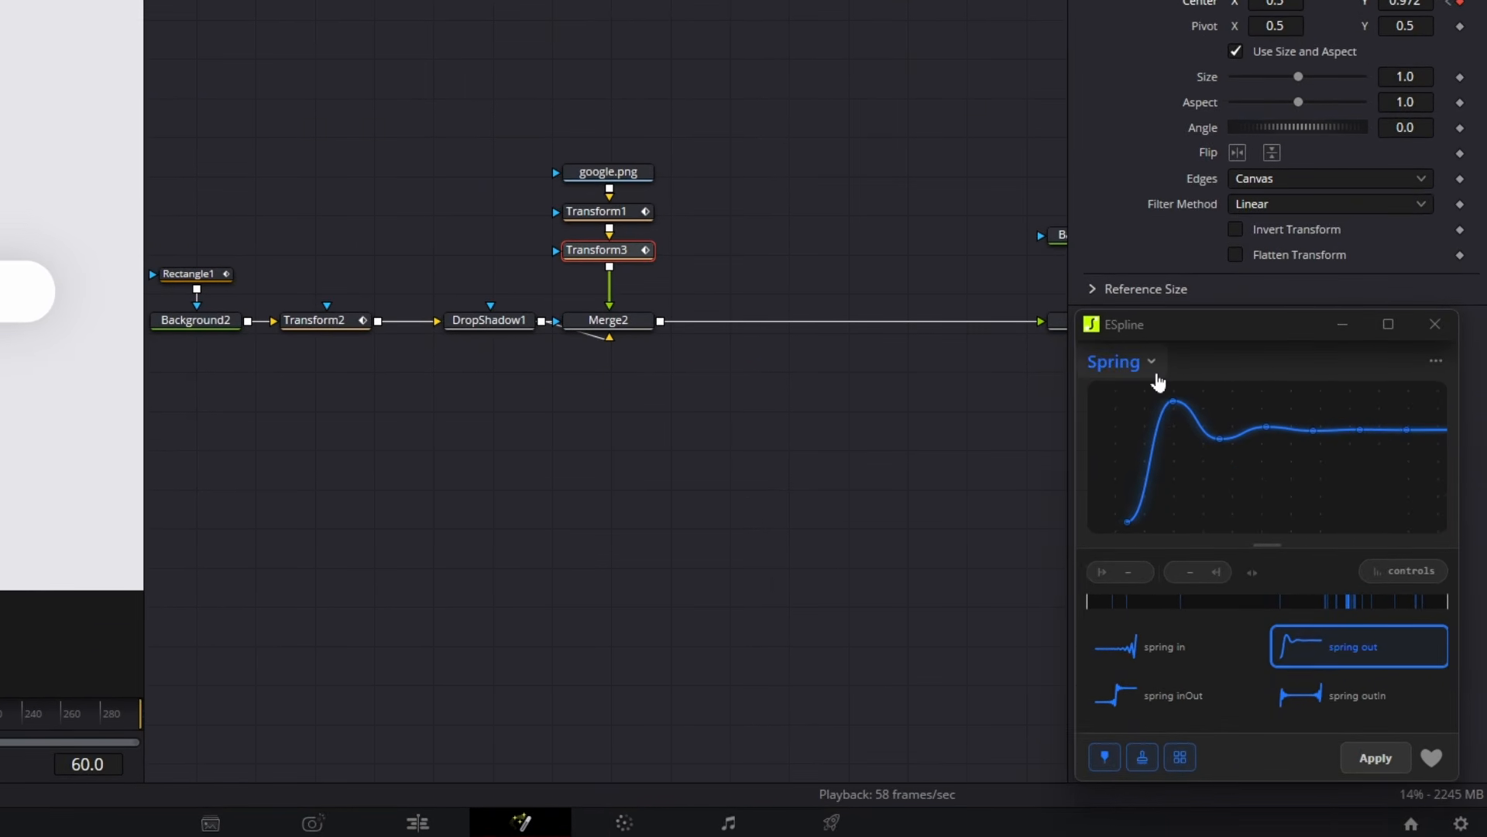
Switch the curve type to Bézier and apply ease out with the expo preset to Transform3's Center animation
{"action": "left_click", "coordinate": [1151, 362]}
{"action": "left_click", "coordinate": [1149, 432]}
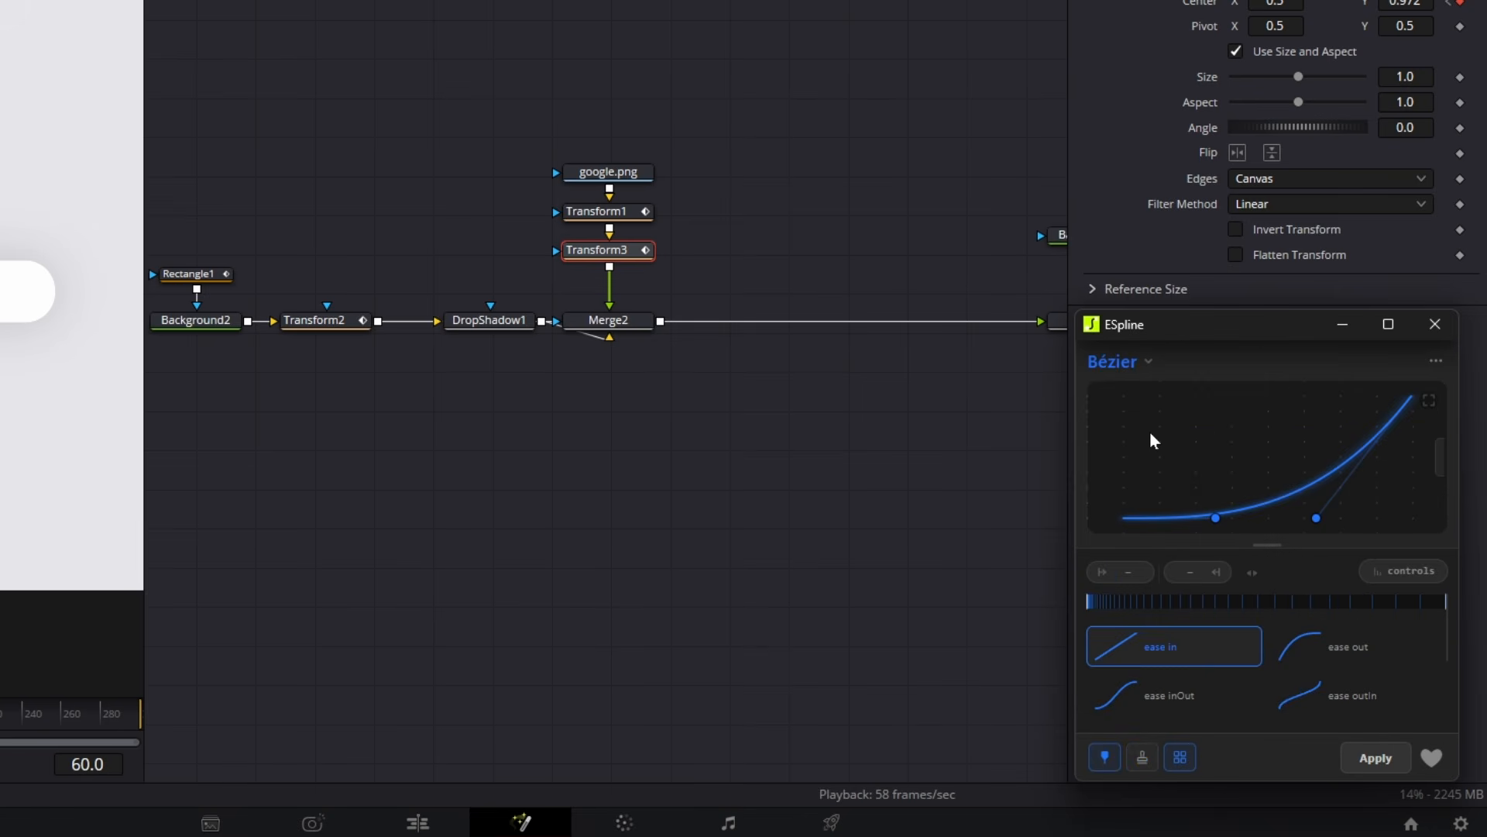
{"action": "left_click", "coordinate": [1339, 653]}
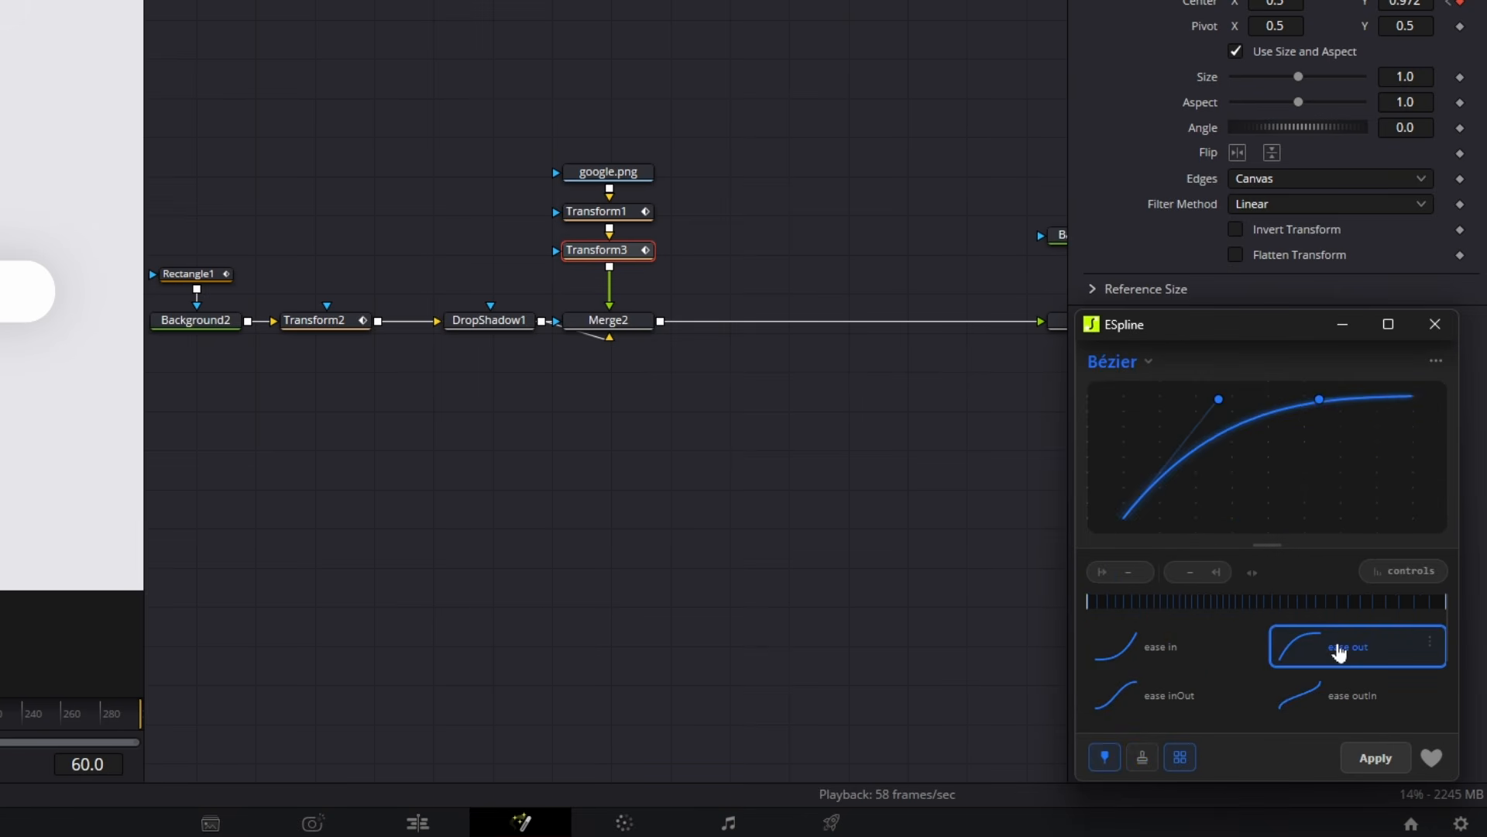
{"action": "left_click", "coordinate": [1367, 571]}
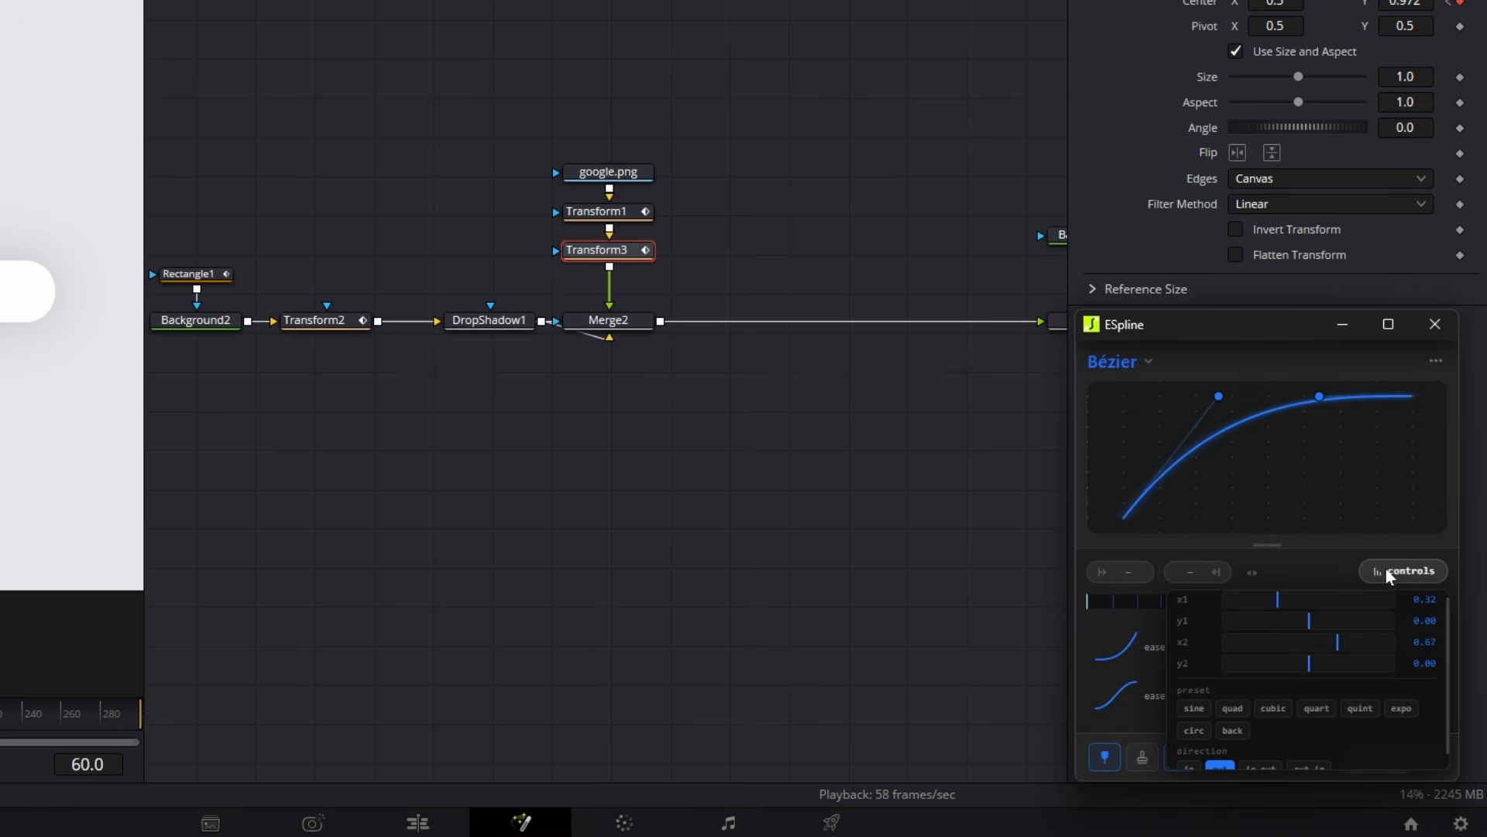
{"action": "left_click", "coordinate": [1401, 709]}
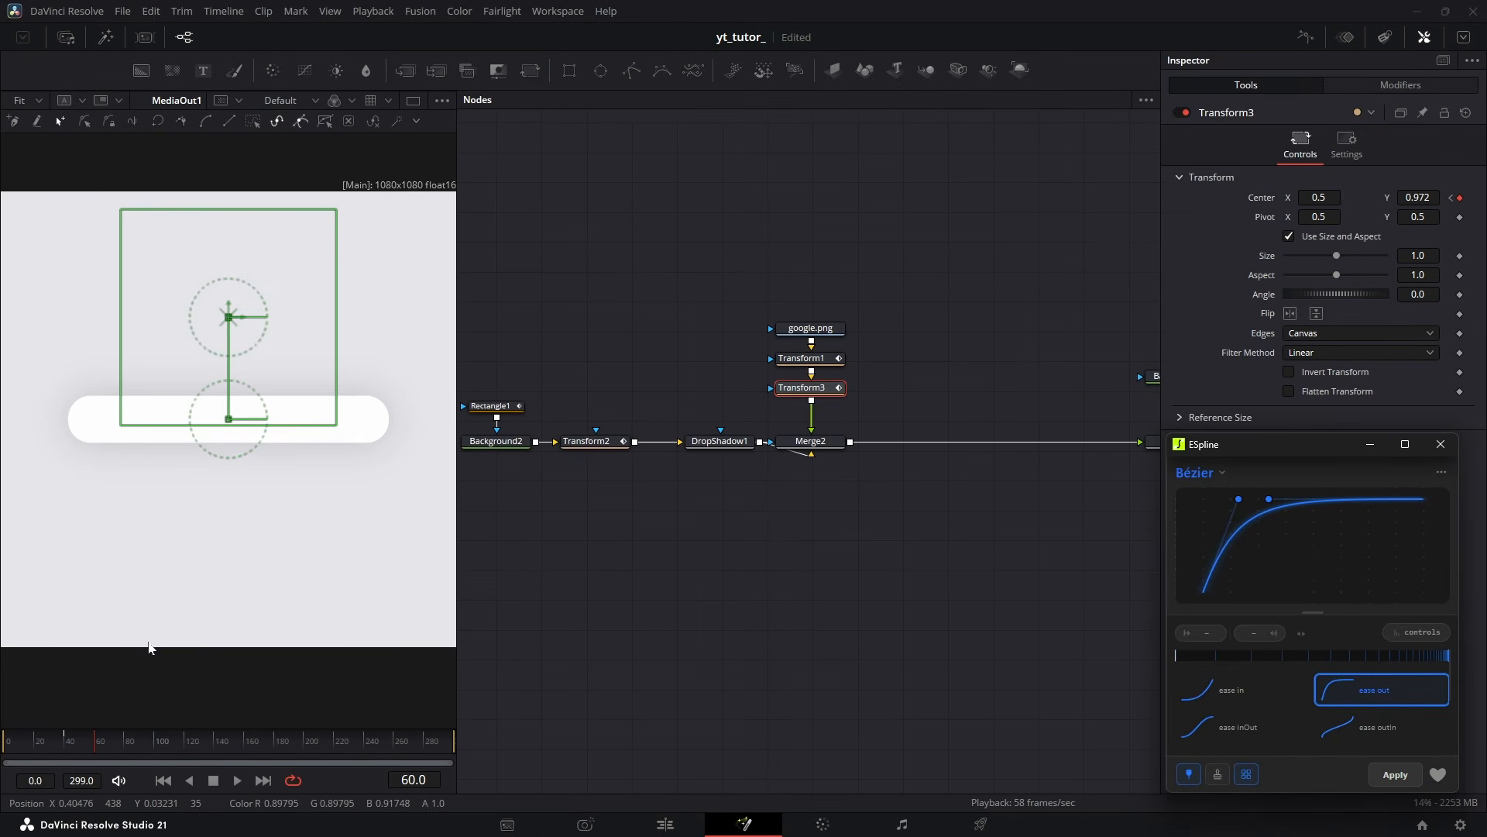
Play back the logo's upward exit several times from around frame 40
{"action": "left_click", "coordinate": [58, 744]}
{"action": "key", "text": "space"}
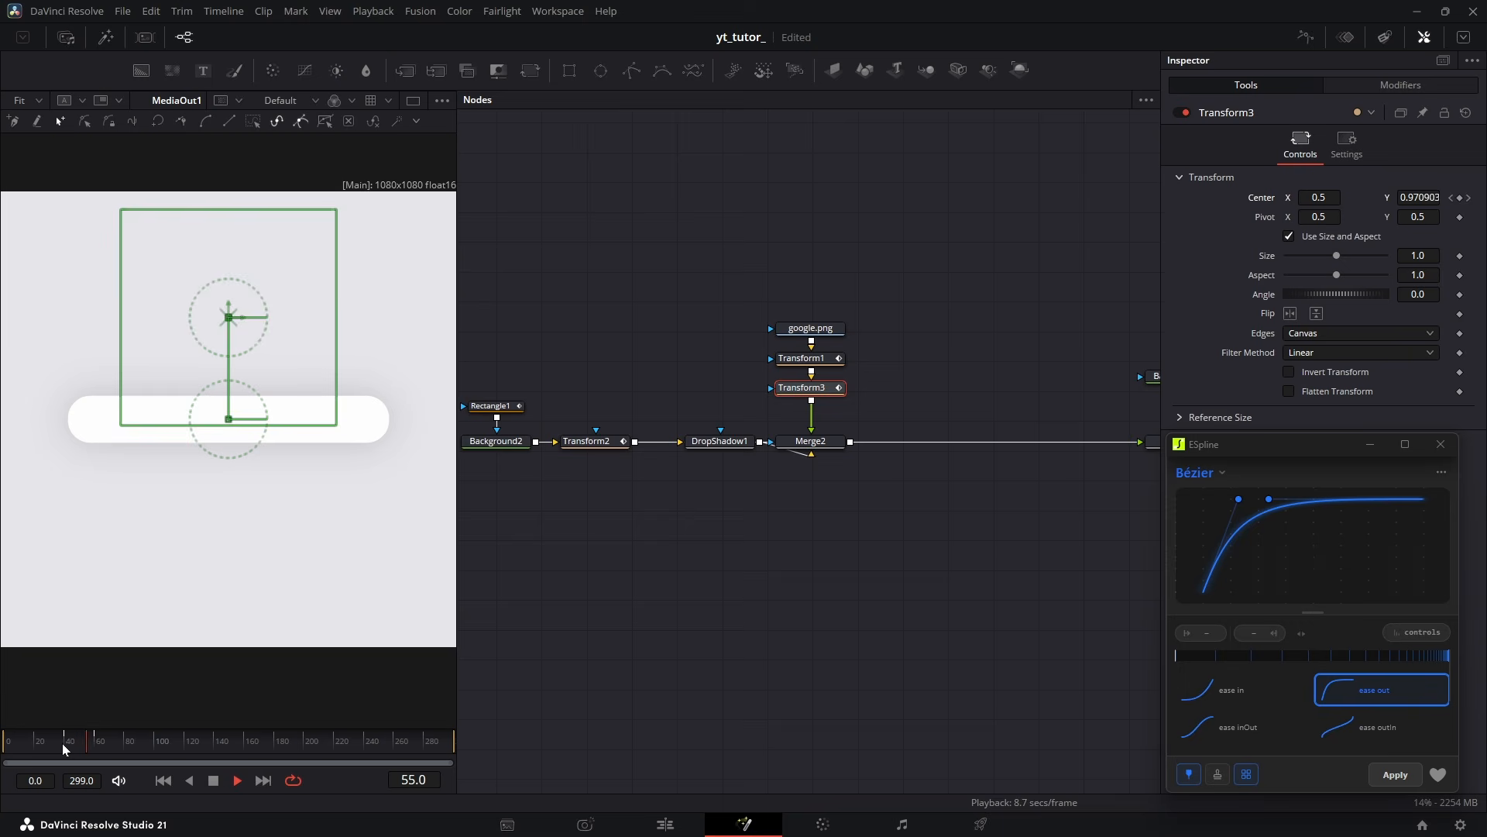
{"action": "left_click", "coordinate": [76, 744]}
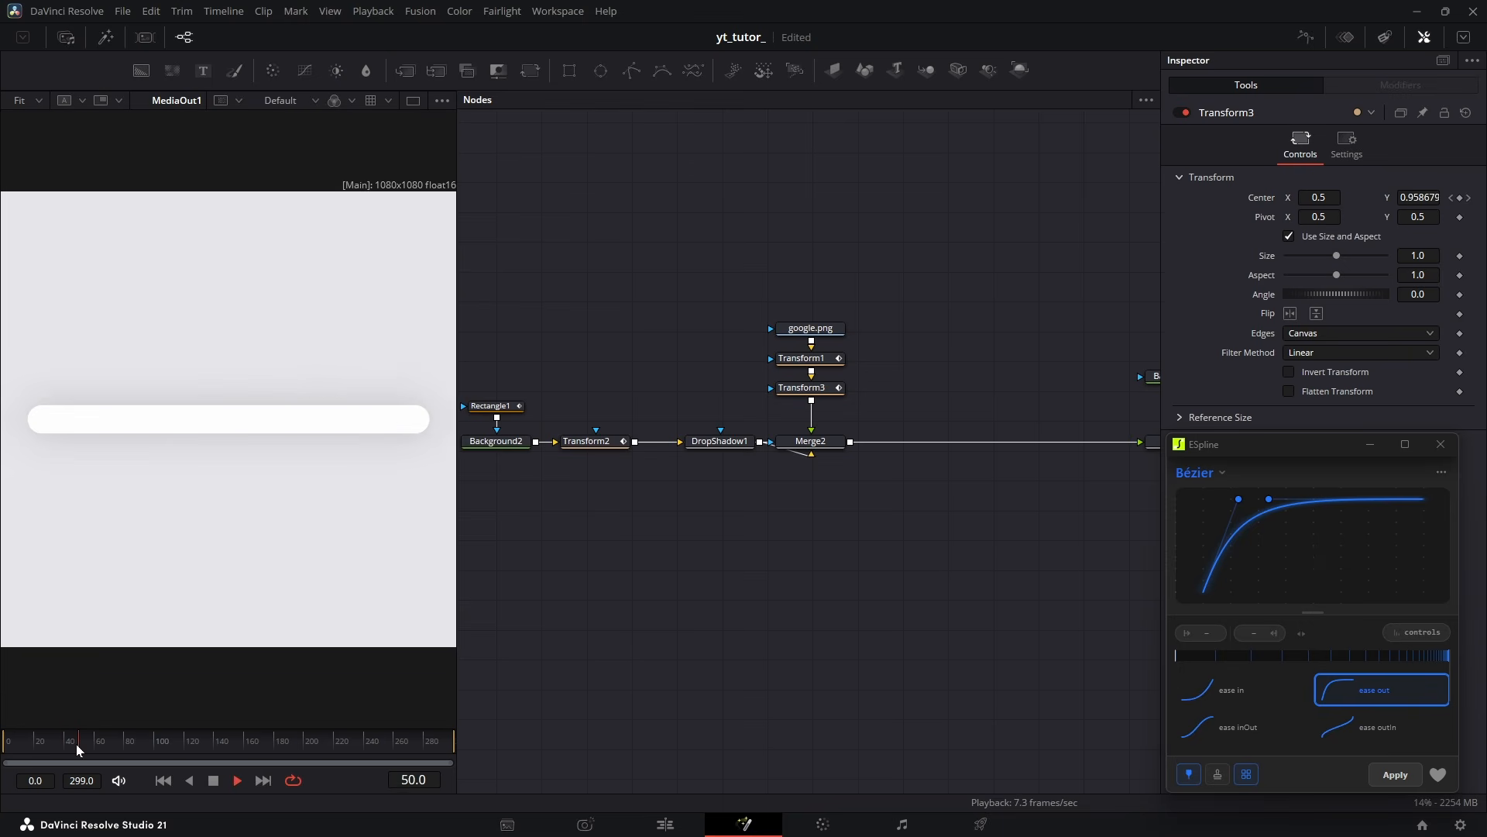
{"action": "left_click", "coordinate": [55, 743]}
{"action": "left_click", "coordinate": [58, 740]}
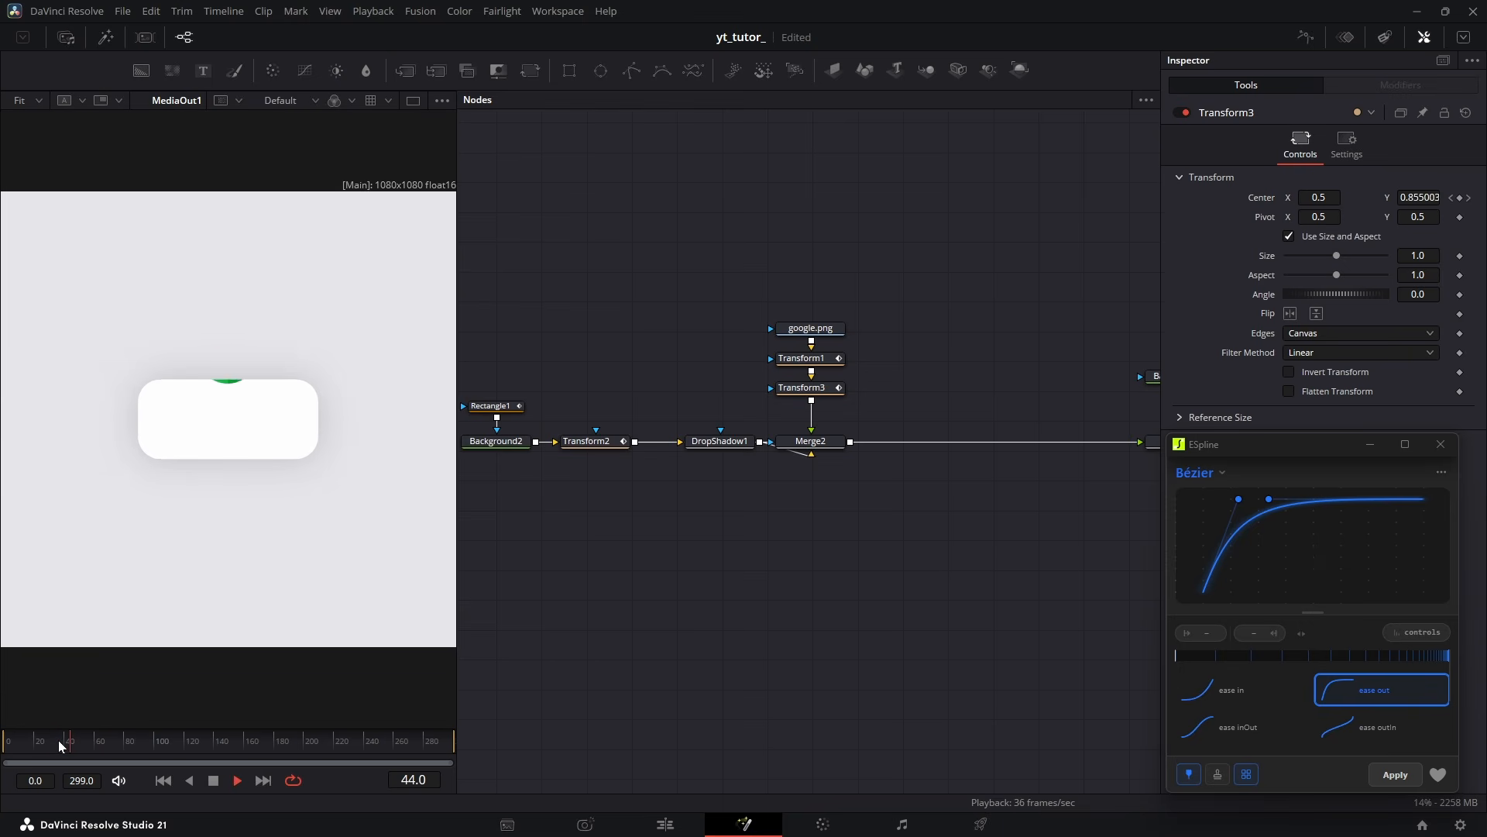
{"action": "left_click", "coordinate": [58, 741]}
Change the ease out curve for Transform3 to the cubic preset and apply it
{"action": "left_click", "coordinate": [802, 388]}
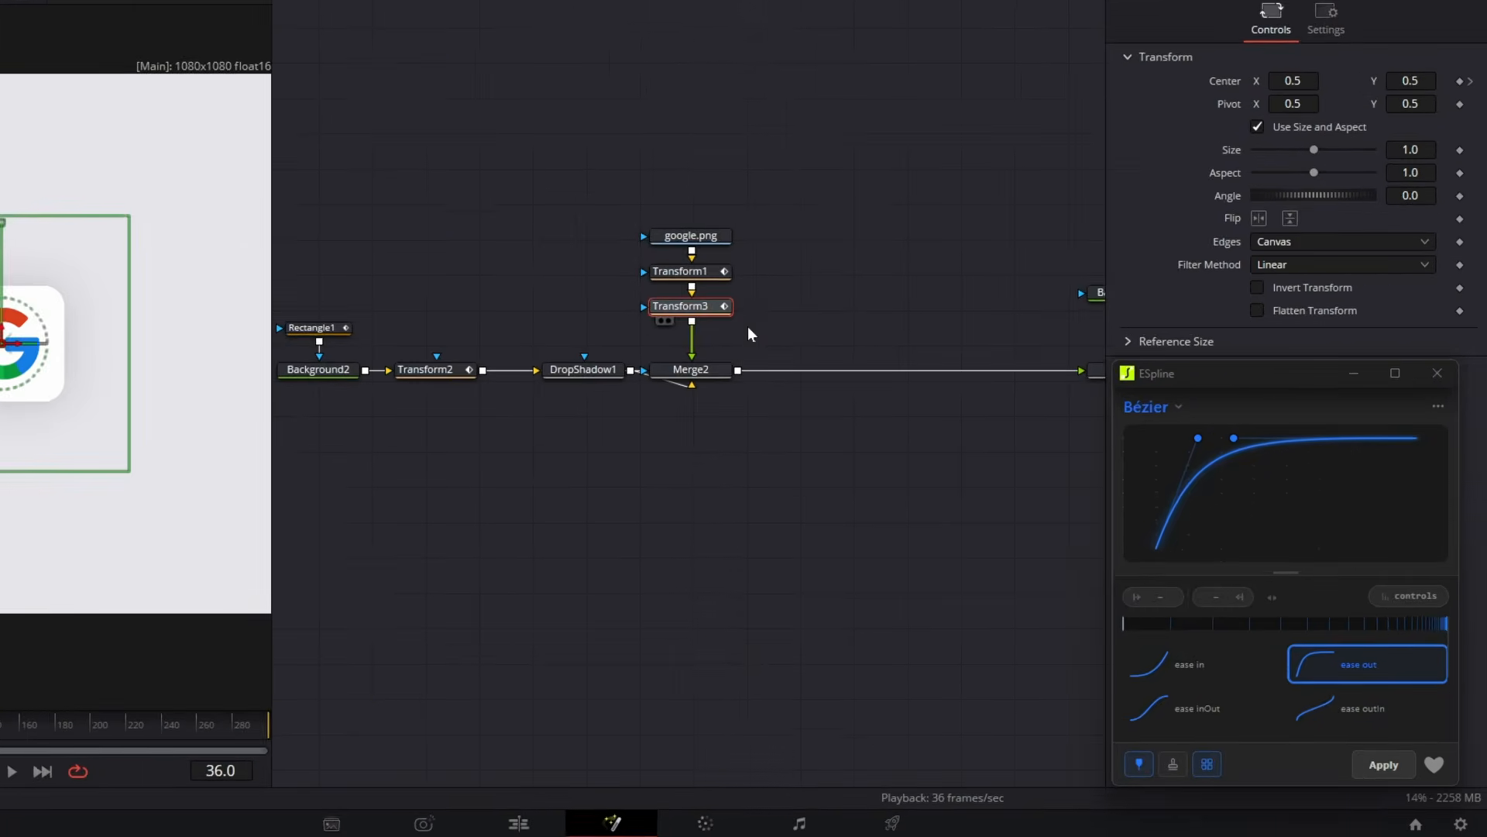
{"action": "left_click", "coordinate": [1410, 596]}
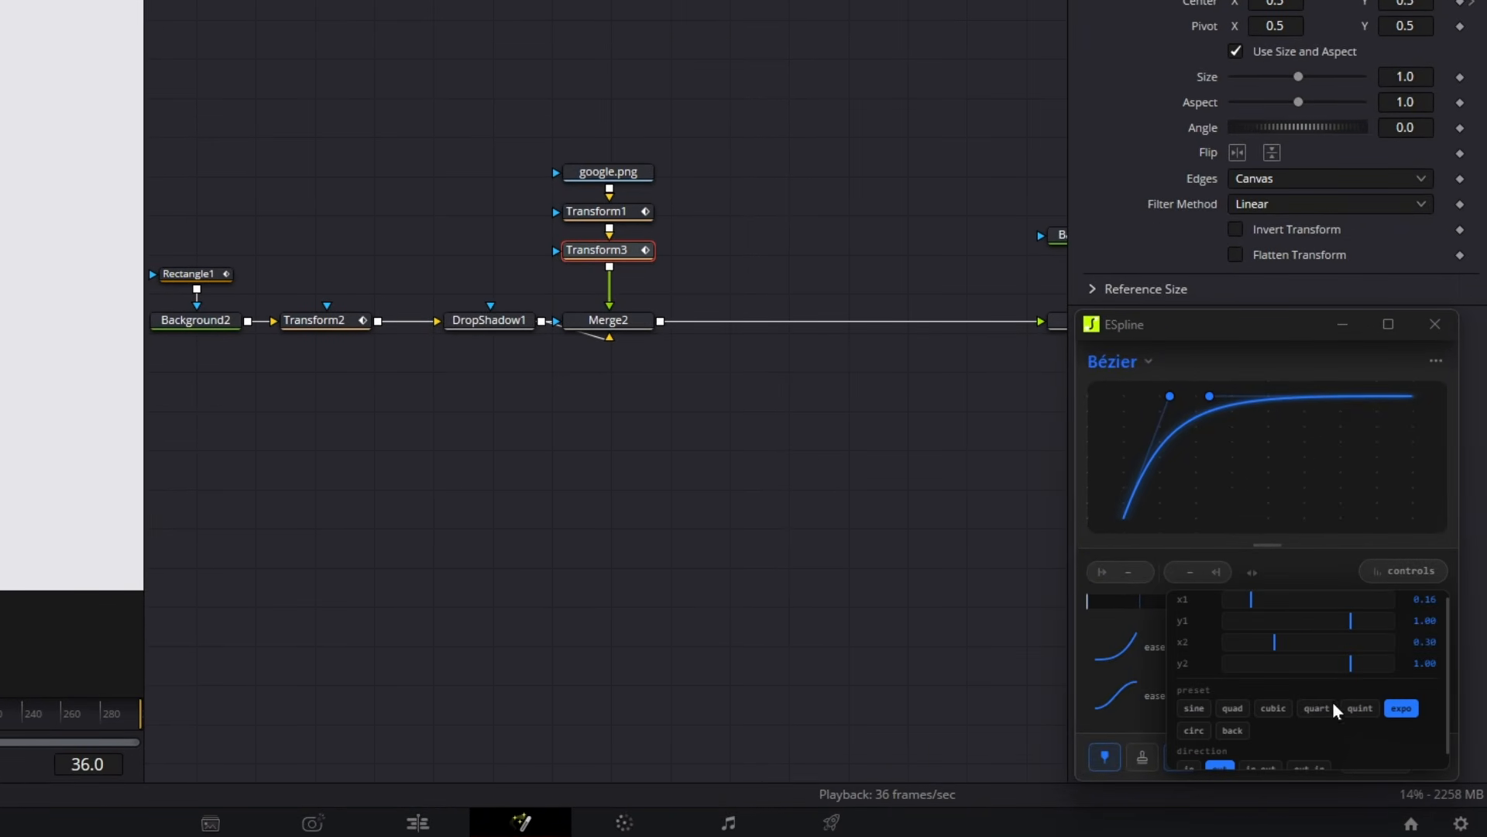
{"action": "left_click", "coordinate": [1274, 714]}
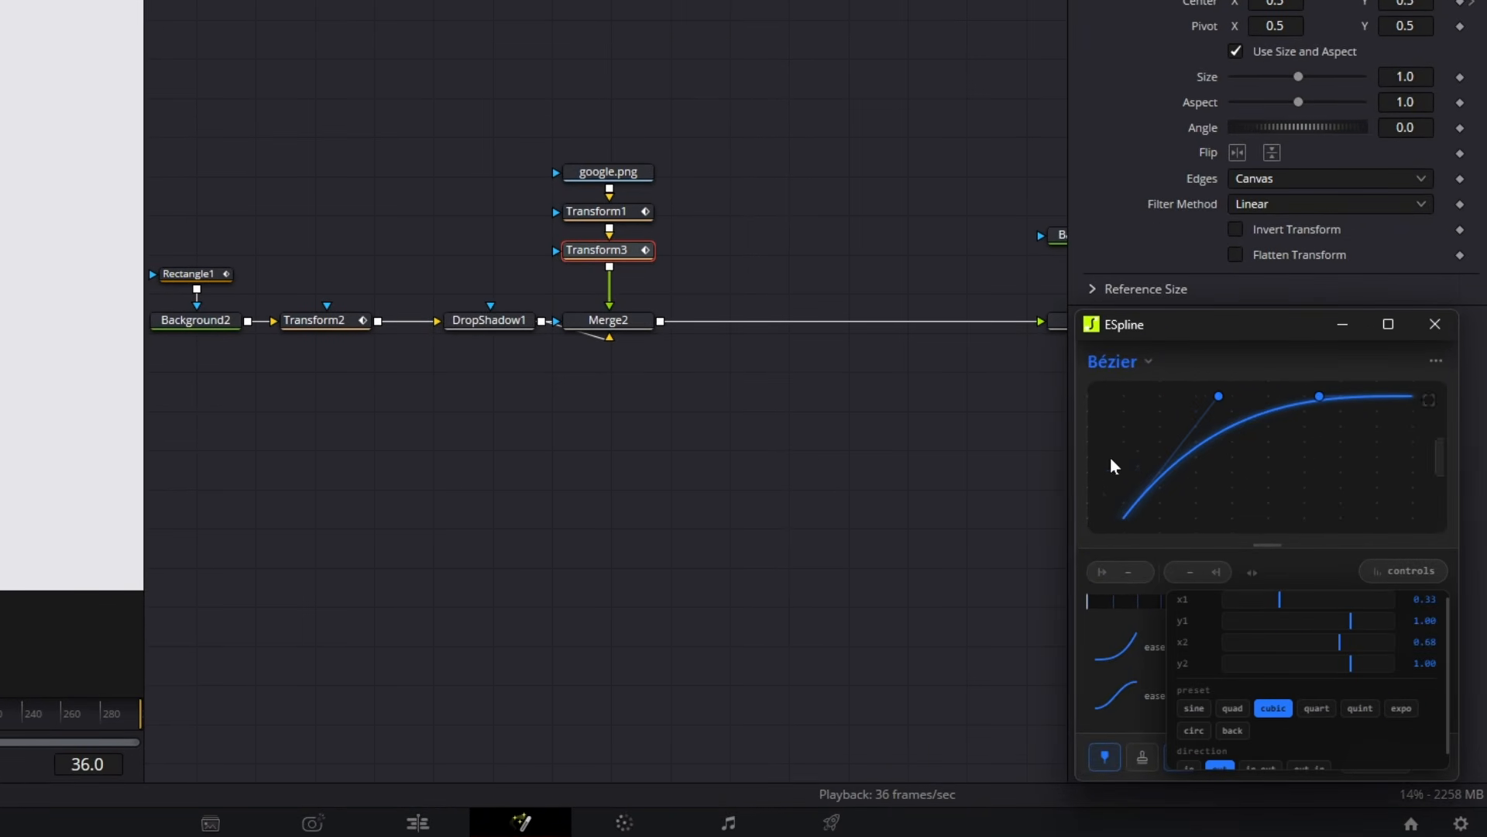
{"action": "left_click", "coordinate": [1403, 571]}
{"action": "left_click", "coordinate": [1368, 752]}
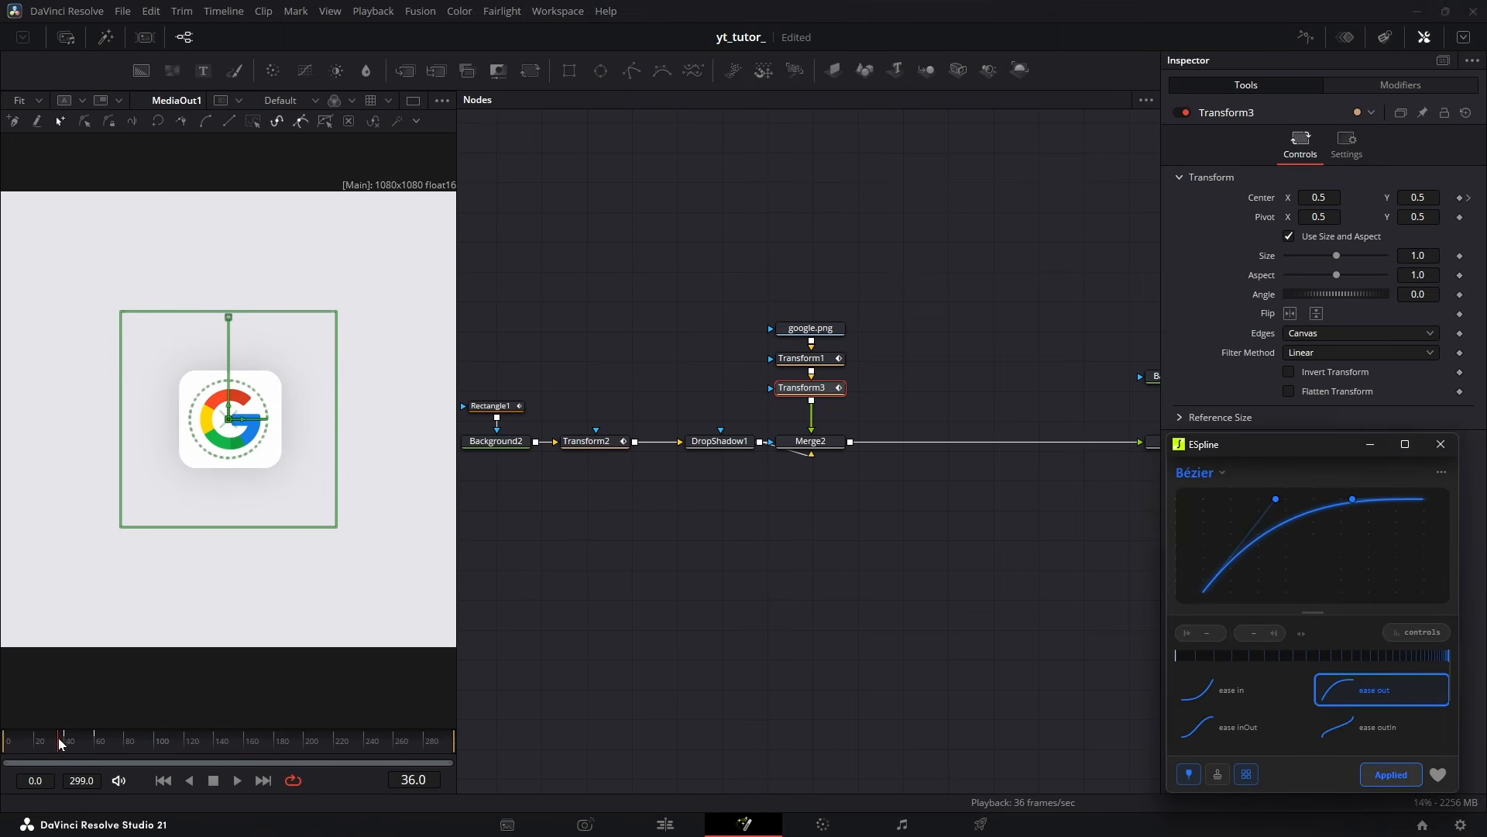
Play back the logo's exit again from about frame 33
{"action": "left_click_drag", "start_coordinate": [61, 742], "coordinate": [54, 737]}
{"action": "left_click", "coordinate": [692, 611]}
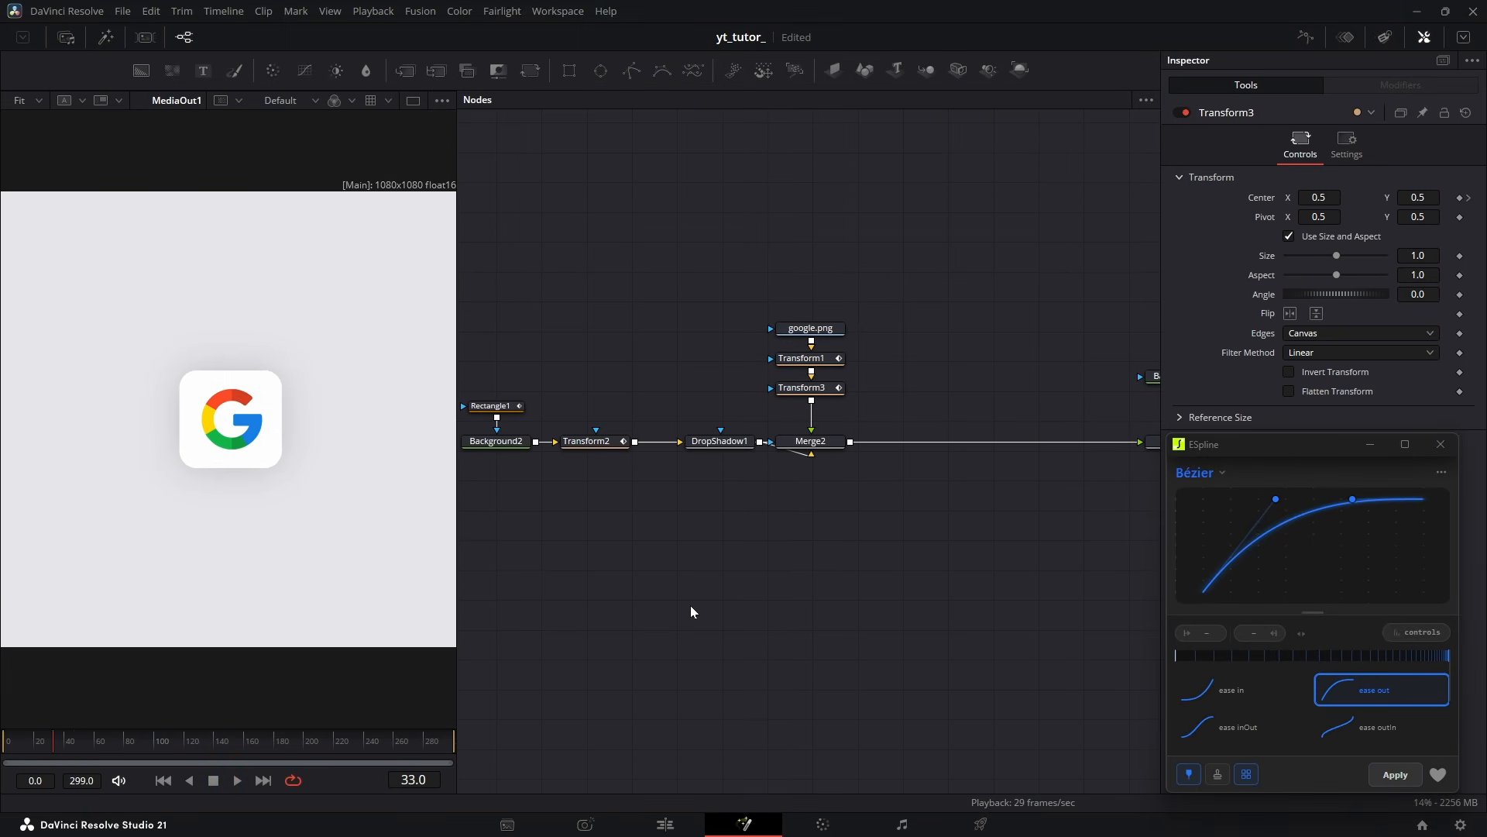
{"action": "key", "text": "space"}
{"action": "left_click", "coordinate": [59, 741]}
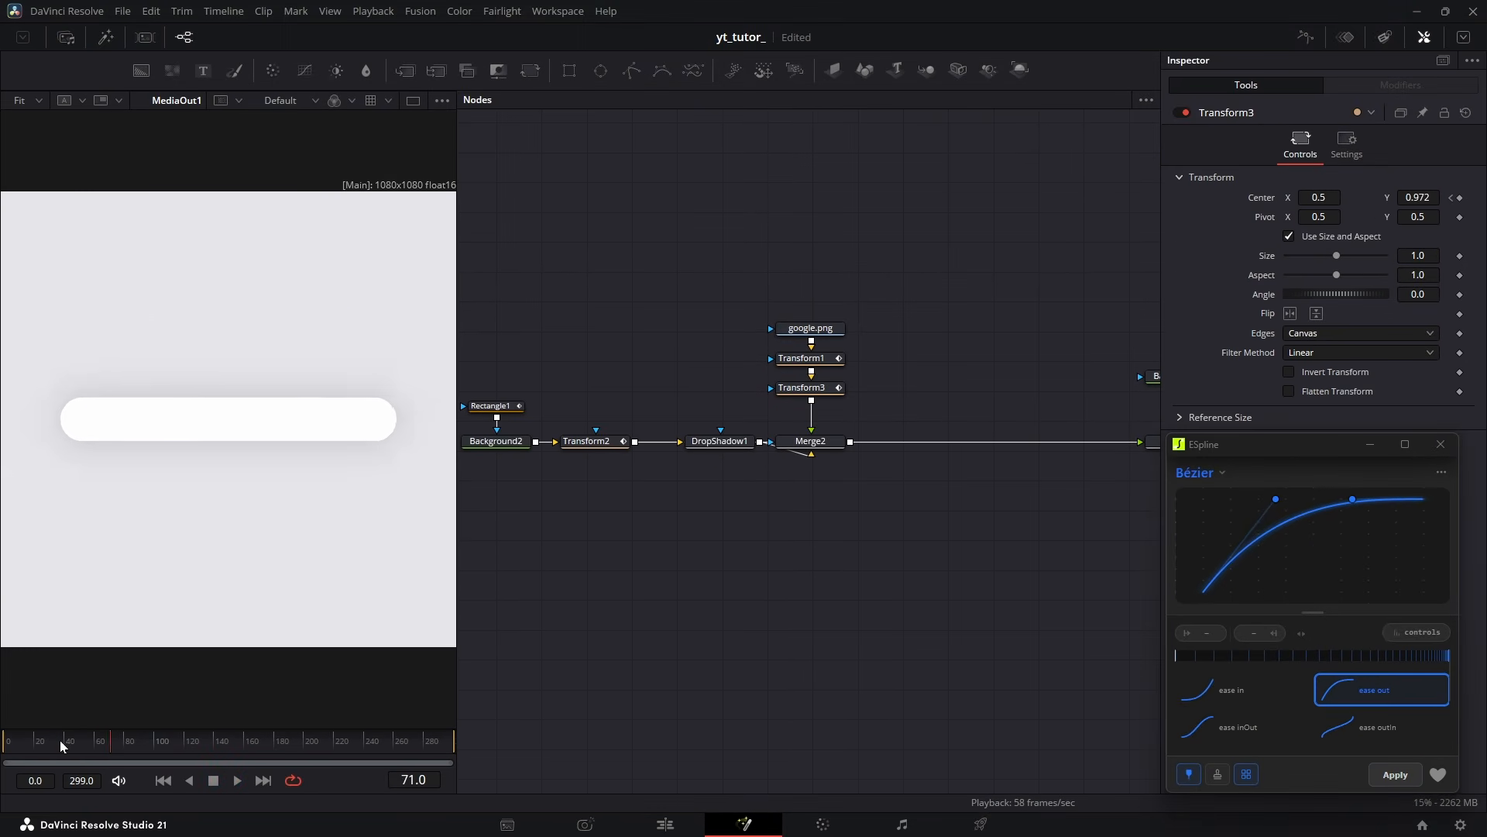
Keyframe Merge2's Blend at frame 40 and lower it to 0 at frame 46 to fade out the logo
{"action": "left_click", "coordinate": [59, 741]}
{"action": "left_click_drag", "start_coordinate": [867, 475], "coordinate": [783, 527]}
{"action": "left_click", "coordinate": [730, 495]}
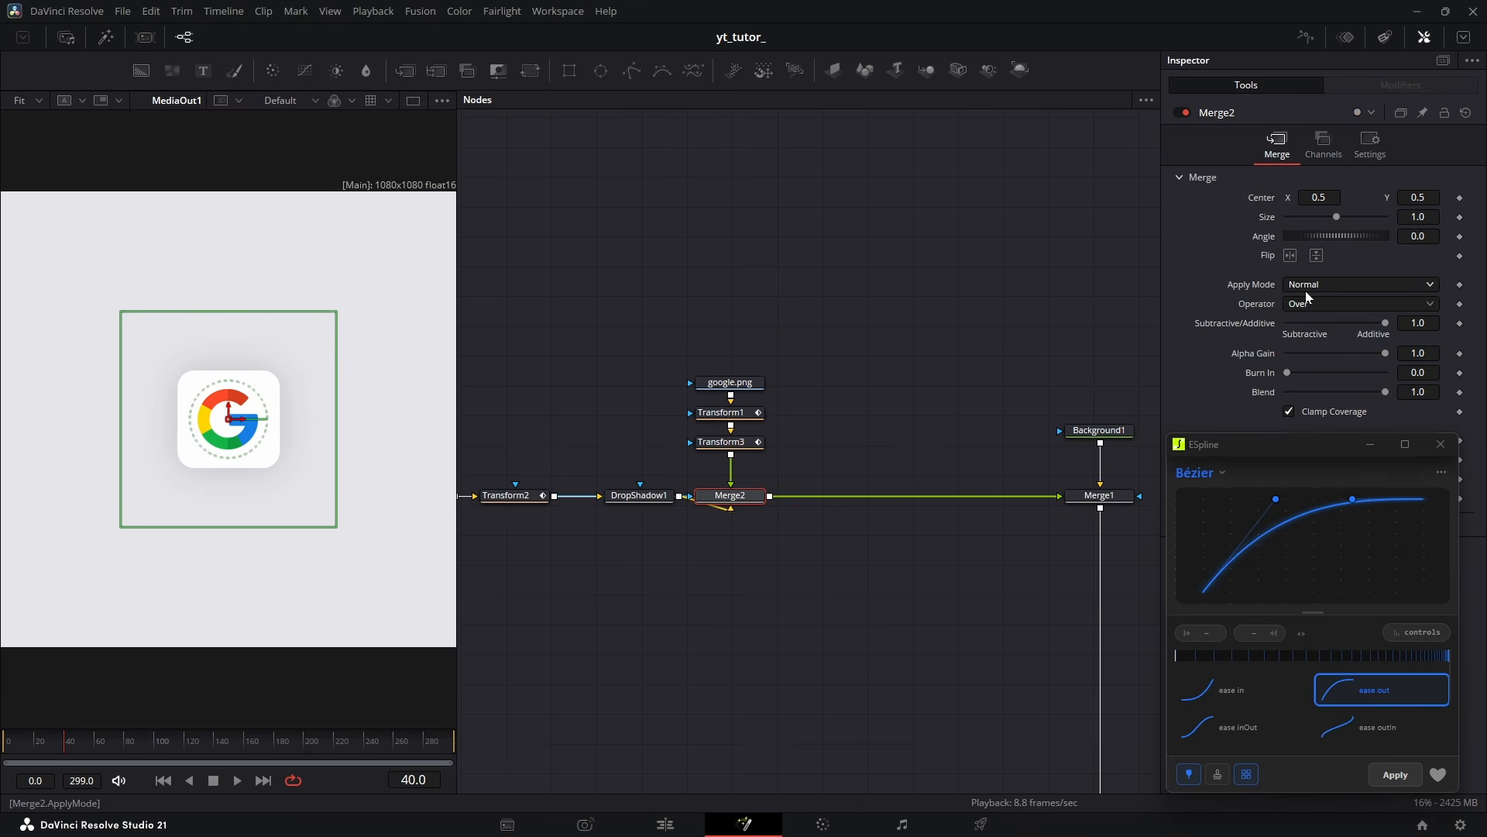
{"action": "left_click", "coordinate": [1460, 392]}
{"action": "left_click", "coordinate": [77, 743]}
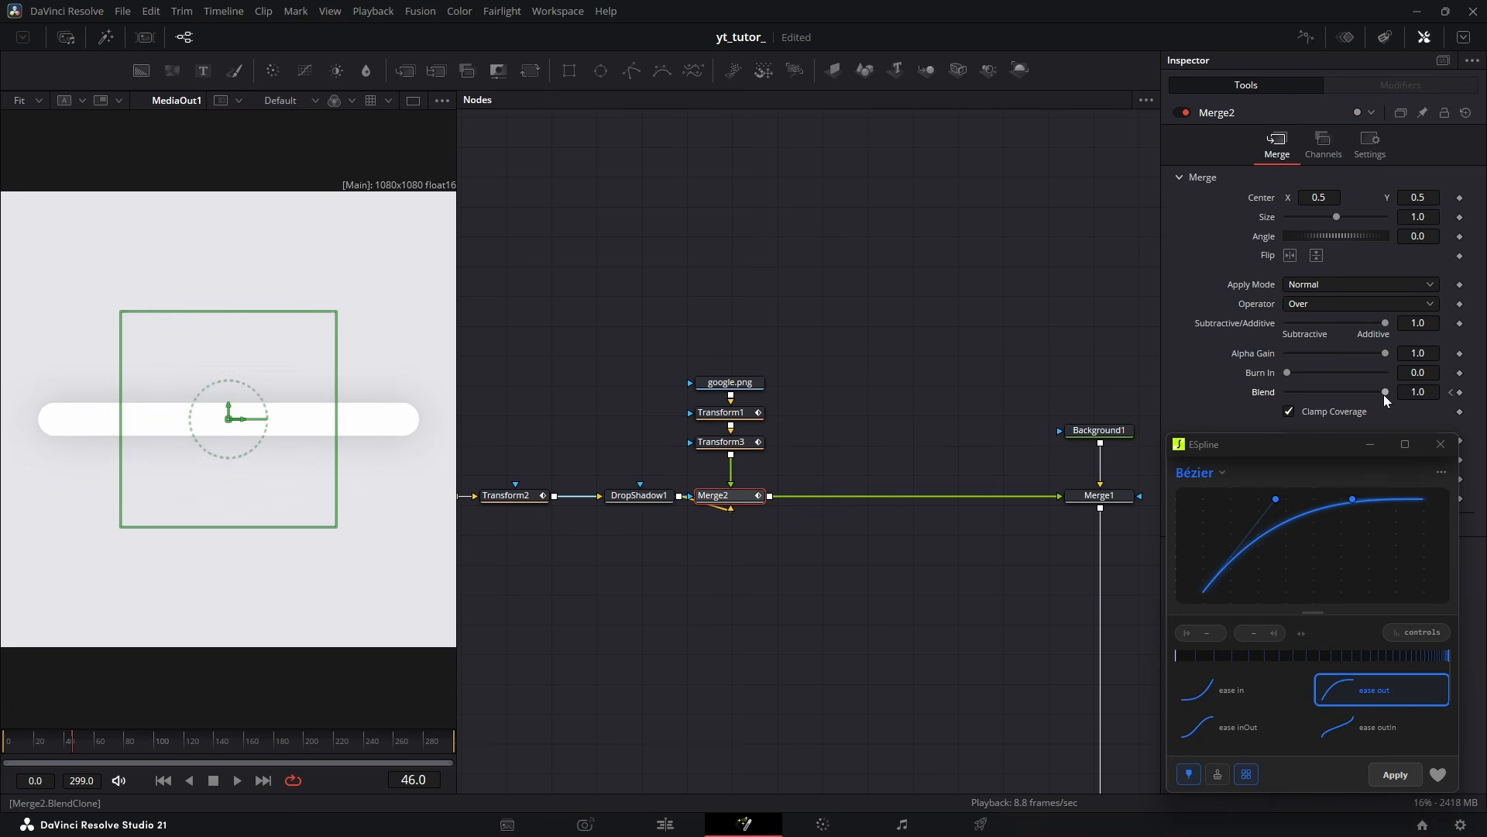
{"action": "left_click_drag", "start_coordinate": [1385, 391], "coordinate": [1287, 391]}
{"action": "left_click", "coordinate": [68, 742]}
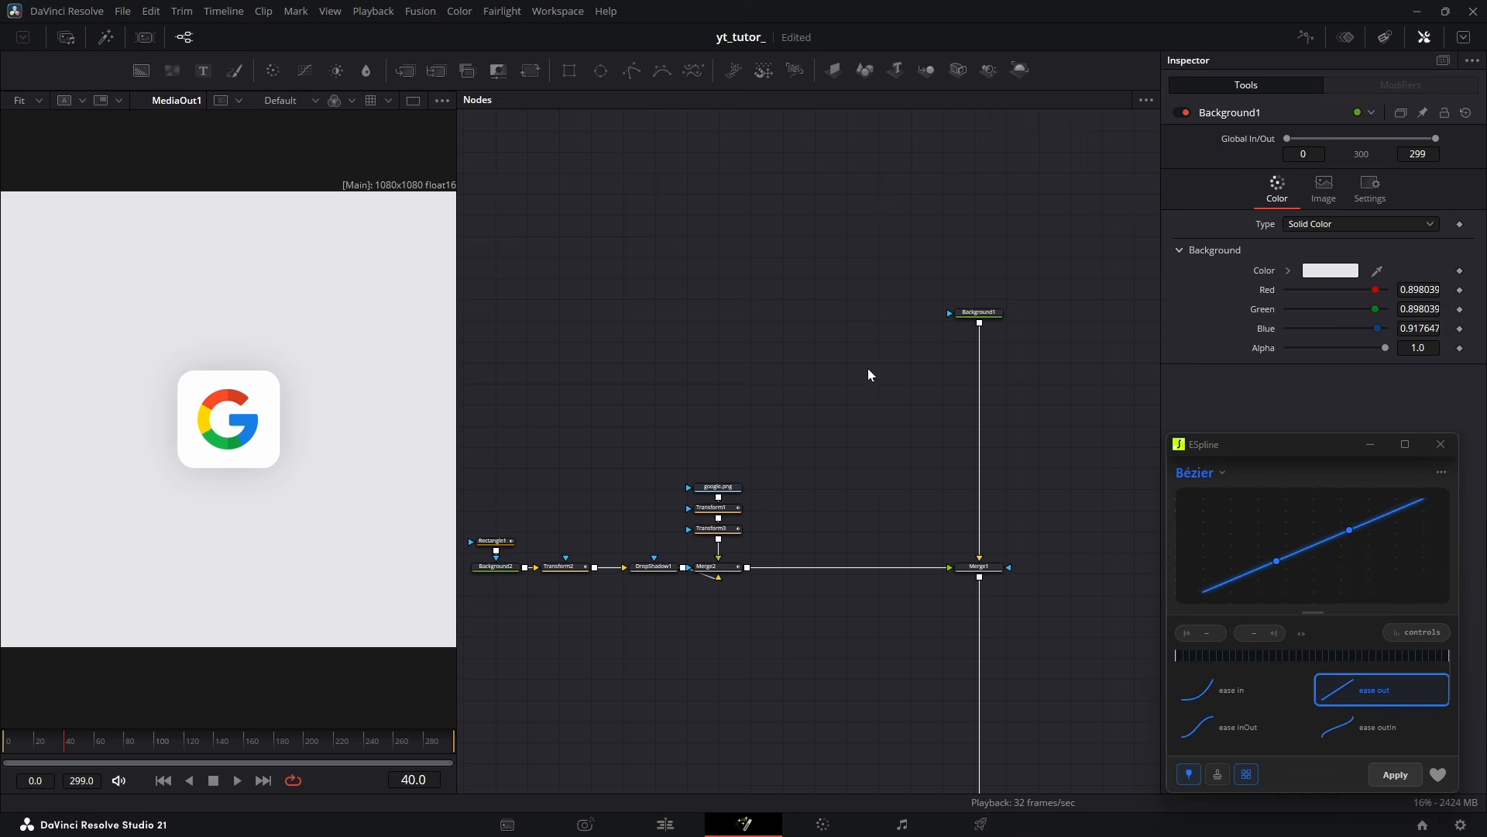
Add the Google wordmark image from the media pool to the node graph and merge it over Background1
{"action": "left_click", "coordinate": [65, 37]}
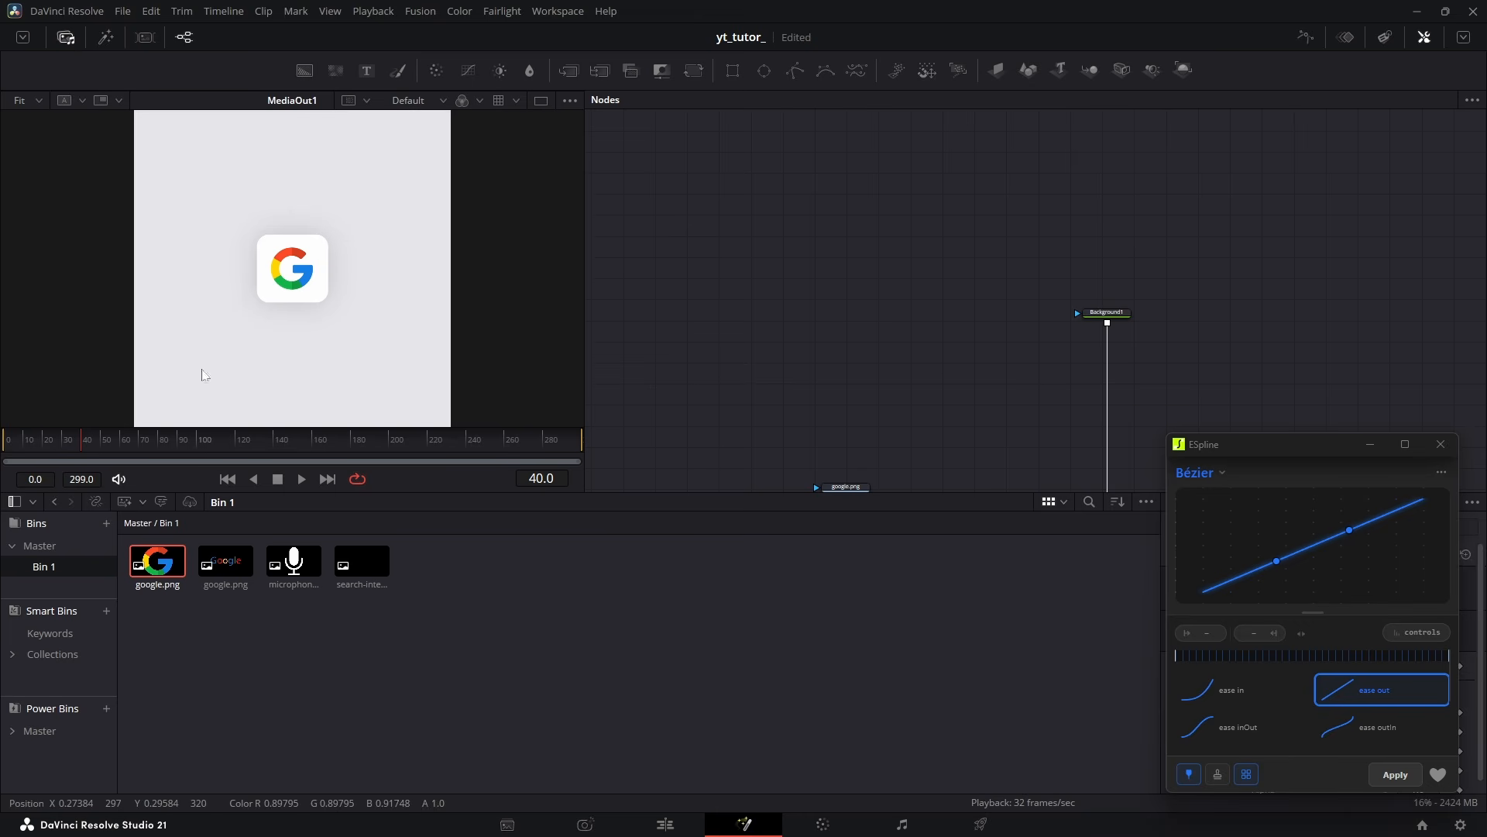
{"action": "left_click_drag", "start_coordinate": [787, 457], "coordinate": [949, 385]}
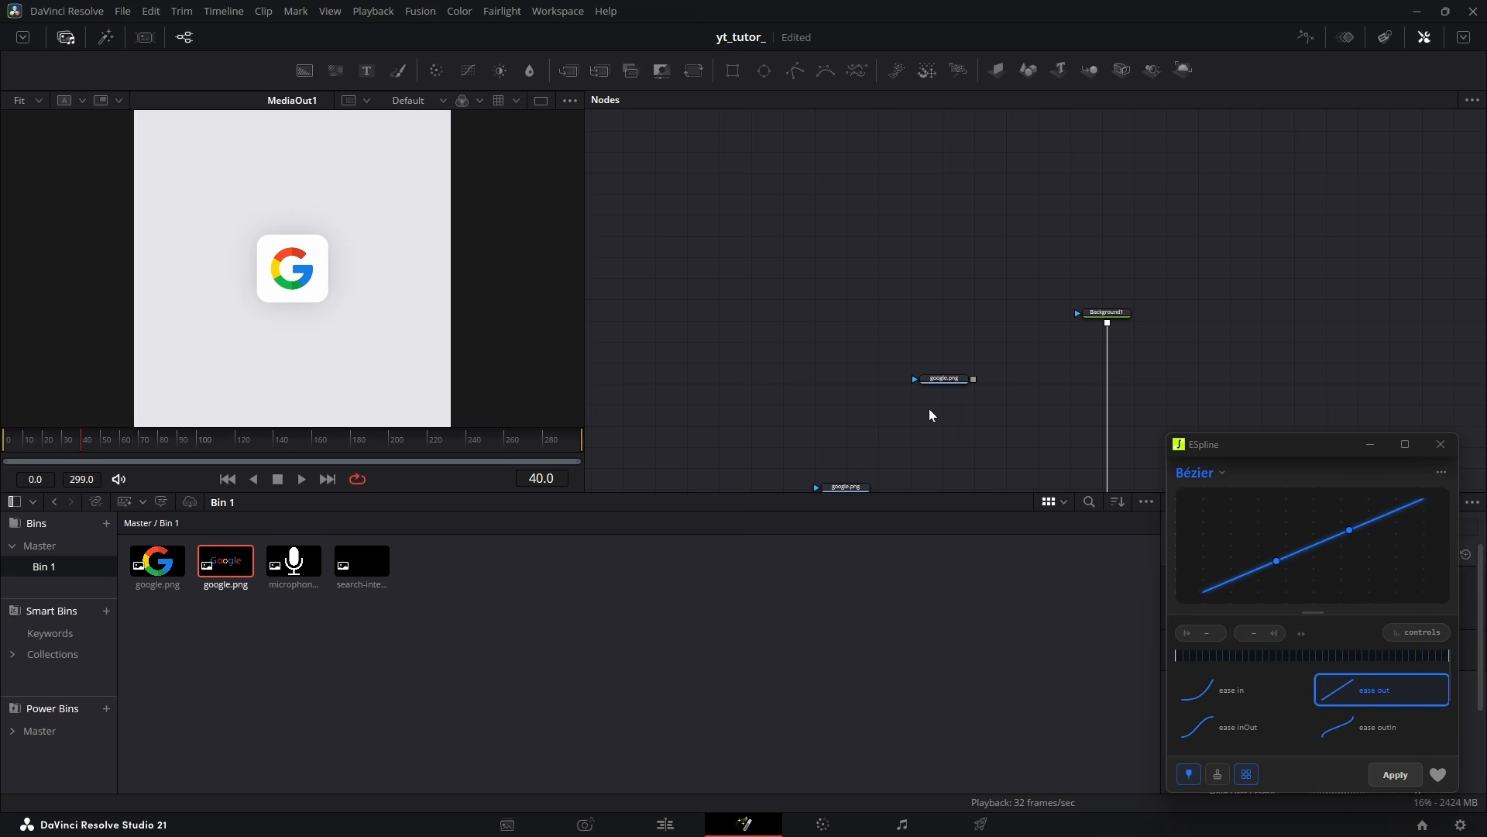
{"action": "left_click", "coordinate": [66, 38]}
{"action": "scroll", "coordinate": [835, 380], "scroll_direction": "up", "scroll_amount": 3}
{"action": "left_click_drag", "start_coordinate": [833, 395], "coordinate": [693, 437]}
{"action": "left_click_drag", "start_coordinate": [709, 419], "coordinate": [569, 422]}
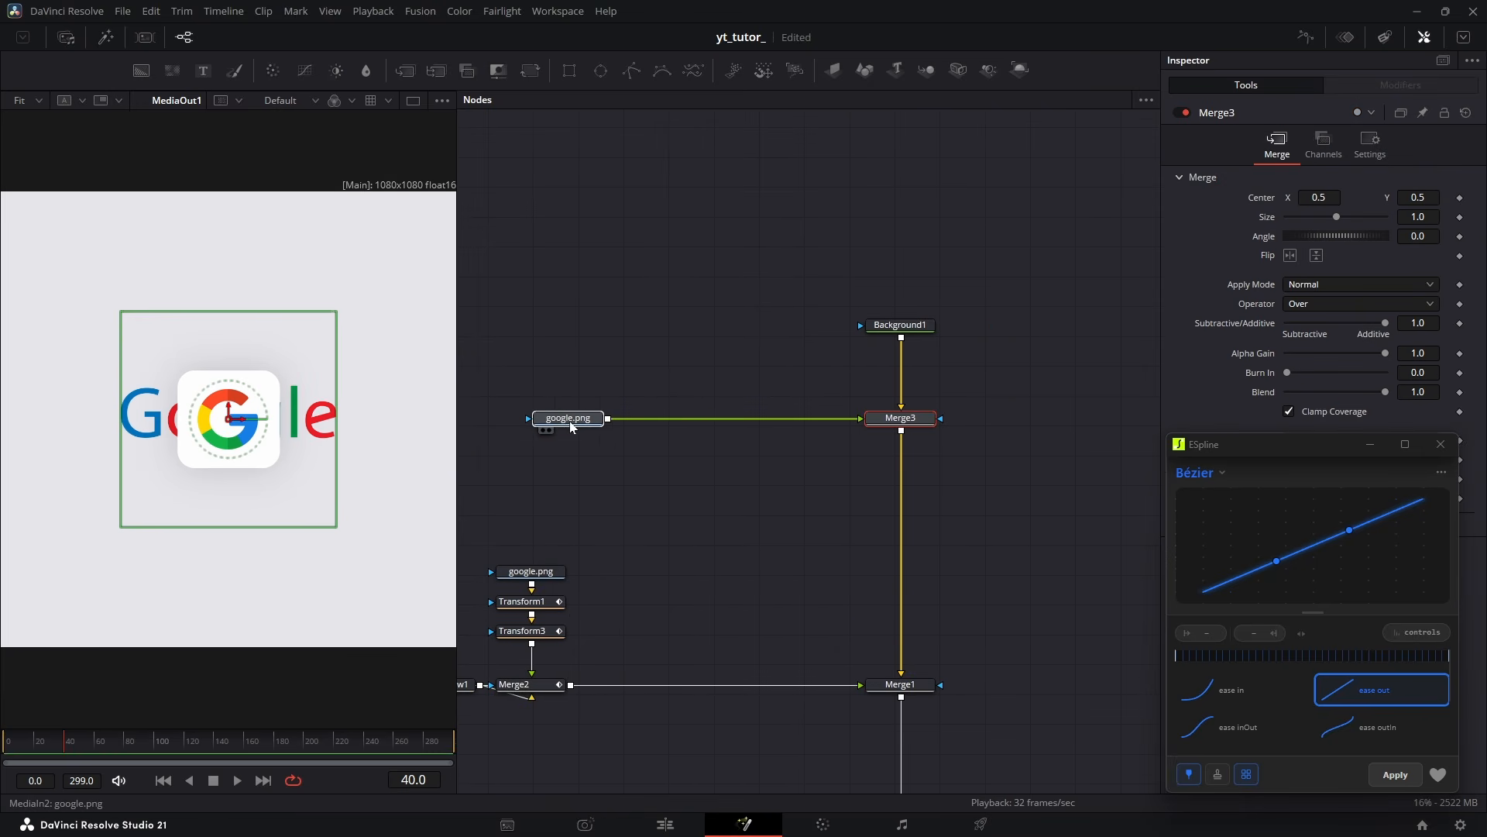
Add a Transform to the Google wordmark, set its Size to 0.586, and place it just above the pill at Center Y about 0.733
{"action": "left_click", "coordinate": [530, 70]}
{"action": "left_click_drag", "start_coordinate": [229, 419], "coordinate": [228, 332]}
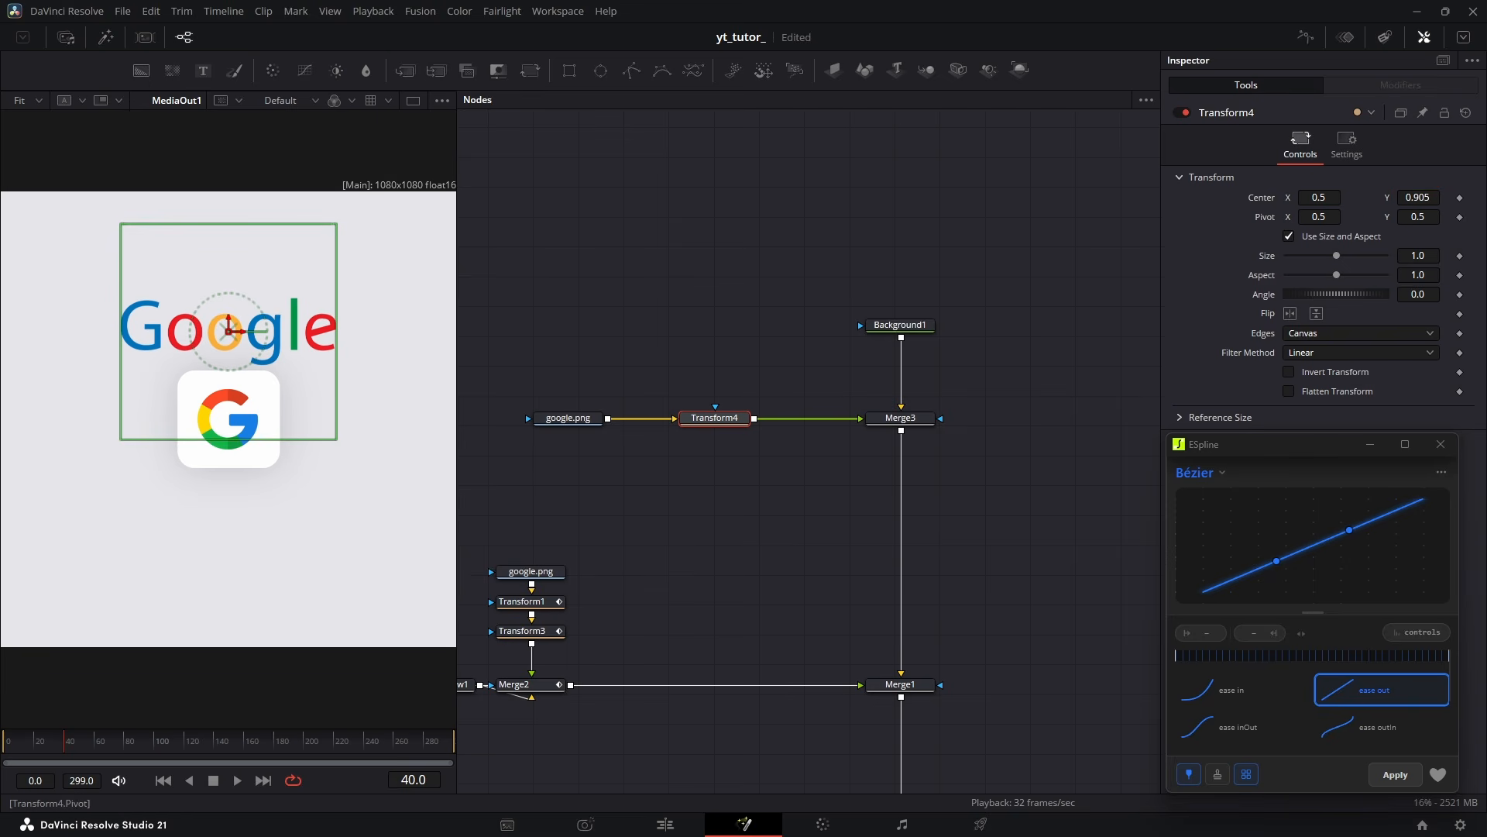
{"action": "left_click_drag", "start_coordinate": [1336, 256], "coordinate": [1317, 255]}
{"action": "left_click", "coordinate": [165, 740]}
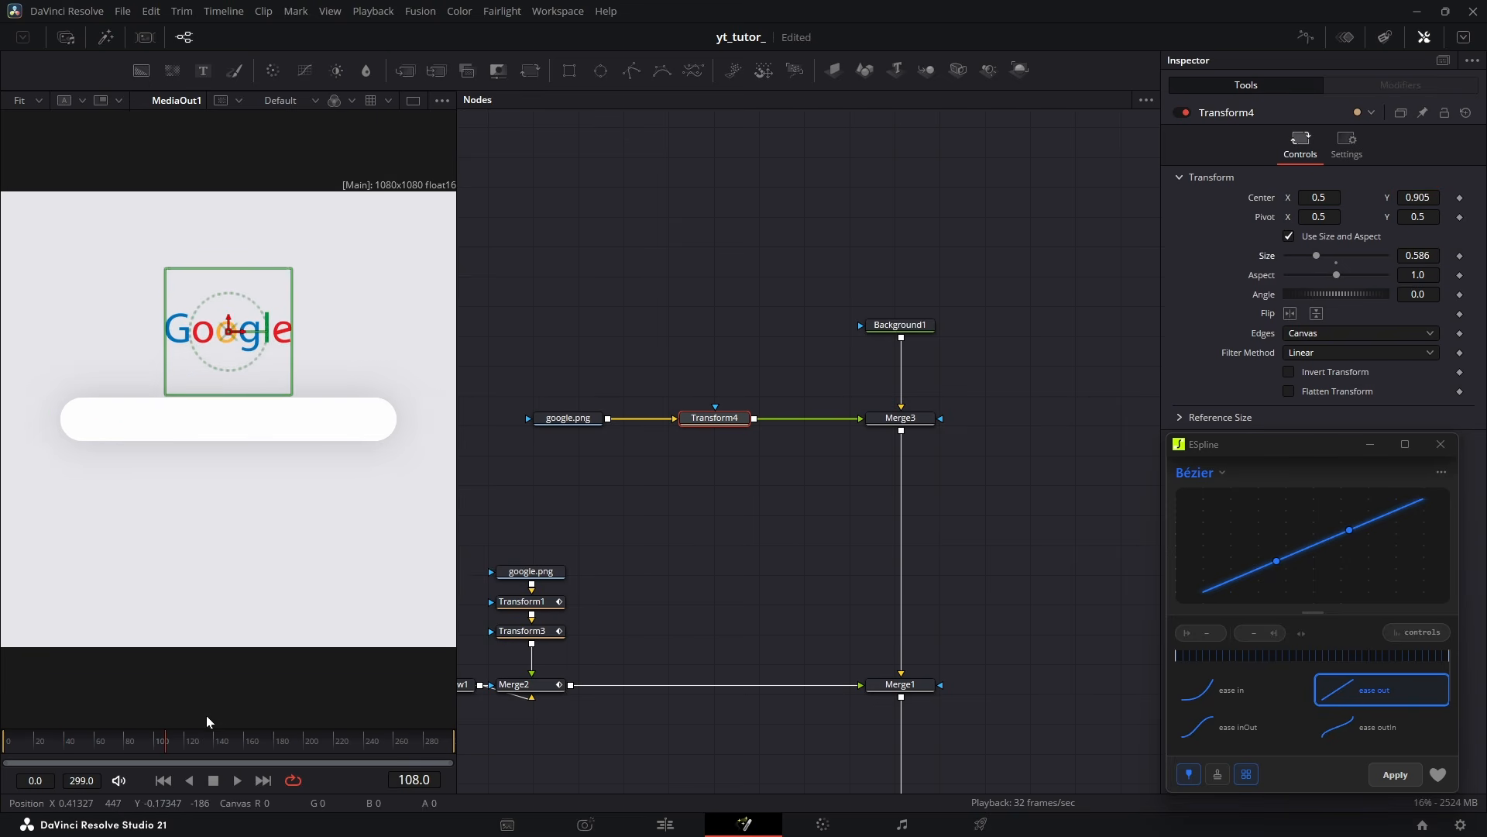
{"action": "left_click", "coordinate": [908, 265]}
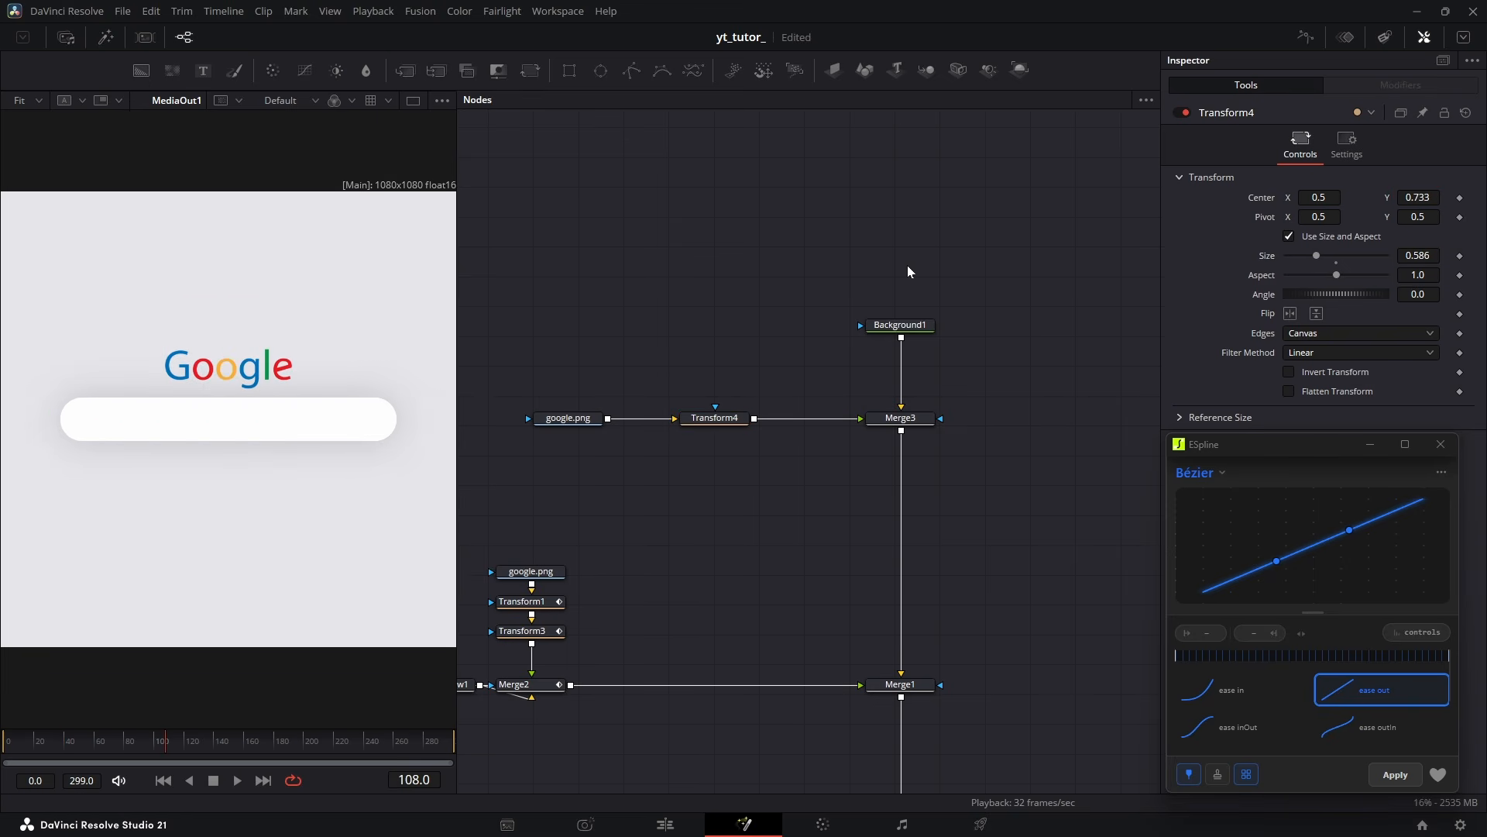
Keyframe the Google wordmark's Center in Transform4 from Y 0.489 at frame 40 to Y 0.744 at frame 60
{"action": "left_click", "coordinate": [65, 742]}
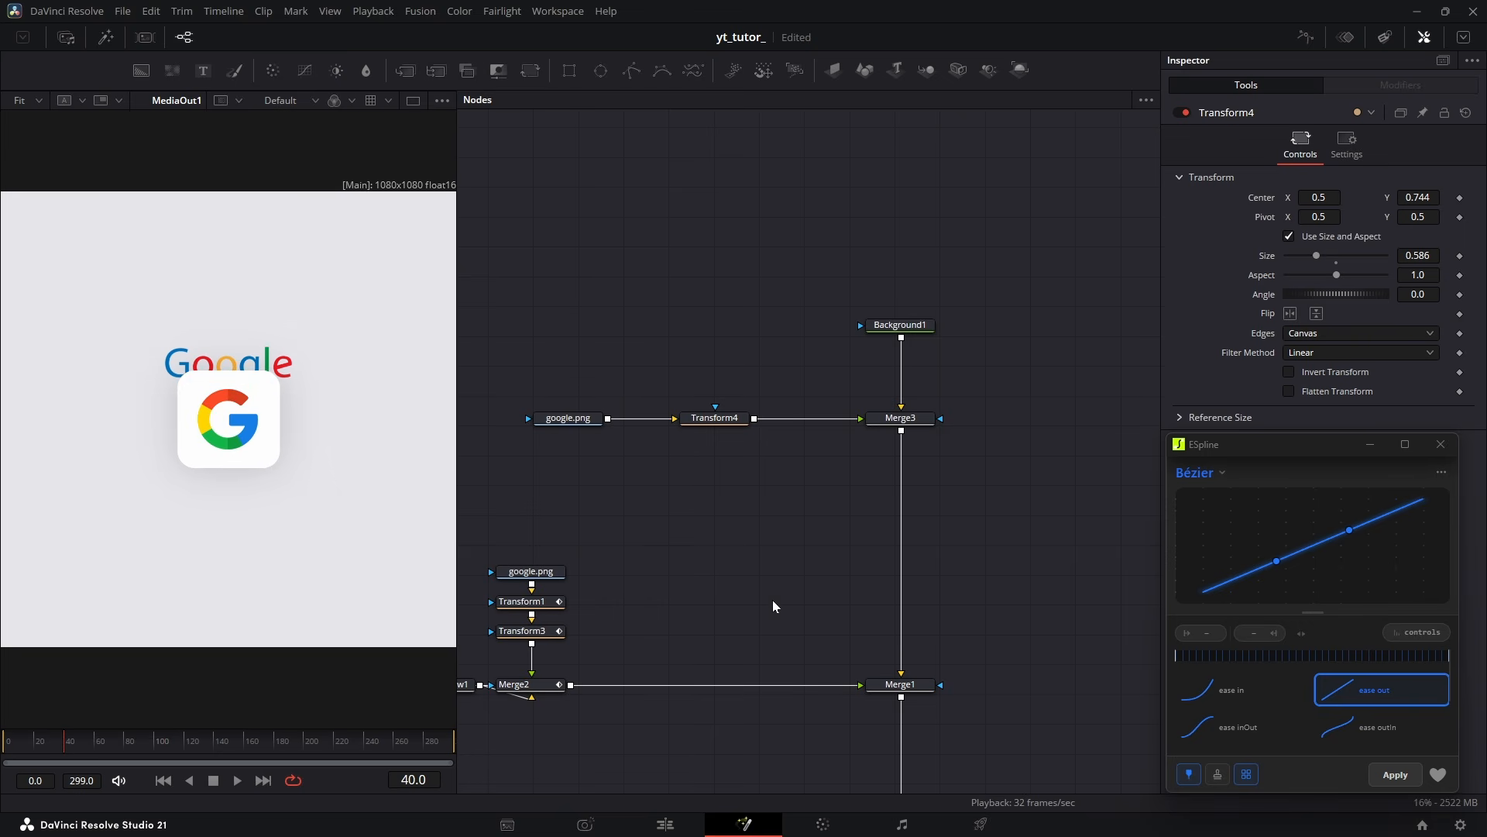
{"action": "left_click", "coordinate": [522, 631]}
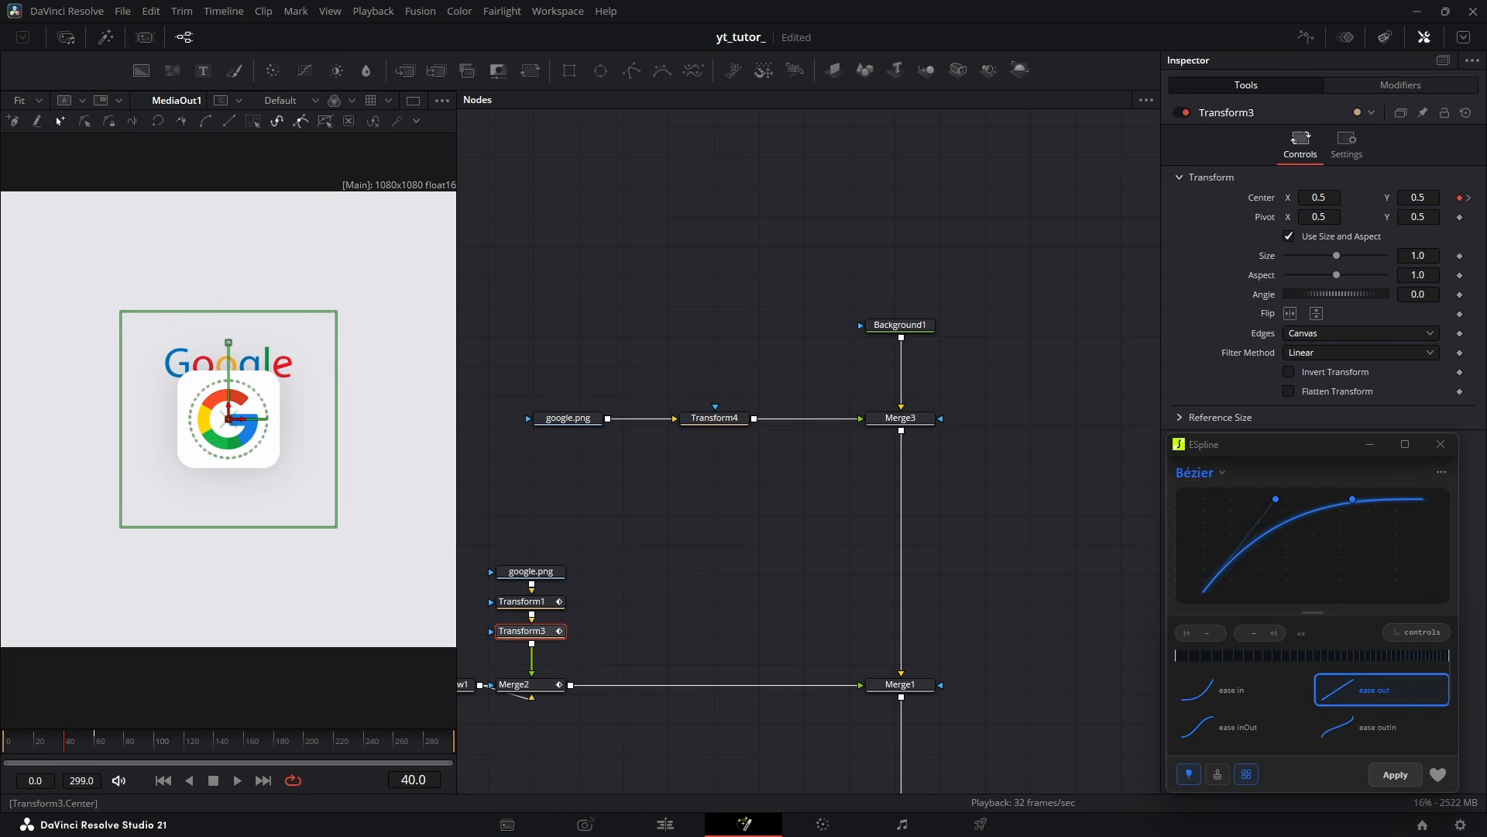
{"action": "left_click", "coordinate": [739, 422]}
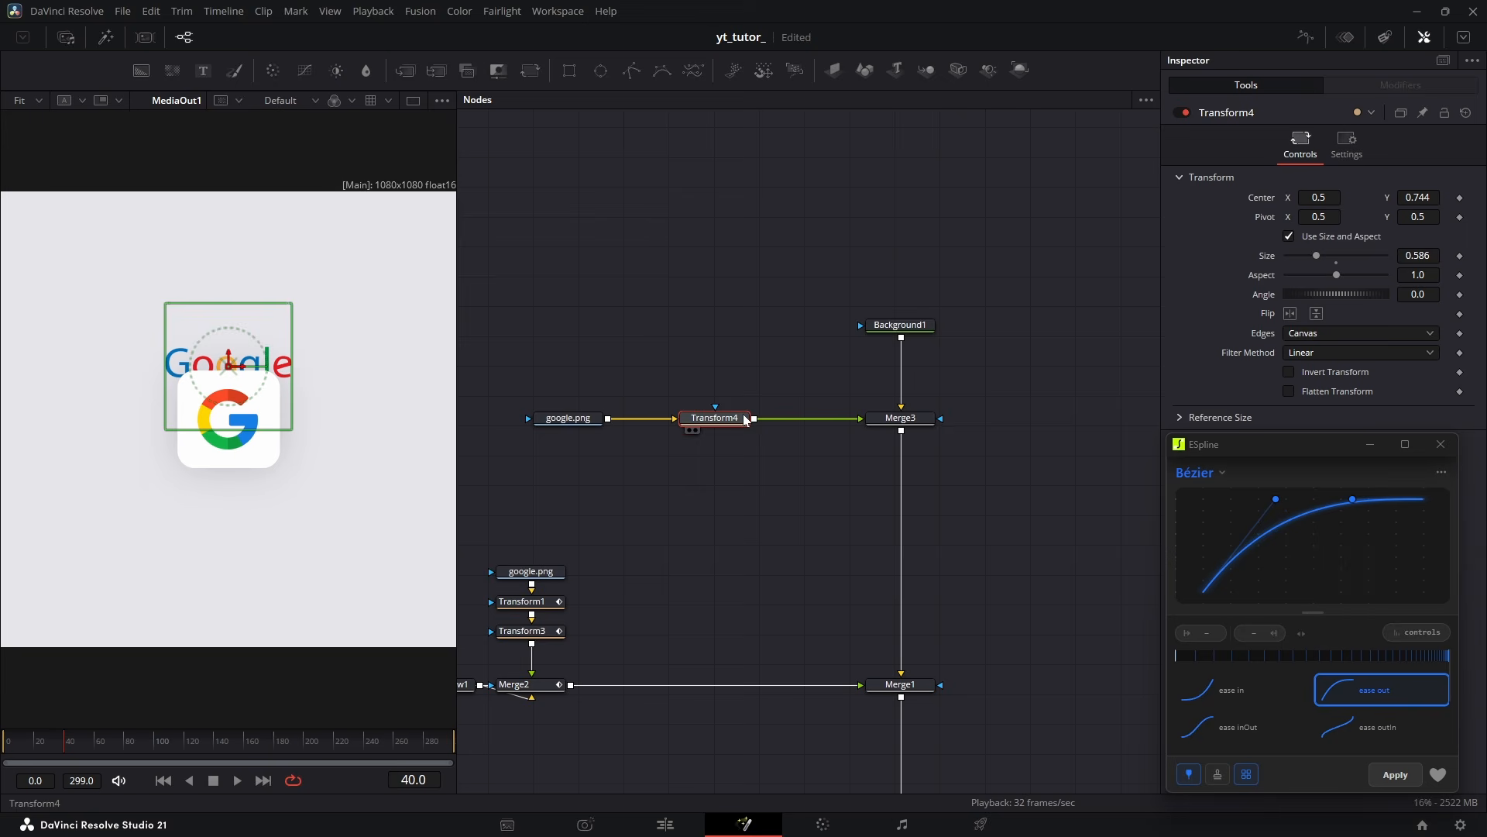
{"action": "left_click", "coordinate": [1460, 198]}
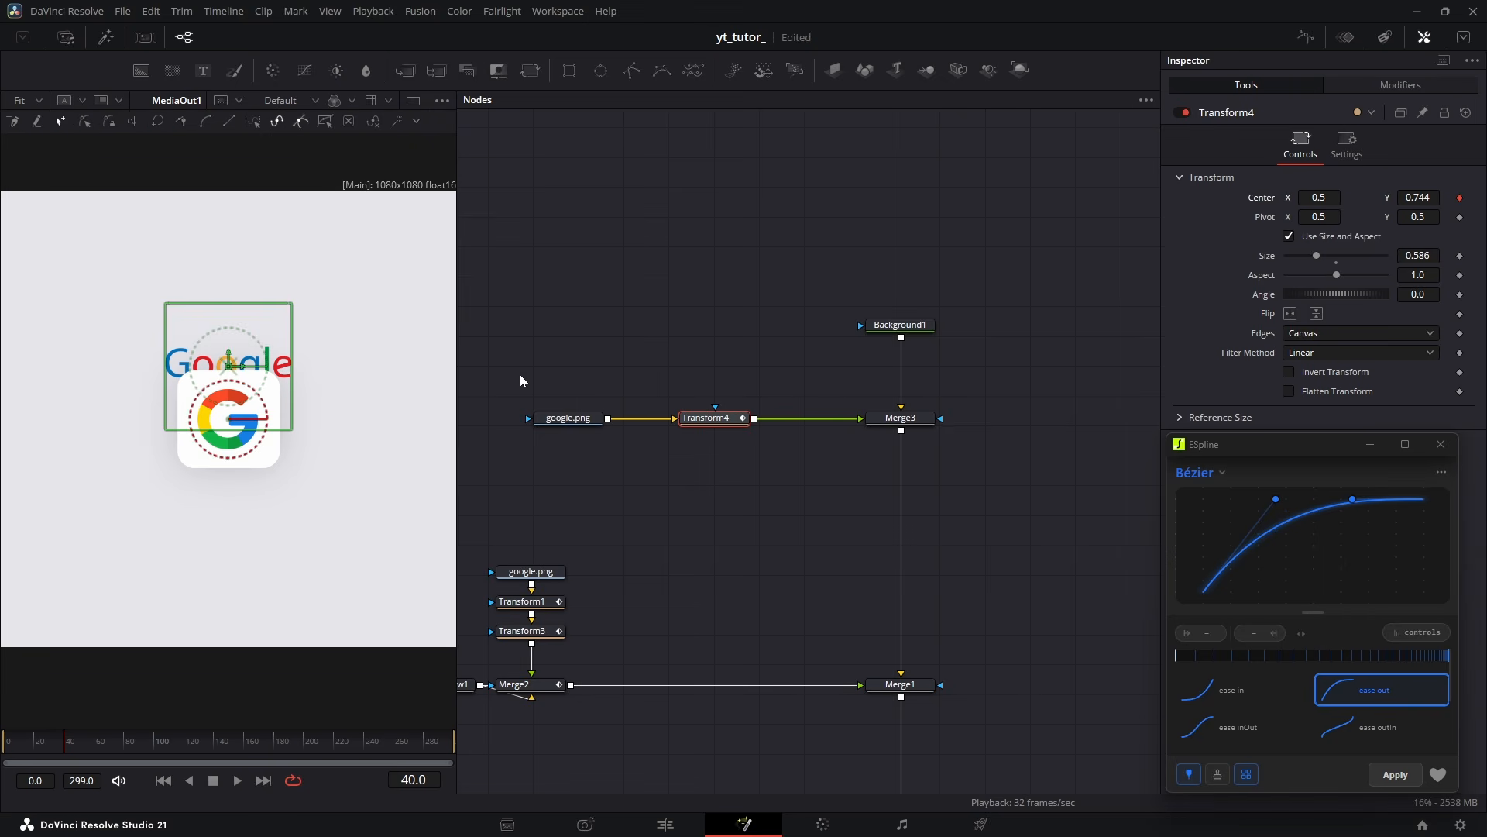
{"action": "left_click_drag", "start_coordinate": [73, 740], "coordinate": [97, 743]}
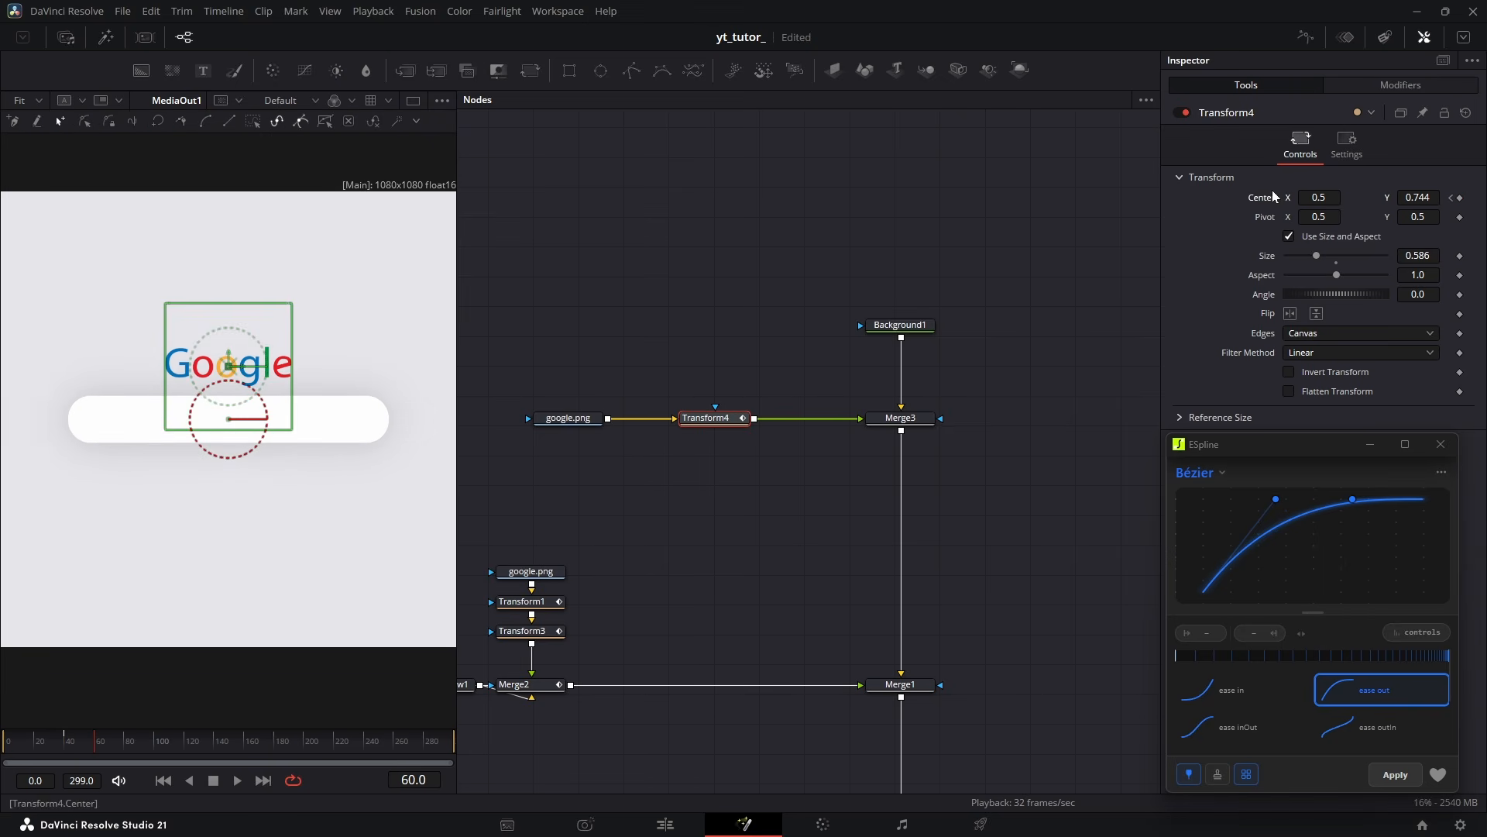
{"action": "left_click", "coordinate": [1451, 198]}
{"action": "left_click_drag", "start_coordinate": [1418, 198], "coordinate": [1220, 197]}
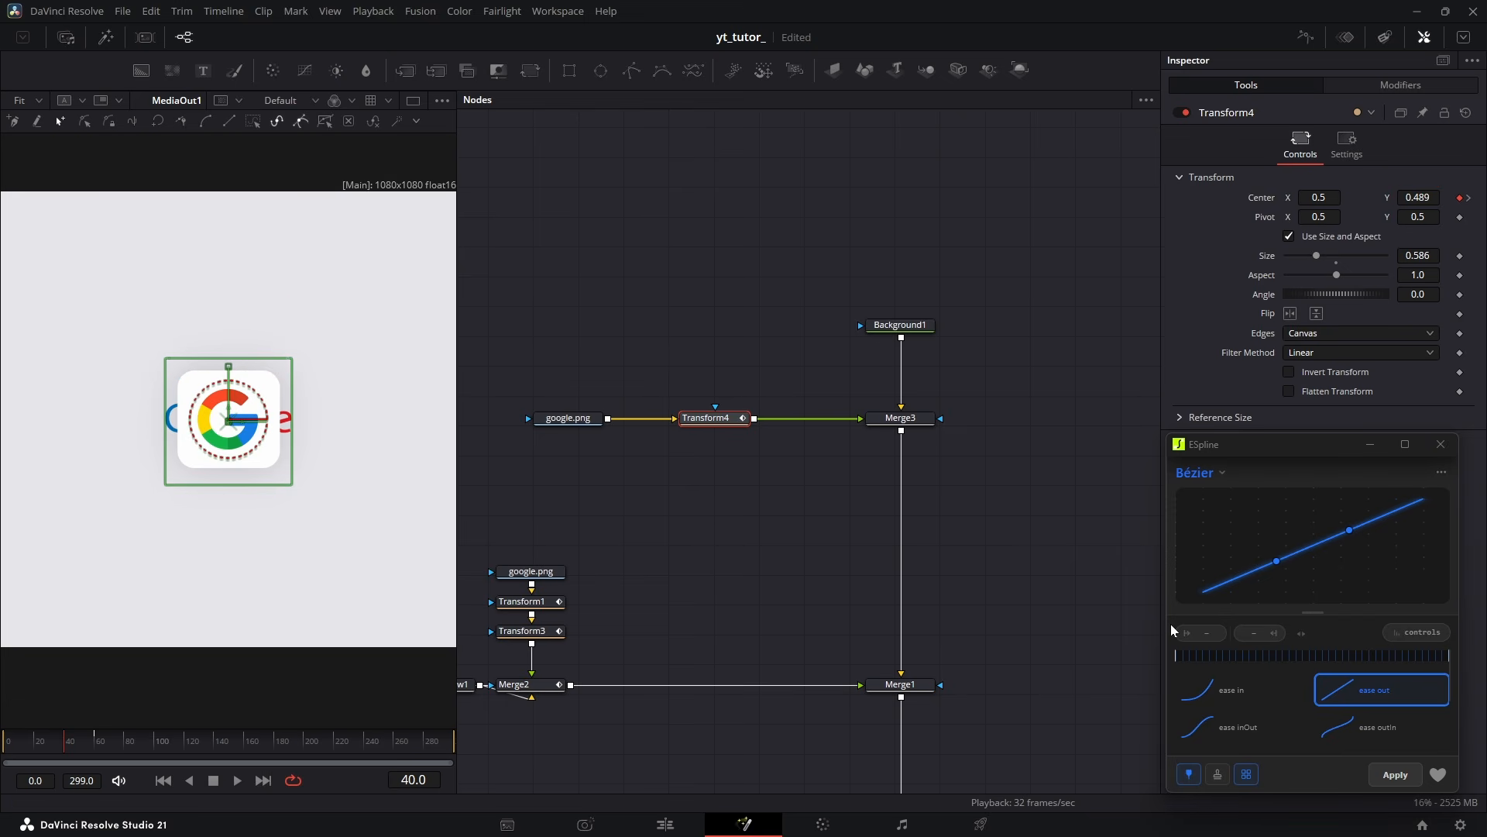
Apply a curved ESpline ease-out to the wordmark's Center animation and scrub through it
{"action": "left_click", "coordinate": [1400, 634]}
{"action": "left_click", "coordinate": [1369, 696]}
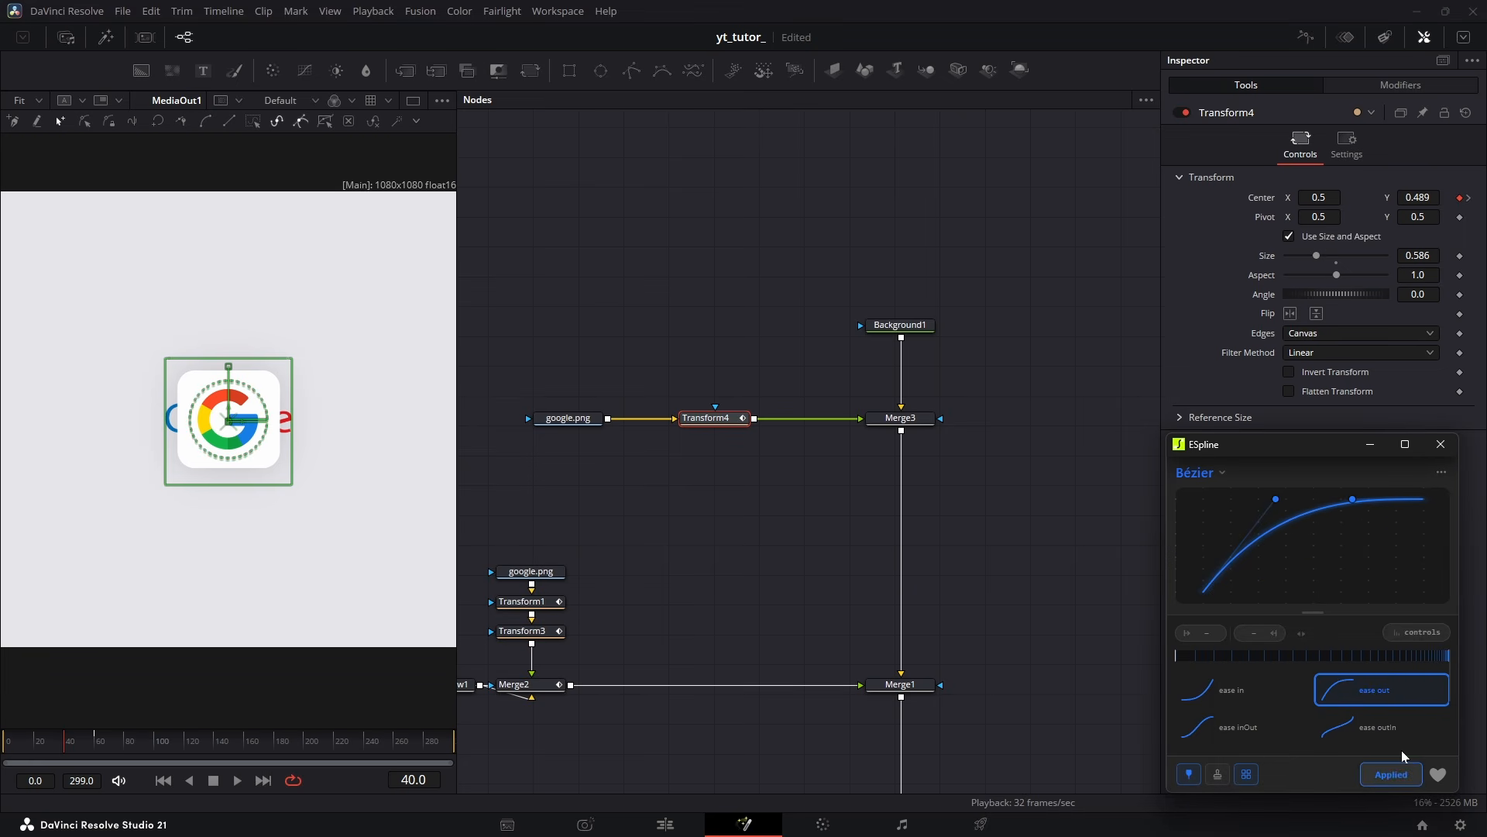
{"action": "mouse_move", "coordinate": [77, 742]}
{"action": "left_mouse_down"}
{"action": "mouse_move", "coordinate": [47, 740]}
{"action": "mouse_move", "coordinate": [67, 743]}
{"action": "left_mouse_up"}
Keyframe Merge3's Blend from 0 at frame 40 to 1 at about frame 42 so the wordmark fades in
{"action": "left_click", "coordinate": [907, 420]}
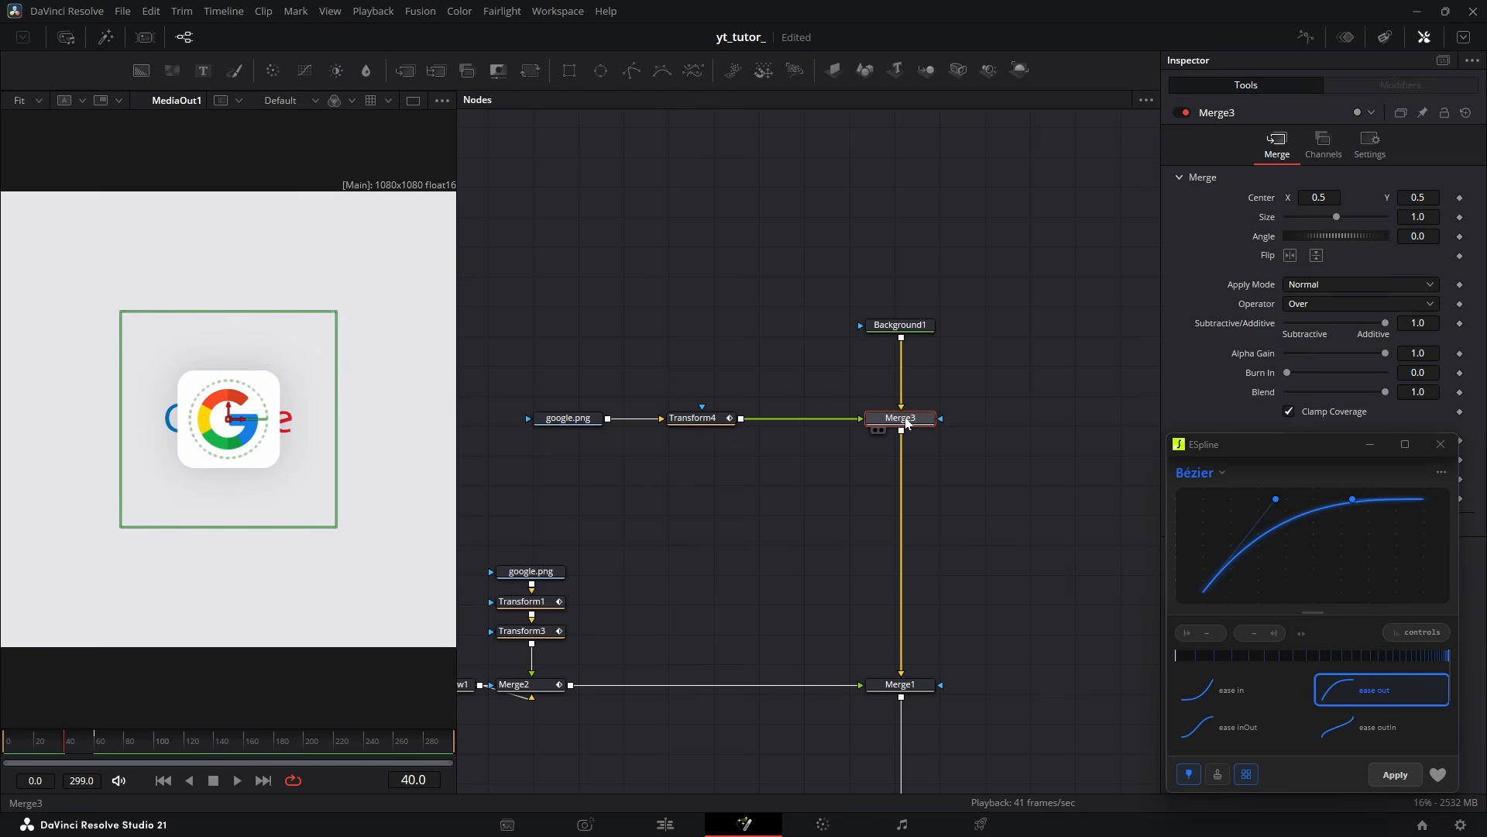
{"action": "left_click", "coordinate": [1460, 392]}
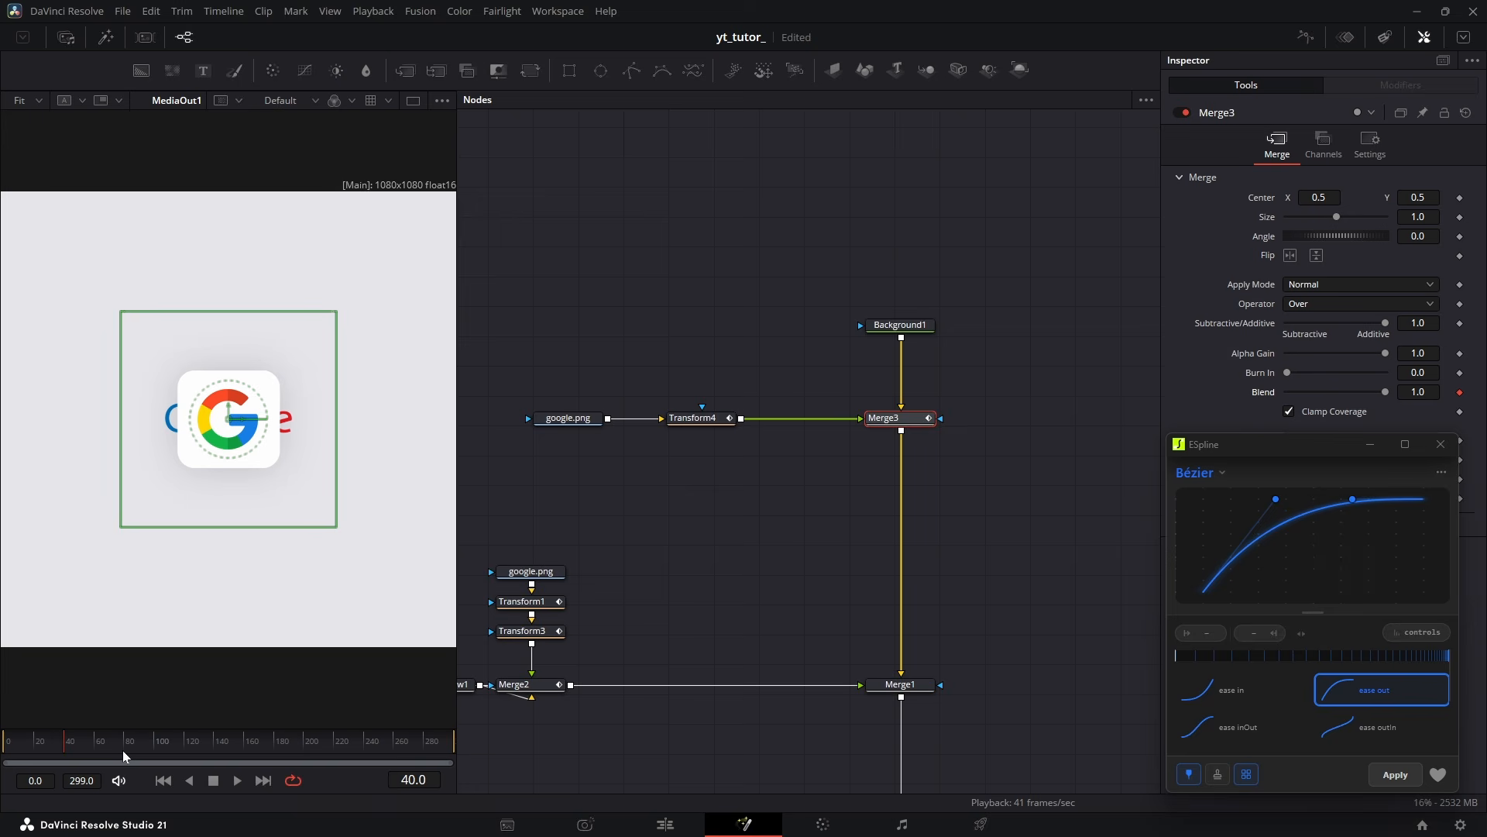
{"action": "key", "text": "Right"}
{"action": "key", "text": "Right"}
{"action": "key", "text": "Right"}
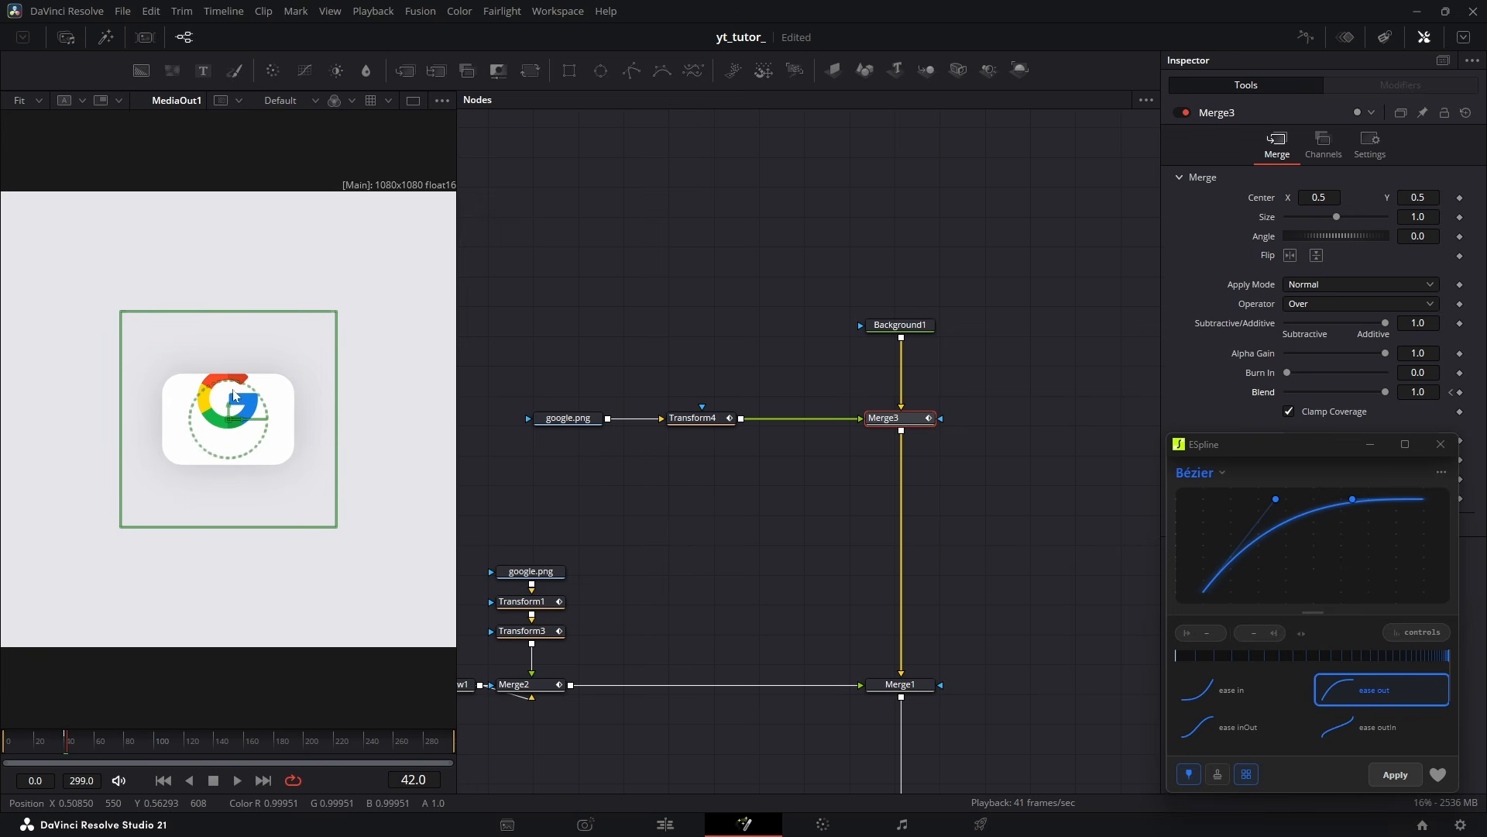
{"action": "left_click", "coordinate": [1453, 393]}
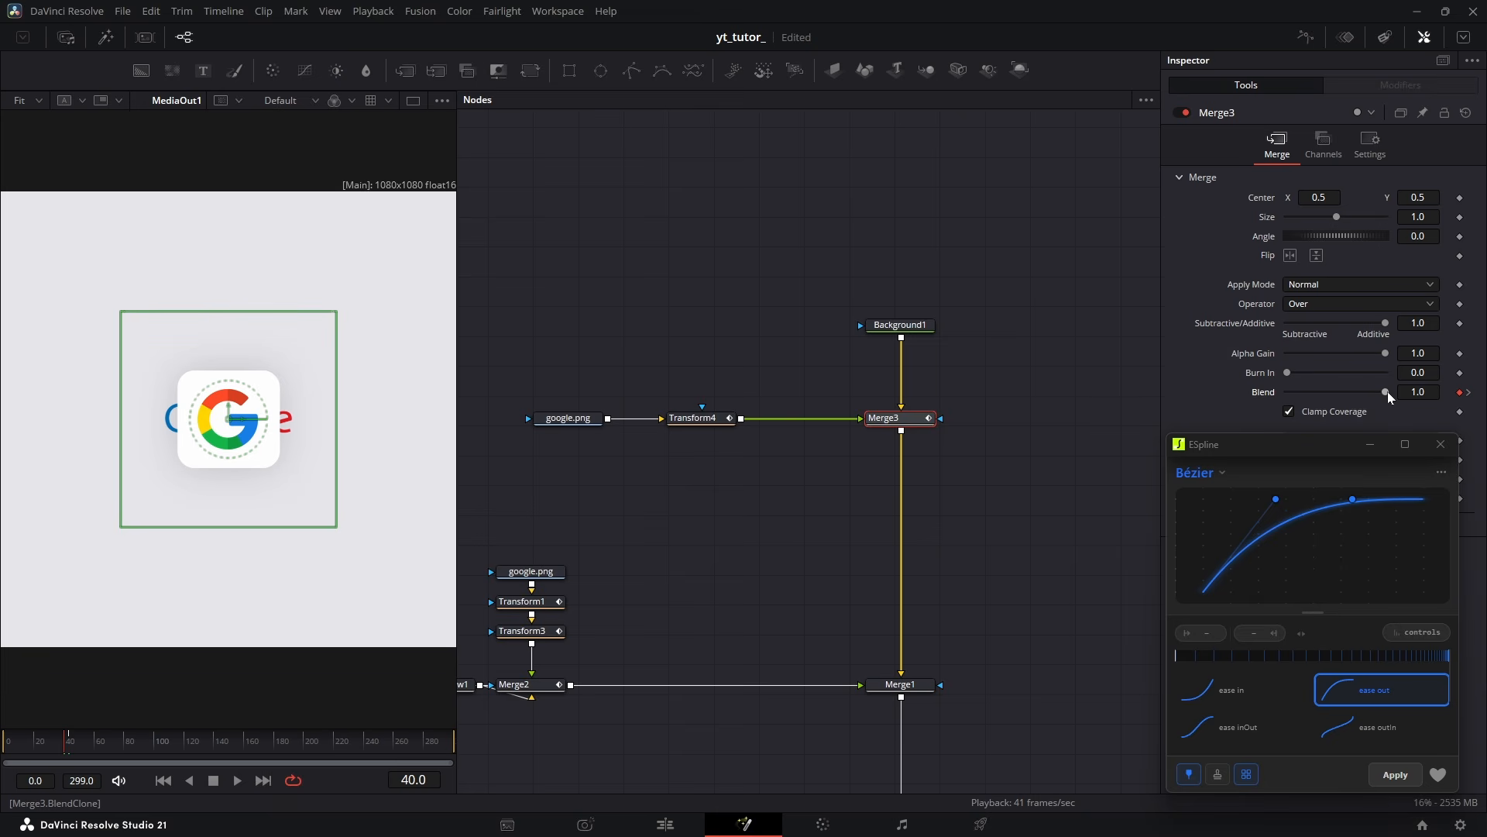
{"action": "left_click", "coordinate": [1009, 433]}
Play back the pill morph and wordmark reveal from about frame 16
{"action": "left_click", "coordinate": [28, 744]}
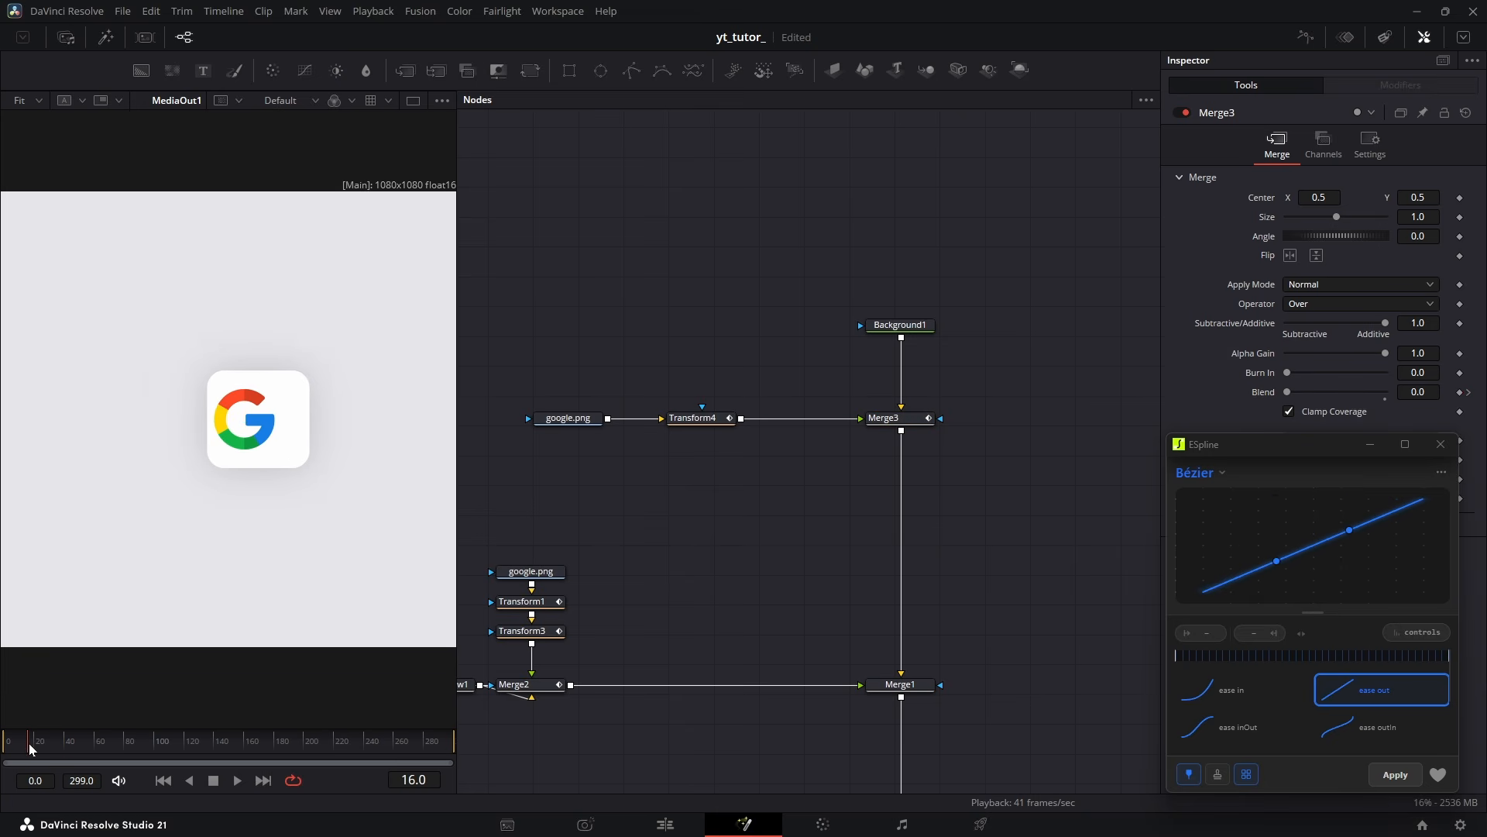
{"action": "key", "text": "space"}
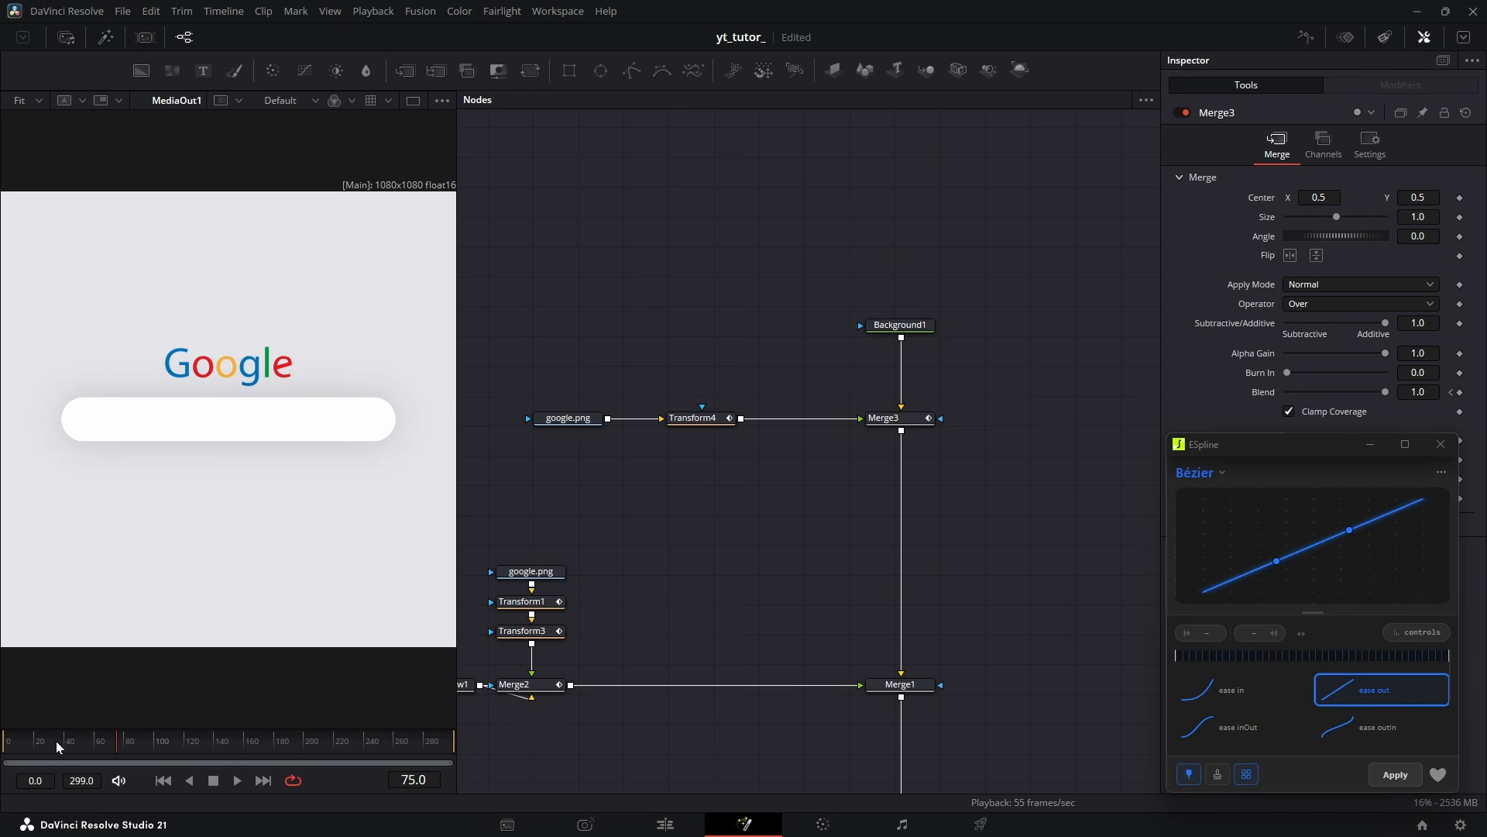
{"action": "key", "text": "space"}
{"action": "key", "text": "space"}
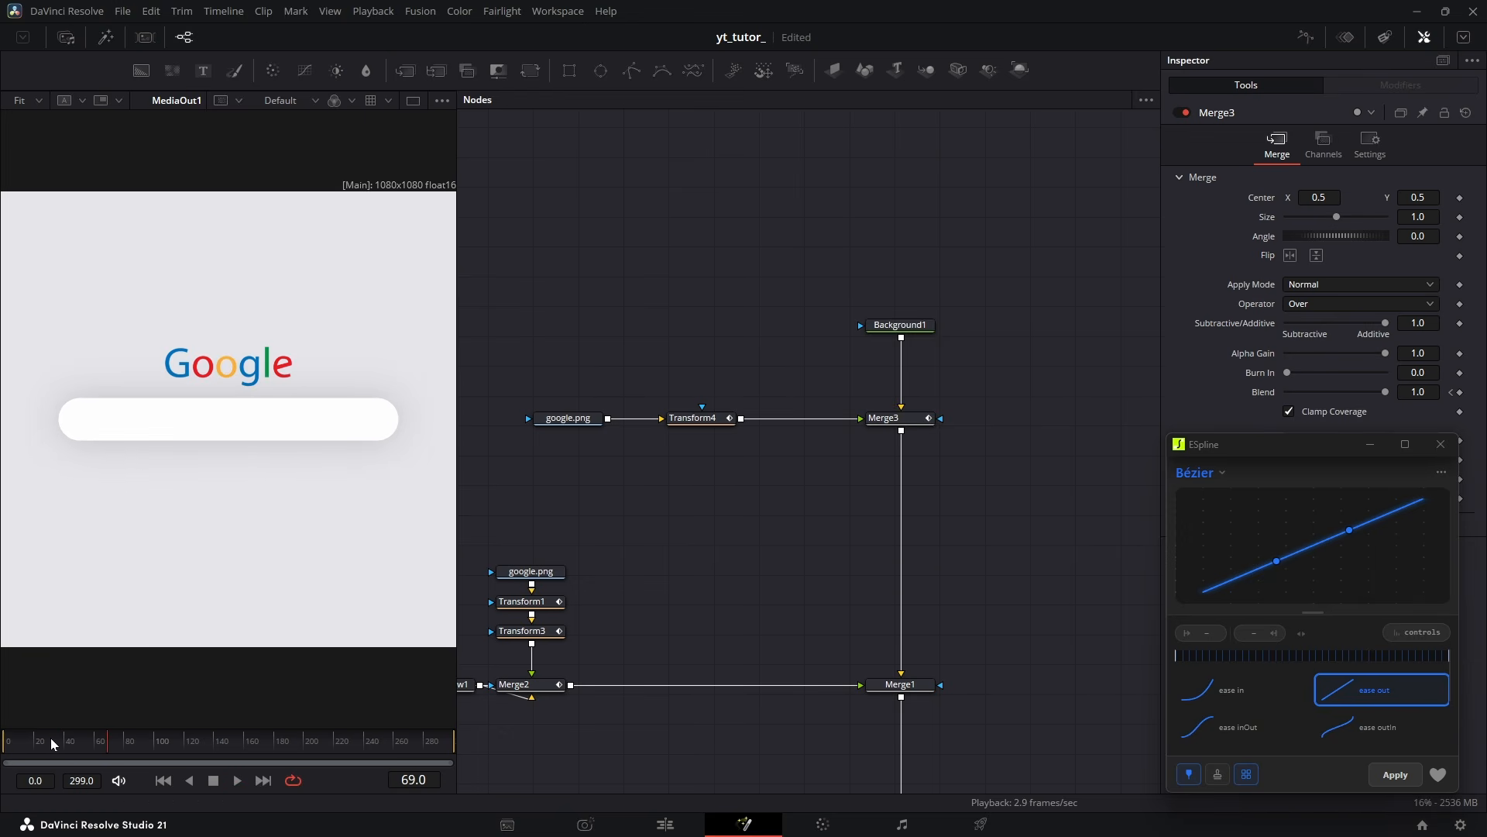
{"action": "left_click_drag", "start_coordinate": [52, 739], "coordinate": [104, 740]}
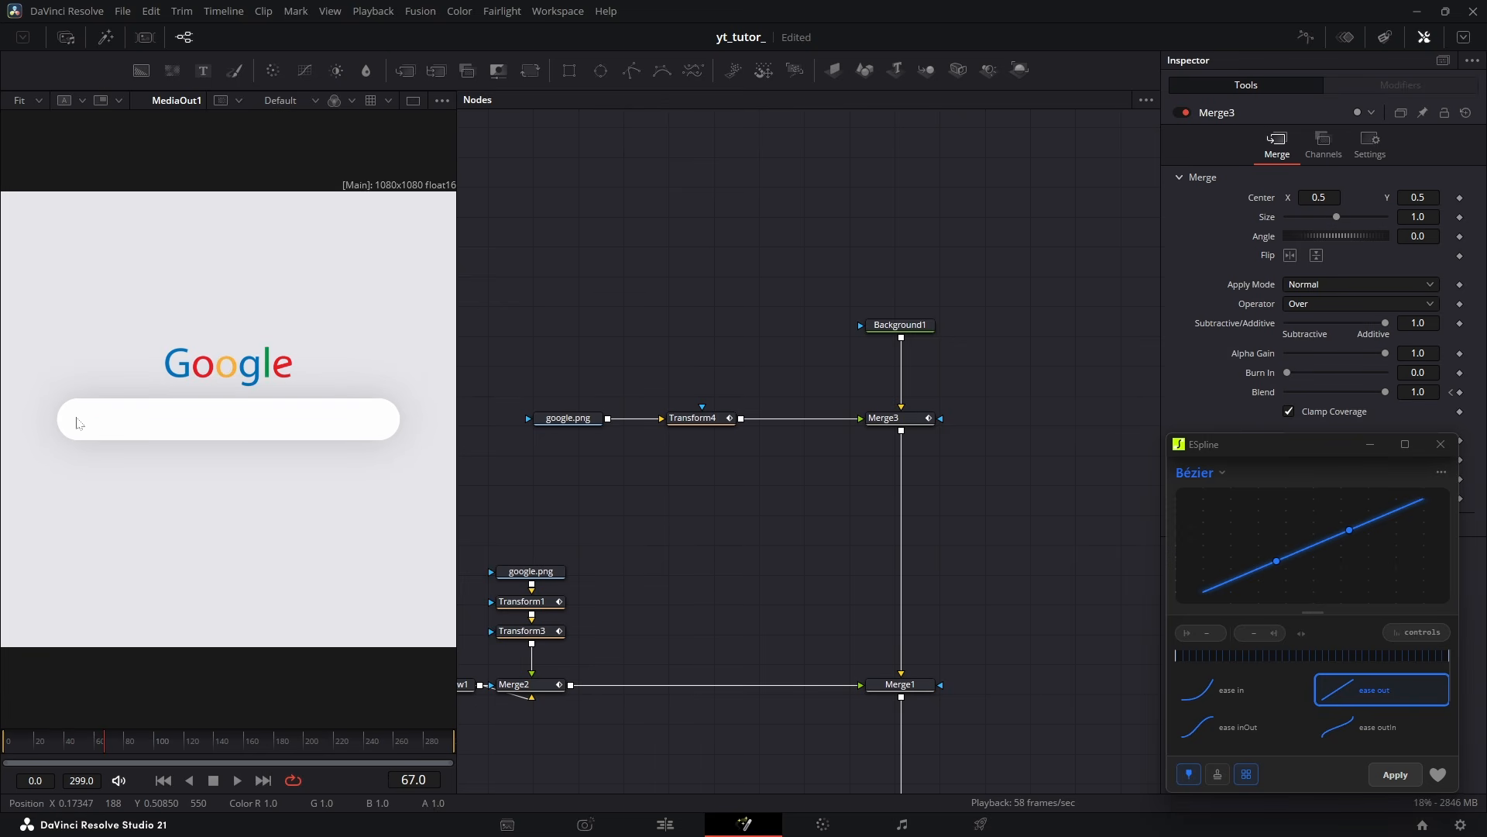
Add the microphone and search-interface-symbol images from the media pool to the node graph
{"action": "left_click", "coordinate": [66, 39]}
{"action": "left_click_drag", "start_coordinate": [294, 562], "coordinate": [715, 378]}
{"action": "left_click_drag", "start_coordinate": [362, 562], "coordinate": [832, 361]}
{"action": "left_click", "coordinate": [69, 39]}
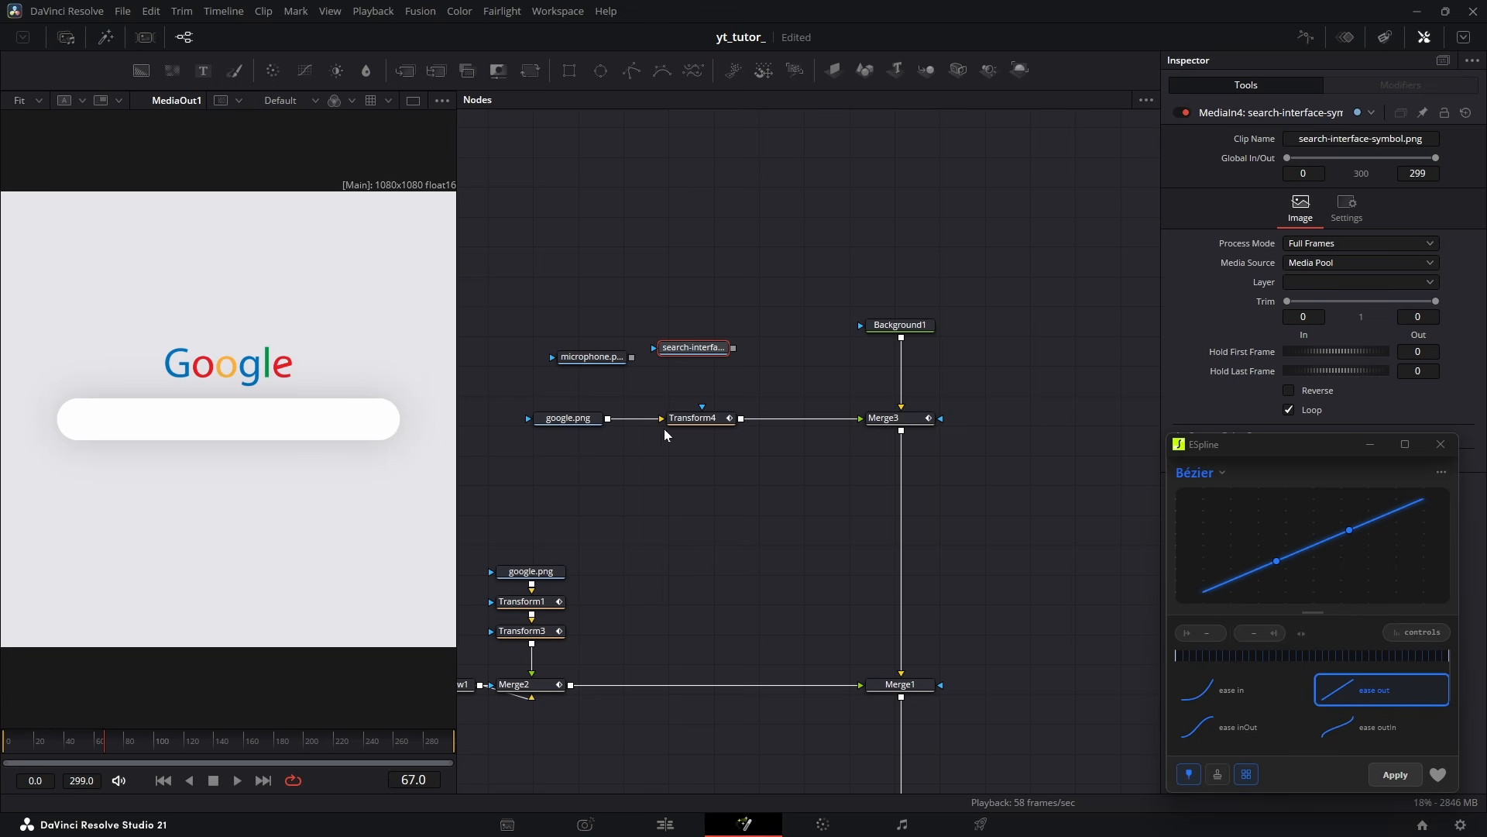
Merge the microphone image into the chain after Merge2 and add a Transform to it with Size 0.664
{"action": "left_click_drag", "start_coordinate": [662, 248], "coordinate": [738, 515]}
{"action": "mouse_move", "coordinate": [764, 512]}
{"action": "left_mouse_down"}
{"action": "mouse_move", "coordinate": [726, 625]}
{"action": "mouse_move", "coordinate": [752, 510]}
{"action": "left_mouse_up"}
{"action": "left_click", "coordinate": [753, 511]}
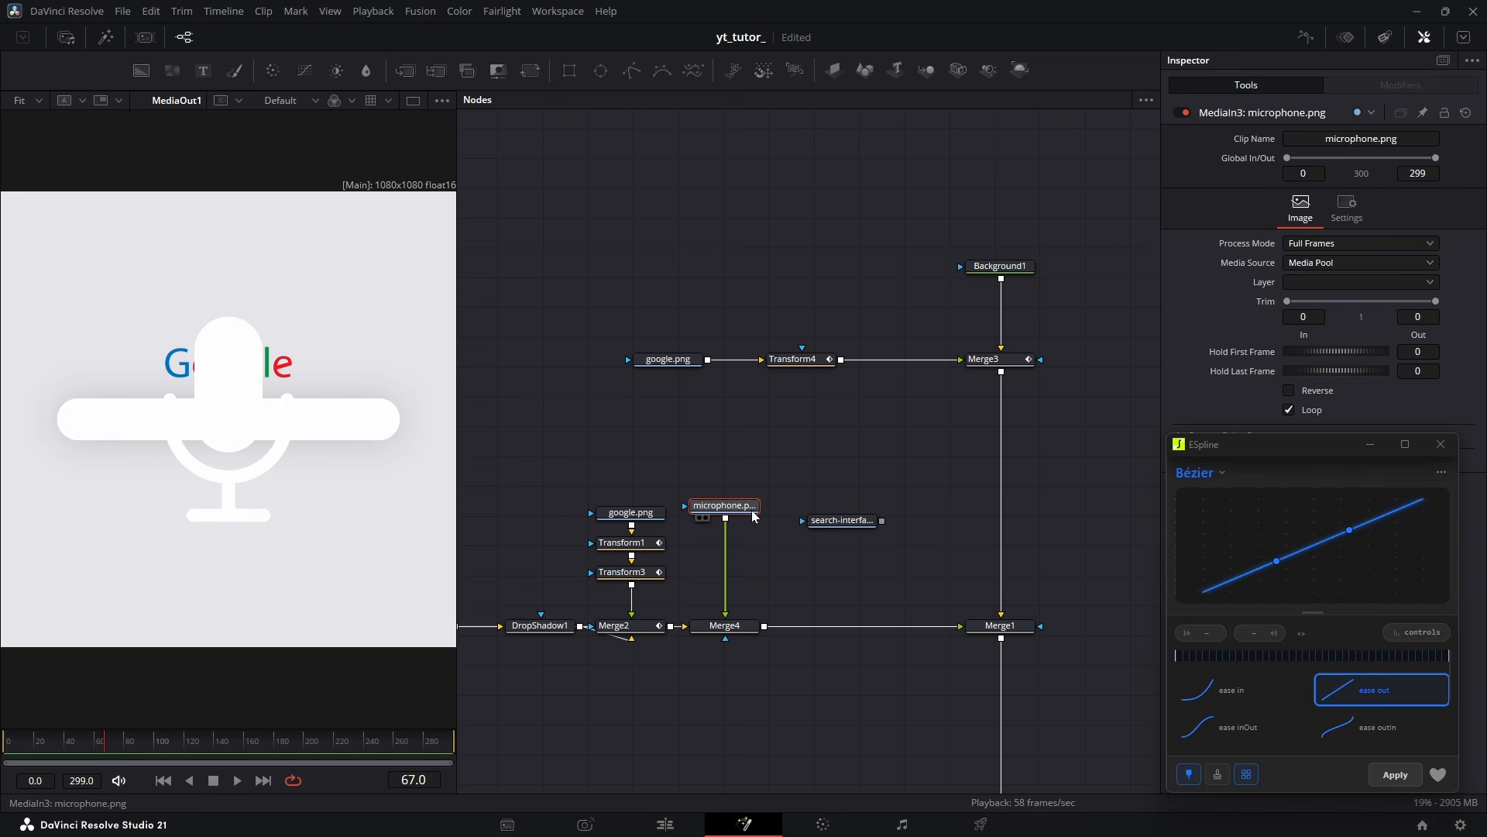
{"action": "key", "text": "t"}
{"action": "left_click_drag", "start_coordinate": [1418, 198], "coordinate": [1393, 197]}
{"action": "key", "text": "ctrl+z"}
{"action": "left_click_drag", "start_coordinate": [1418, 256], "coordinate": [1350, 255]}
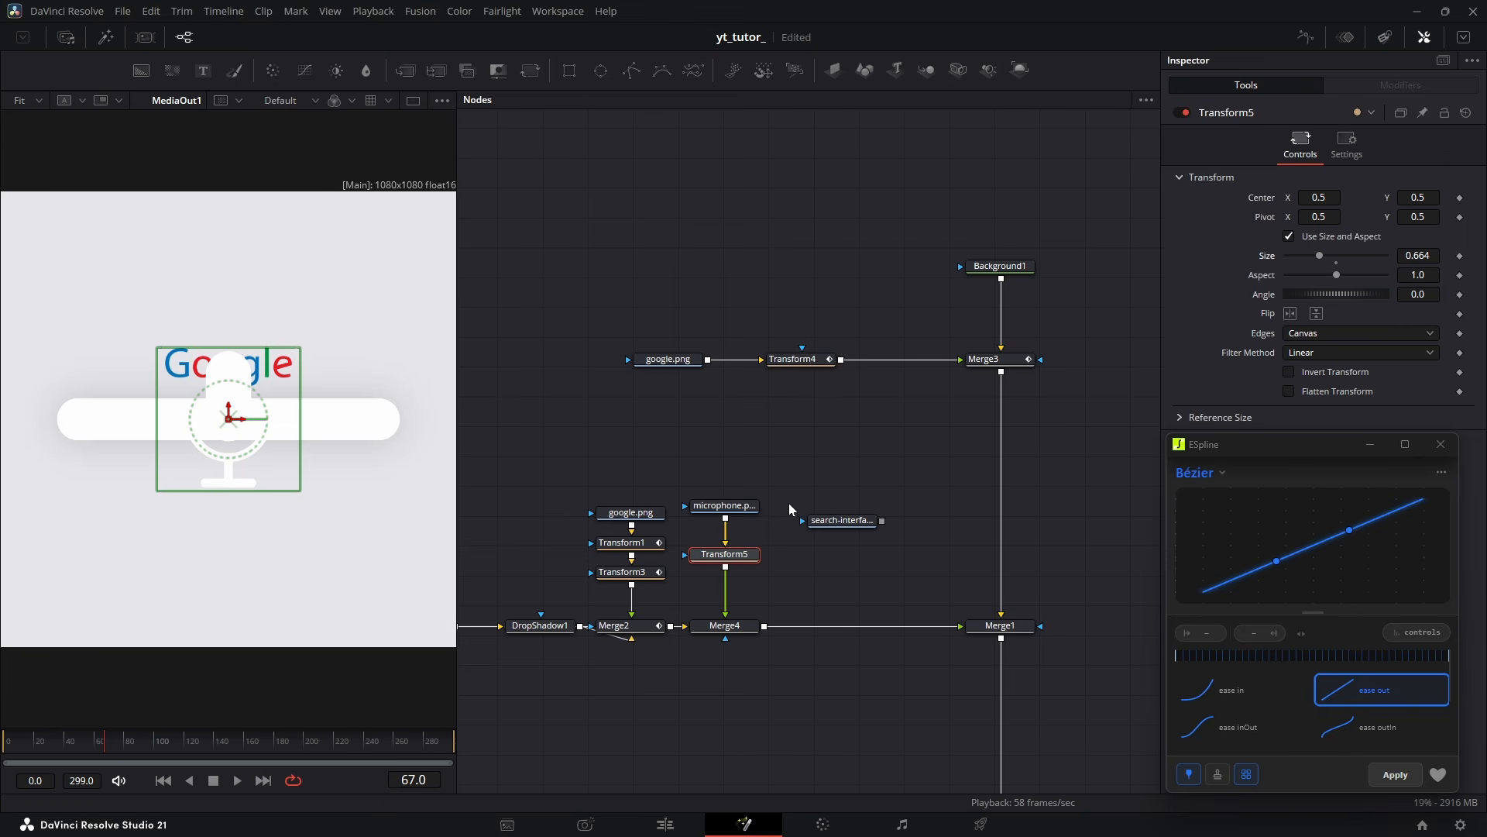
Shift the logo's nodes away from the microphone branch and space microphone.png and Transform5 further apart
{"action": "left_click_drag", "start_coordinate": [665, 453], "coordinate": [514, 634]}
{"action": "left_click_drag", "start_coordinate": [612, 626], "coordinate": [540, 625]}
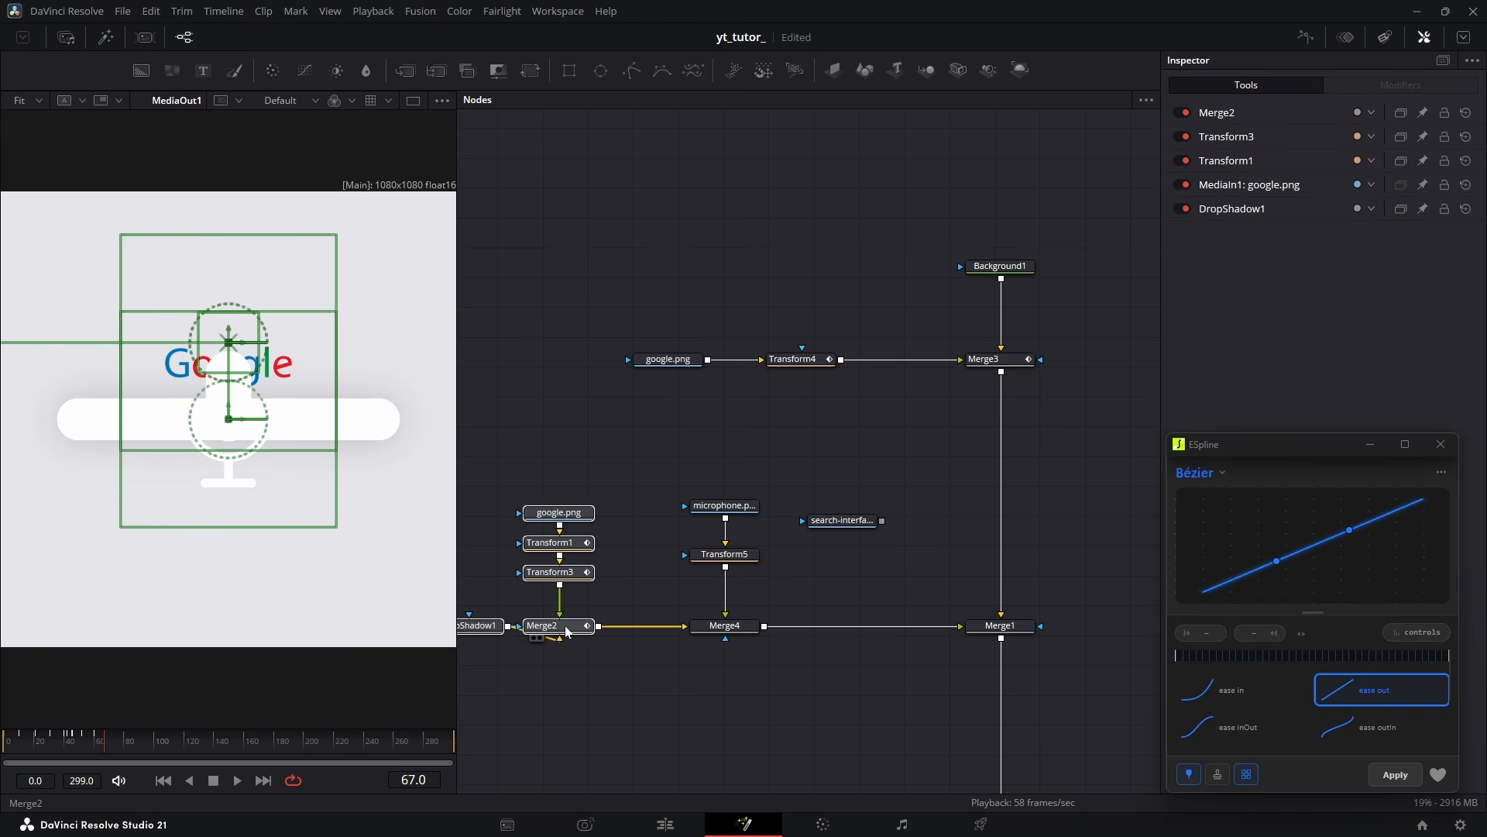
{"action": "left_click_drag", "start_coordinate": [729, 555], "coordinate": [730, 591]}
{"action": "left_click_drag", "start_coordinate": [728, 506], "coordinate": [728, 486]}
{"action": "scroll", "coordinate": [764, 554], "scroll_direction": "up", "scroll_amount": 2}
{"action": "left_click", "coordinate": [598, 502]}
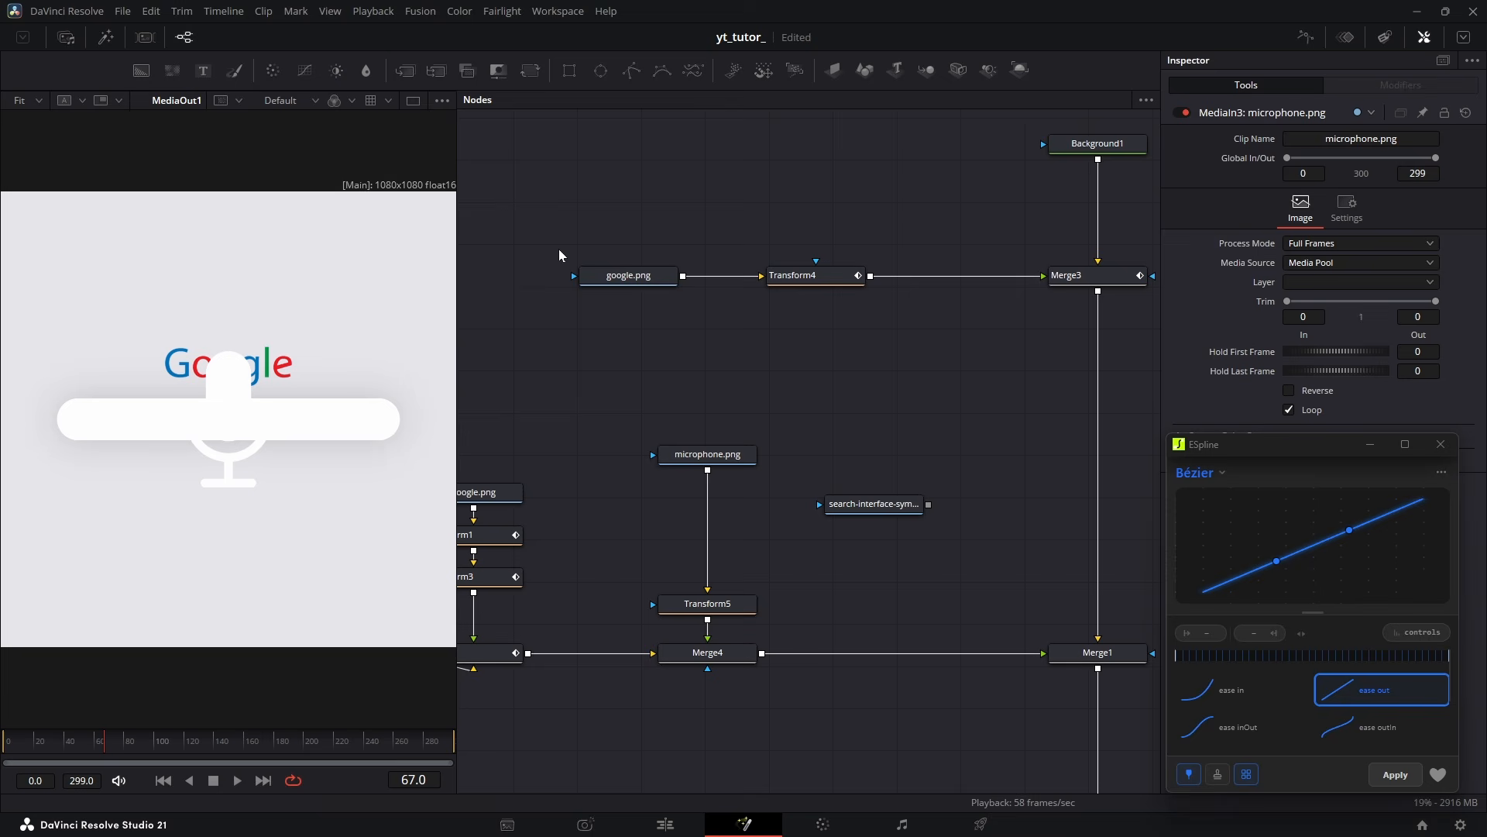
{"action": "left_click_drag", "start_coordinate": [148, 92], "coordinate": [383, 318]}
{"action": "left_click_drag", "start_coordinate": [631, 525], "coordinate": [634, 525]}
{"action": "left_click_drag", "start_coordinate": [707, 557], "coordinate": [577, 525]}
{"action": "left_click_drag", "start_coordinate": [686, 525], "coordinate": [692, 608]}
{"action": "left_click_drag", "start_coordinate": [846, 313], "coordinate": [795, 329]}
{"action": "left_click_drag", "start_coordinate": [922, 336], "coordinate": [922, 294]}
{"action": "left_click_drag", "start_coordinate": [794, 368], "coordinate": [804, 331]}
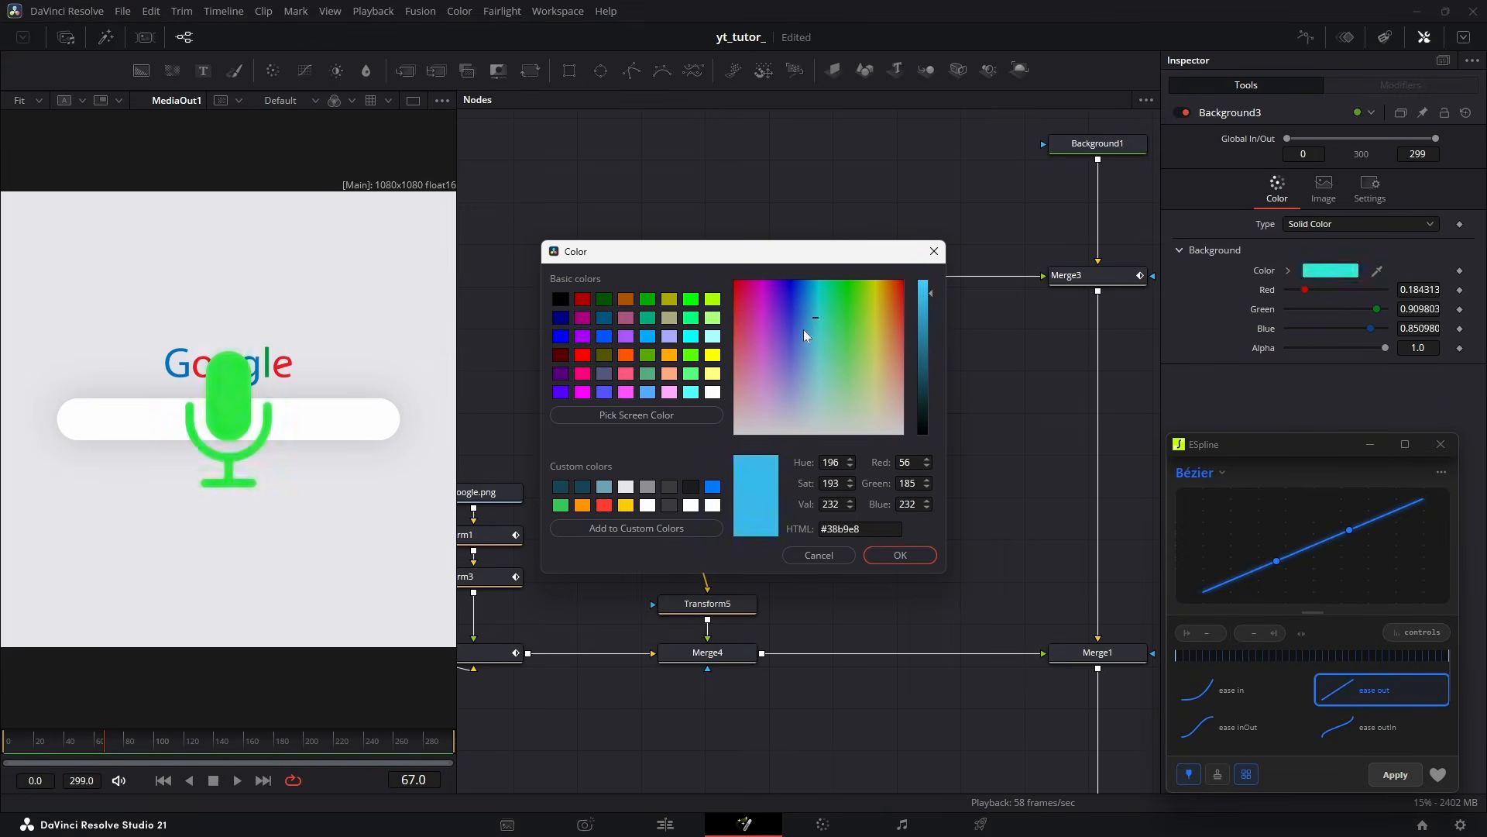
{"action": "left_click", "coordinate": [818, 555]}
{"action": "key", "text": "Delete"}
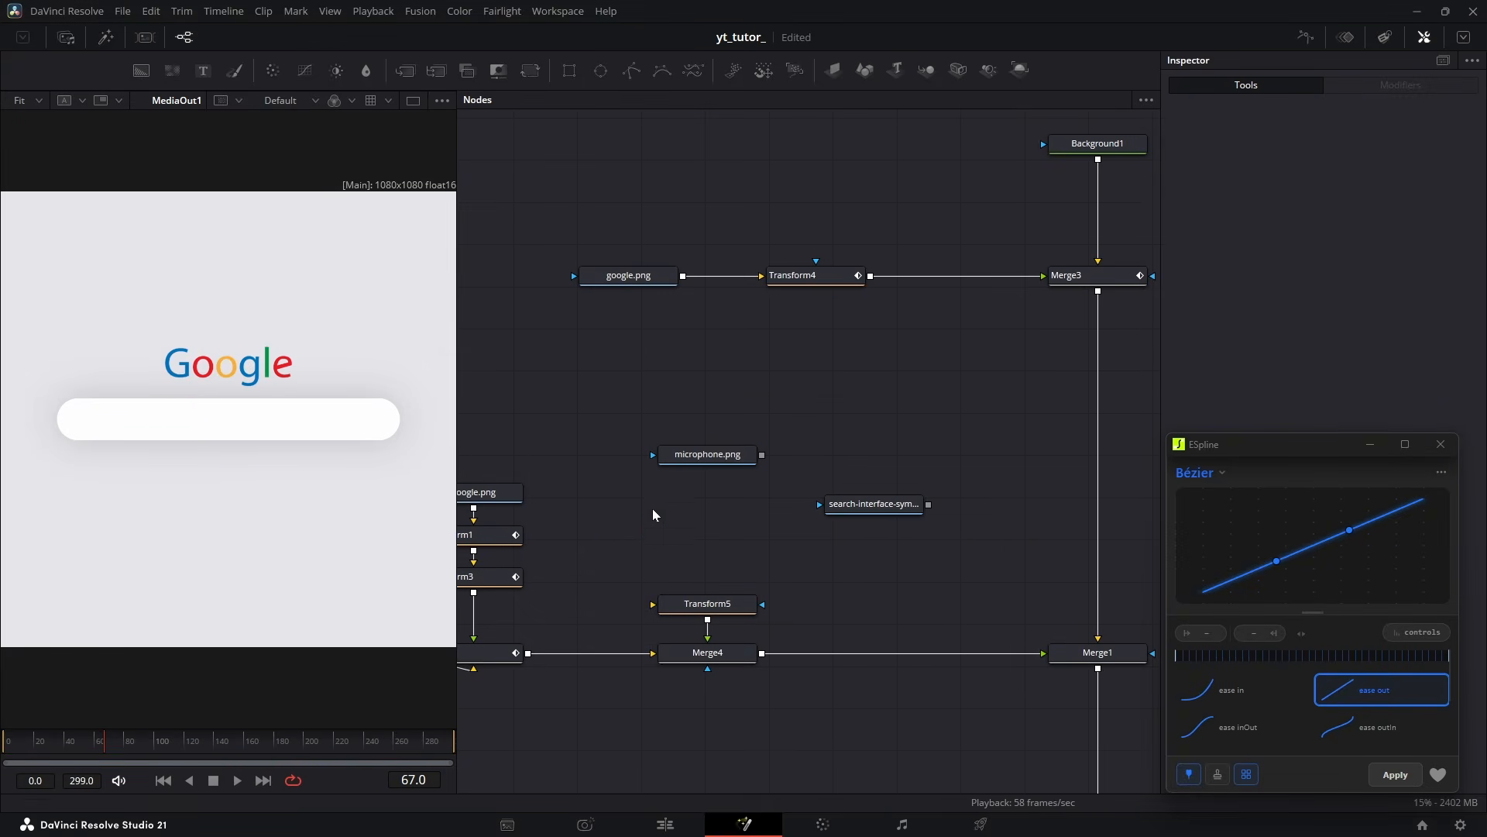
Insert a Color Generator between microphone.png and Transform5, with the microphone image also feeding its mask input
{"action": "key", "text": "shift+space"}
{"action": "type", "text": "color"}
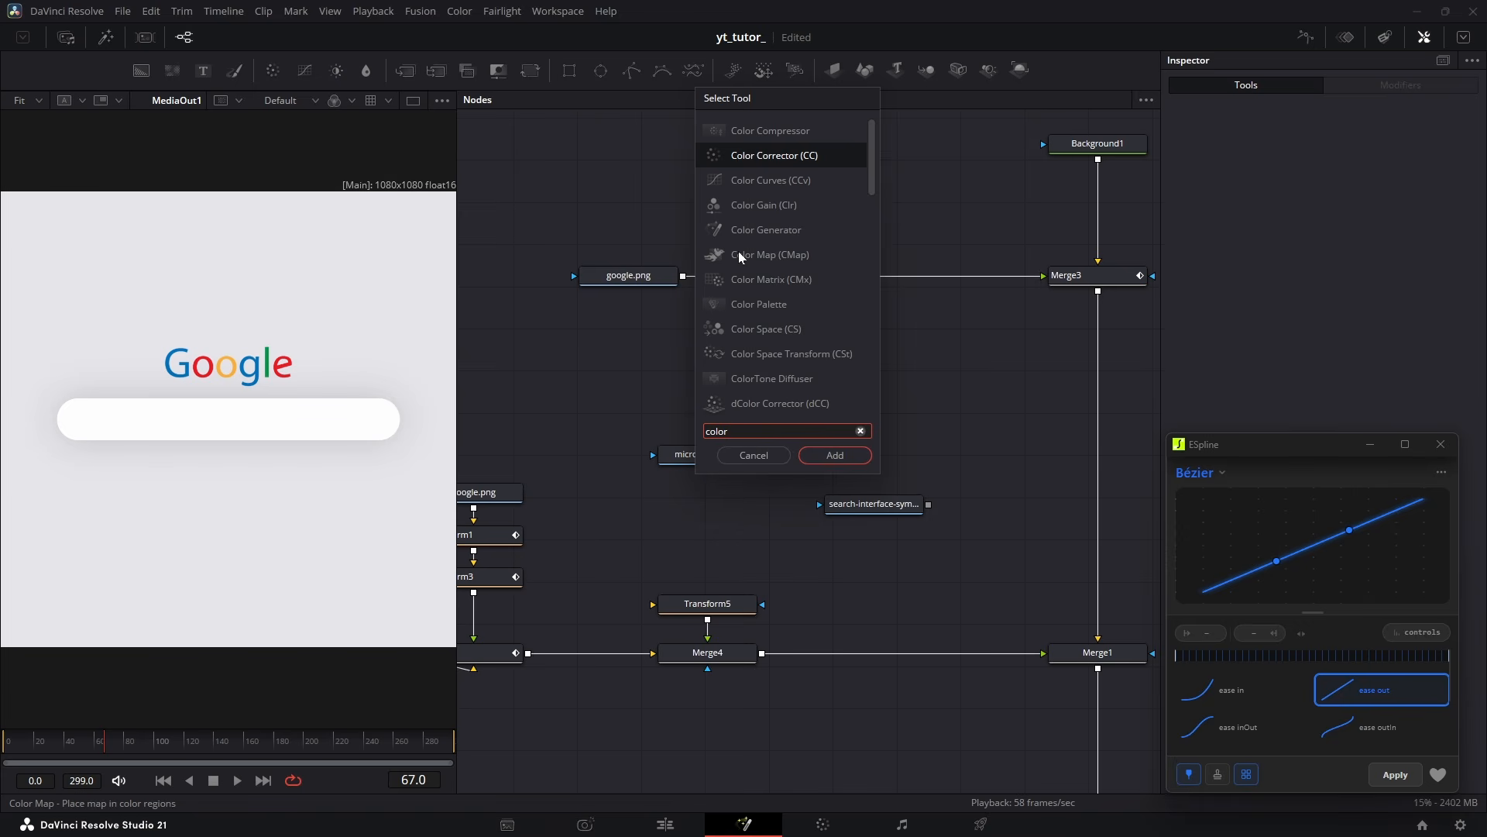
{"action": "left_click", "coordinate": [795, 231]}
{"action": "left_click", "coordinate": [831, 456]}
{"action": "left_click_drag", "start_coordinate": [678, 505], "coordinate": [749, 525]}
{"action": "left_click_drag", "start_coordinate": [762, 455], "coordinate": [708, 604]}
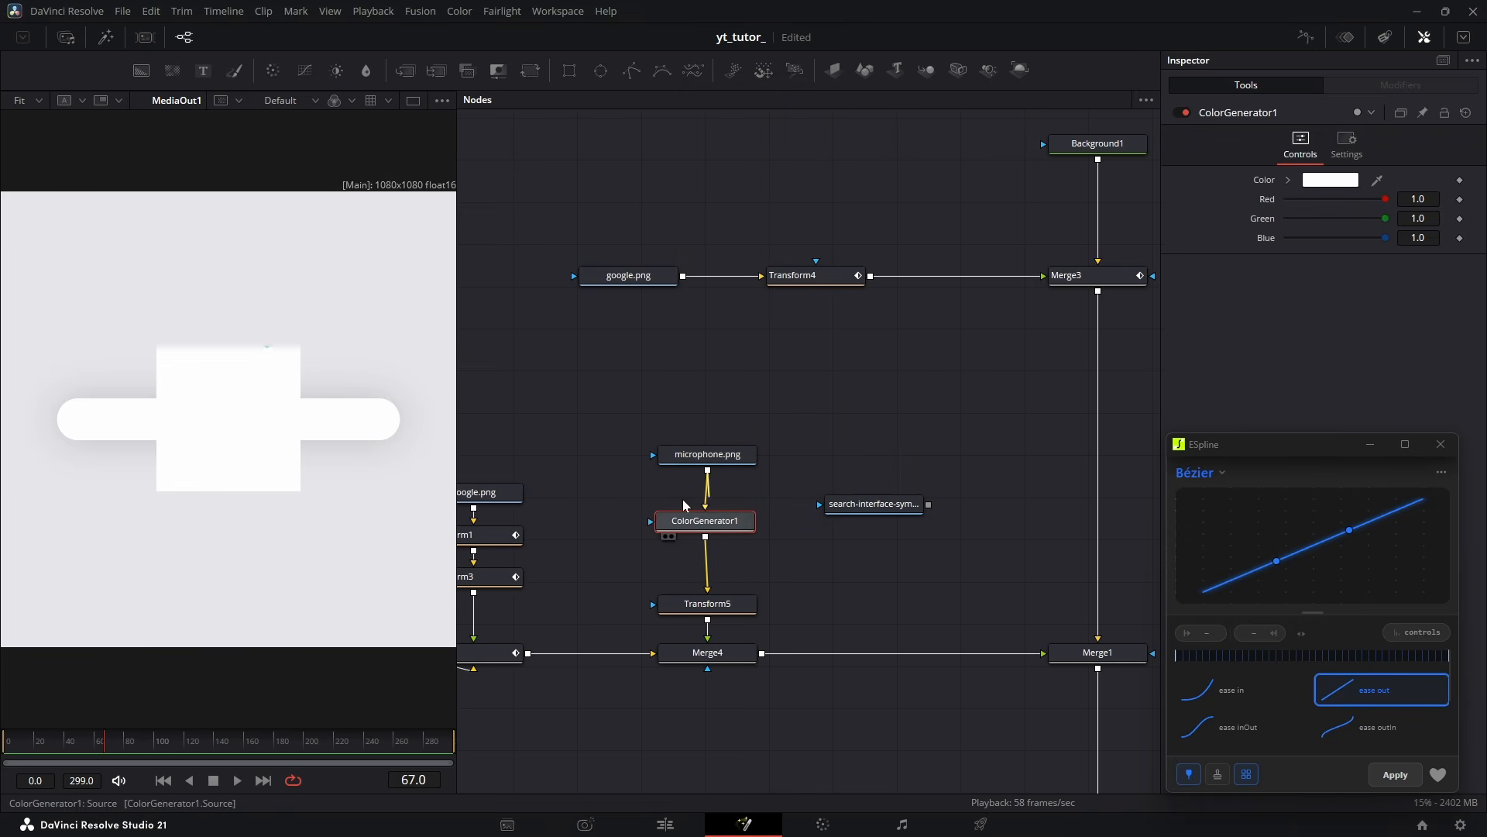
{"action": "left_click_drag", "start_coordinate": [710, 472], "coordinate": [649, 531]}
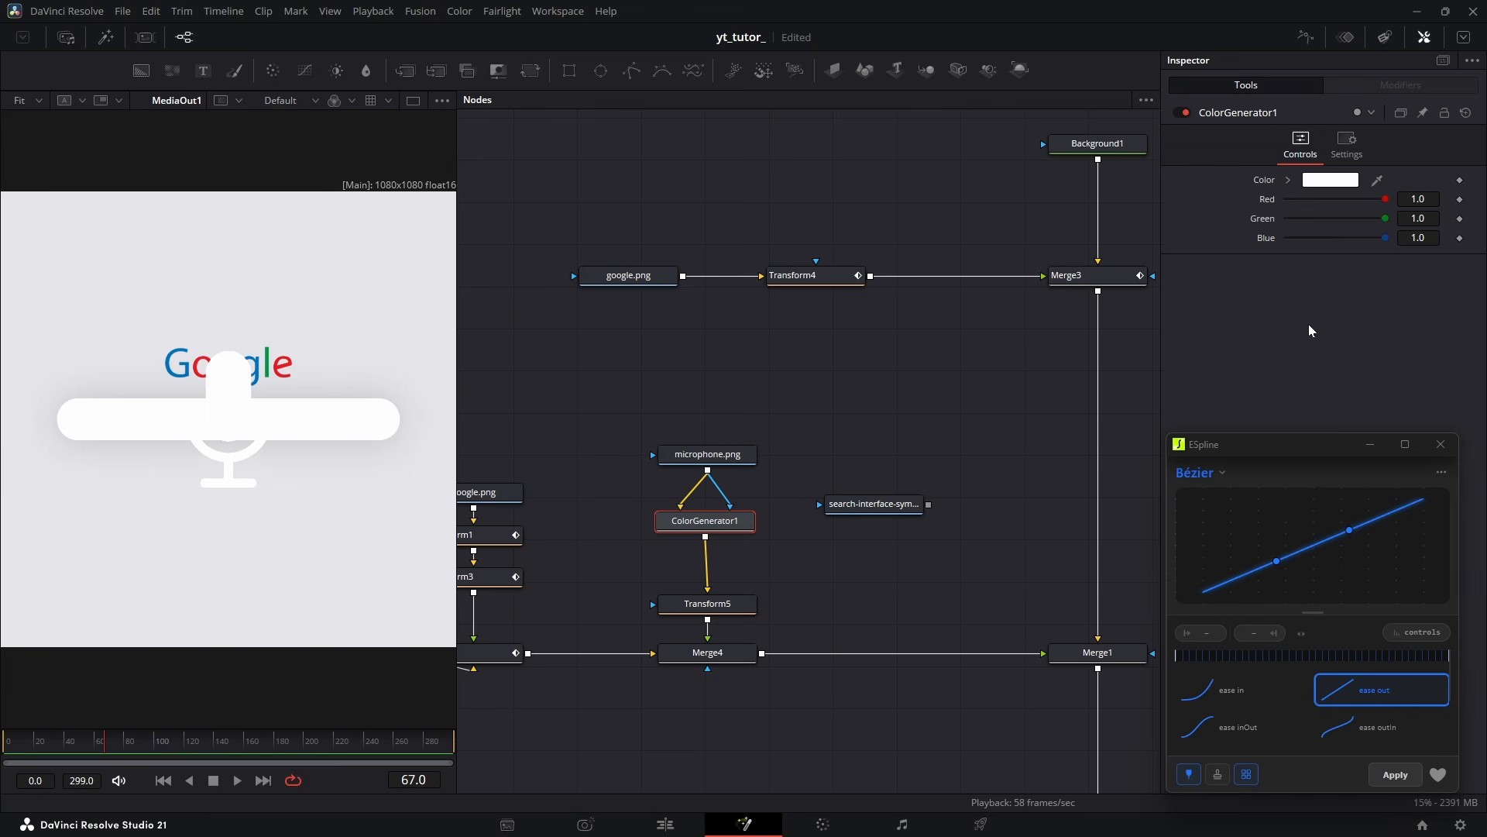
Set the microphone's Color Generator to dark grey #3a3a3c
{"action": "left_click", "coordinate": [1331, 180]}
{"action": "left_click_drag", "start_coordinate": [811, 305], "coordinate": [821, 348]}
{"action": "left_click", "coordinate": [671, 490]}
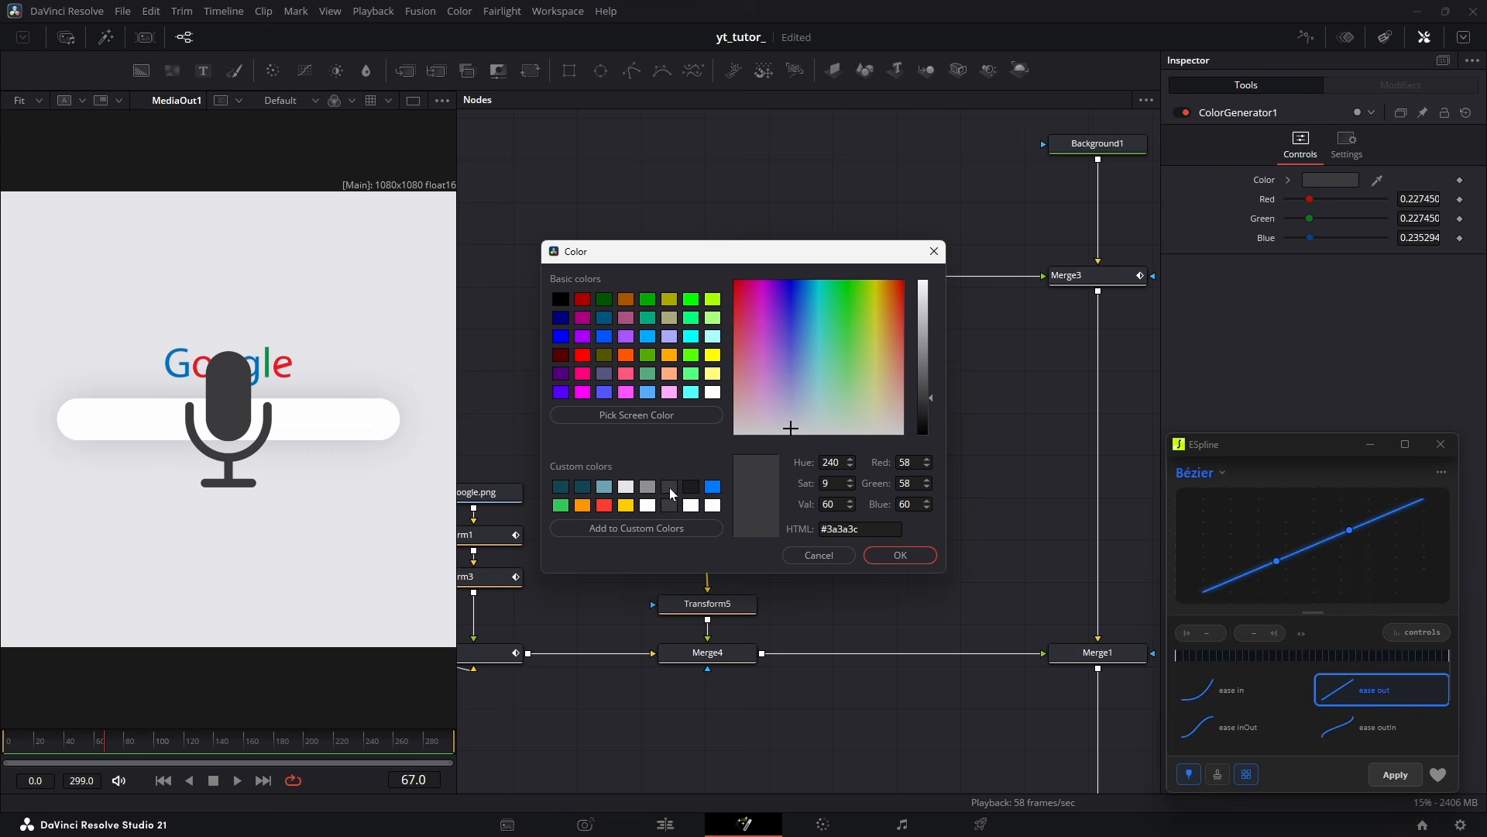
{"action": "left_click", "coordinate": [899, 556]}
Scale the microphone to Size 0.104 in Transform5 and move it to the pill's right end at Center X 1.129
{"action": "left_click", "coordinate": [708, 603]}
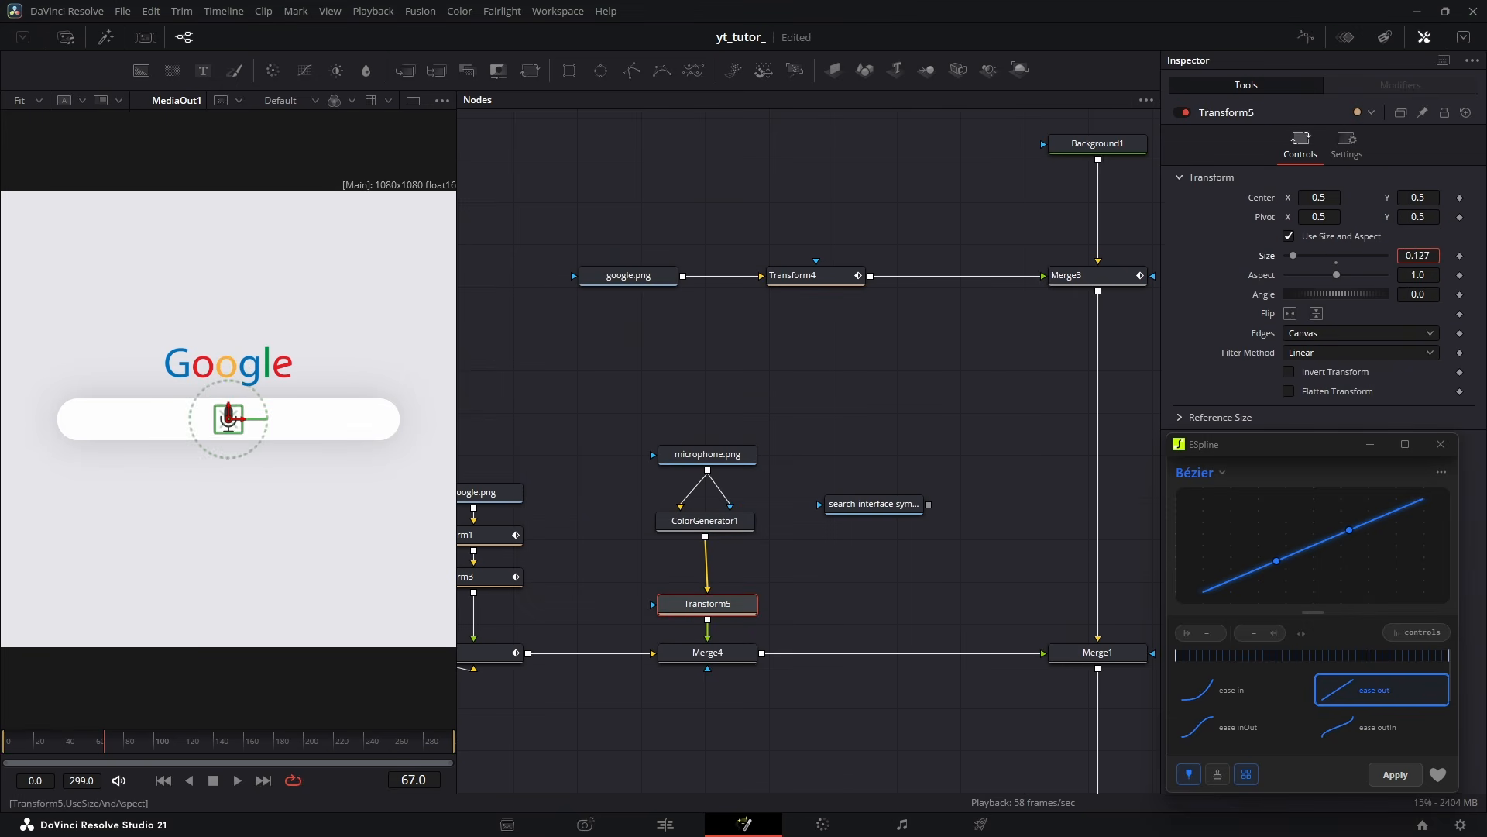
{"action": "left_click_drag", "start_coordinate": [229, 418], "coordinate": [362, 418]}
{"action": "left_click", "coordinate": [910, 356]}
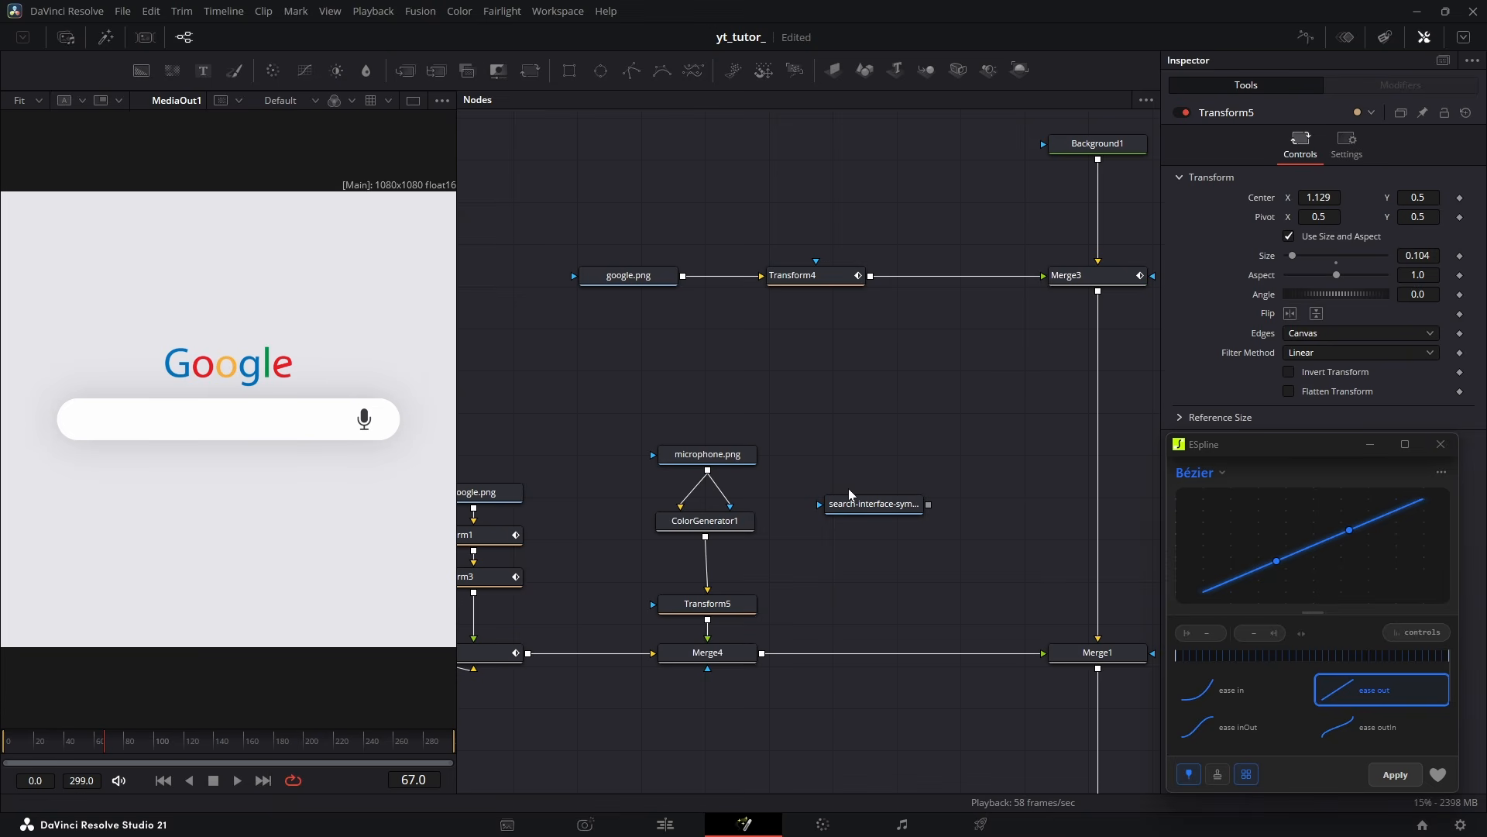
Merge the search icon into the chain after Merge4 and recolour it with a masked copy of the Color Generator
{"action": "left_click_drag", "start_coordinate": [850, 495], "coordinate": [824, 448]}
{"action": "left_click_drag", "start_coordinate": [902, 458], "coordinate": [762, 653]}
{"action": "key", "text": "ctrl+v"}
{"action": "left_click_drag", "start_coordinate": [847, 473], "coordinate": [872, 511]}
{"action": "left_click_drag", "start_coordinate": [847, 540], "coordinate": [848, 639]}
Add a Transform to the search icon with Size 0.092 and place it at the pill's left end at Center X -0.142
{"action": "left_click", "coordinate": [530, 71]}
{"action": "left_click_drag", "start_coordinate": [1336, 255], "coordinate": [1293, 255]}
{"action": "left_click_drag", "start_coordinate": [1319, 197], "coordinate": [1270, 198]}
{"action": "left_click", "coordinate": [1029, 402]}
{"action": "left_click_drag", "start_coordinate": [1418, 256], "coordinate": [1416, 256]}
{"action": "left_click_drag", "start_coordinate": [1319, 197], "coordinate": [1321, 198]}
{"action": "left_click_drag", "start_coordinate": [707, 604], "coordinate": [705, 571]}
{"action": "left_click_drag", "start_coordinate": [1319, 198], "coordinate": [1321, 198]}
{"action": "left_click", "coordinate": [955, 397]}
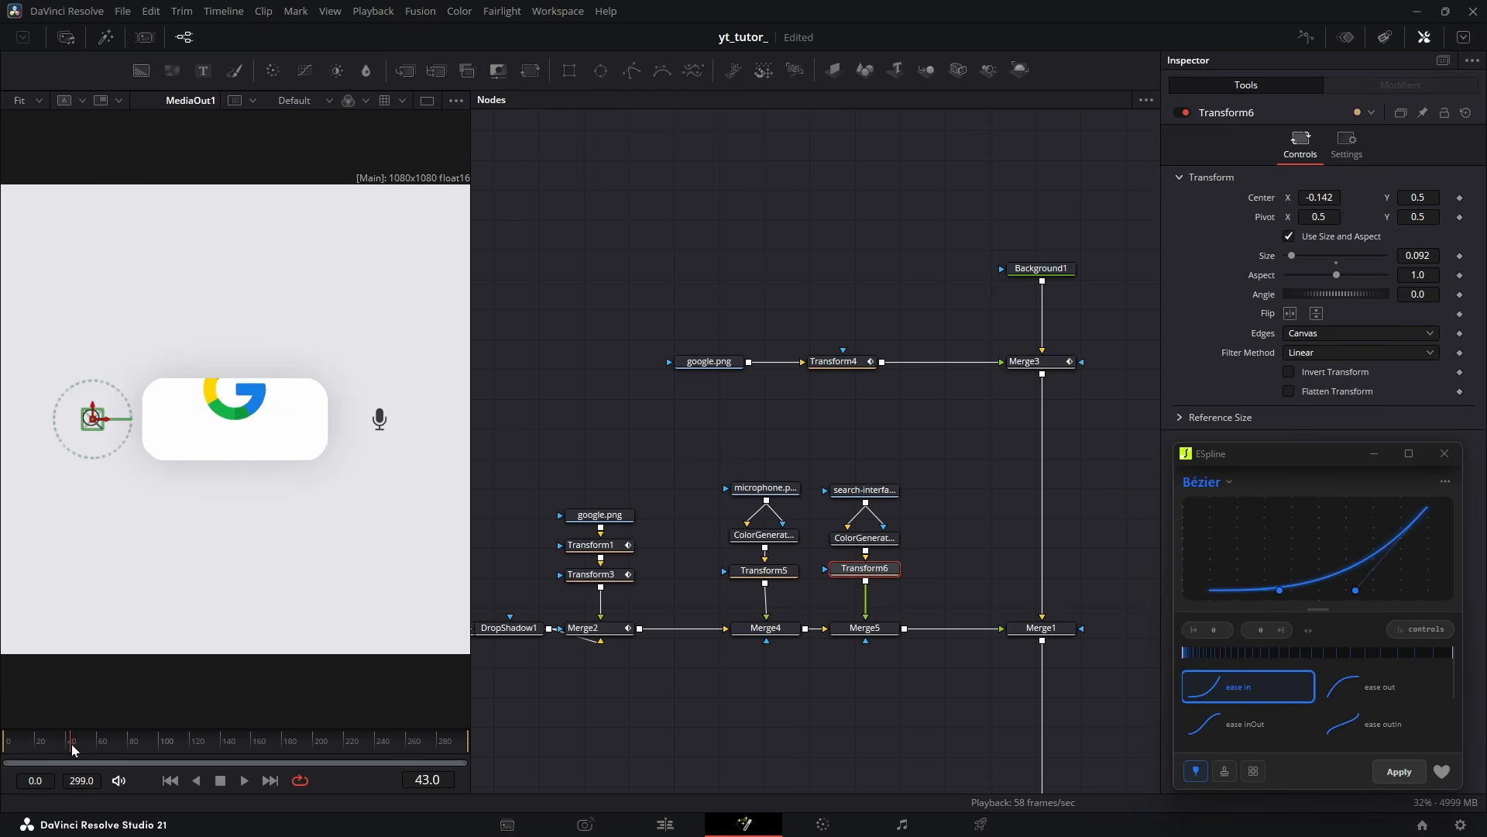
Keyframe the search icon's Center in Transform6 from Y 0.302 at frame 50 to Y 0.5 at frame 90
{"action": "left_click_drag", "start_coordinate": [66, 751], "coordinate": [83, 750]}
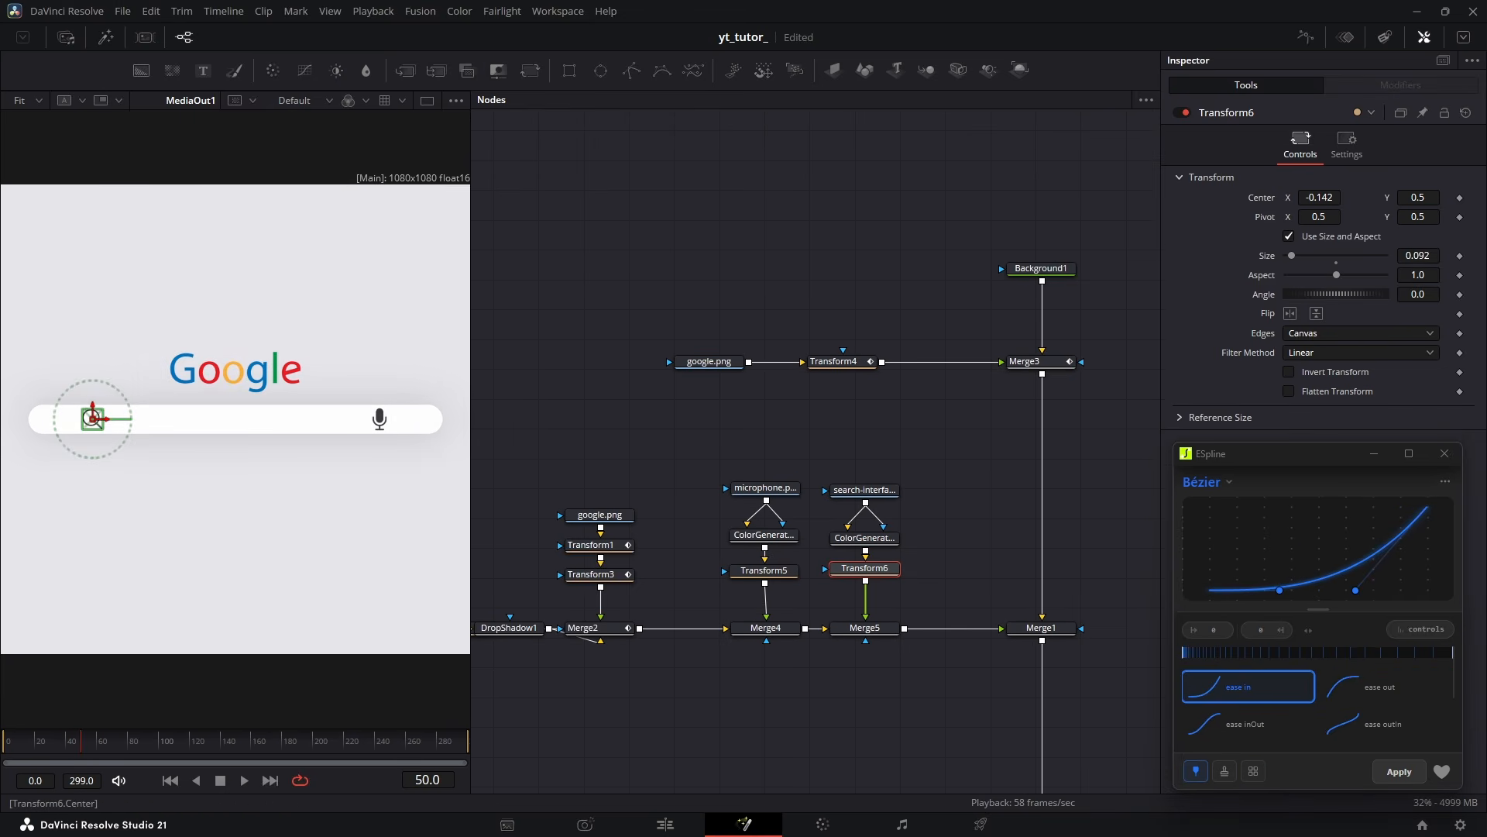
{"action": "left_click", "coordinate": [1460, 199]}
{"action": "left_click", "coordinate": [145, 752]}
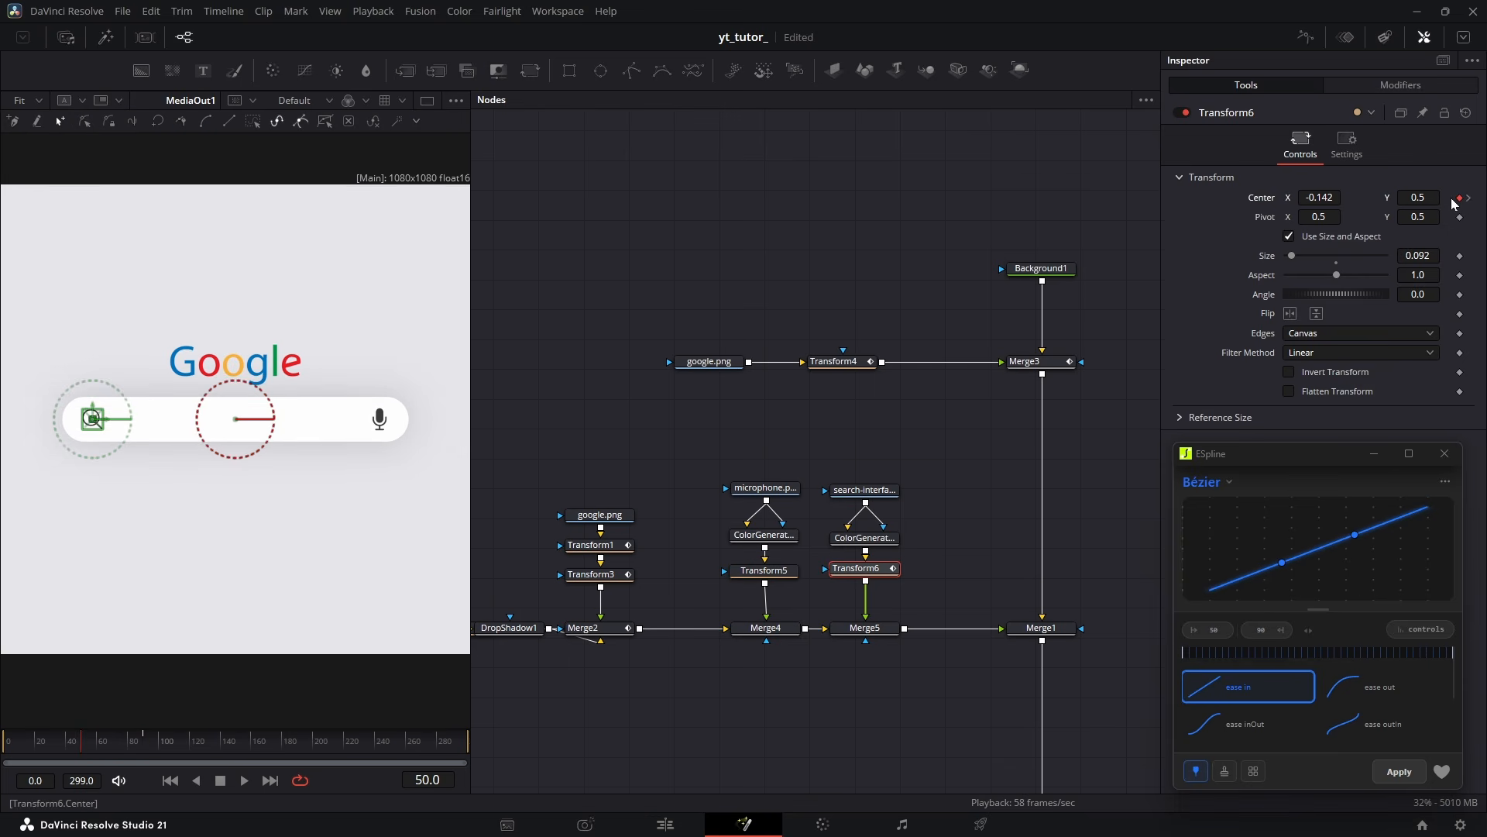
{"action": "left_click_drag", "start_coordinate": [1419, 199], "coordinate": [1265, 198]}
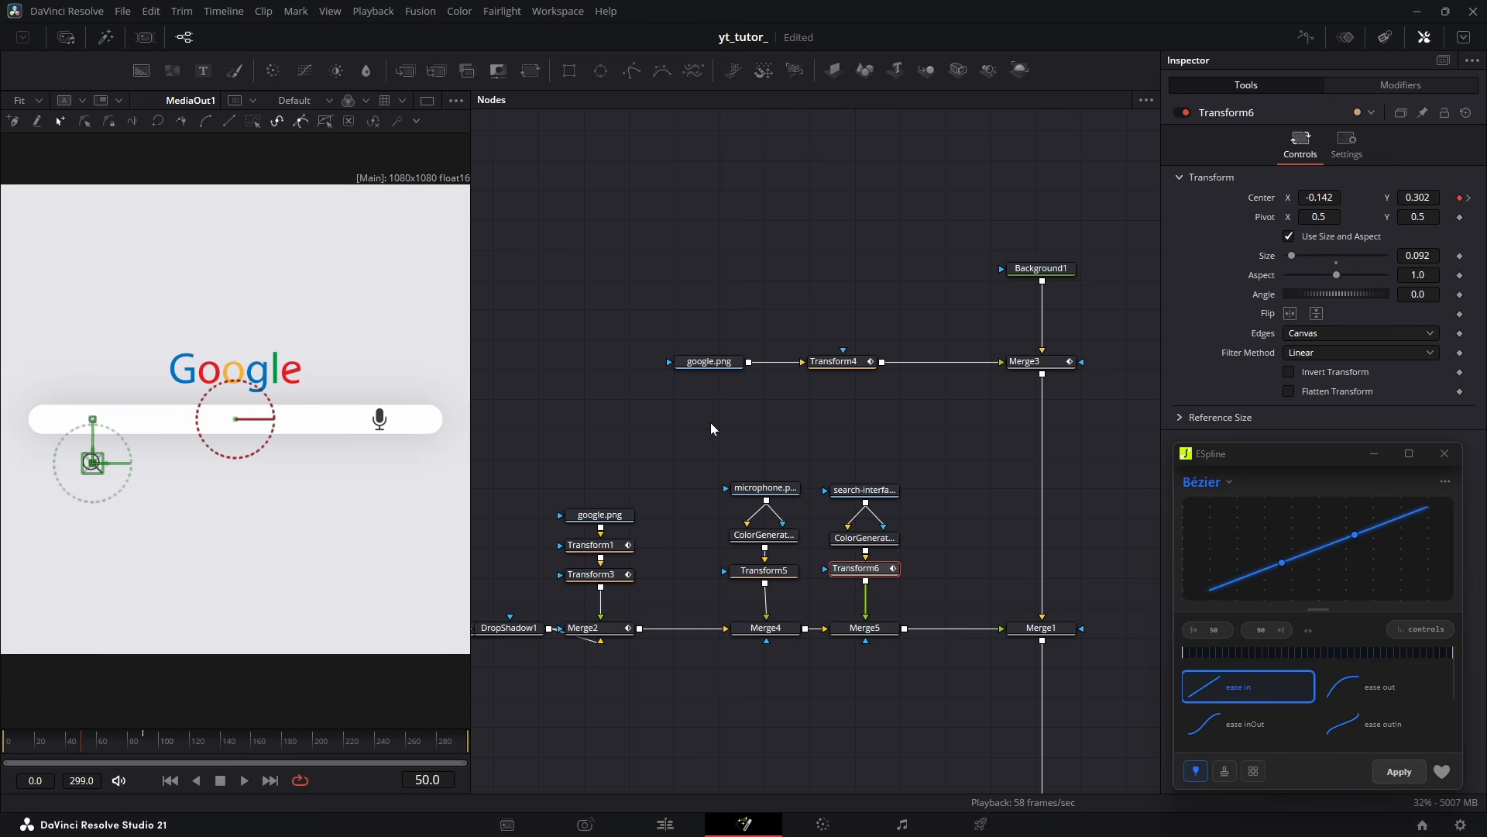
Move DropShadow1 above the node chain and connect Transform2's output as the effect mask of Merge4 and Merge5
{"action": "left_click", "coordinate": [129, 519]}
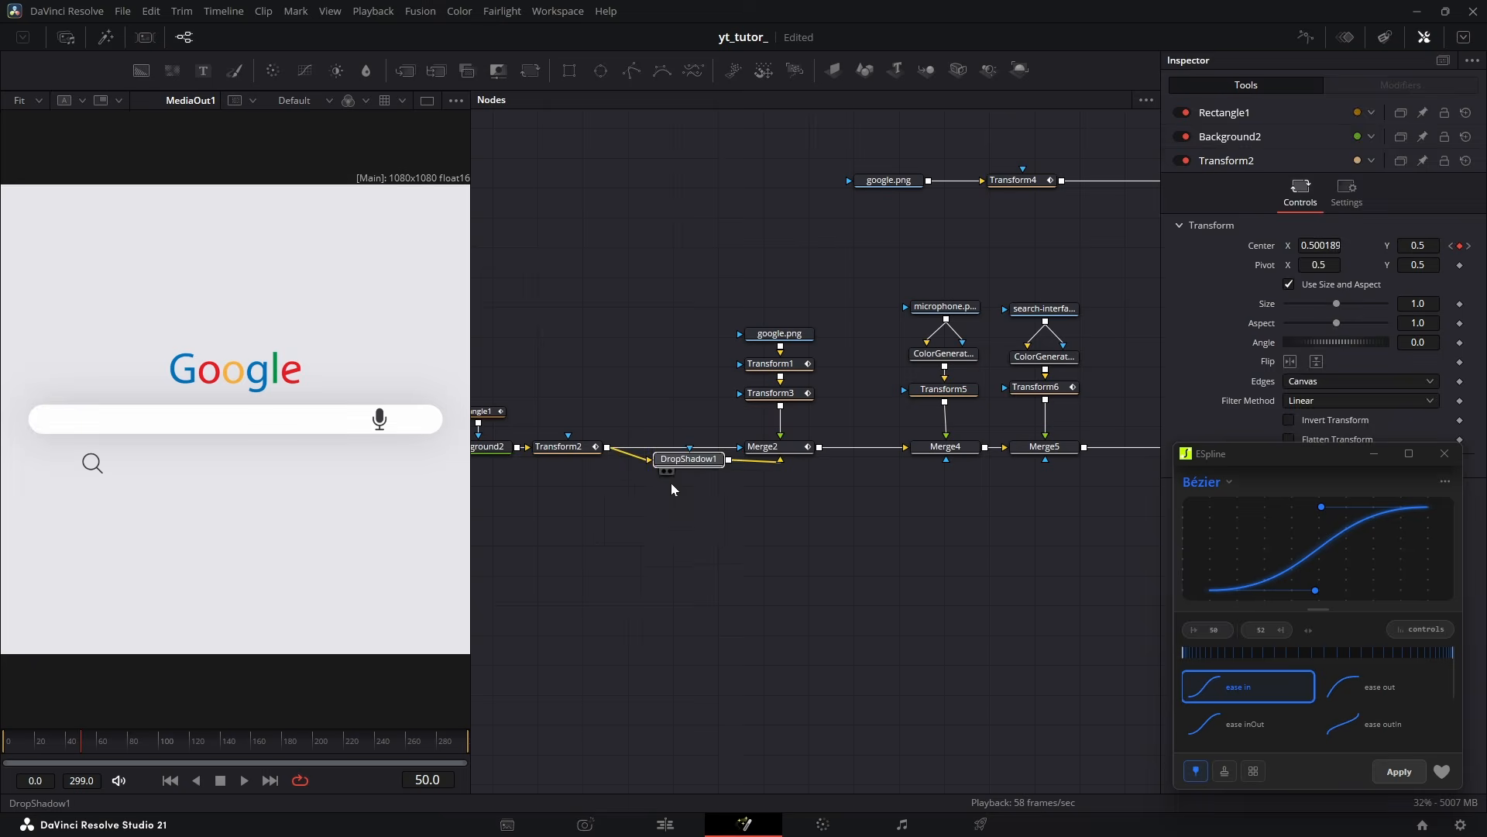
{"action": "scroll", "coordinate": [687, 430], "scroll_direction": "down", "scroll_amount": 3}
{"action": "left_click_drag", "start_coordinate": [685, 458], "coordinate": [842, 426]}
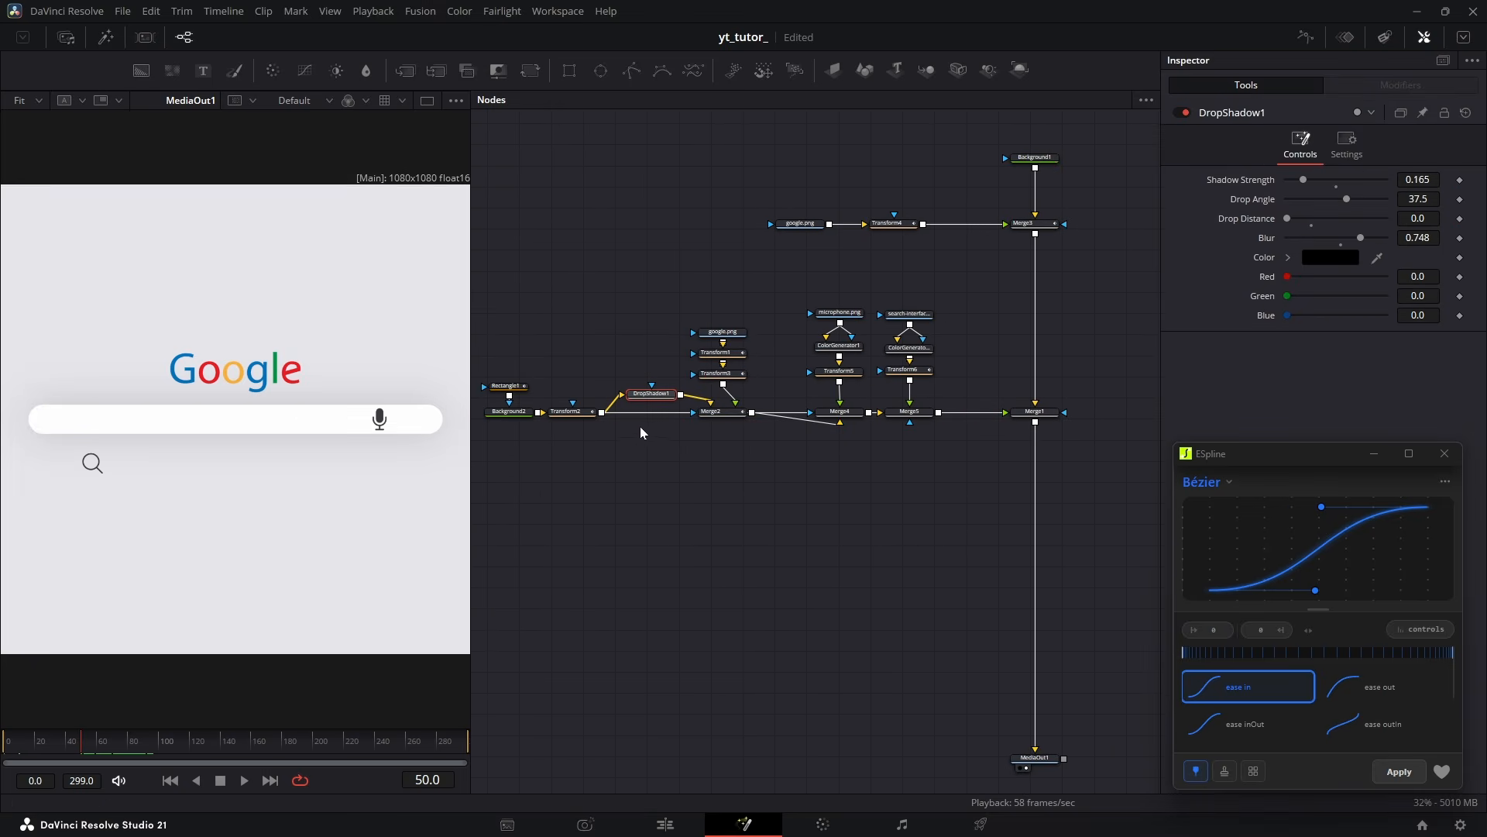
{"action": "left_click_drag", "start_coordinate": [602, 419], "coordinate": [914, 426]}
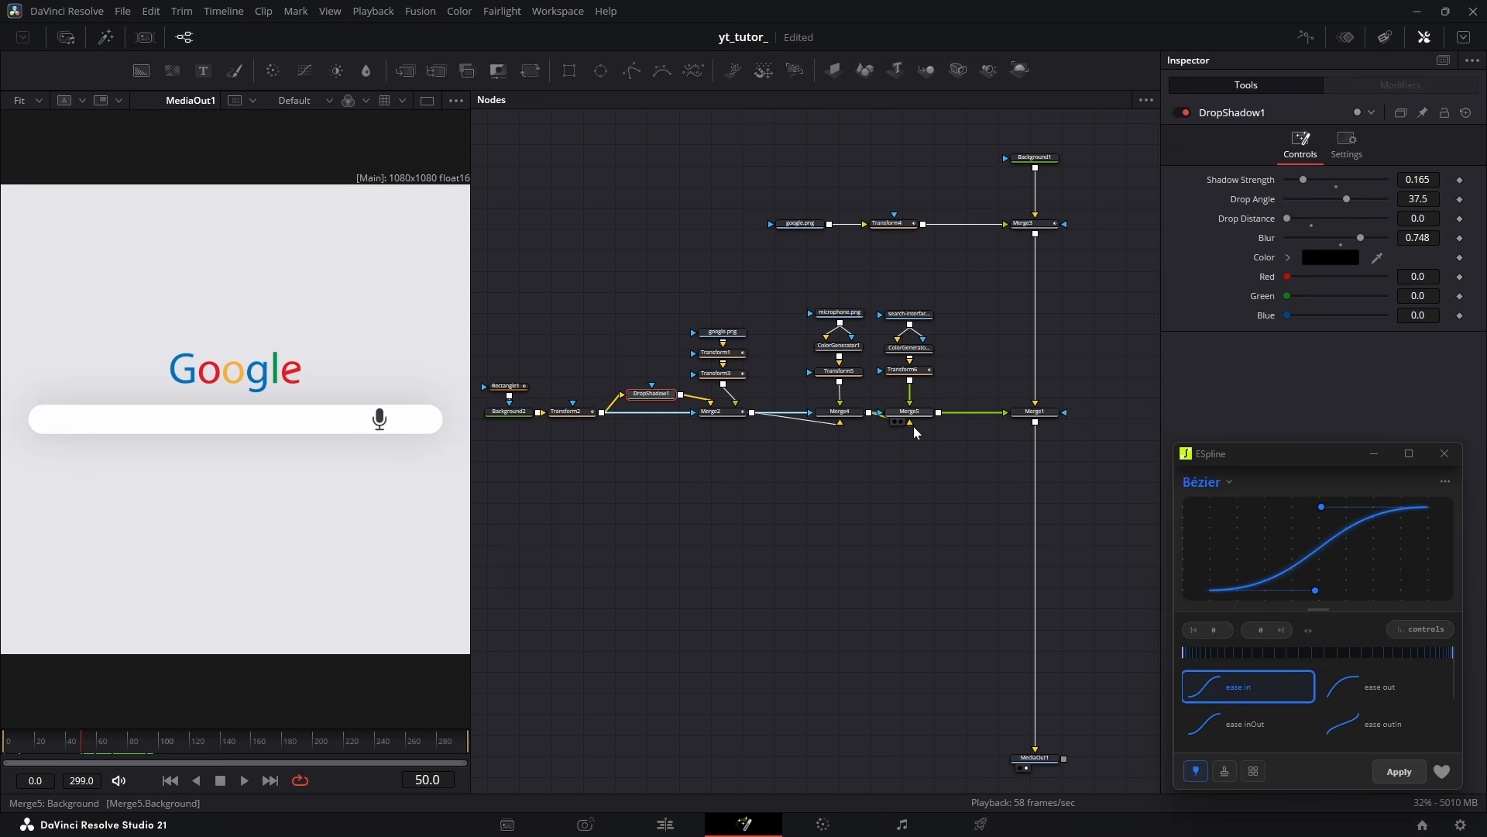
Switch the ESpline curve type from Bézier to Spring and choose the spring out preset
{"action": "scroll", "coordinate": [787, 462], "scroll_direction": "up", "scroll_amount": 3}
{"action": "mouse_move", "coordinate": [82, 743]}
{"action": "left_mouse_down"}
{"action": "mouse_move", "coordinate": [125, 743]}
{"action": "mouse_move", "coordinate": [85, 757]}
{"action": "left_mouse_up"}
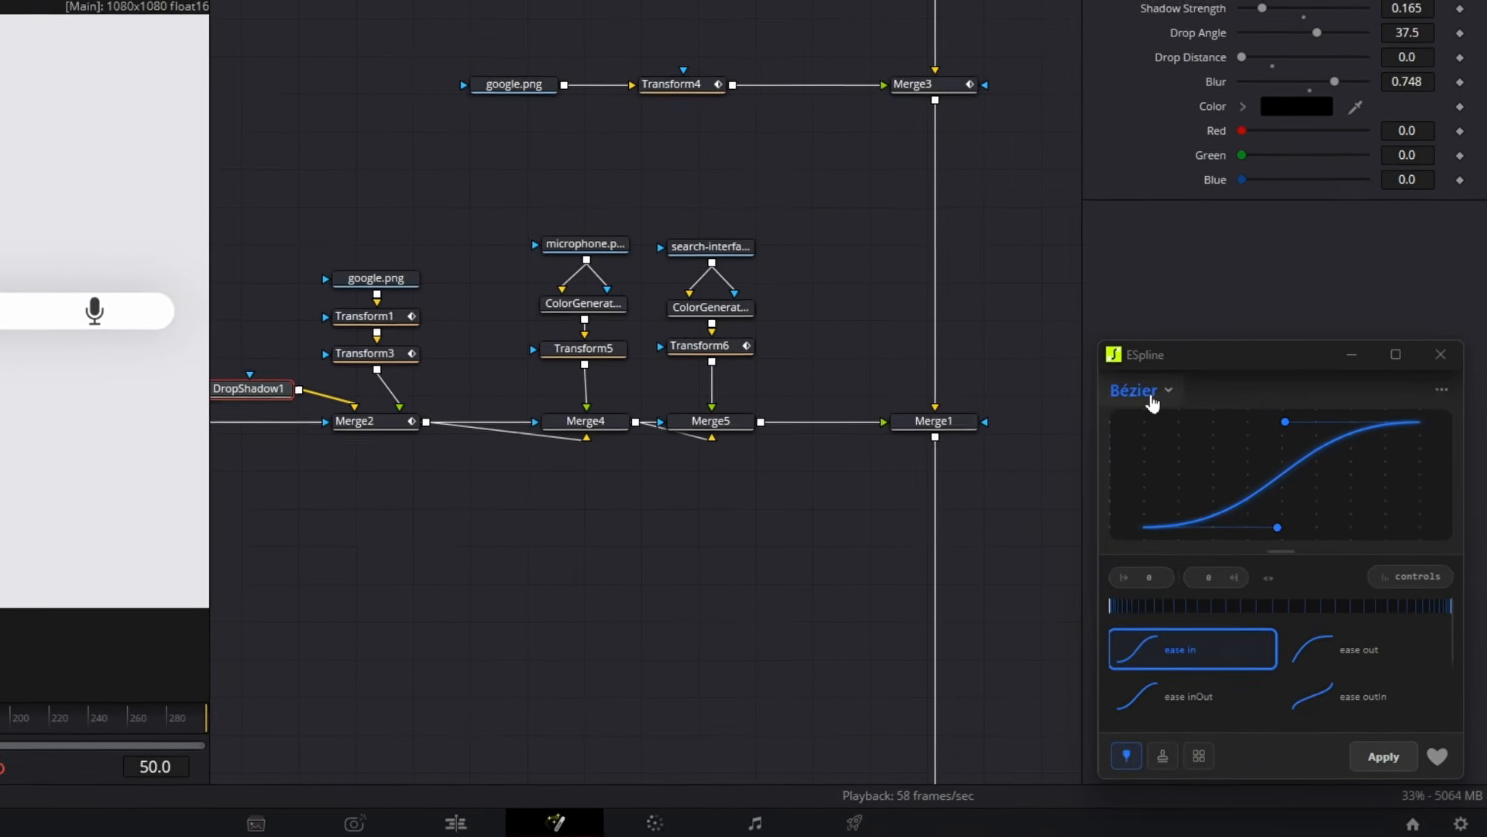
{"action": "left_click", "coordinate": [1202, 482]}
{"action": "left_click", "coordinate": [1123, 561]}
{"action": "left_click", "coordinate": [1338, 640]}
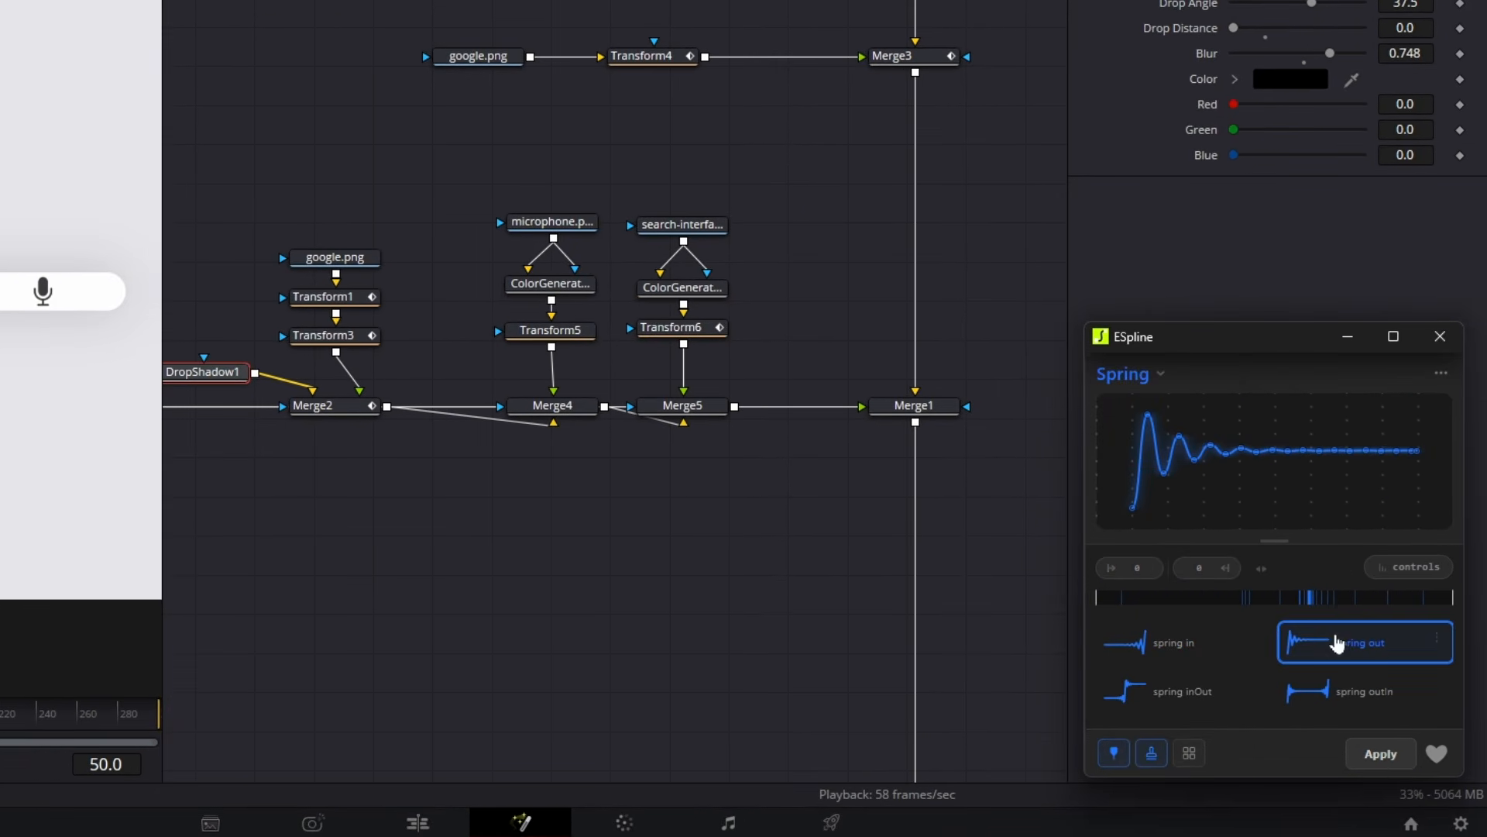
Soften the spring out curve to fewer oscillations and apply it to the search icon's Transform6 keyframes
{"action": "left_click", "coordinate": [1397, 564]}
{"action": "left_click", "coordinate": [1348, 626]}
{"action": "left_click_drag", "start_coordinate": [1349, 627], "coordinate": [1327, 630]}
{"action": "left_click", "coordinate": [1228, 533]}
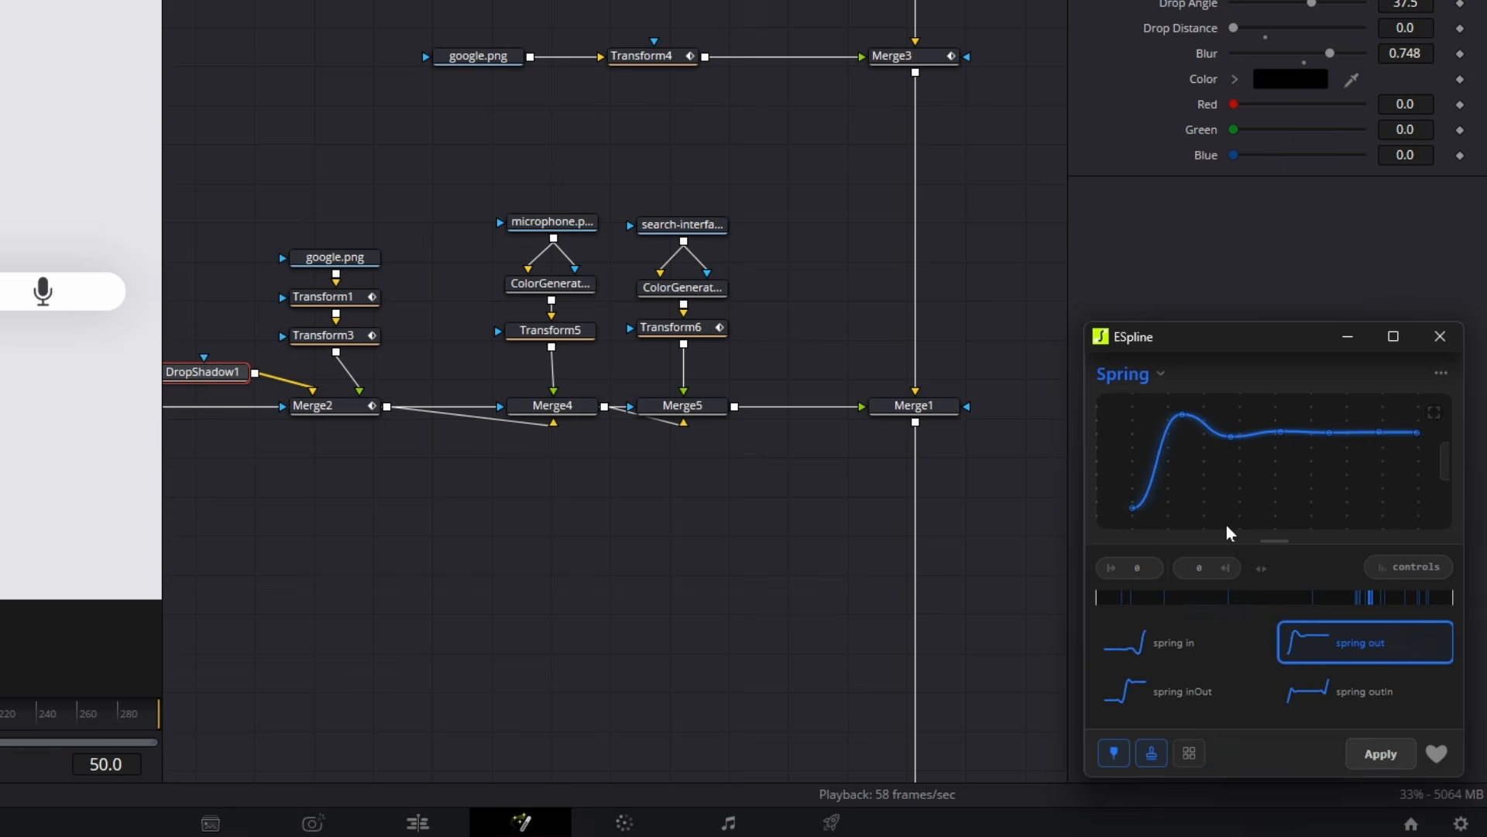
{"action": "left_click", "coordinate": [1404, 755]}
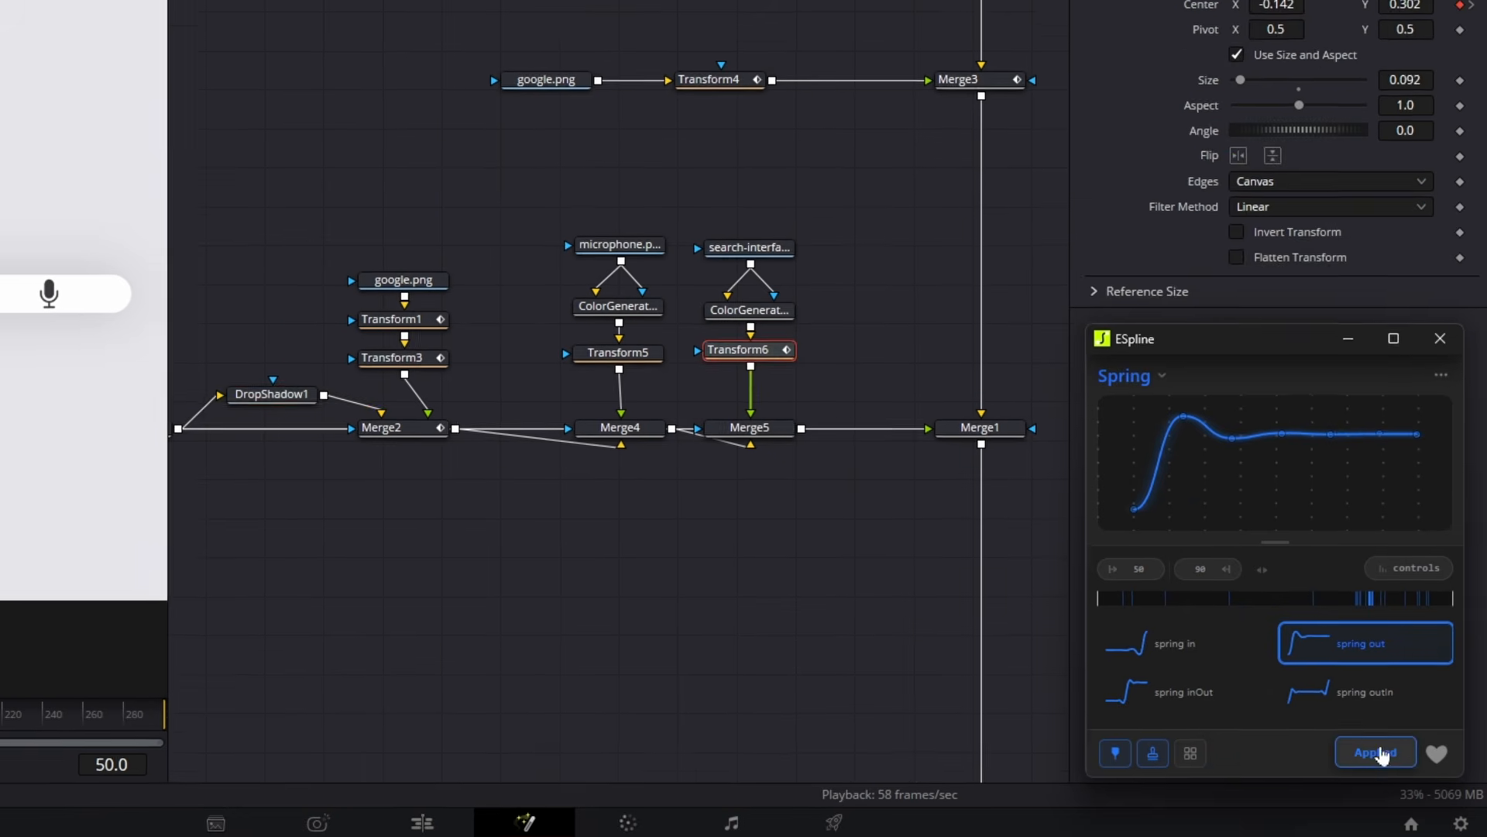
Retime the search icon's Center keyframes in Transform6 and replay the animation to check the timing
{"action": "left_click_drag", "start_coordinate": [65, 744], "coordinate": [80, 744]}
{"action": "left_click", "coordinate": [697, 610]}
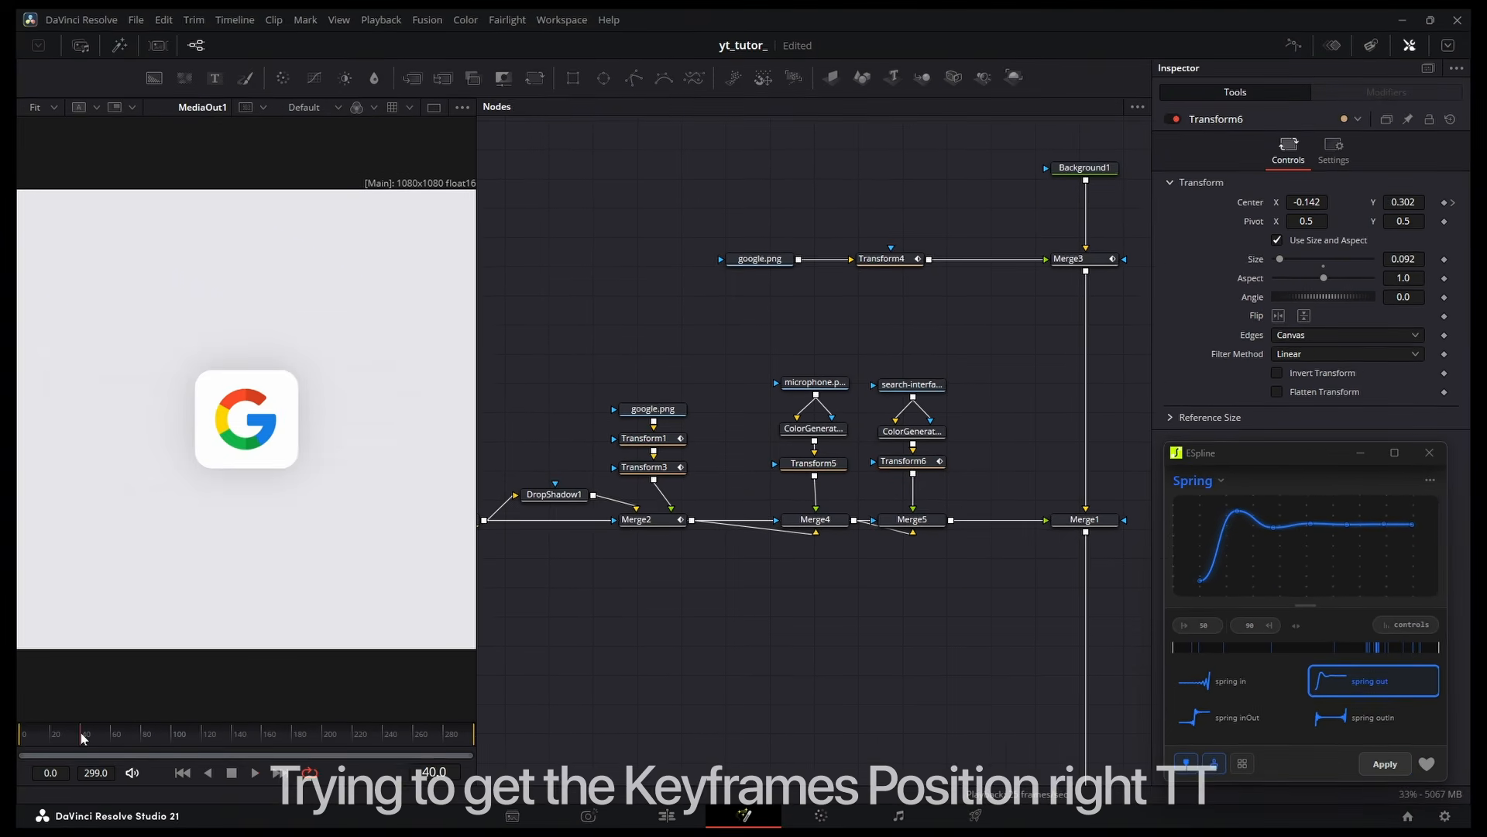
{"action": "mouse_move", "coordinate": [68, 741]}
{"action": "left_mouse_down"}
{"action": "mouse_move", "coordinate": [160, 747]}
{"action": "mouse_move", "coordinate": [68, 743]}
{"action": "left_mouse_up"}
{"action": "left_click", "coordinate": [1177, 612]}
{"action": "left_click", "coordinate": [922, 459]}
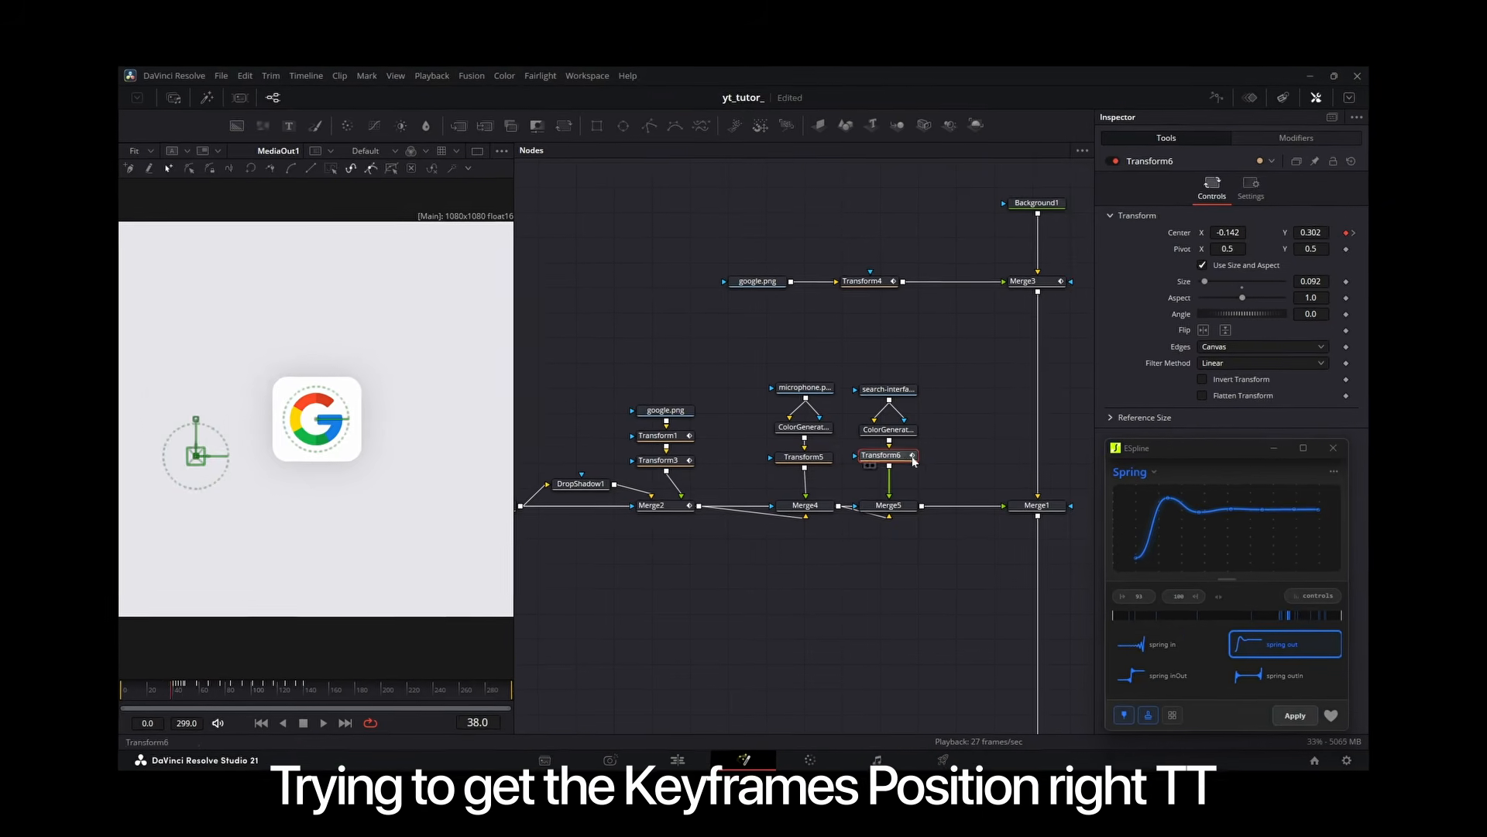
{"action": "key", "text": "space"}
{"action": "left_click", "coordinate": [128, 716]}
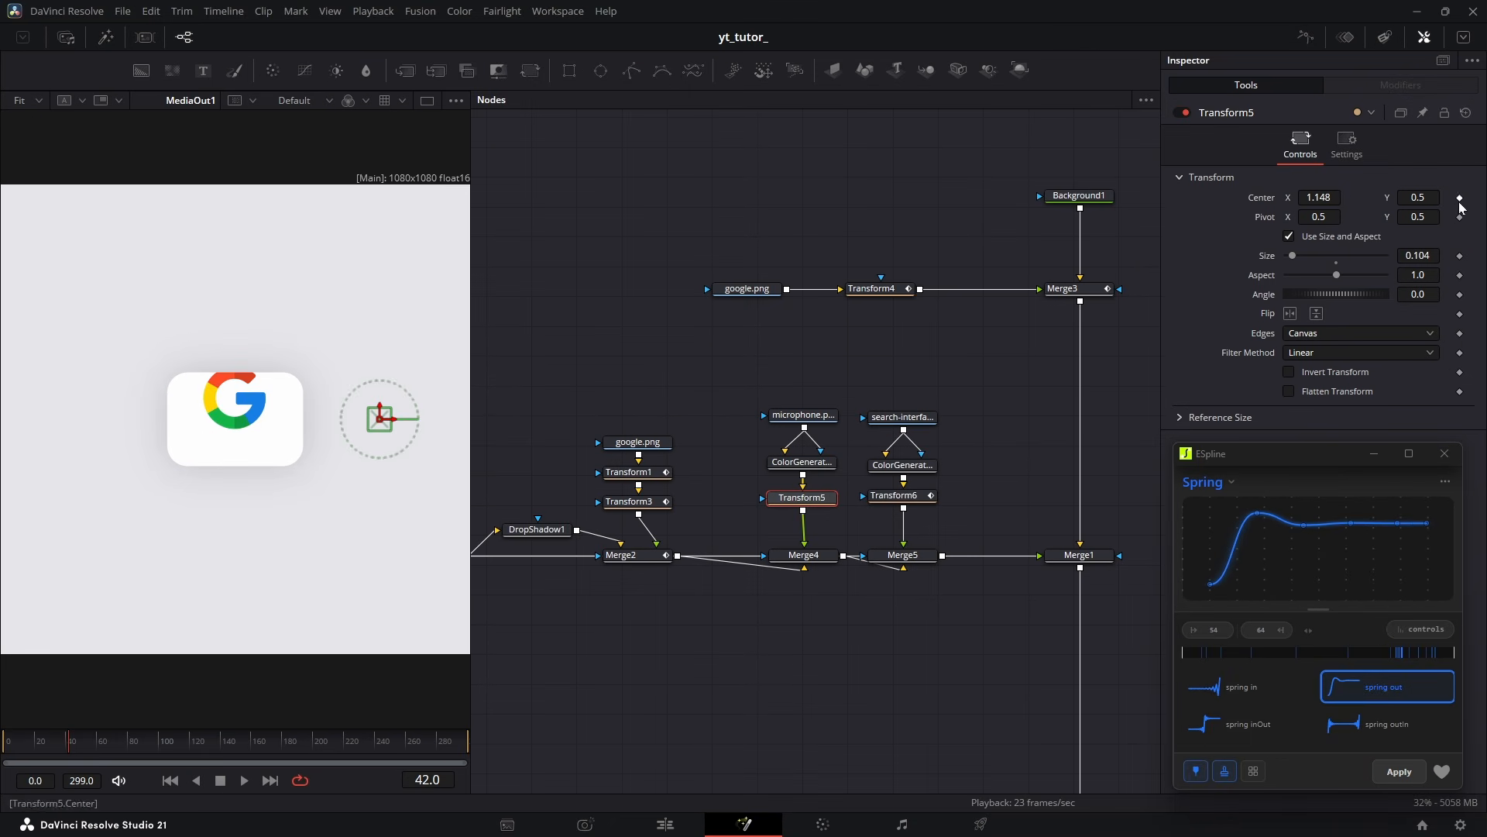
Keyframe the microphone's Center in Transform5 from Y 0.252 at frame 42 to Y 0.5 at frame 100 and apply the spring out curve
{"action": "left_click", "coordinate": [1461, 198]}
{"action": "left_click", "coordinate": [91, 748]}
{"action": "left_click", "coordinate": [1451, 198]}
{"action": "left_click_drag", "start_coordinate": [1418, 198], "coordinate": [1324, 198]}
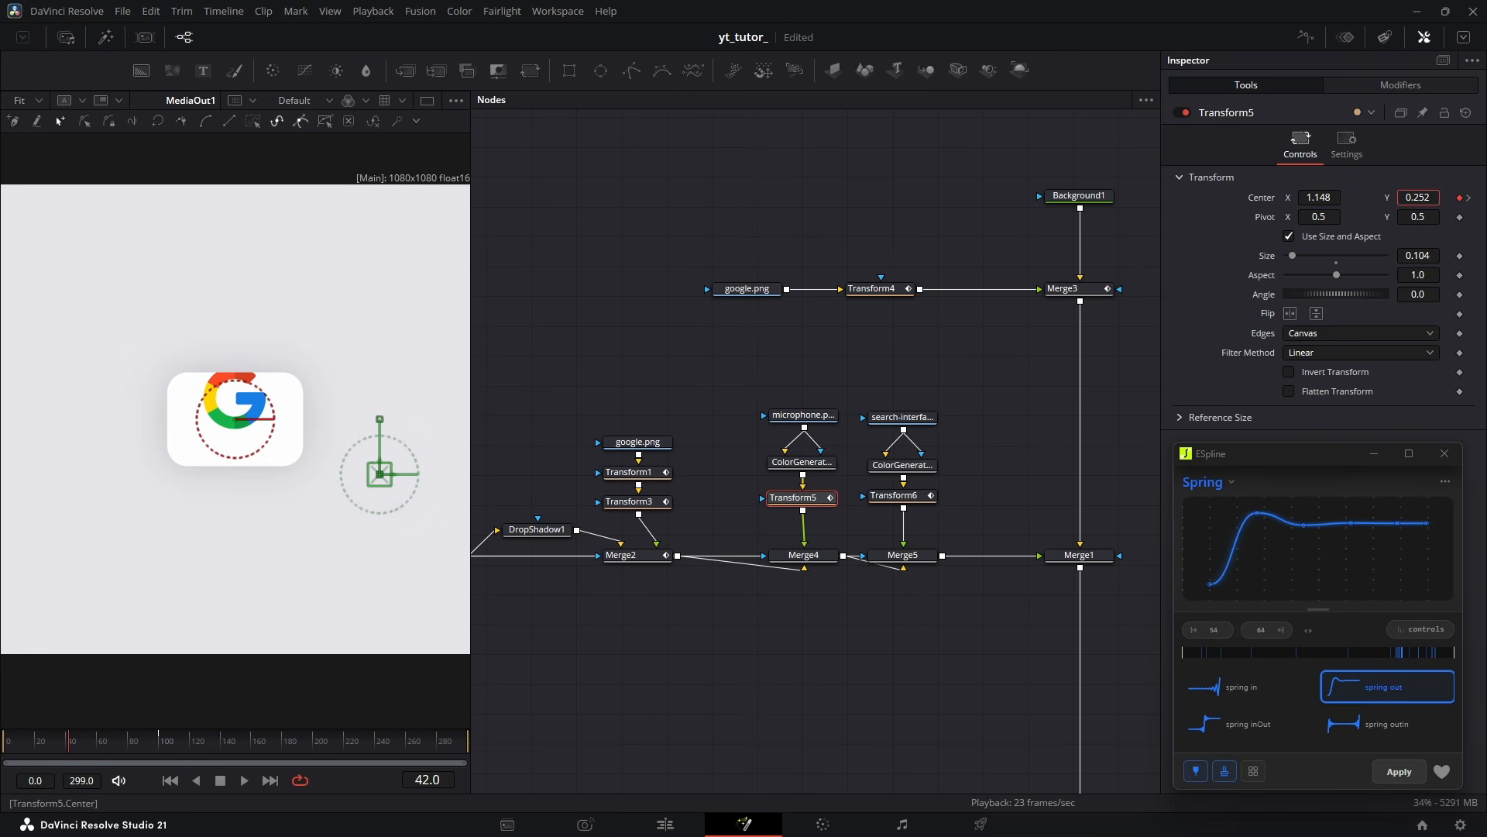
{"action": "left_click", "coordinate": [1399, 771]}
{"action": "left_click", "coordinate": [687, 714]}
{"action": "key", "text": "space"}
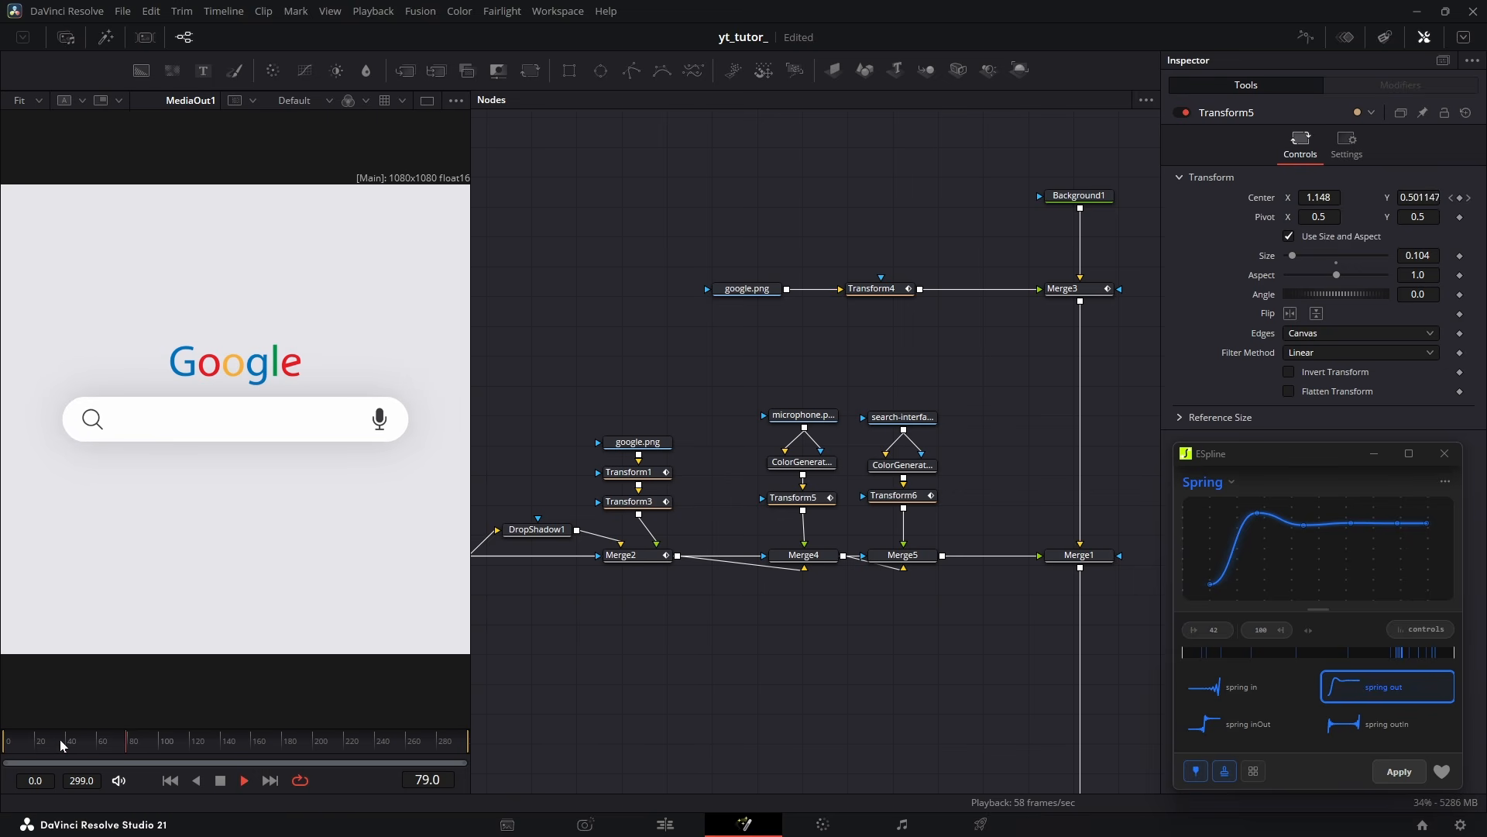
Merge a Text node after Merge1 and enter "Apple Calendar" in the SF Pro Display font
{"action": "left_click_drag", "start_coordinate": [60, 744], "coordinate": [130, 745]}
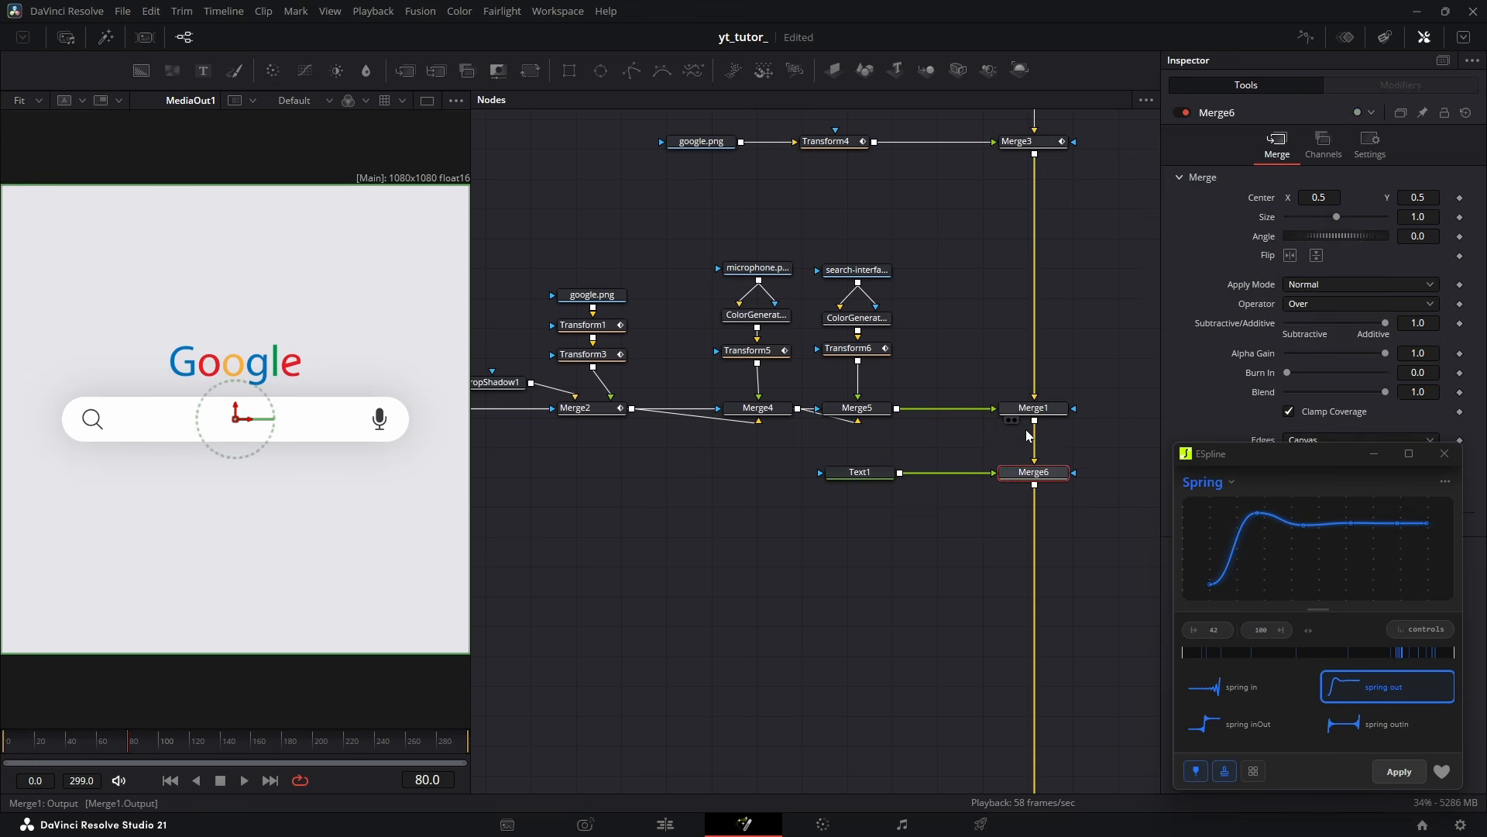
{"action": "left_click", "coordinate": [858, 472]}
{"action": "left_click", "coordinate": [1307, 289]}
{"action": "type", "text": "Apple Calendar"}
{"action": "left_click", "coordinate": [1347, 358]}
{"action": "left_click", "coordinate": [1383, 474]}
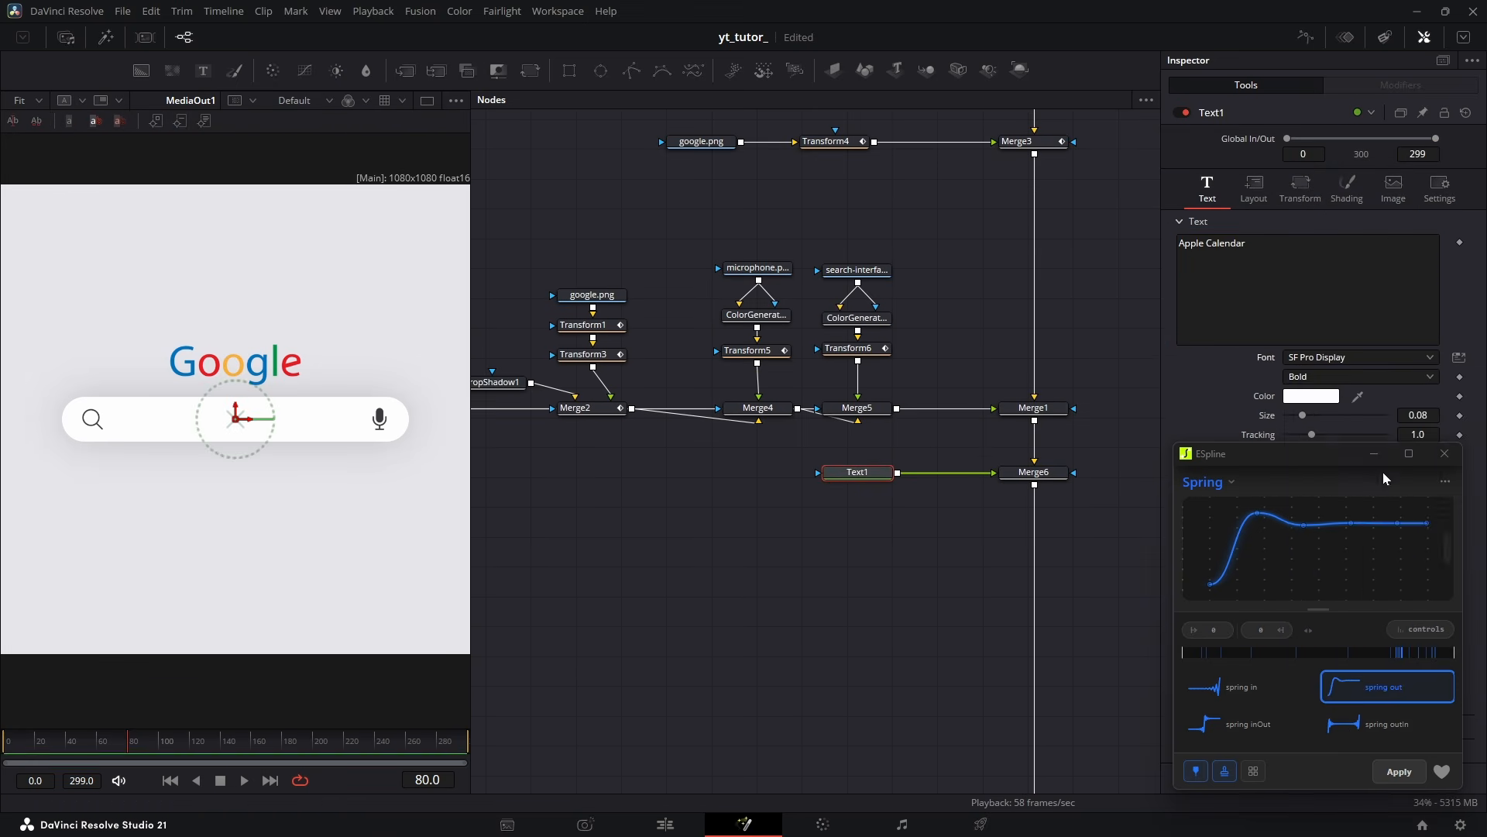
Style the text as Regular in dark grey, size 0.0625, tracking 0.98, and place it beside the search icon at Center X 0.372
{"action": "left_click", "coordinate": [1362, 377]}
{"action": "left_click", "coordinate": [1348, 481]}
{"action": "left_click", "coordinate": [1311, 396]}
{"action": "left_click", "coordinate": [686, 506]}
{"action": "left_click", "coordinate": [664, 506]}
{"action": "left_click", "coordinate": [879, 572]}
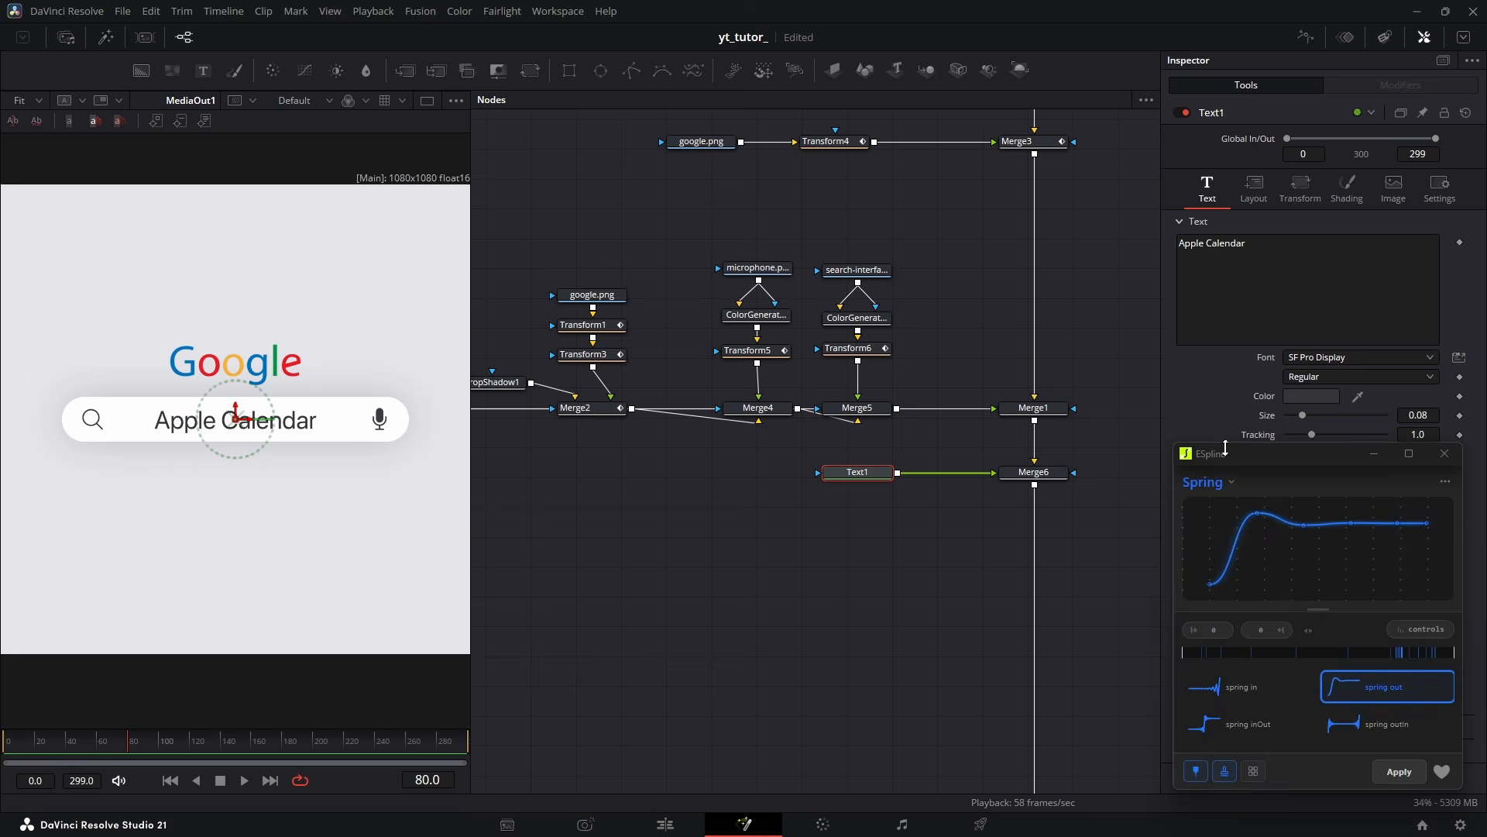
{"action": "left_click_drag", "start_coordinate": [1312, 435], "coordinate": [1300, 415]}
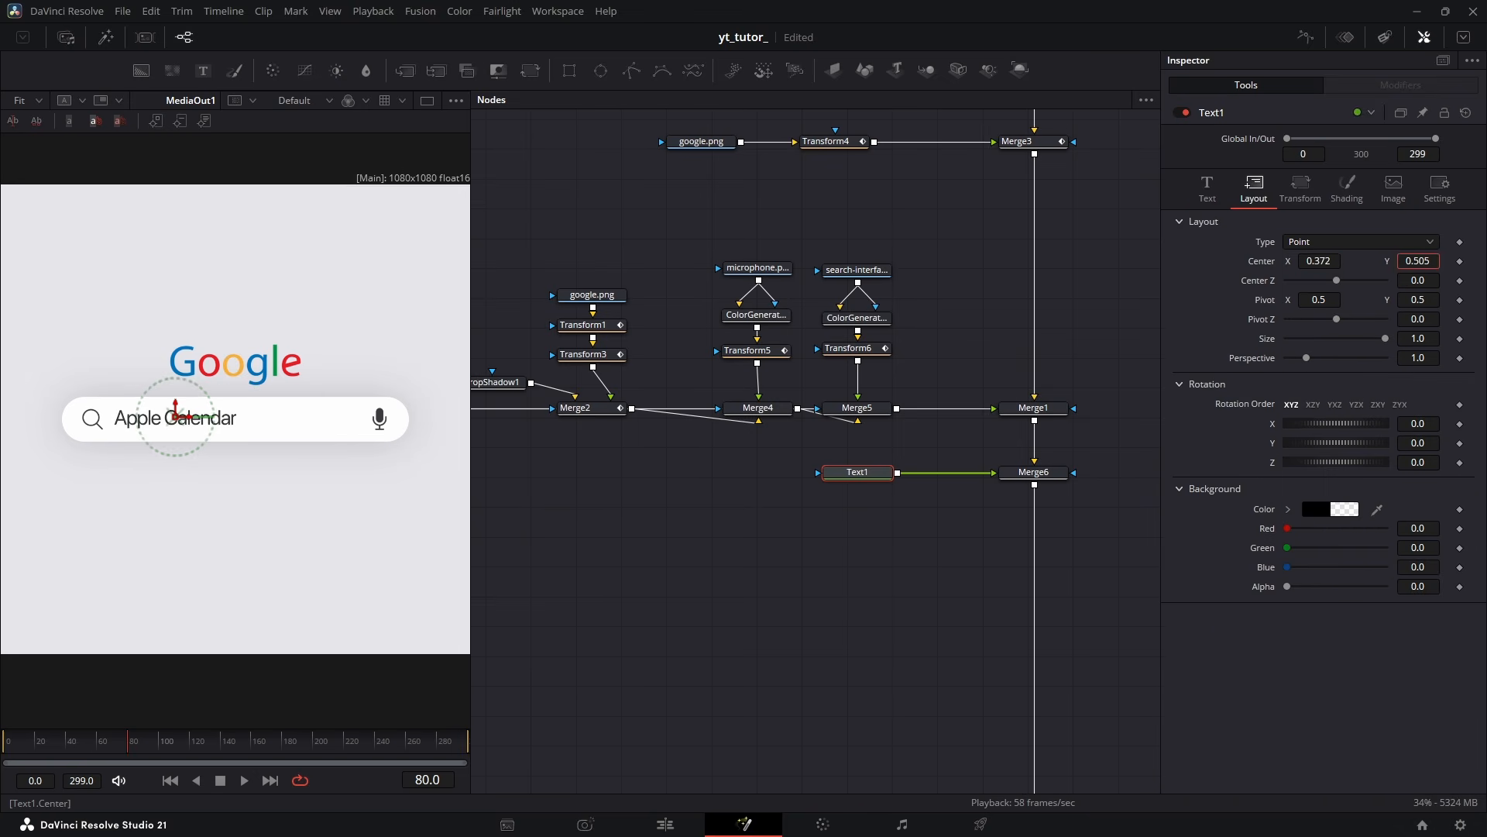
Keyframe the text's Write On End from 0.0 at frame 70 to 1.0 at frame 110
{"action": "left_click", "coordinate": [134, 745]}
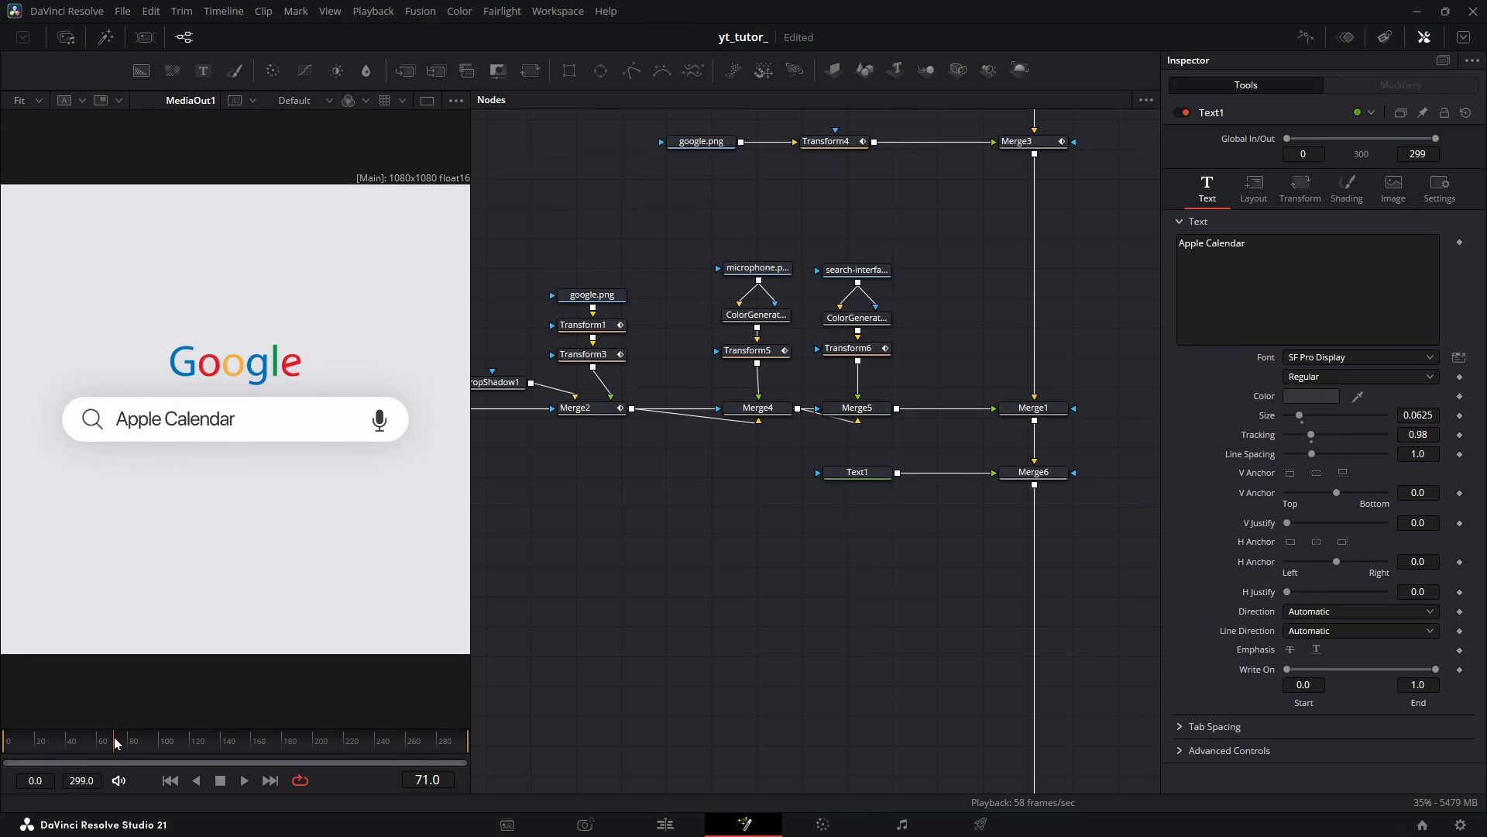
{"action": "left_click", "coordinate": [112, 740]}
{"action": "left_click", "coordinate": [868, 474]}
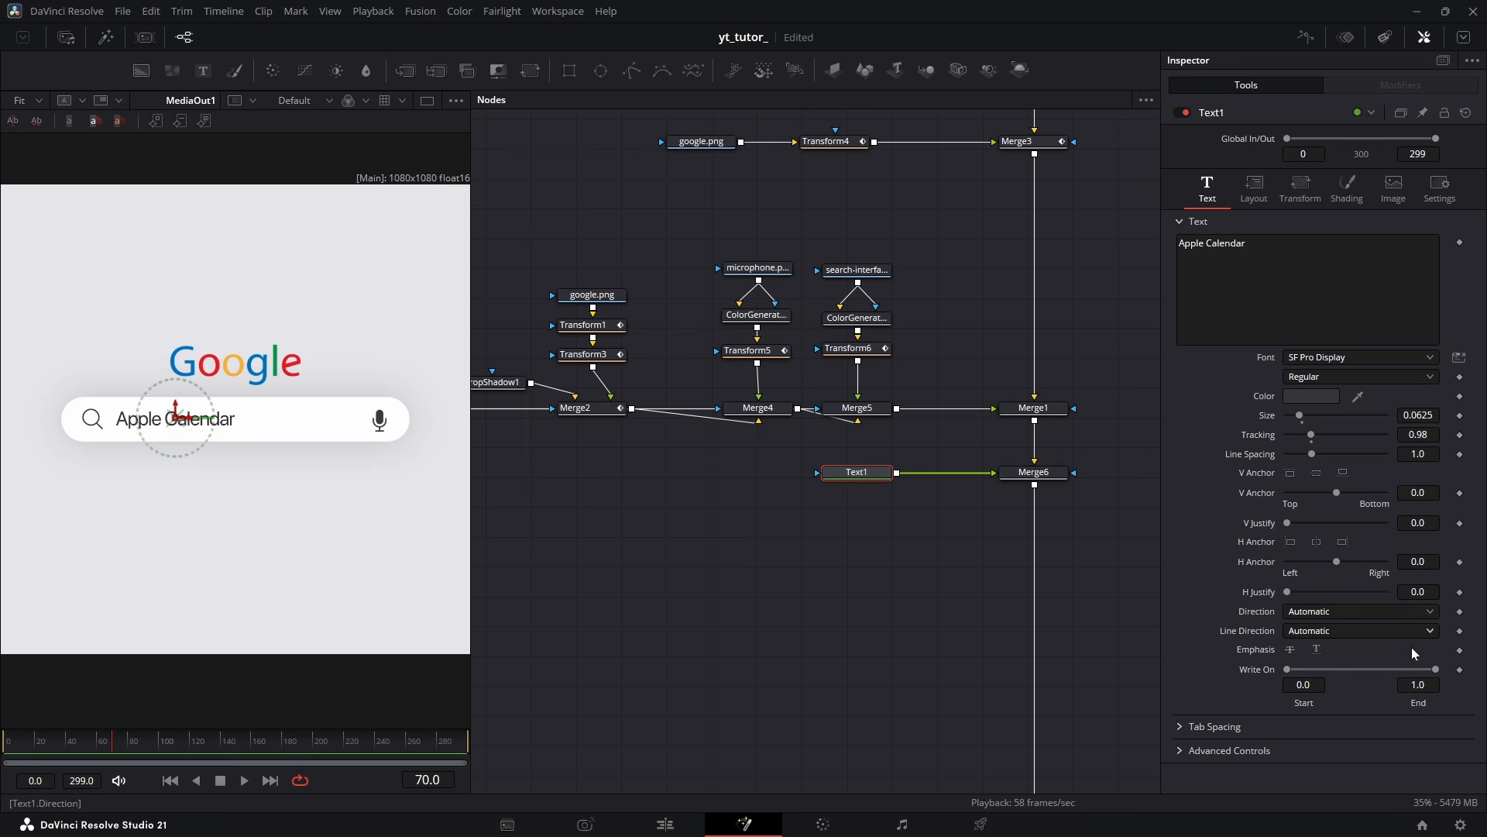
{"action": "left_click", "coordinate": [1459, 670]}
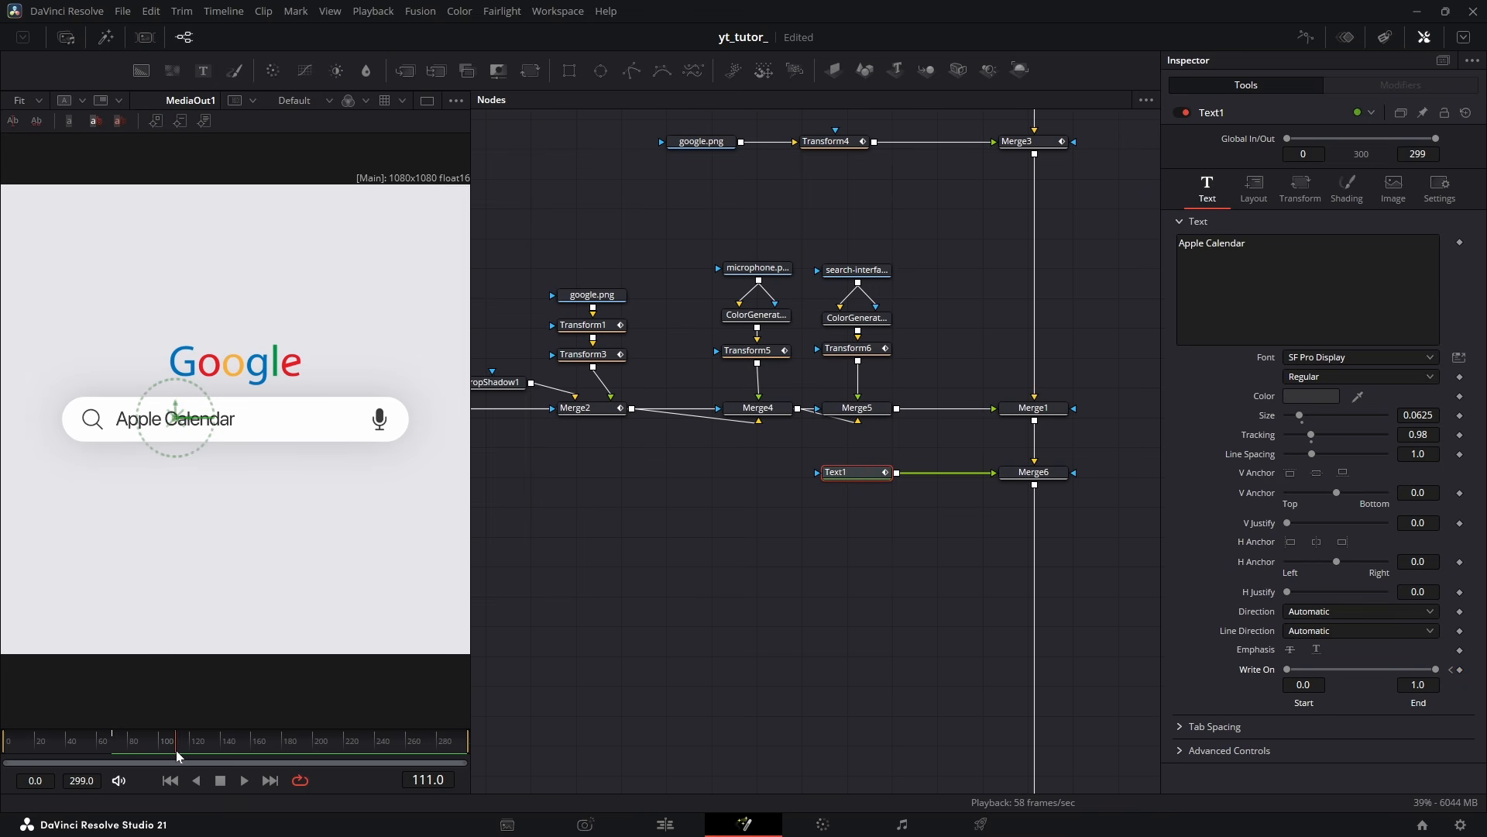
{"action": "key", "text": "Left"}
{"action": "left_click", "coordinate": [1460, 670]}
{"action": "left_click_drag", "start_coordinate": [1347, 676], "coordinate": [1270, 684]}
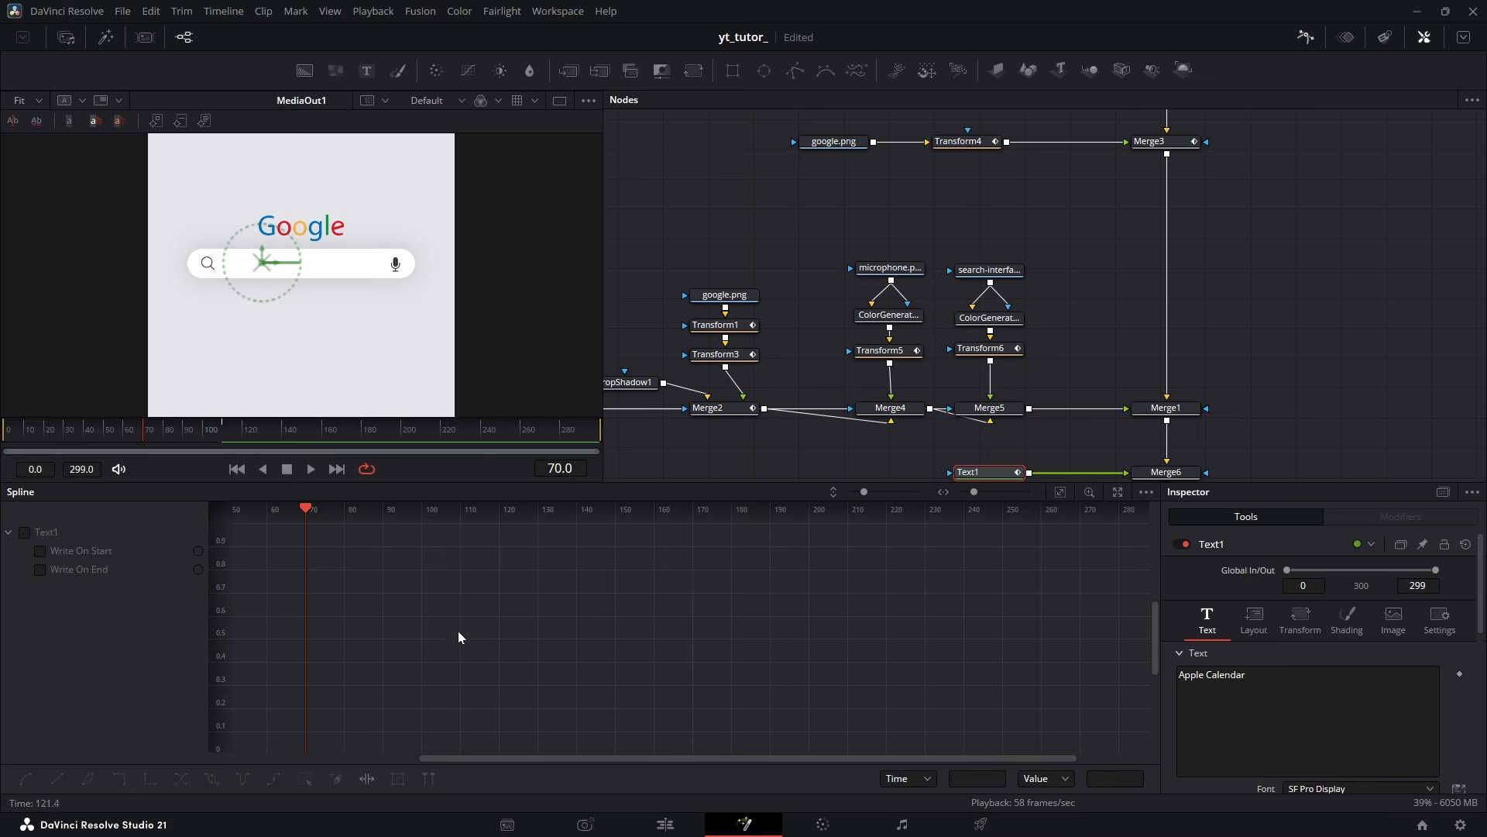
Smooth Text1's Write On End curve in the Spline editor into a fast start with a long ease-out, and play it back
{"action": "left_click", "coordinate": [43, 570]}
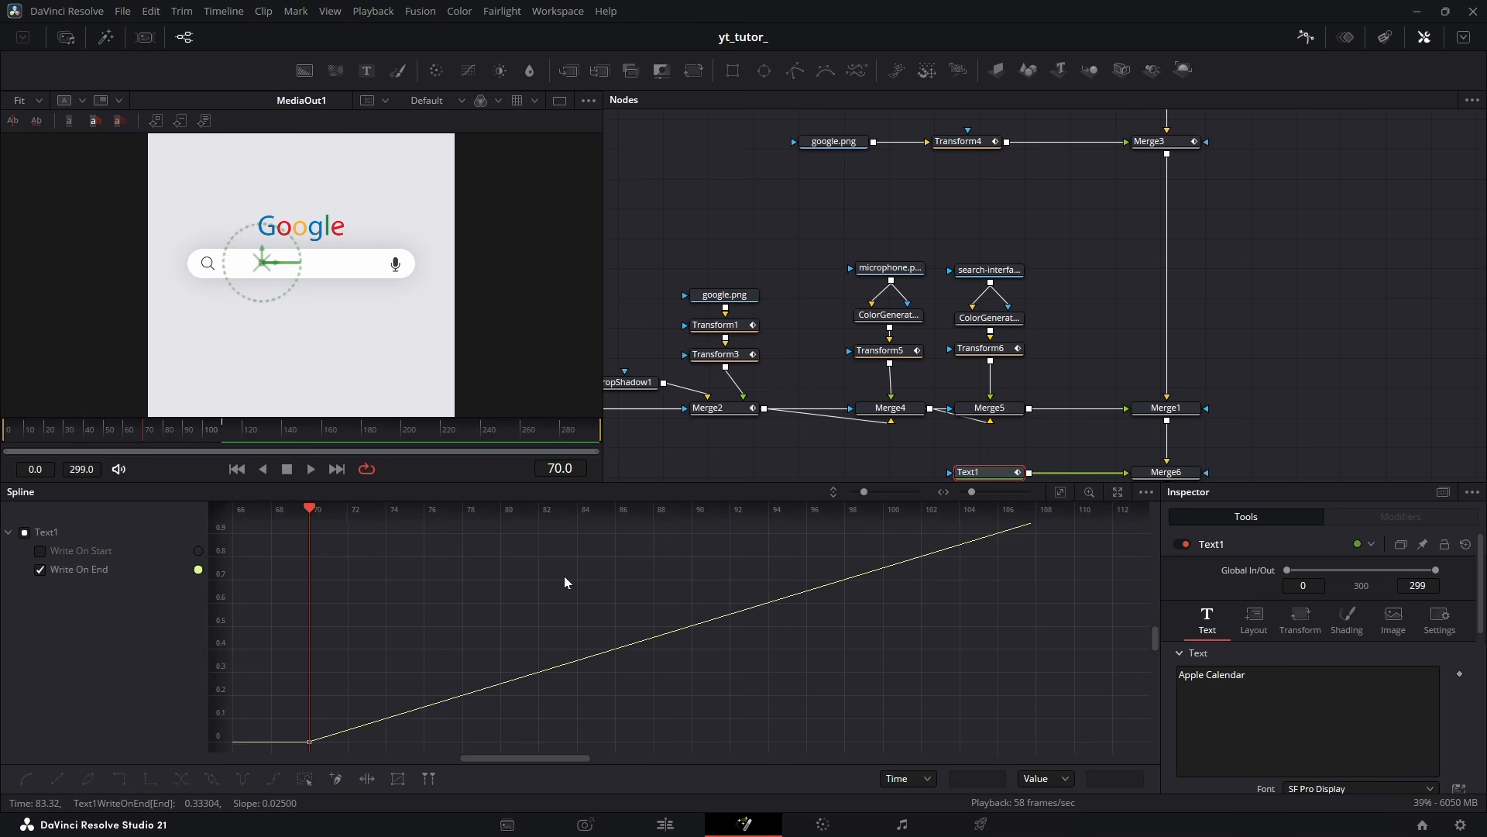
{"action": "key", "text": "f"}
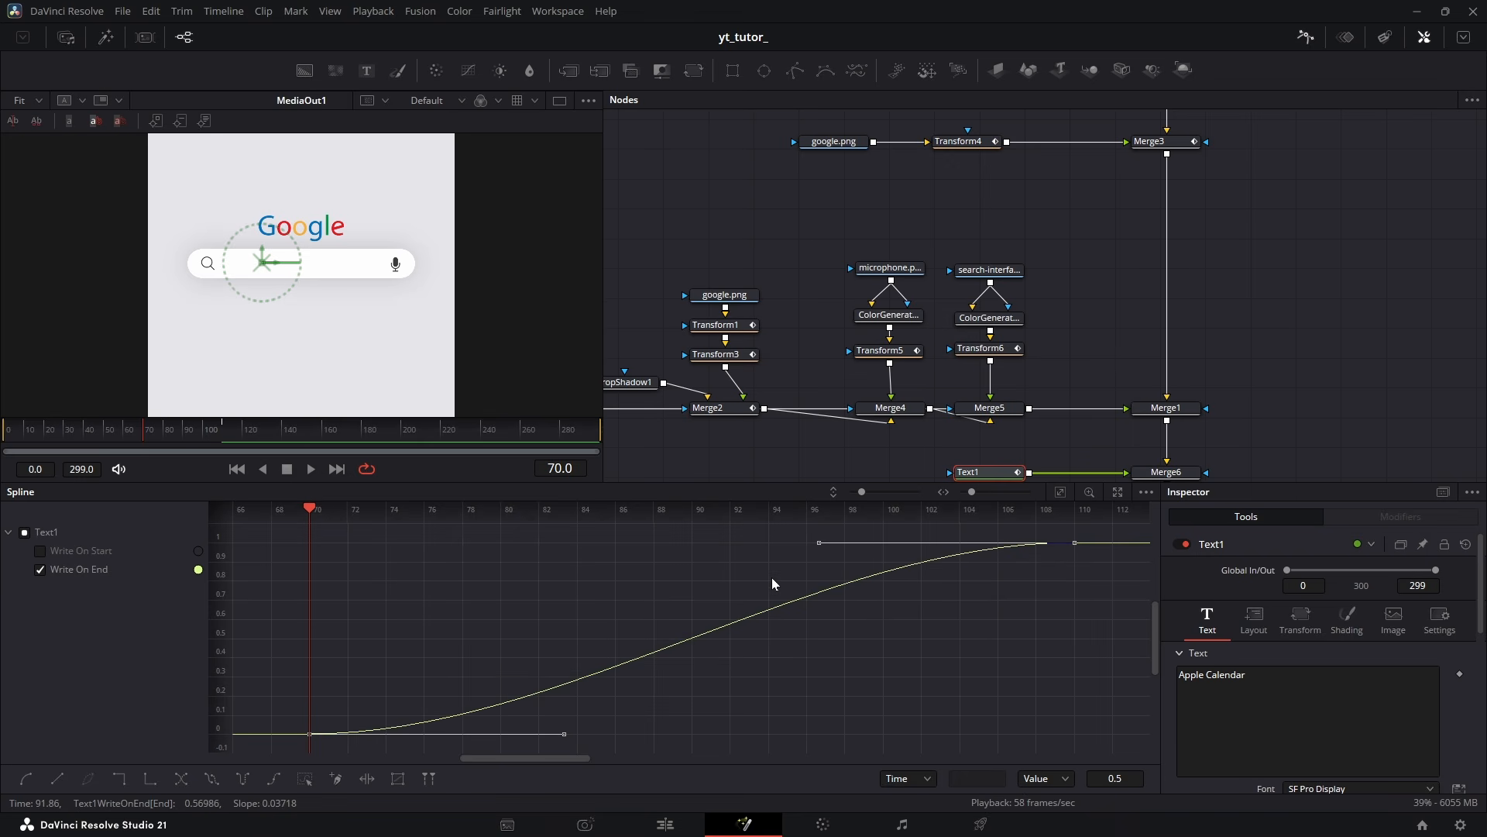
{"action": "left_click_drag", "start_coordinate": [819, 543], "coordinate": [534, 542]}
{"action": "left_click_drag", "start_coordinate": [564, 733], "coordinate": [317, 694]}
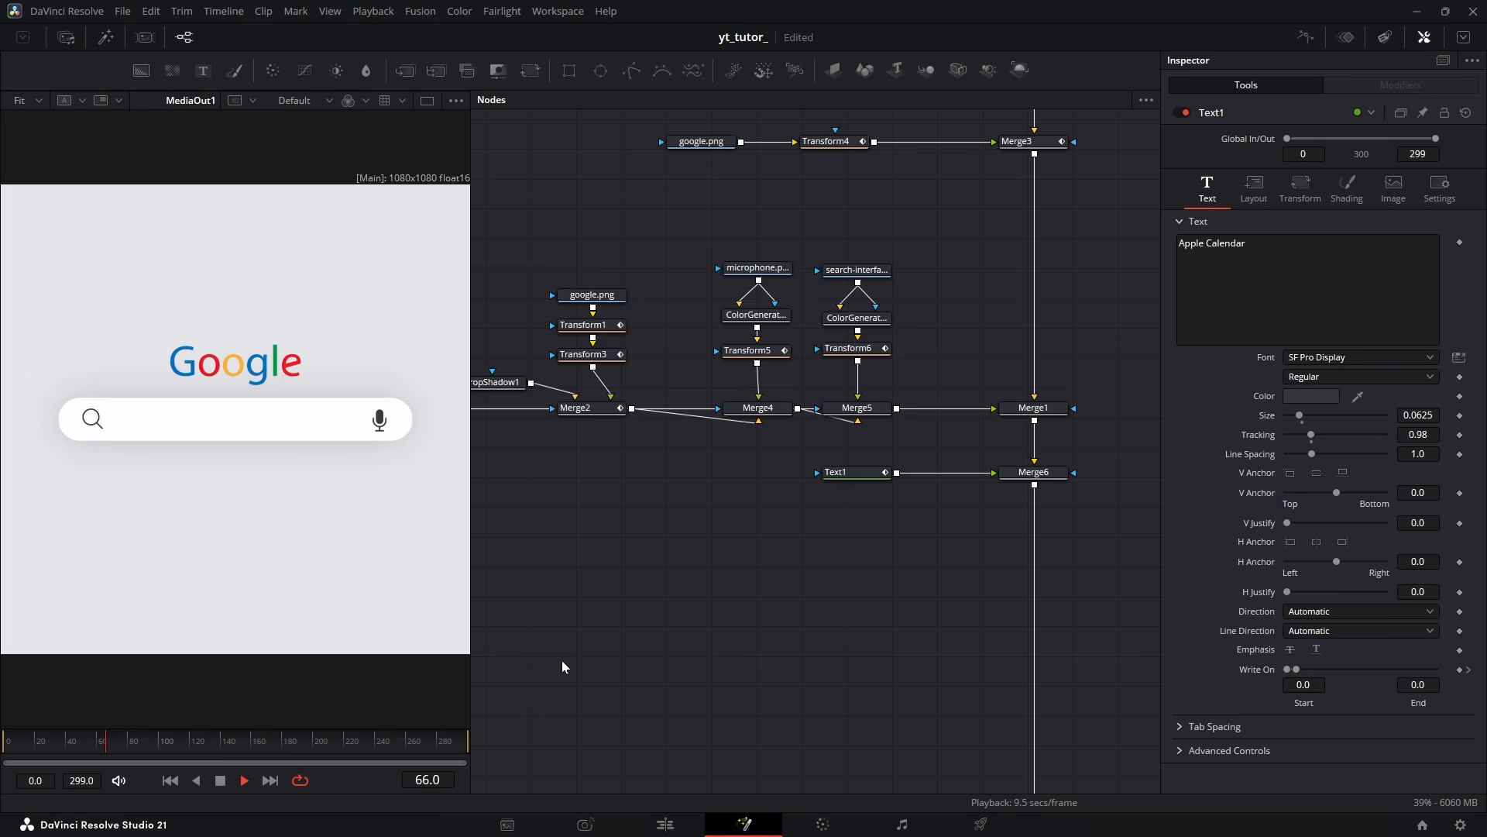
{"action": "left_click", "coordinate": [97, 746]}
{"action": "key", "text": "space"}
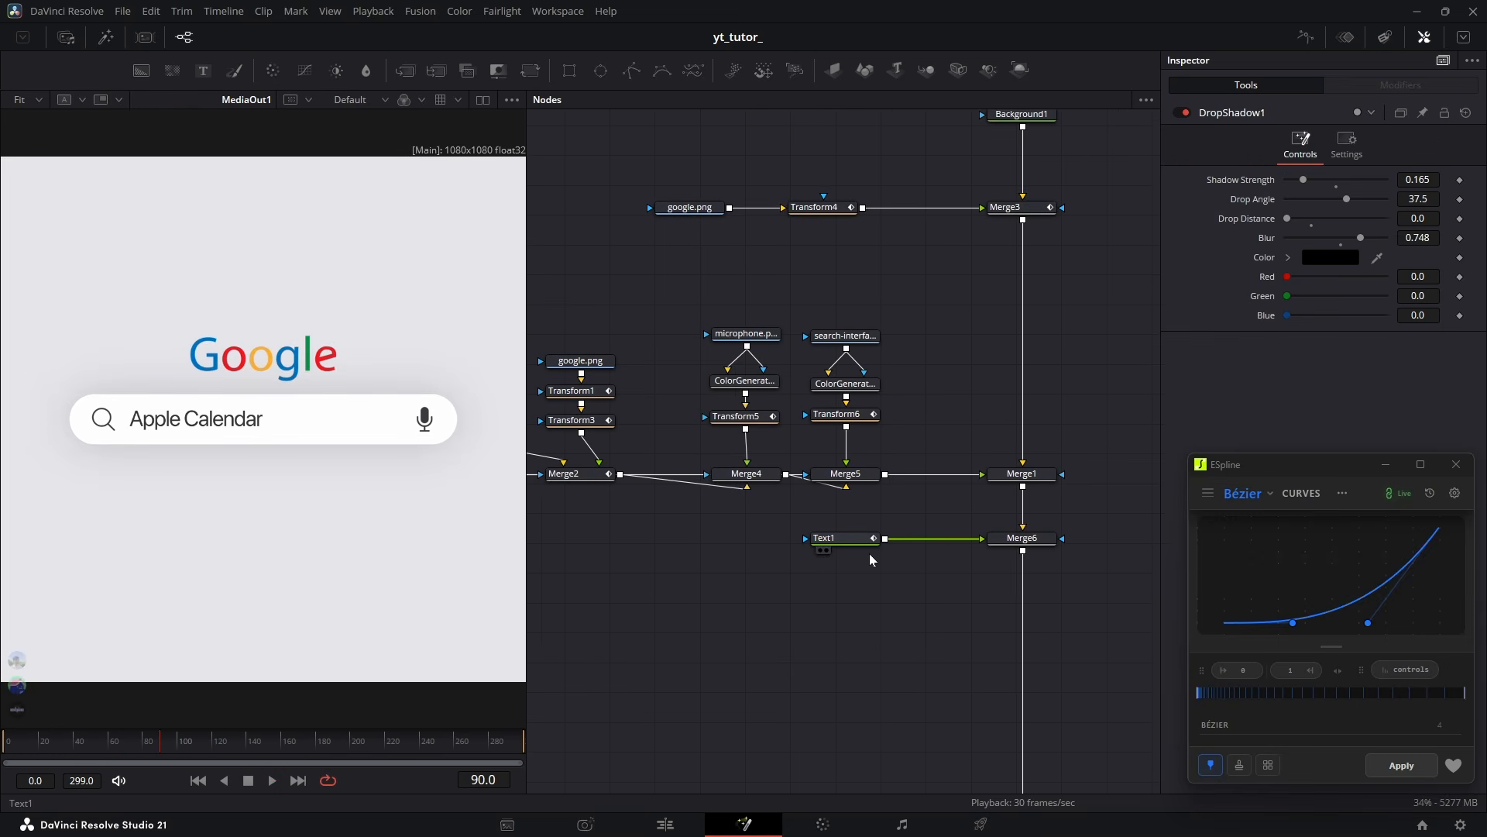
Add keyframes for Rectangle1's Width, Height and Corner Radius at frame 101
{"action": "left_click_drag", "start_coordinate": [926, 606], "coordinate": [881, 492]}
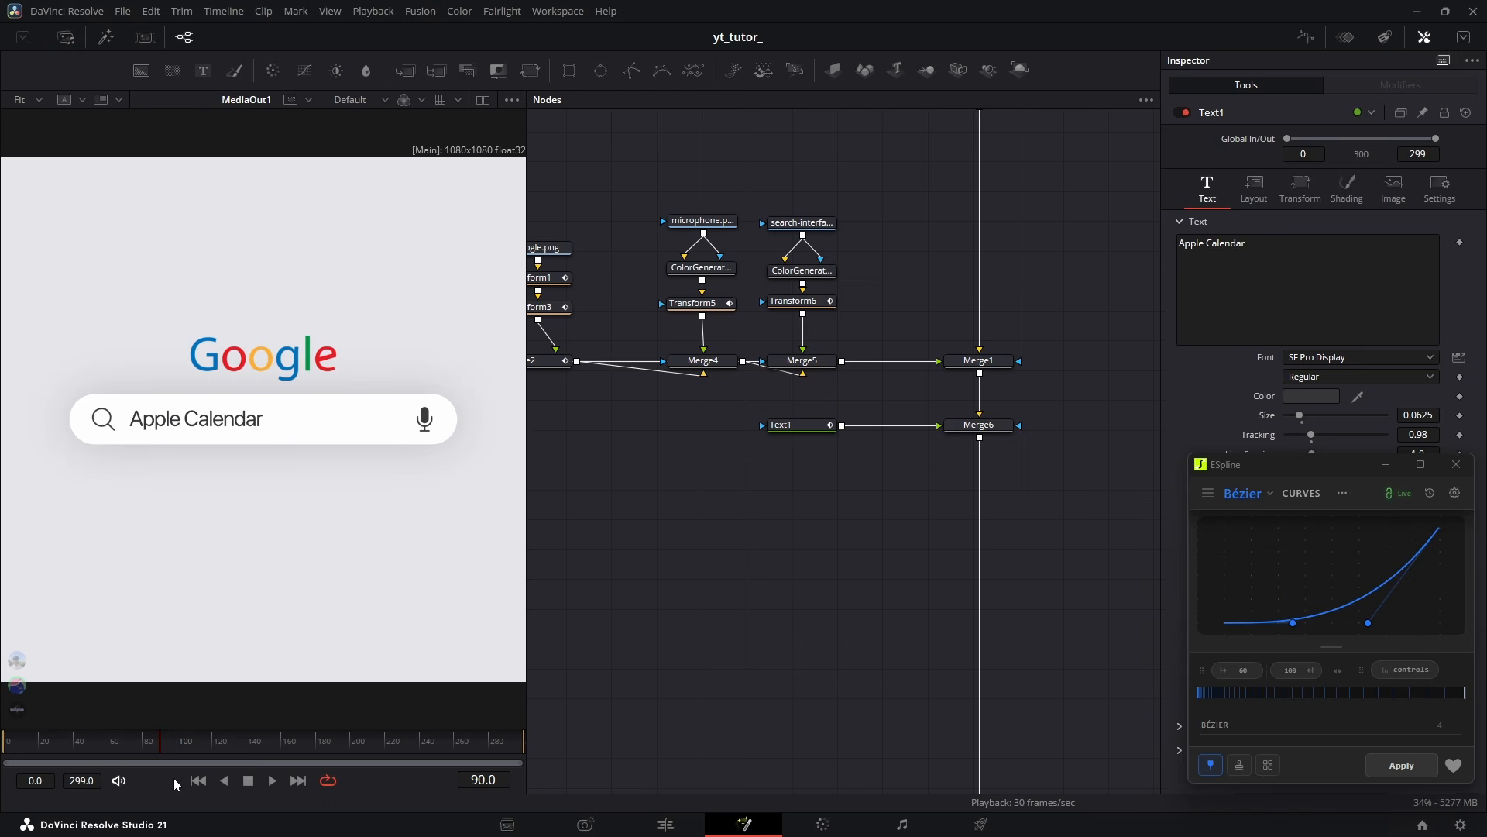
{"action": "left_click_drag", "start_coordinate": [155, 740], "coordinate": [182, 742]}
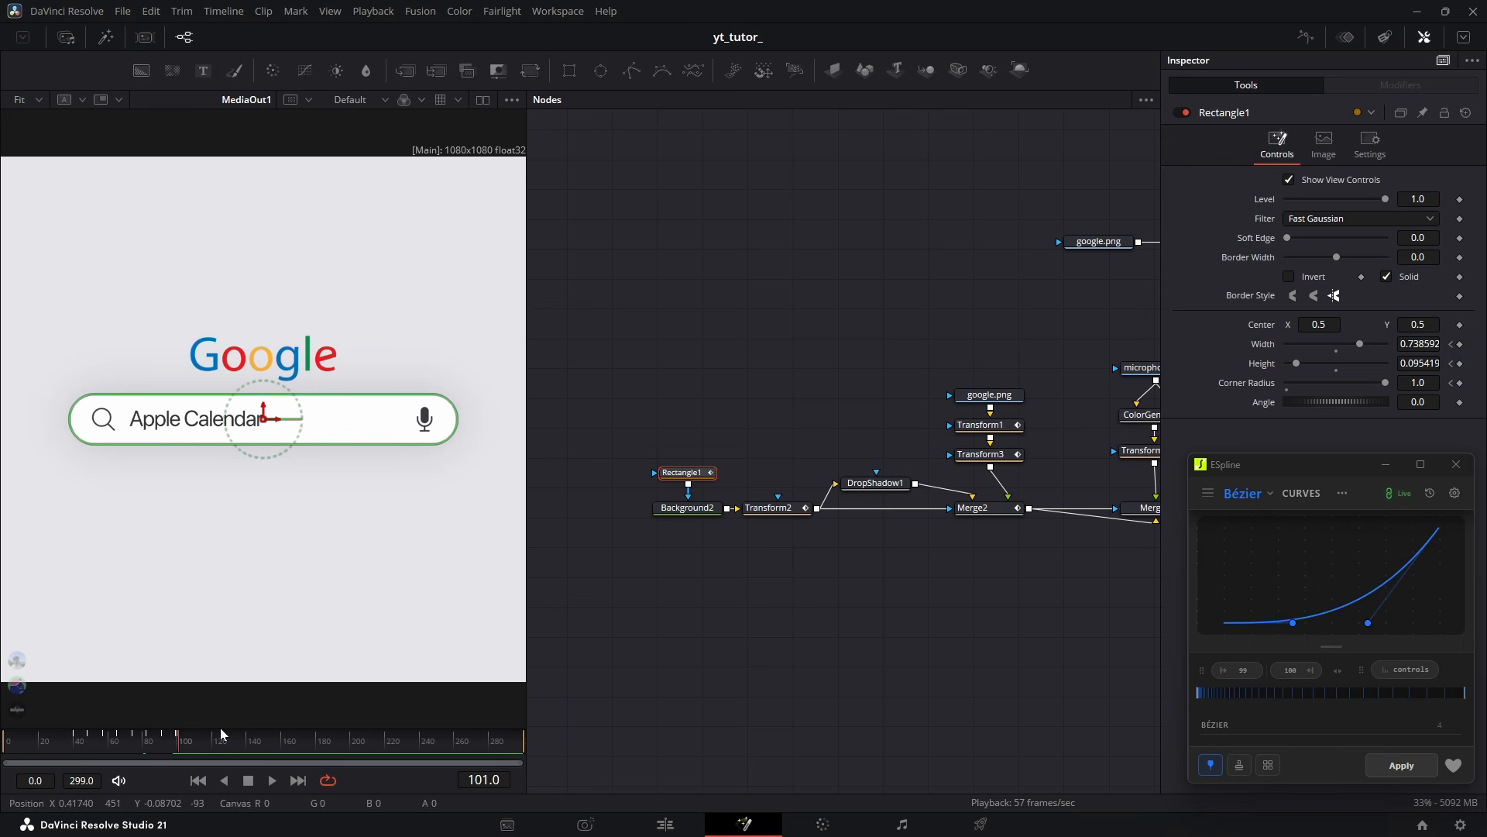
{"action": "left_click", "coordinate": [1461, 344]}
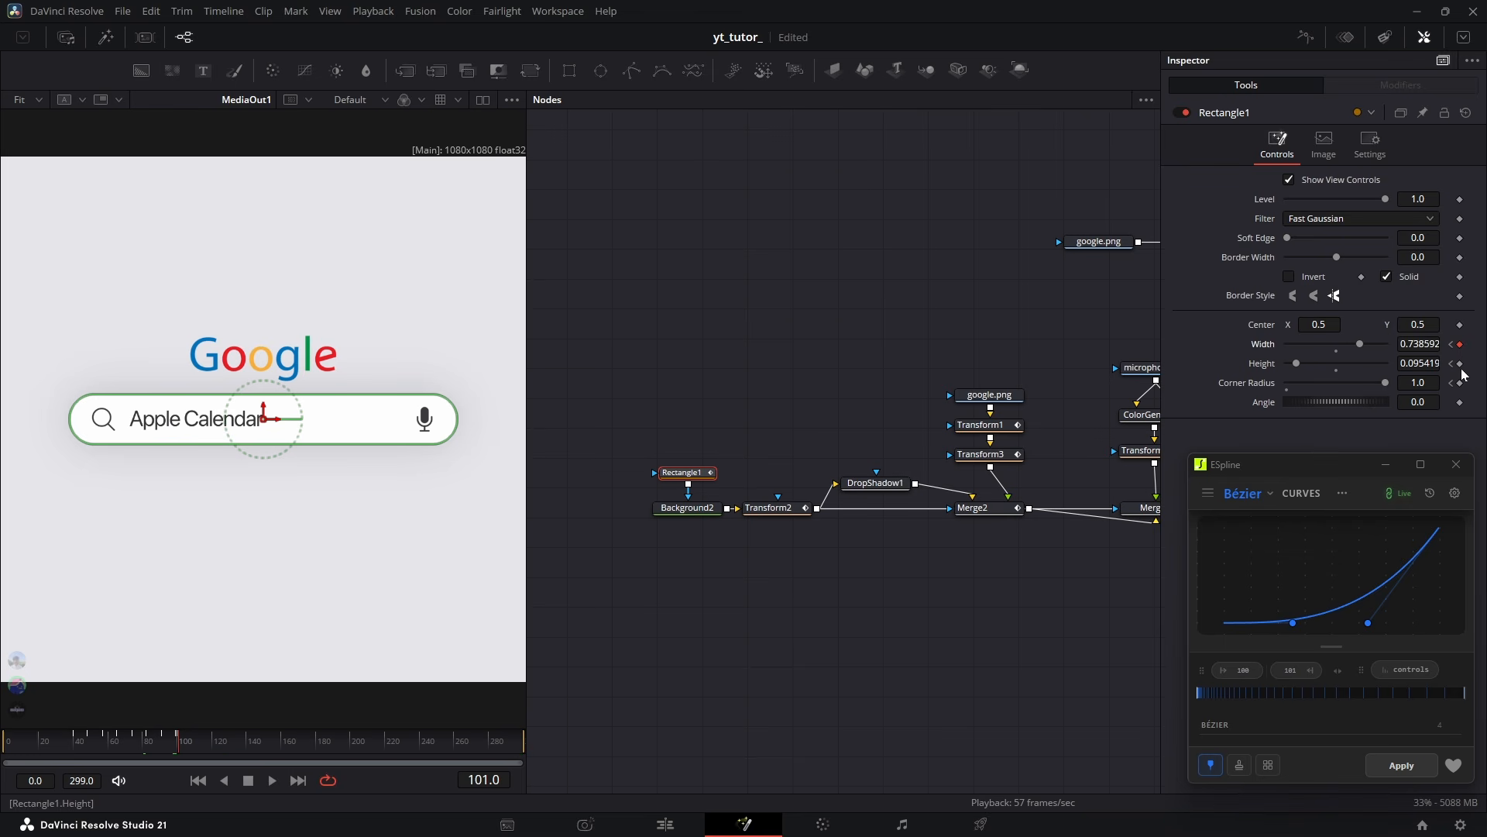
{"action": "left_click", "coordinate": [1460, 363]}
{"action": "left_click", "coordinate": [1460, 383]}
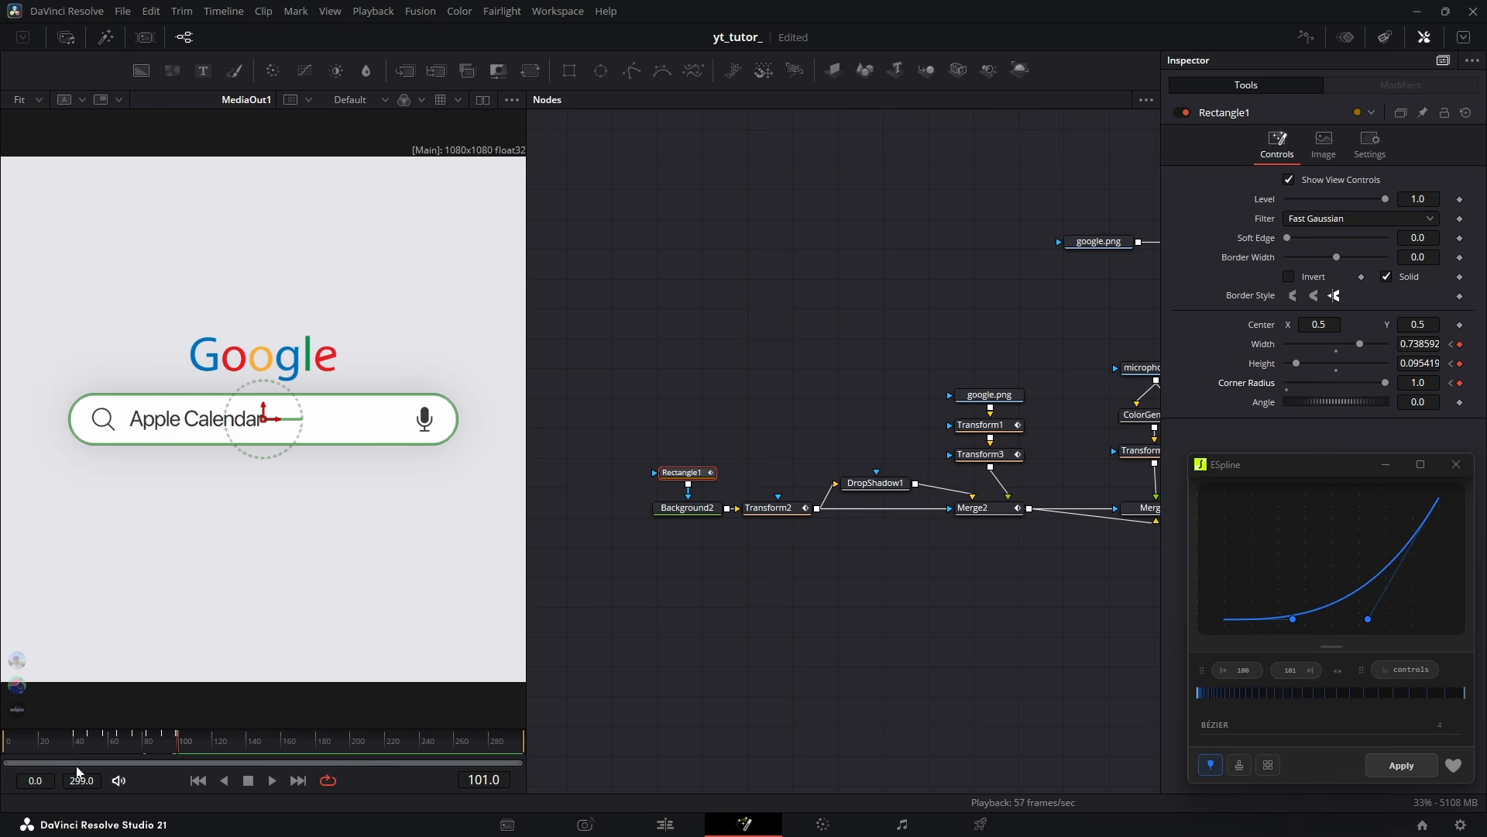
At frame 170, set Rectangle1's Width to 0.541592, Height to 0.544419 and Corner Radius to 0.2 to form a rounded square
{"action": "key", "text": "Left"}
{"action": "left_click_drag", "start_coordinate": [1419, 344], "coordinate": [1266, 344]}
{"action": "left_click_drag", "start_coordinate": [1419, 363], "coordinate": [1483, 363]}
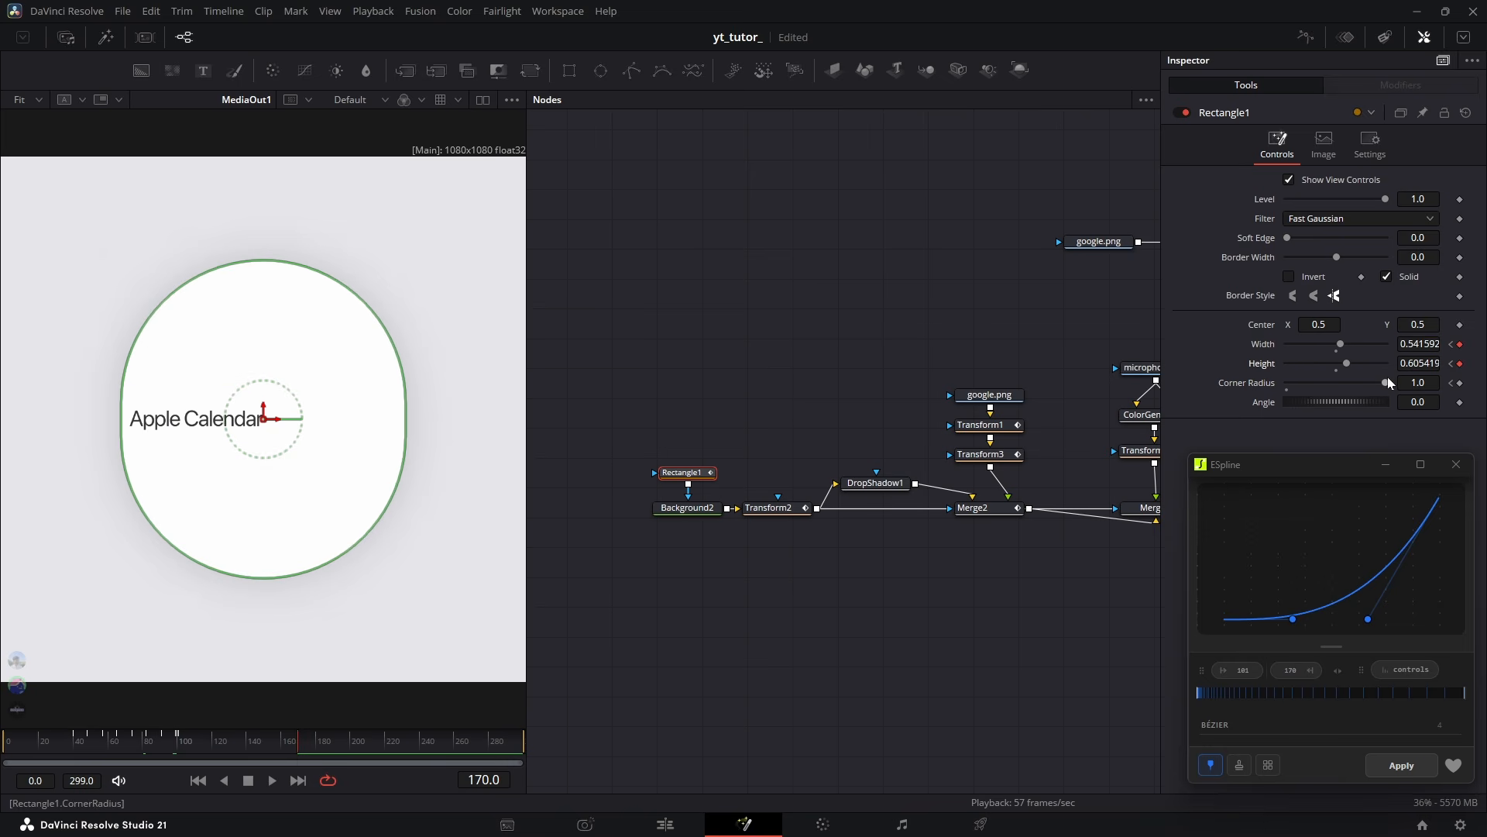
{"action": "left_click_drag", "start_coordinate": [1385, 383], "coordinate": [1306, 382]}
{"action": "left_click", "coordinate": [927, 604]}
{"action": "left_click_drag", "start_coordinate": [1418, 364], "coordinate": [1371, 364]}
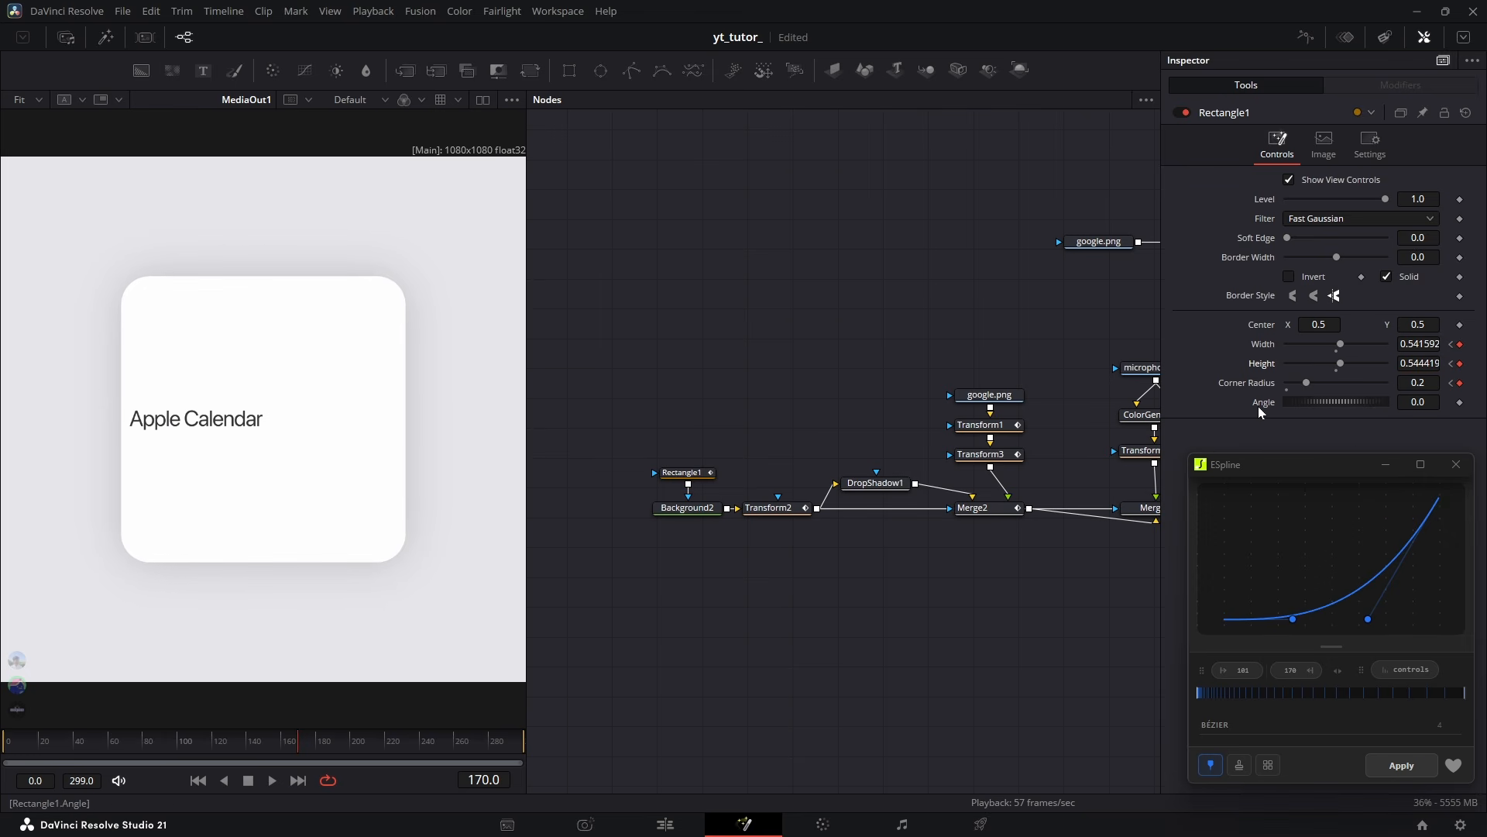
Switch ESpline to the Elastic curve type for Rectangle1 and target its Width, Height and Corner Radius parameters
{"action": "left_click_drag", "start_coordinate": [704, 476], "coordinate": [646, 479]}
{"action": "left_click", "coordinate": [645, 477]}
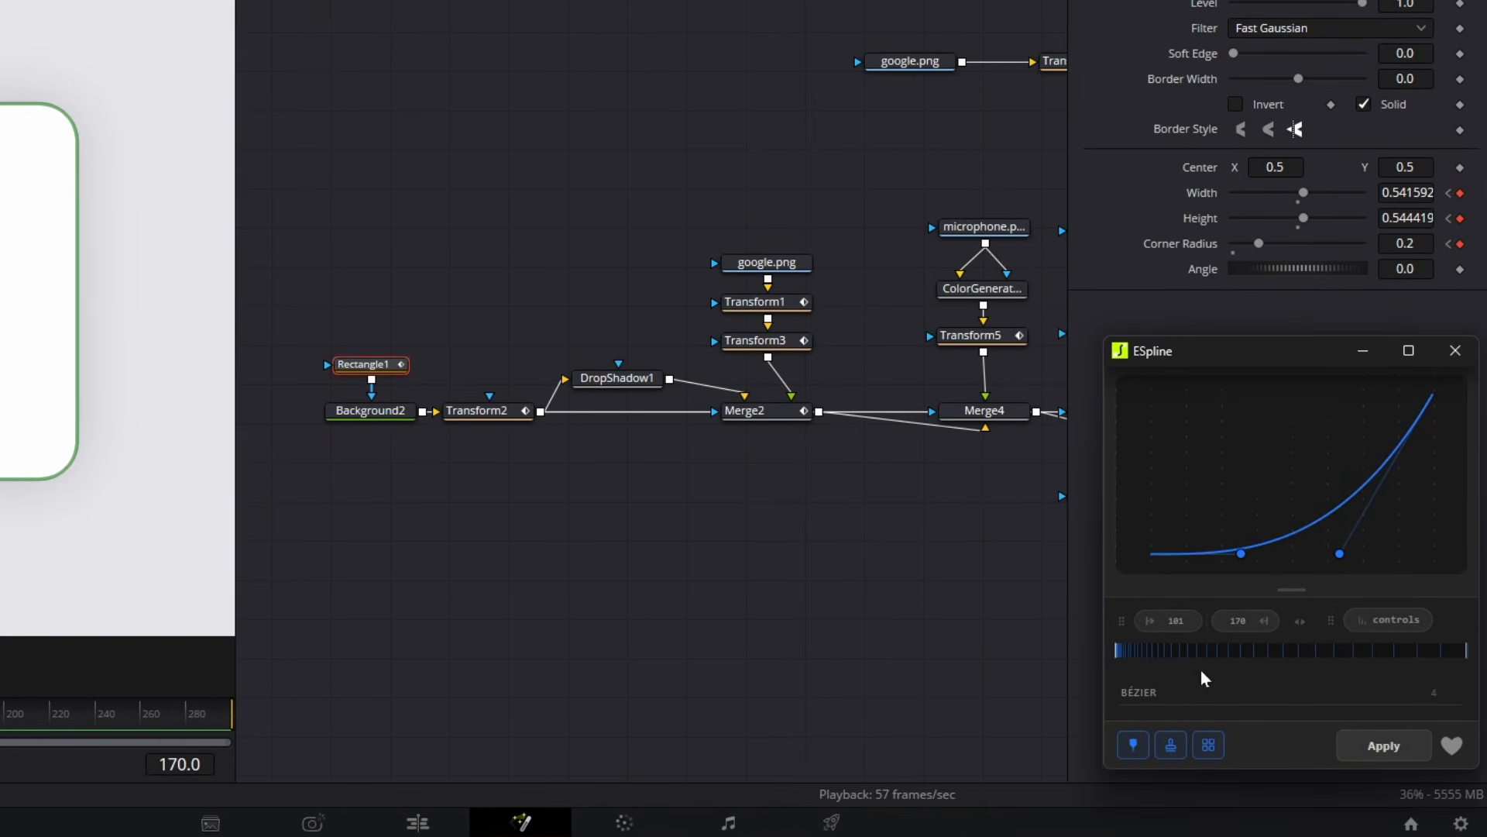
{"action": "left_click", "coordinate": [1177, 389]}
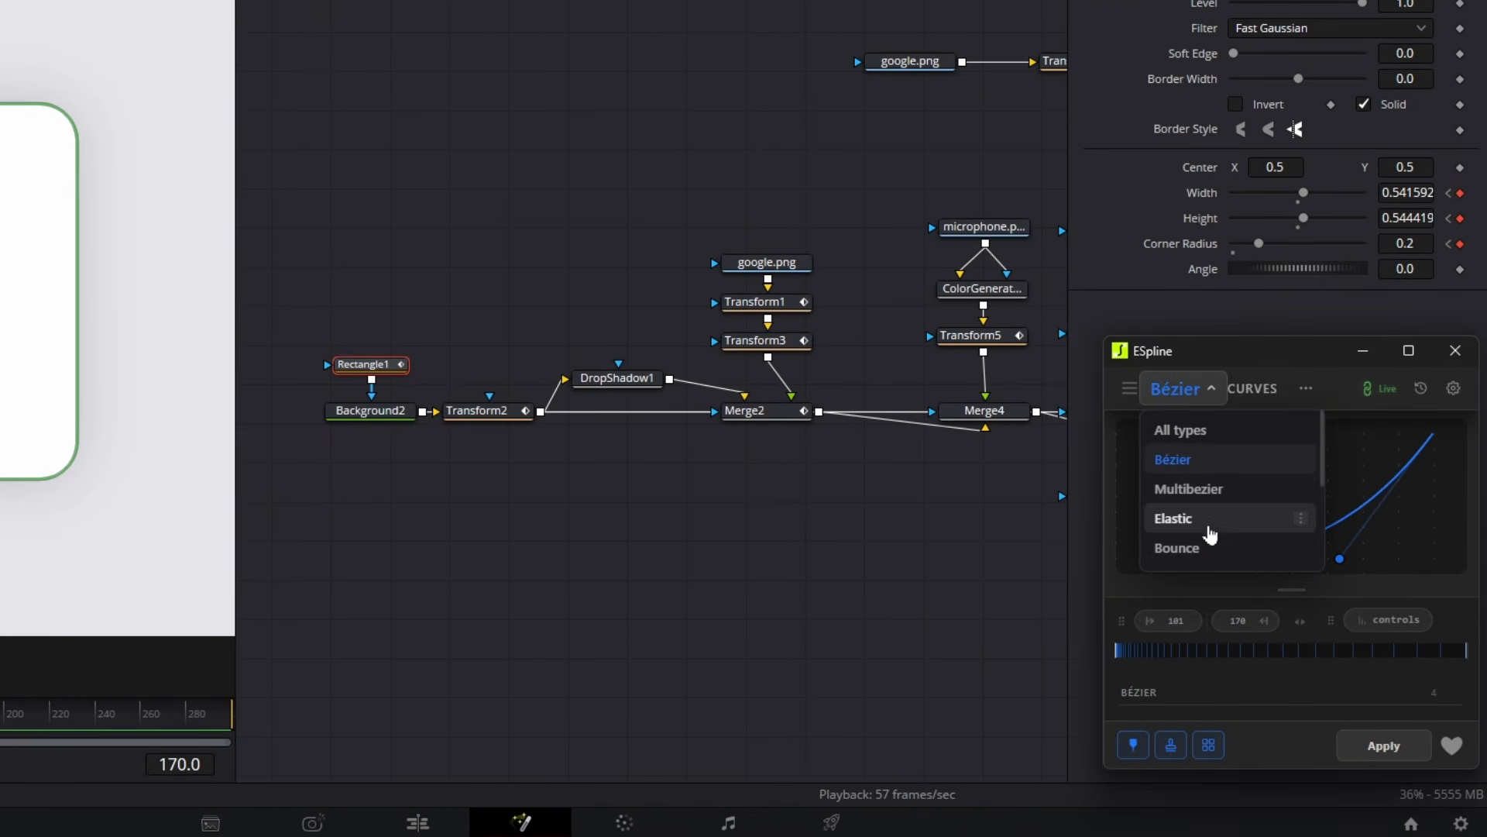
{"action": "left_click", "coordinate": [1175, 518]}
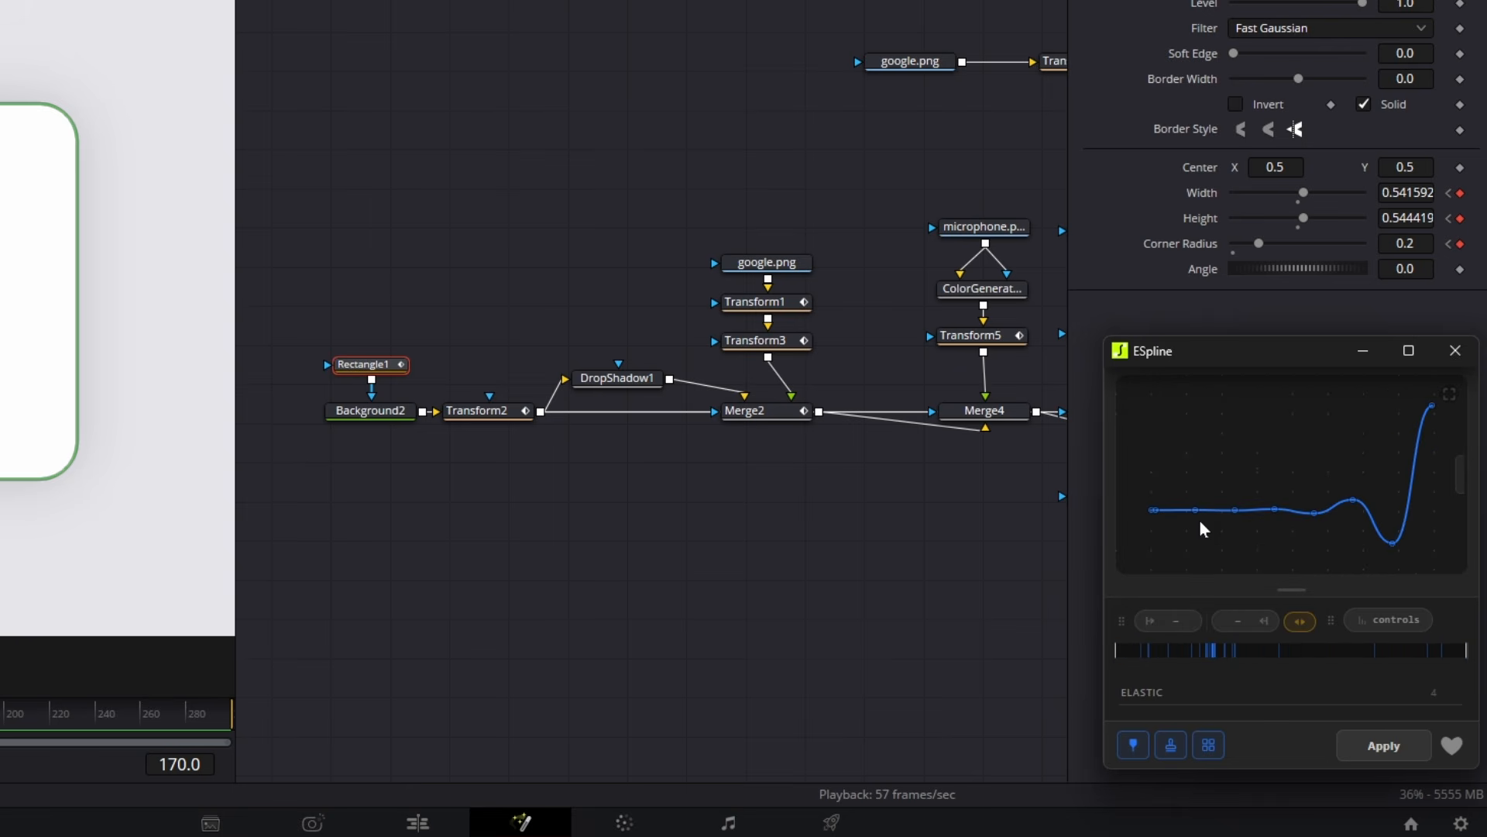
{"action": "left_click", "coordinate": [1130, 389]}
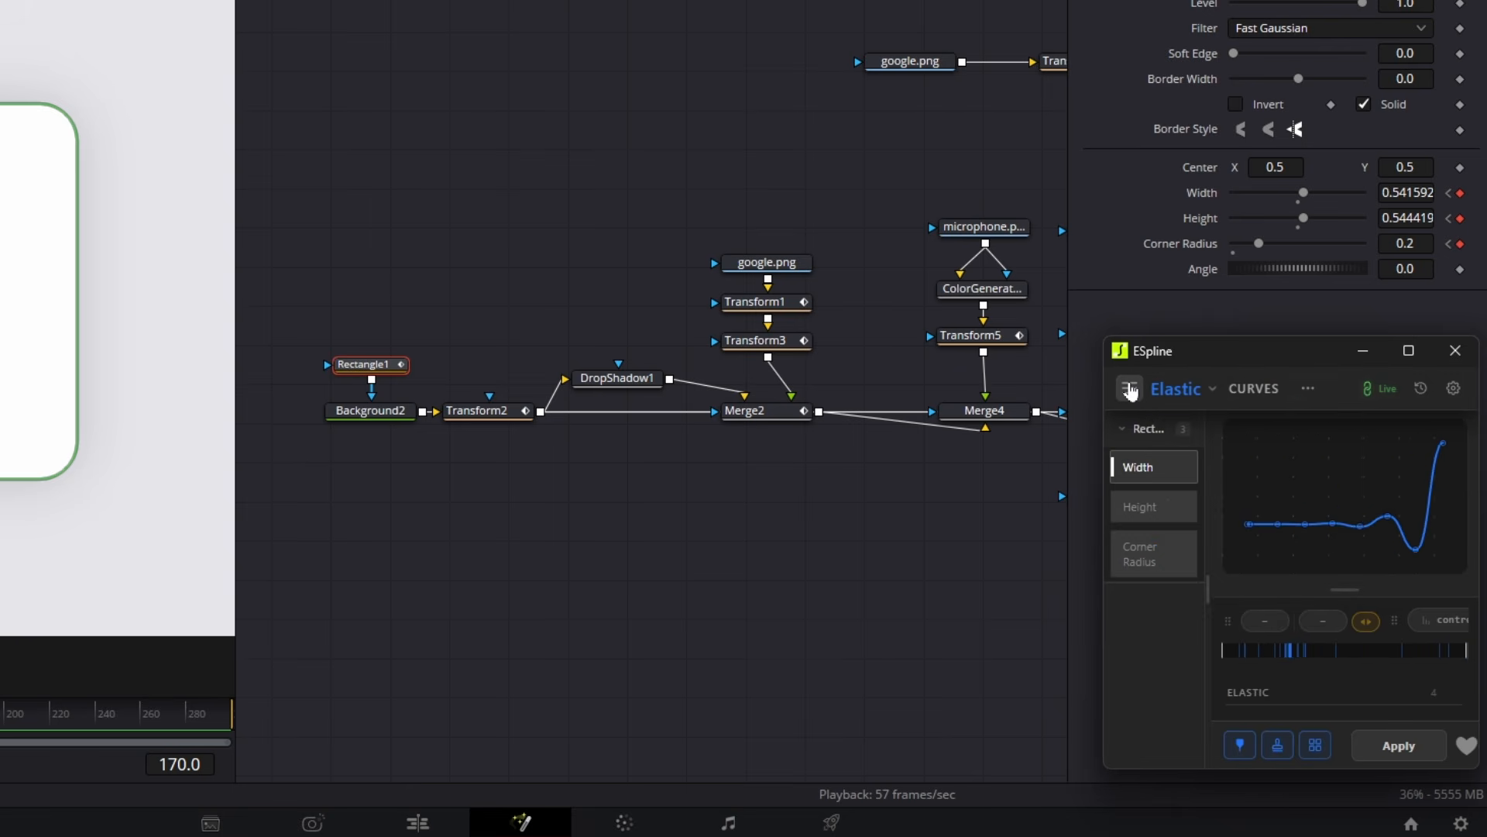
{"action": "left_click", "coordinate": [1159, 550]}
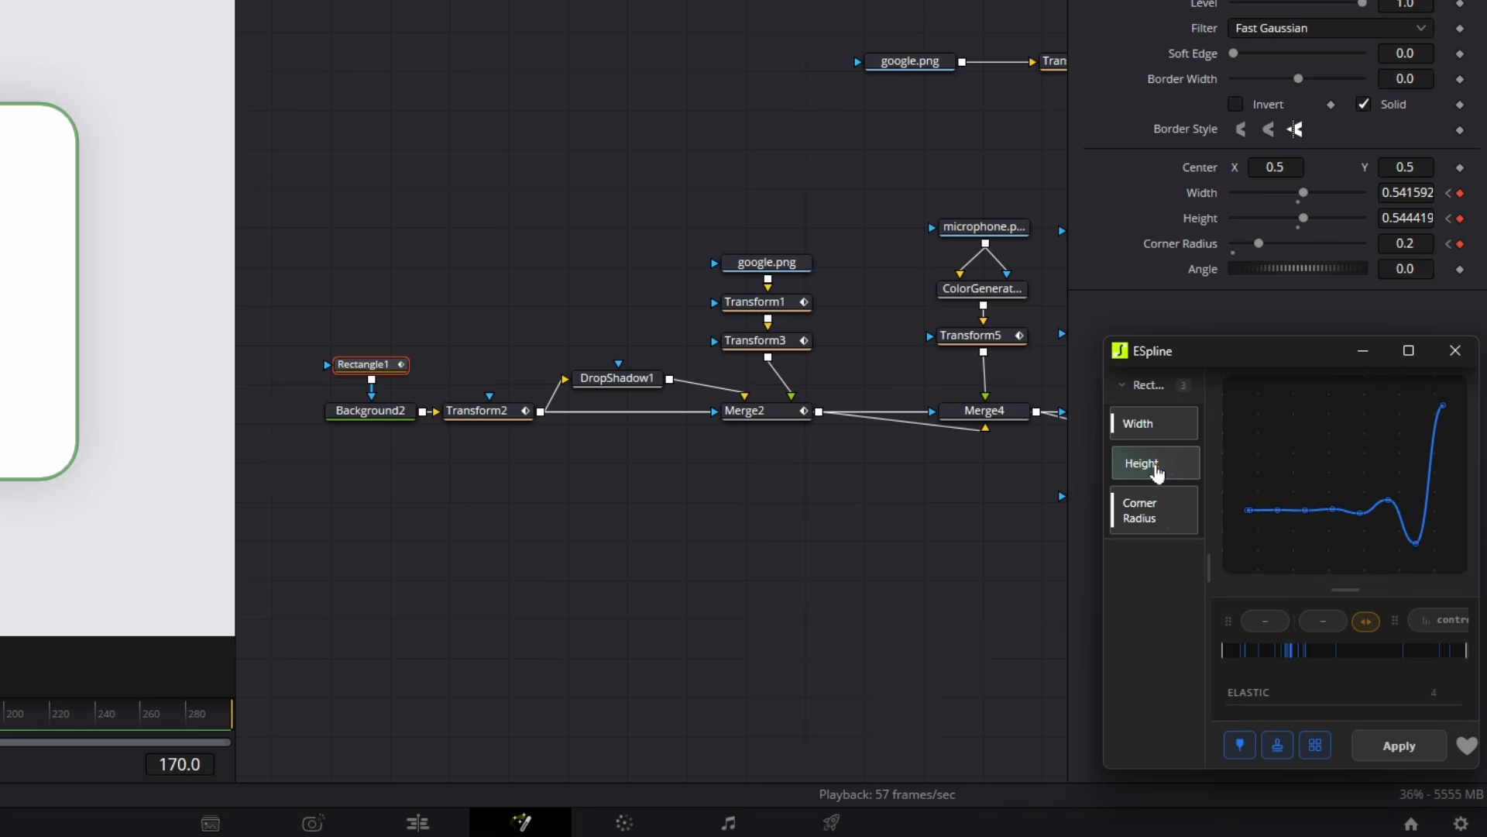
{"action": "left_click", "coordinate": [1158, 468]}
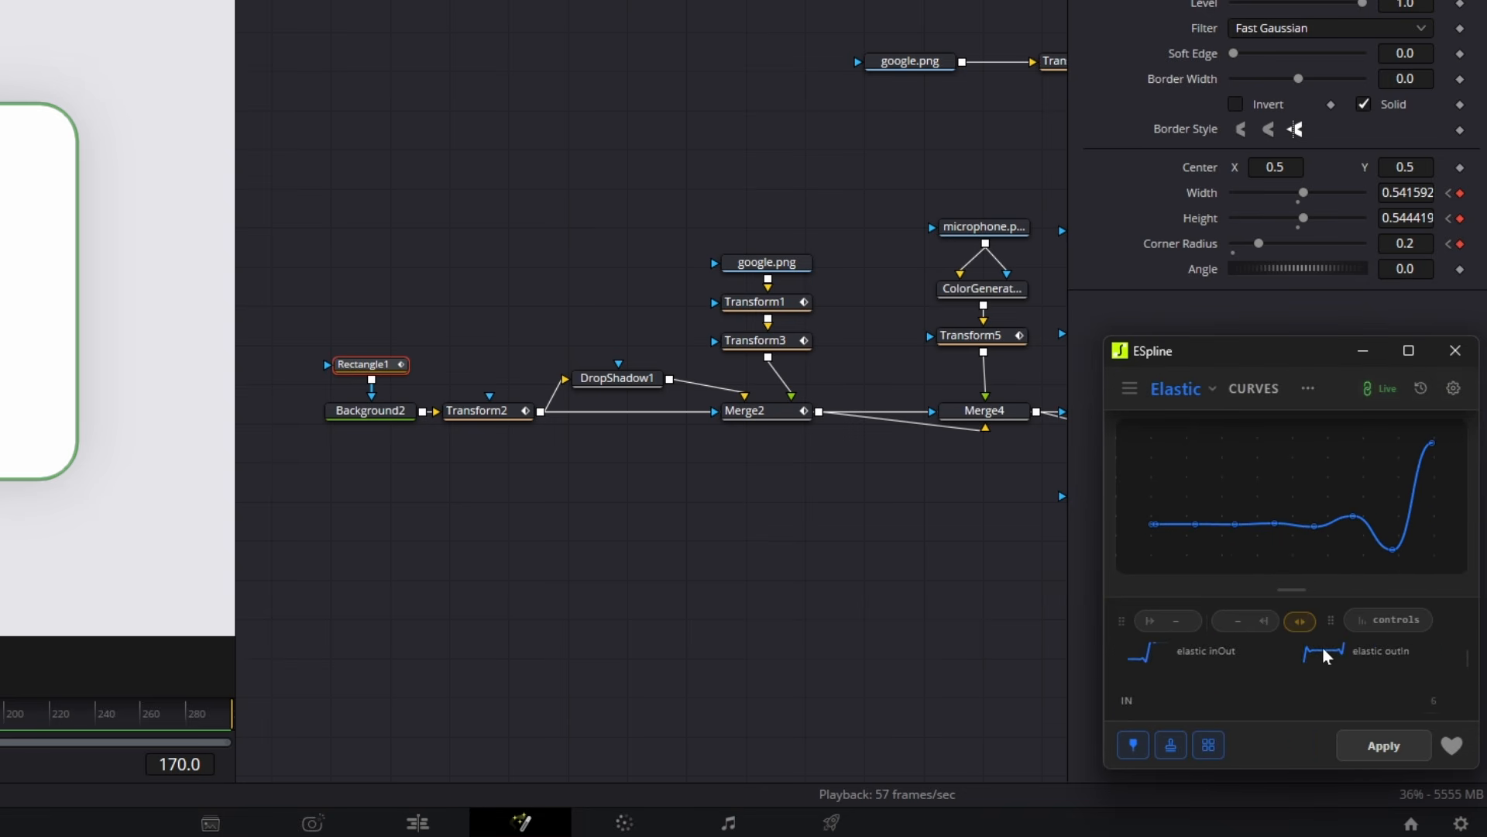
Apply an elastic out curve with bounce 0.15 and hang 0.50 to Rectangle1's Width, Height and Corner Radius
{"action": "left_click", "coordinate": [1337, 676]}
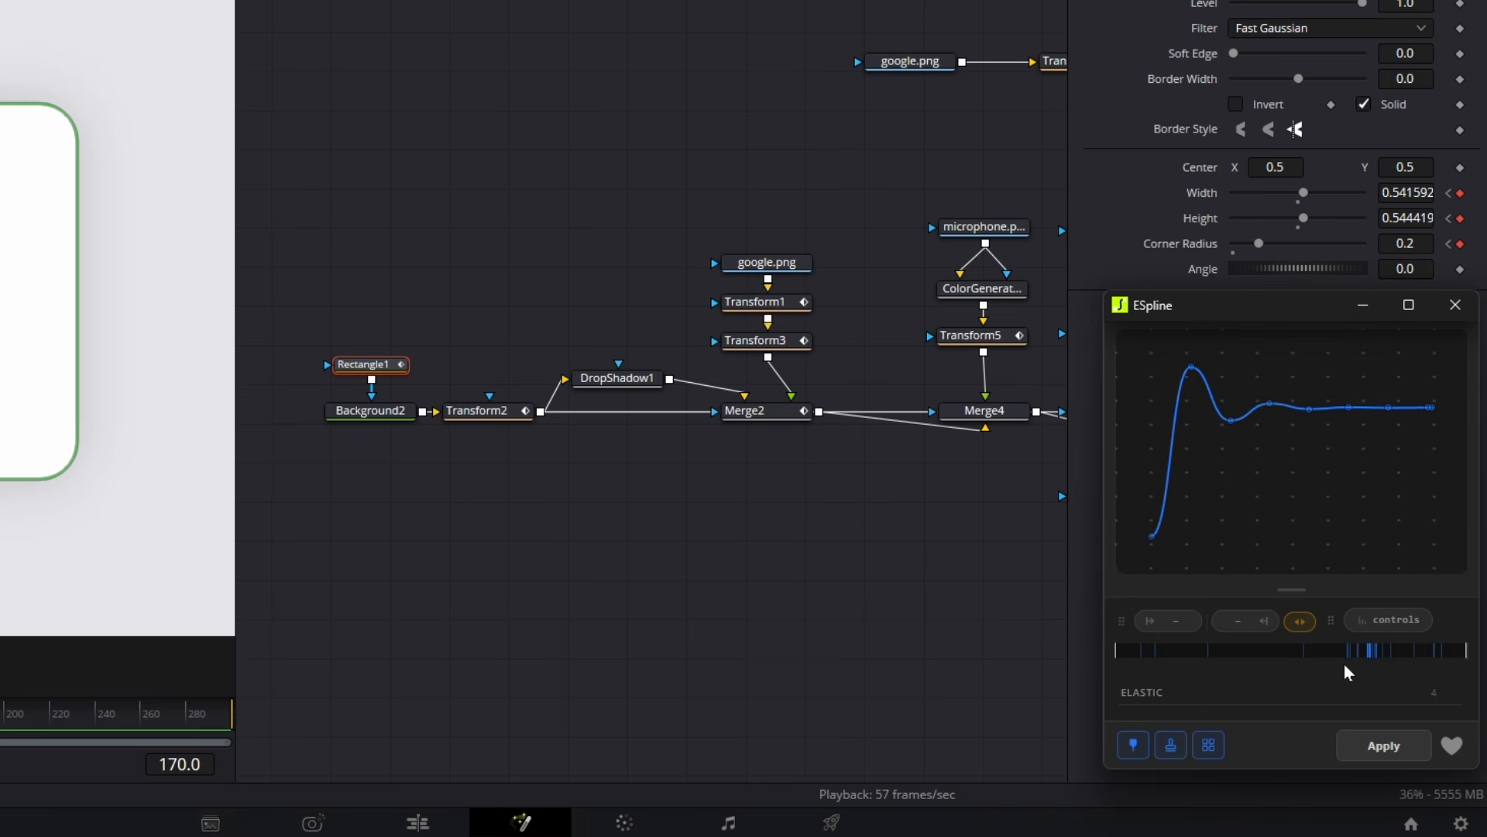
{"action": "left_click", "coordinate": [1390, 620]}
{"action": "left_click_drag", "start_coordinate": [1291, 593], "coordinate": [1293, 594]}
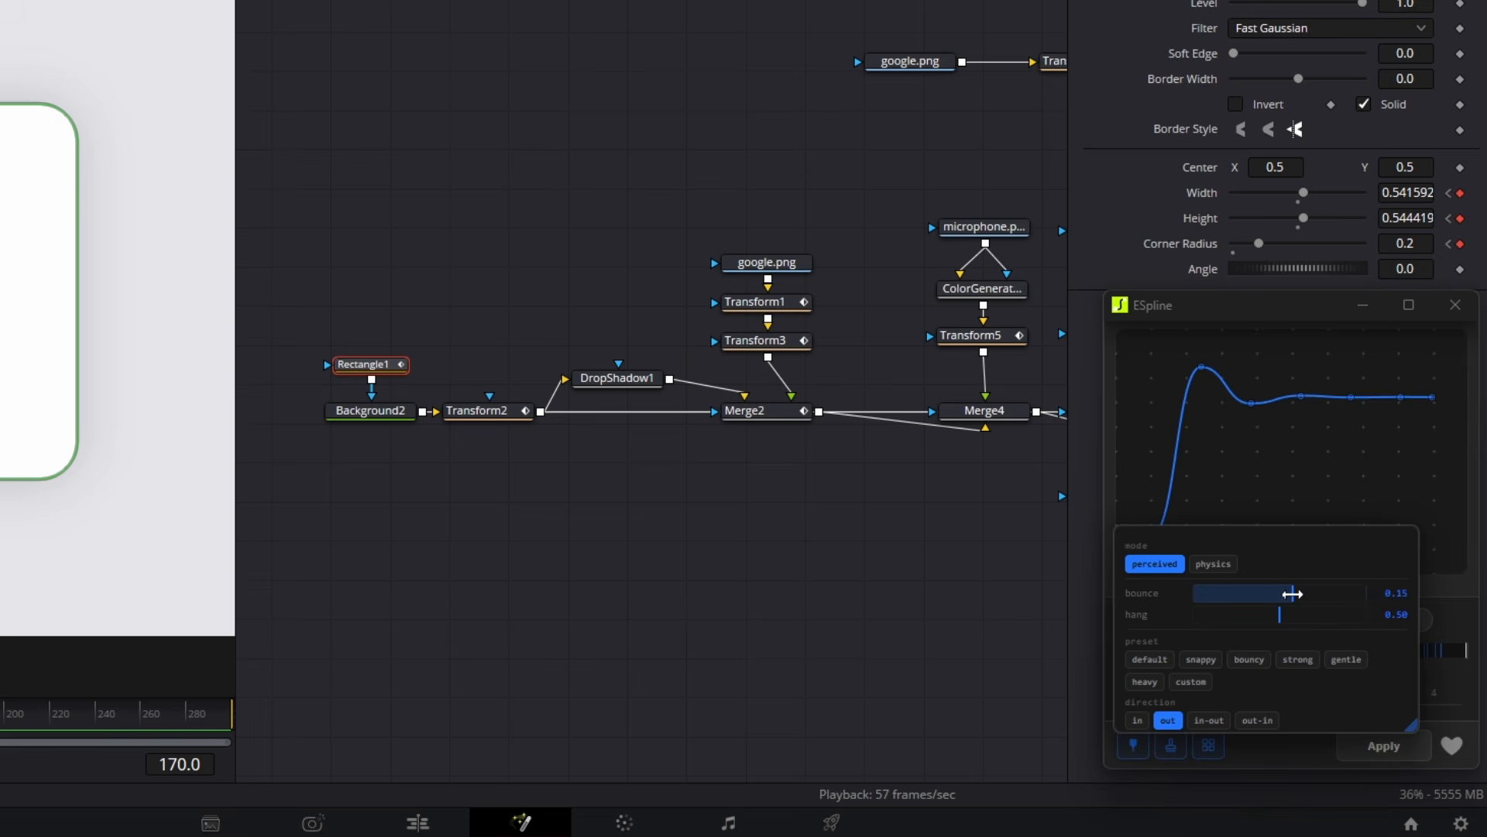
{"action": "left_click", "coordinate": [1394, 617]}
{"action": "left_click", "coordinate": [1384, 746]}
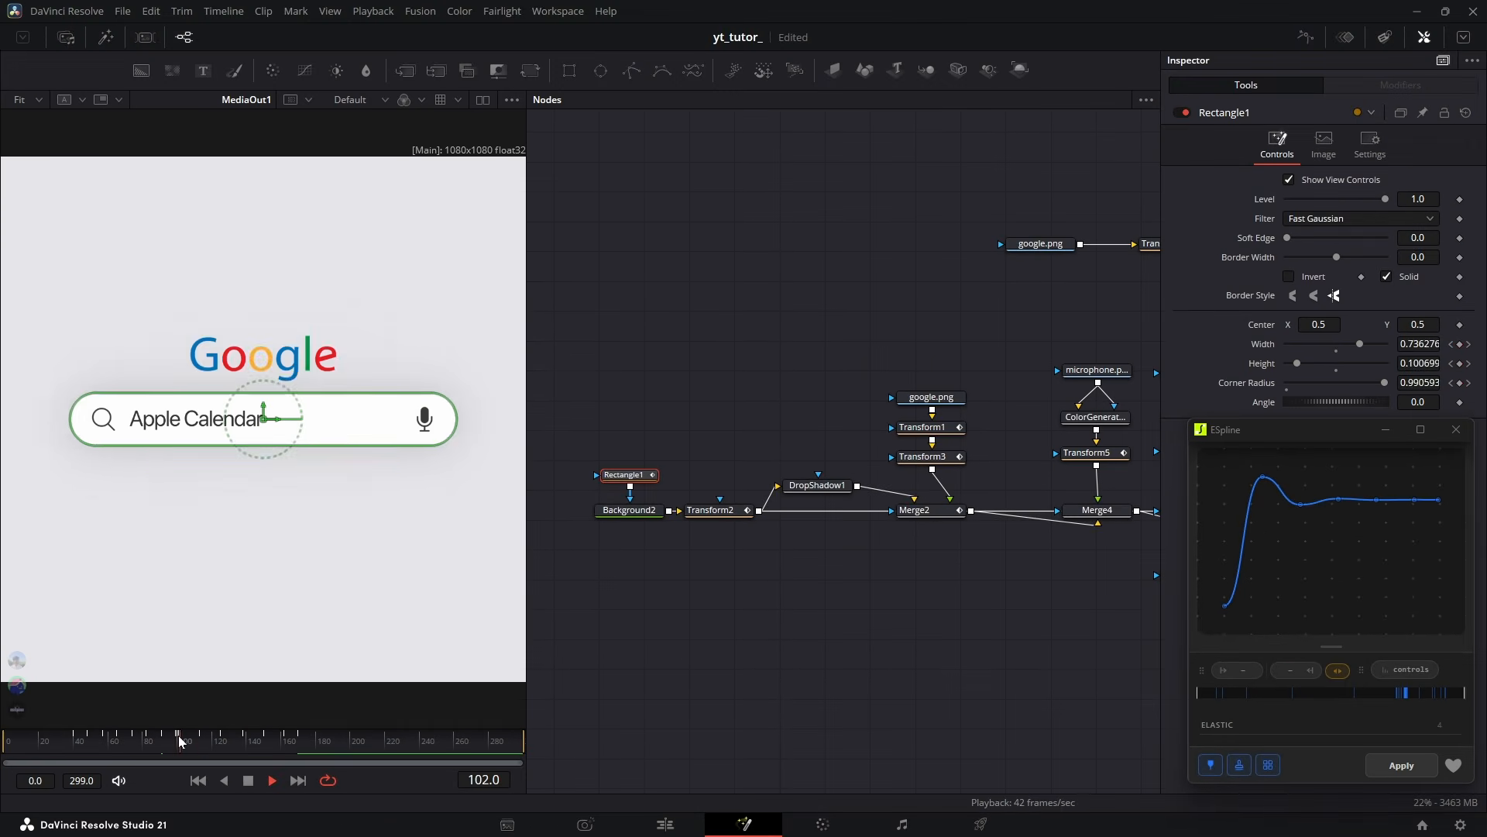
Fade Text1's shading Opacity from 1.0 at frame 101 to 0.0 at frame 110 and play the transition back
{"action": "left_click", "coordinate": [179, 738]}
{"action": "left_click_drag", "start_coordinate": [843, 527], "coordinate": [687, 602]}
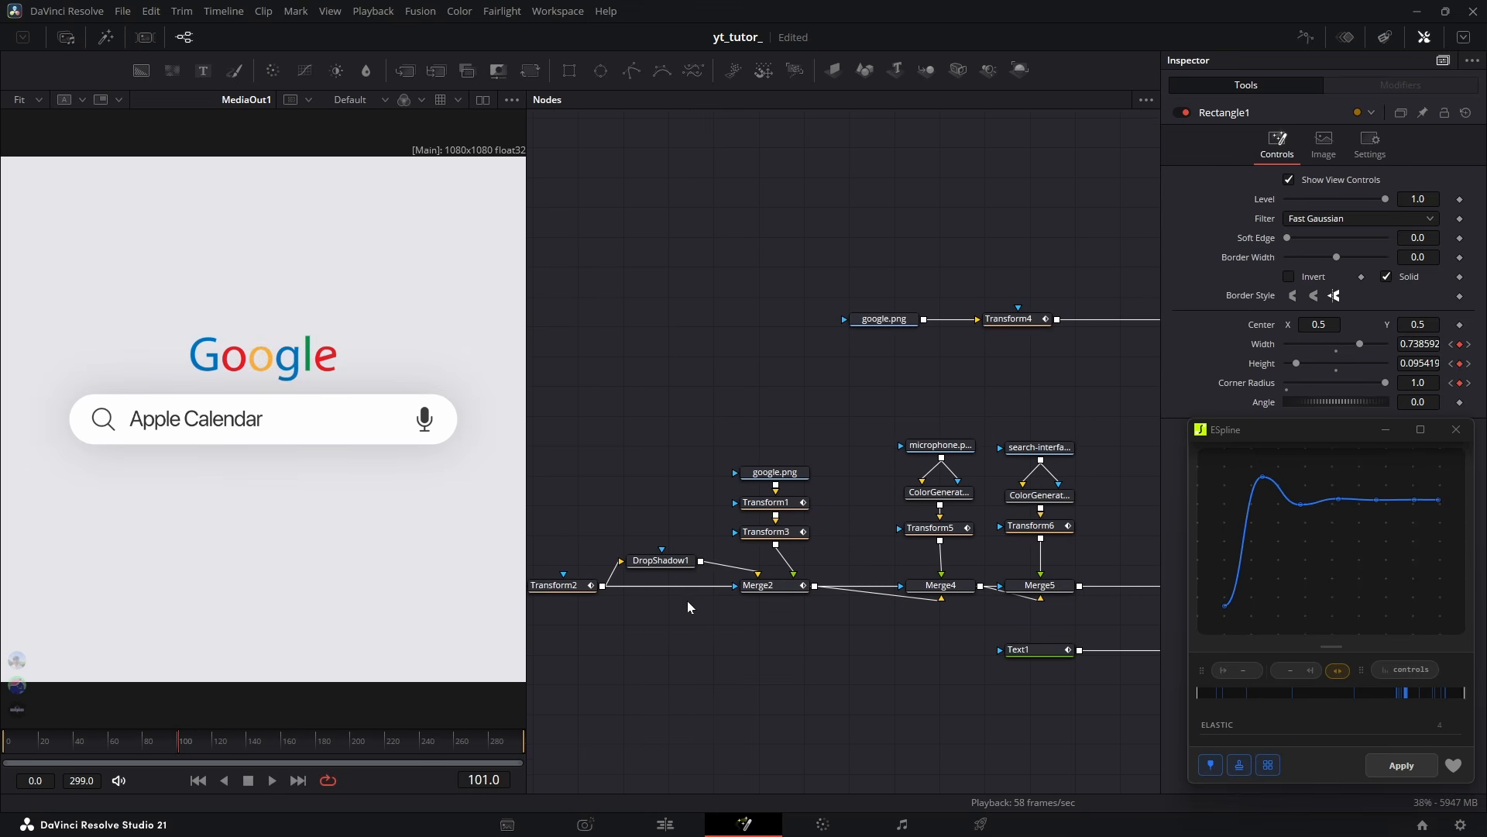
{"action": "left_click_drag", "start_coordinate": [906, 583], "coordinate": [686, 518]}
{"action": "left_click", "coordinate": [816, 587]}
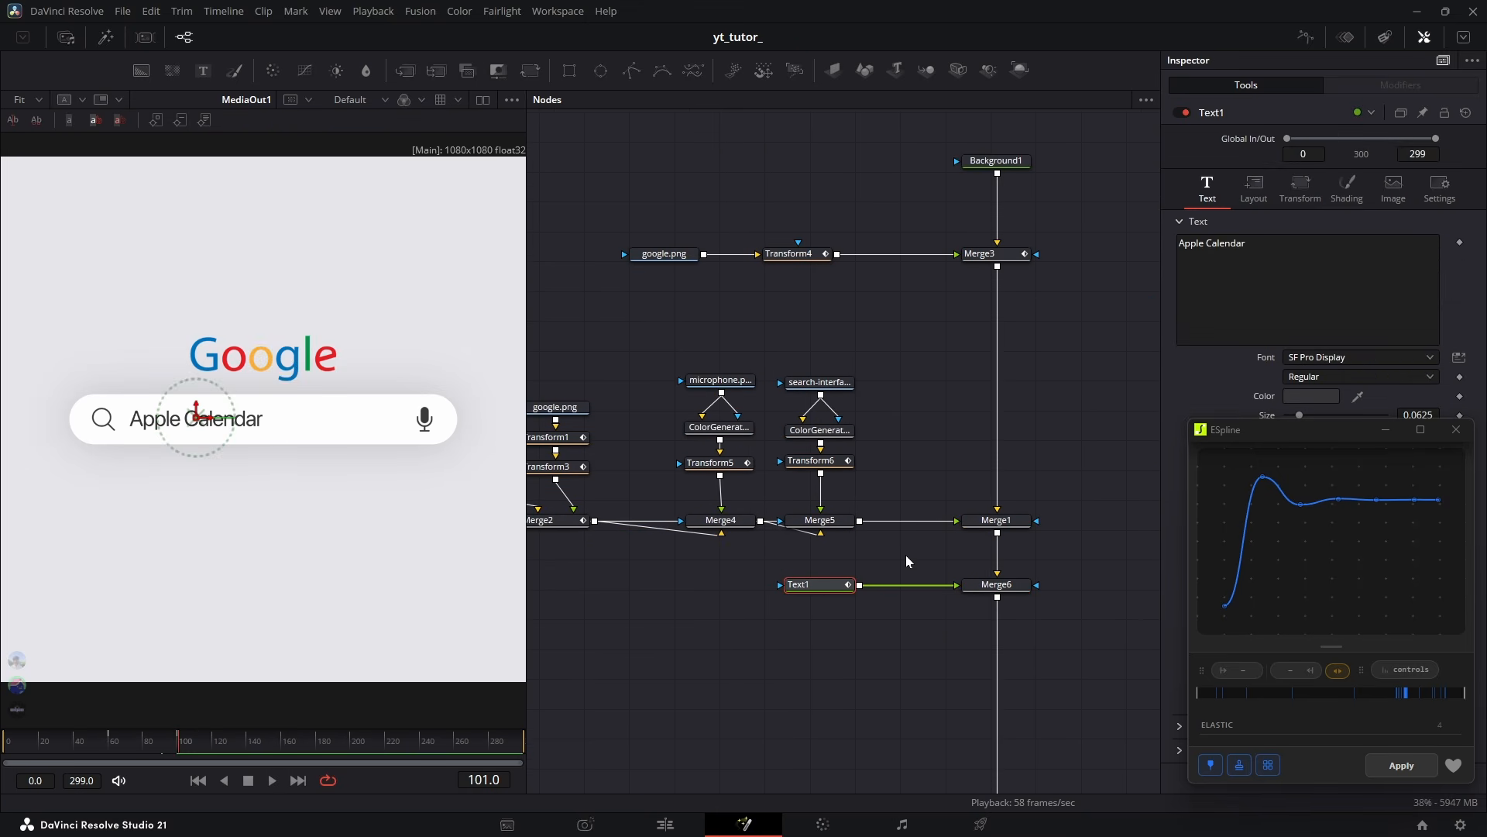
{"action": "left_click", "coordinate": [1347, 188]}
{"action": "left_click", "coordinate": [1460, 347]}
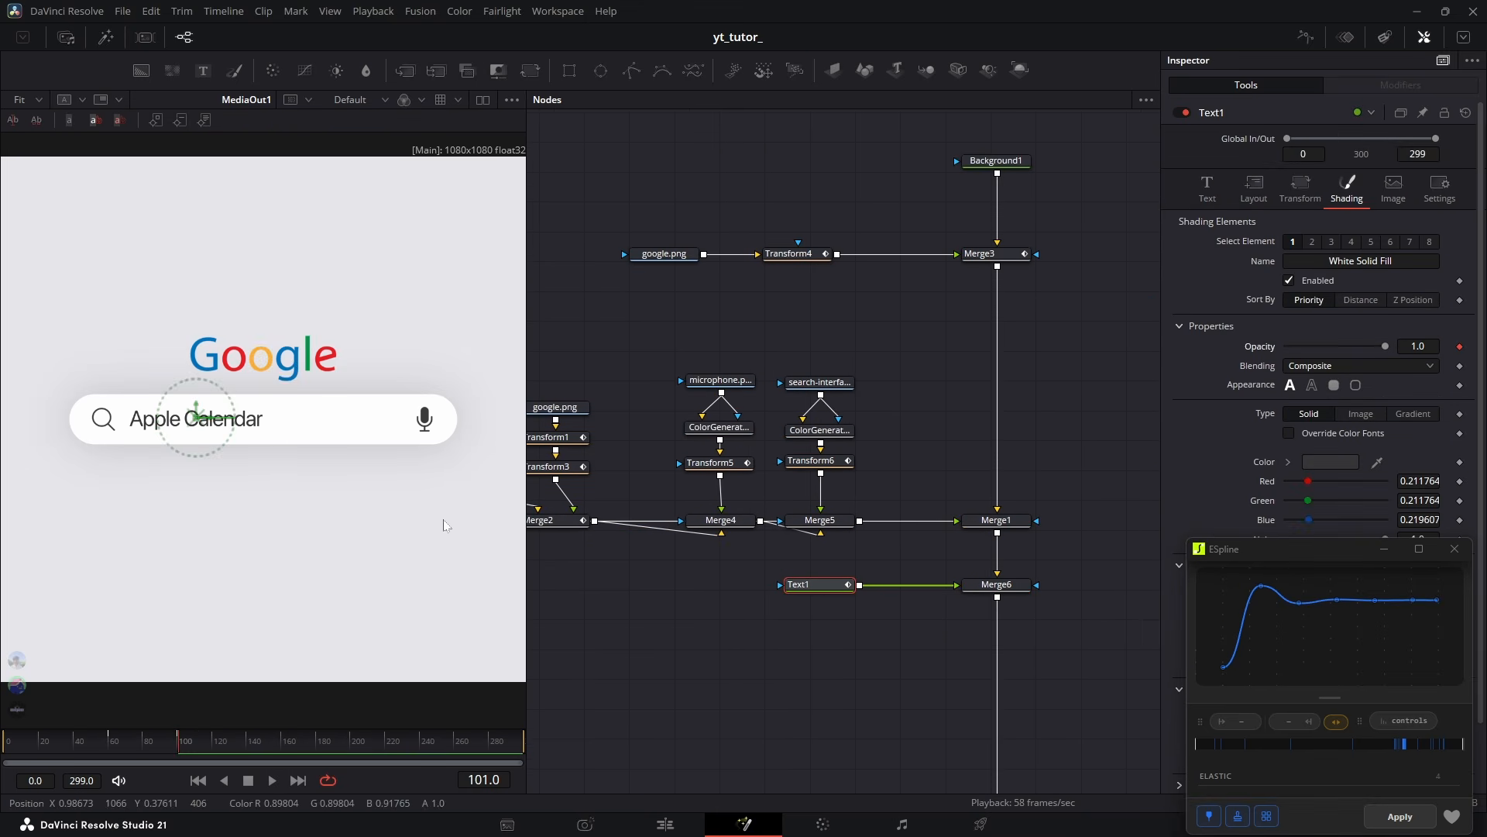
{"action": "left_click_drag", "start_coordinate": [185, 743], "coordinate": [194, 748]}
{"action": "left_click_drag", "start_coordinate": [1385, 347], "coordinate": [1100, 389]}
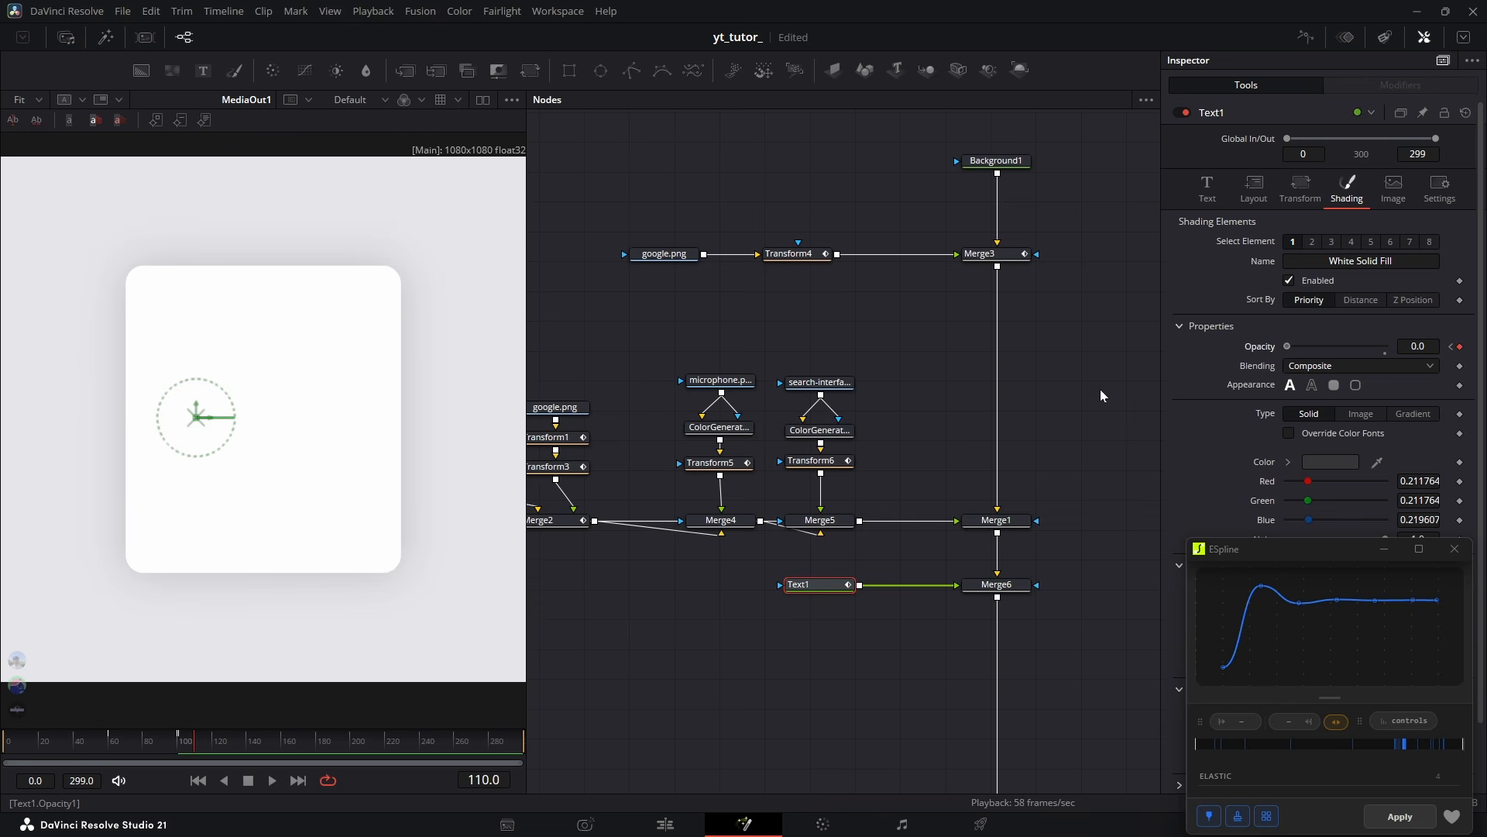
{"action": "left_click_drag", "start_coordinate": [187, 741], "coordinate": [176, 743]}
{"action": "key", "text": "space"}
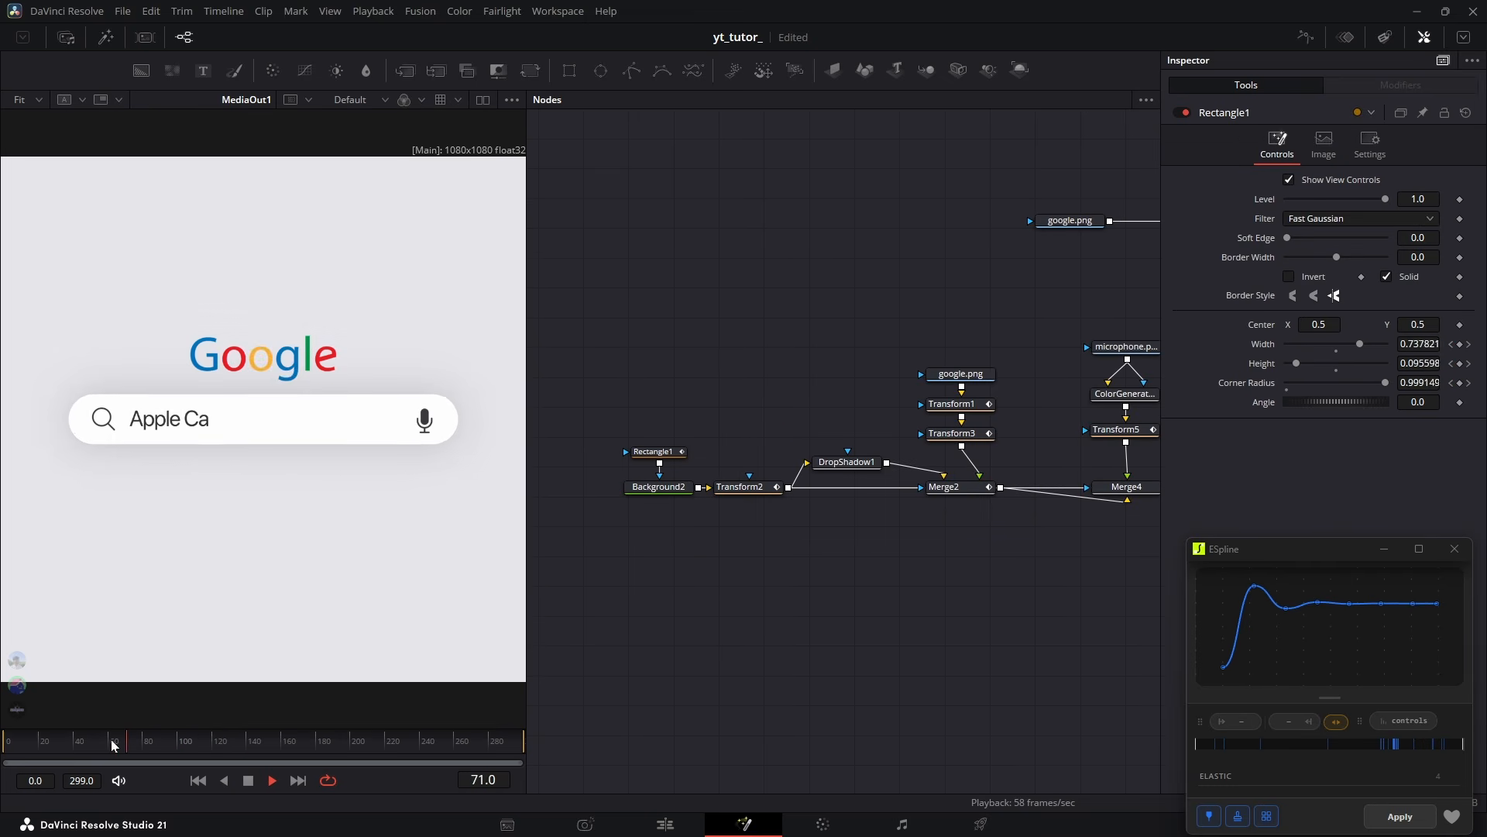
{"action": "key", "text": "space"}
Target only Rectangle1's Corner Radius in ESpline and apply a cubic Bézier ease out curve to it
{"action": "left_click_drag", "start_coordinate": [173, 742], "coordinate": [196, 747]}
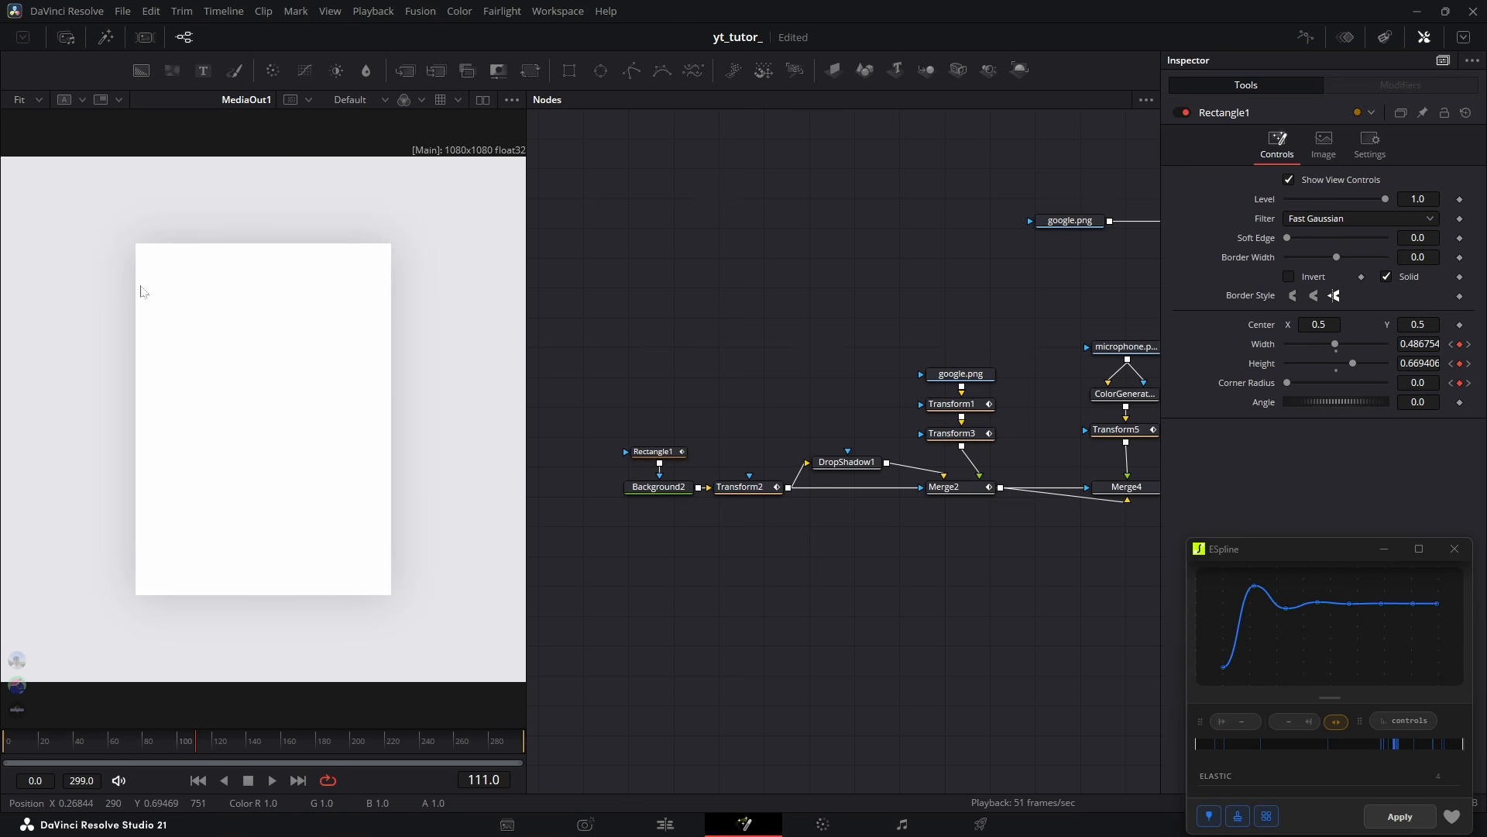
{"action": "left_click", "coordinate": [1201, 598]}
{"action": "left_click", "coordinate": [1234, 634]}
{"action": "left_click", "coordinate": [1224, 607]}
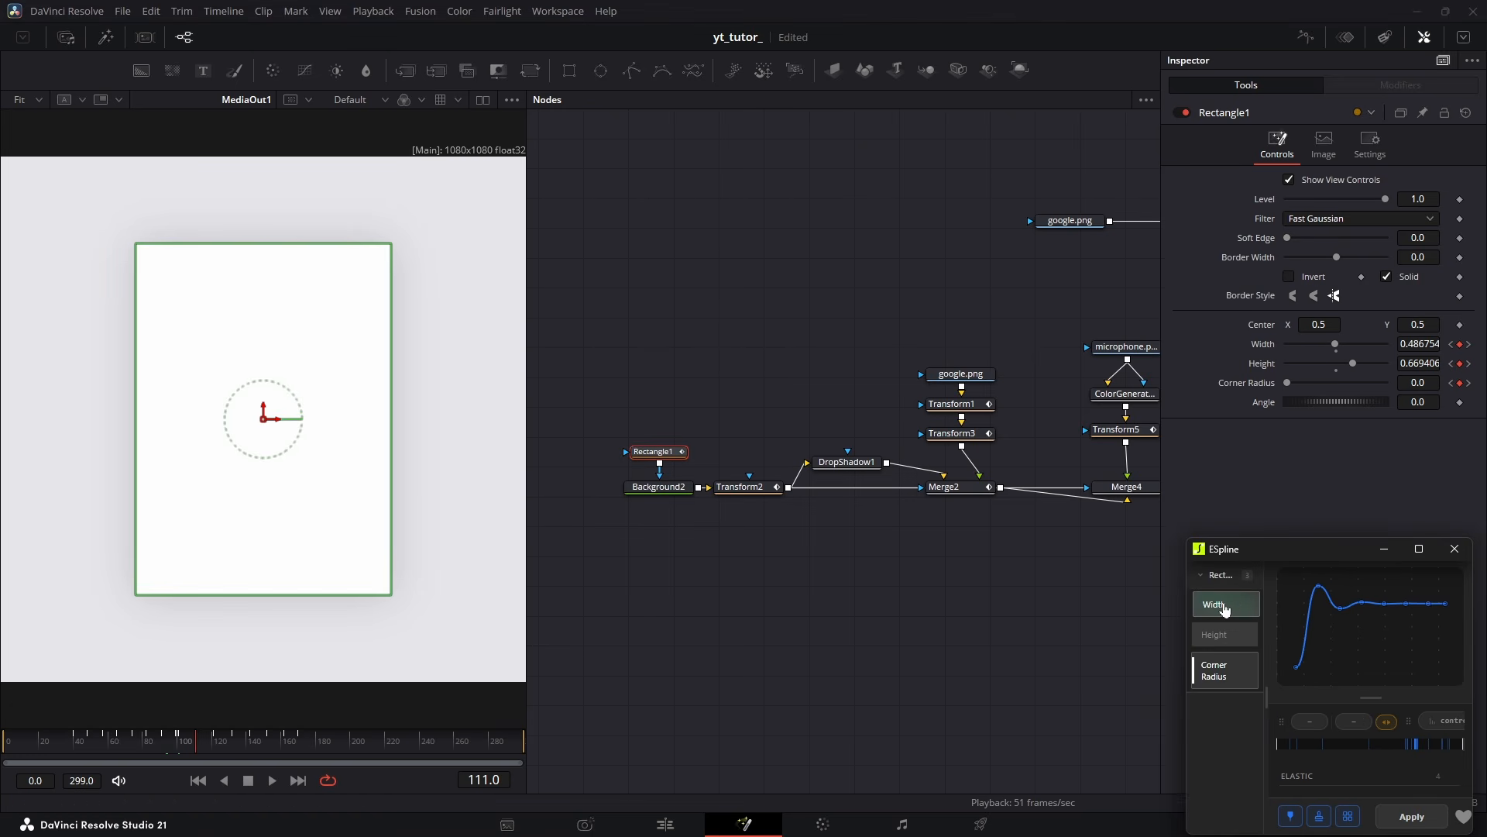
{"action": "left_click", "coordinate": [1257, 579]}
{"action": "left_click", "coordinate": [1262, 629]}
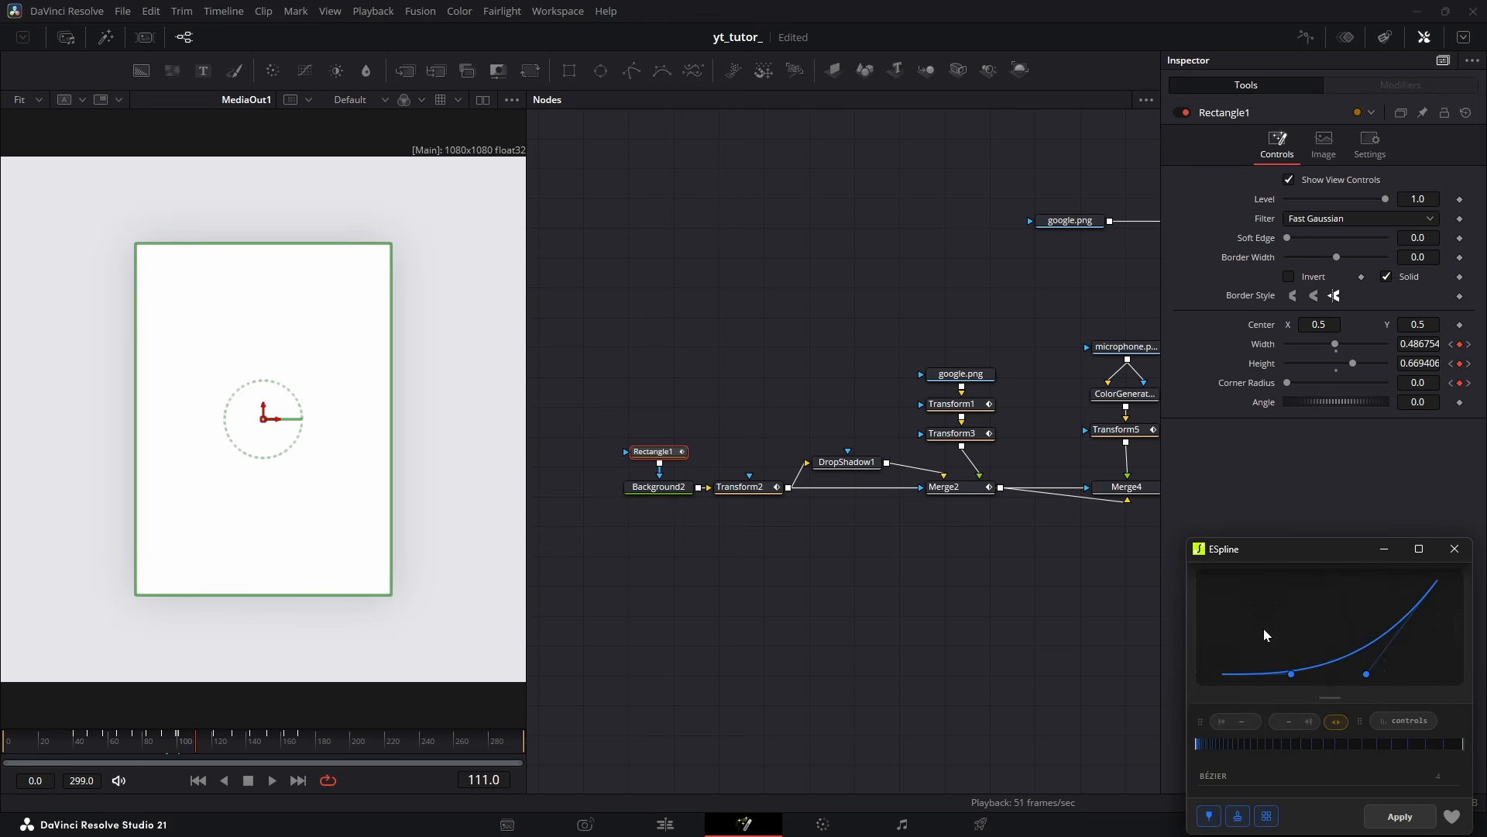
{"action": "scroll", "coordinate": [1345, 756], "scroll_direction": "down", "scroll_amount": 2}
{"action": "left_click", "coordinate": [1389, 775]}
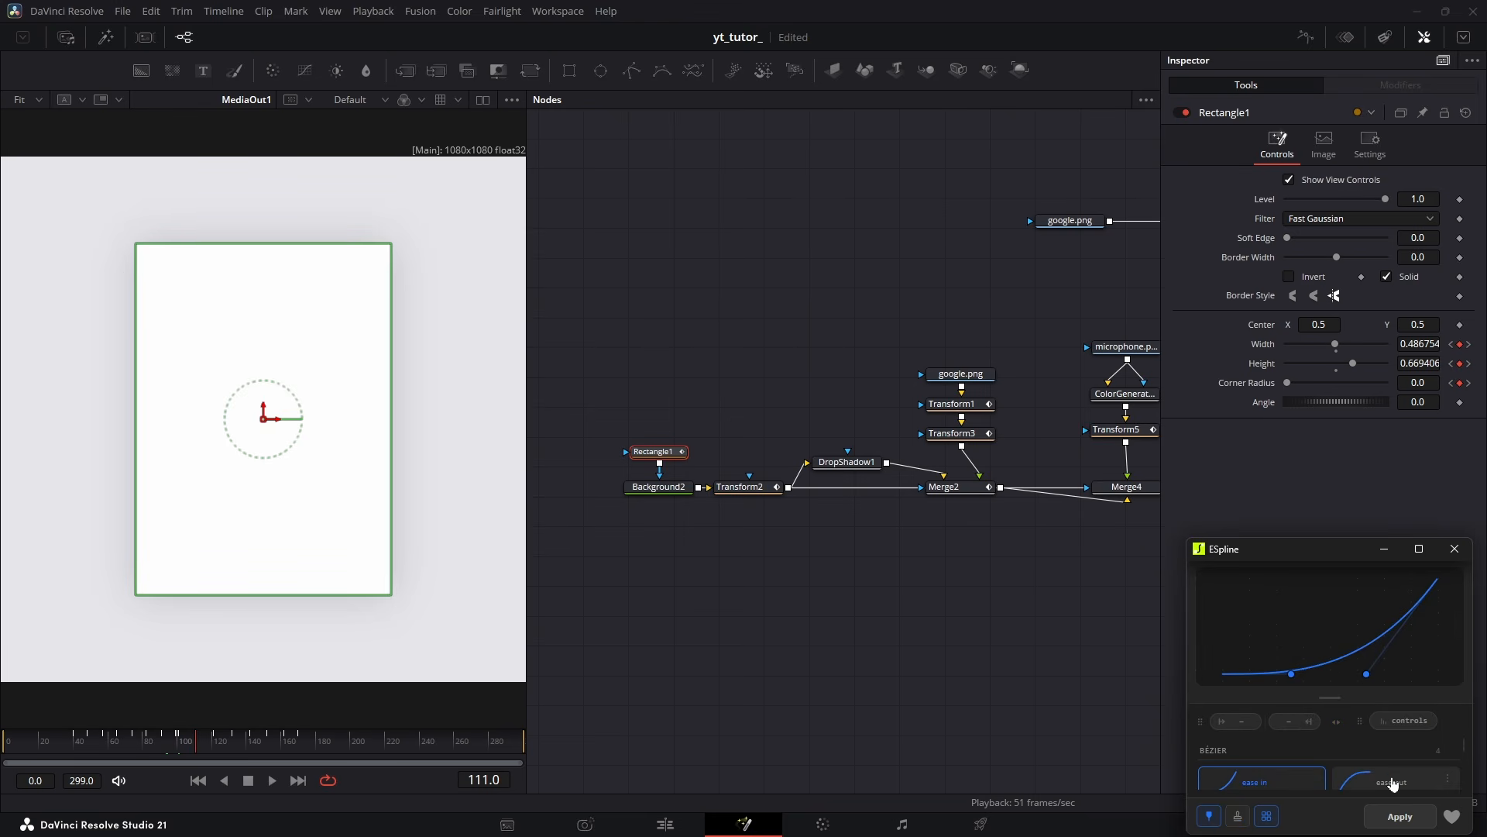
{"action": "left_click", "coordinate": [1277, 671]}
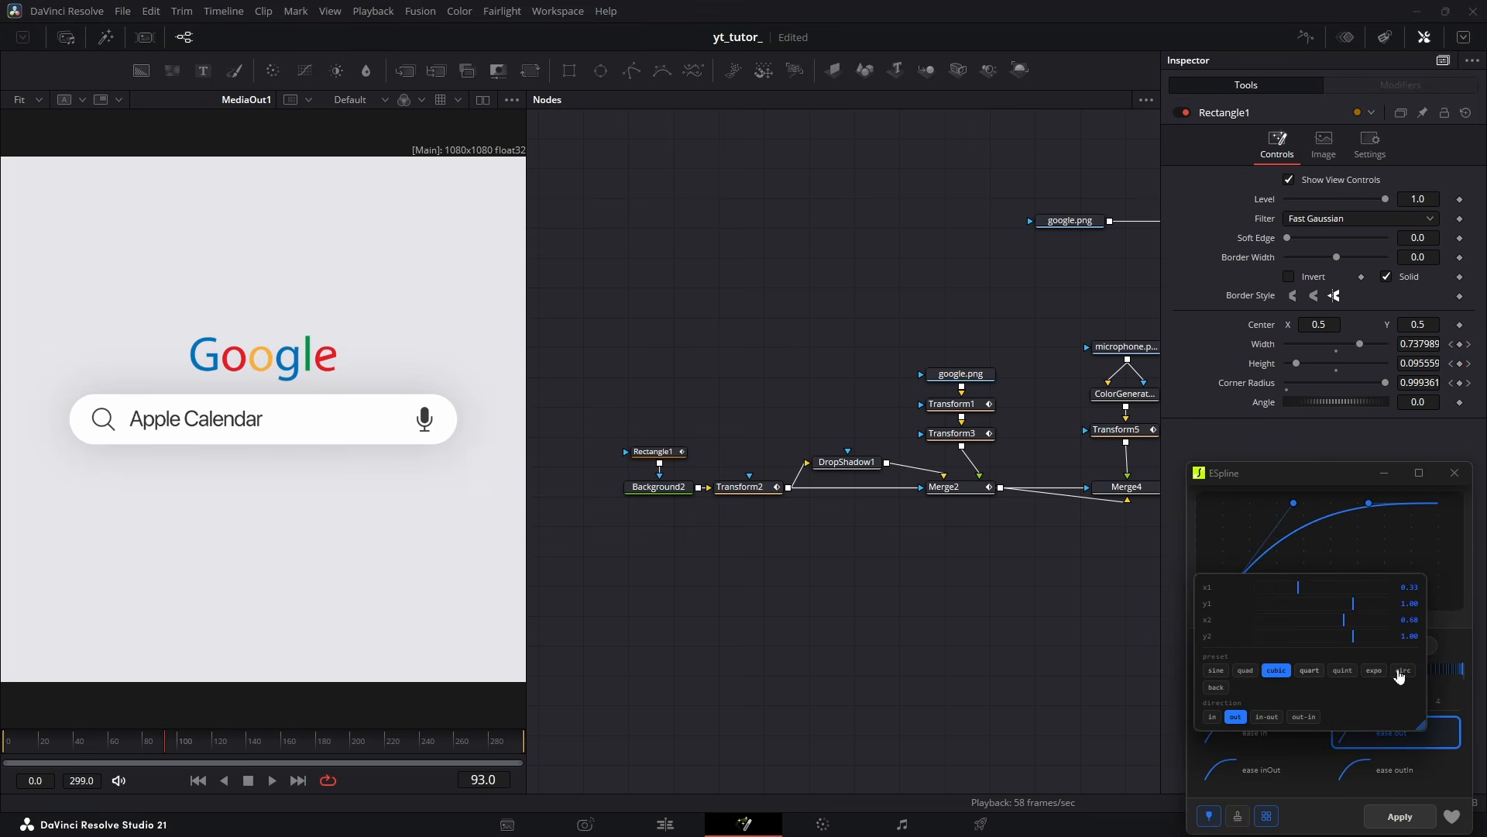
{"action": "left_click", "coordinate": [1400, 817]}
Play back the morph from the search pill into the rounded square to check the corner radius easing
{"action": "left_click", "coordinate": [179, 750]}
{"action": "left_click_drag", "start_coordinate": [182, 747], "coordinate": [140, 746]}
{"action": "key", "text": "space"}
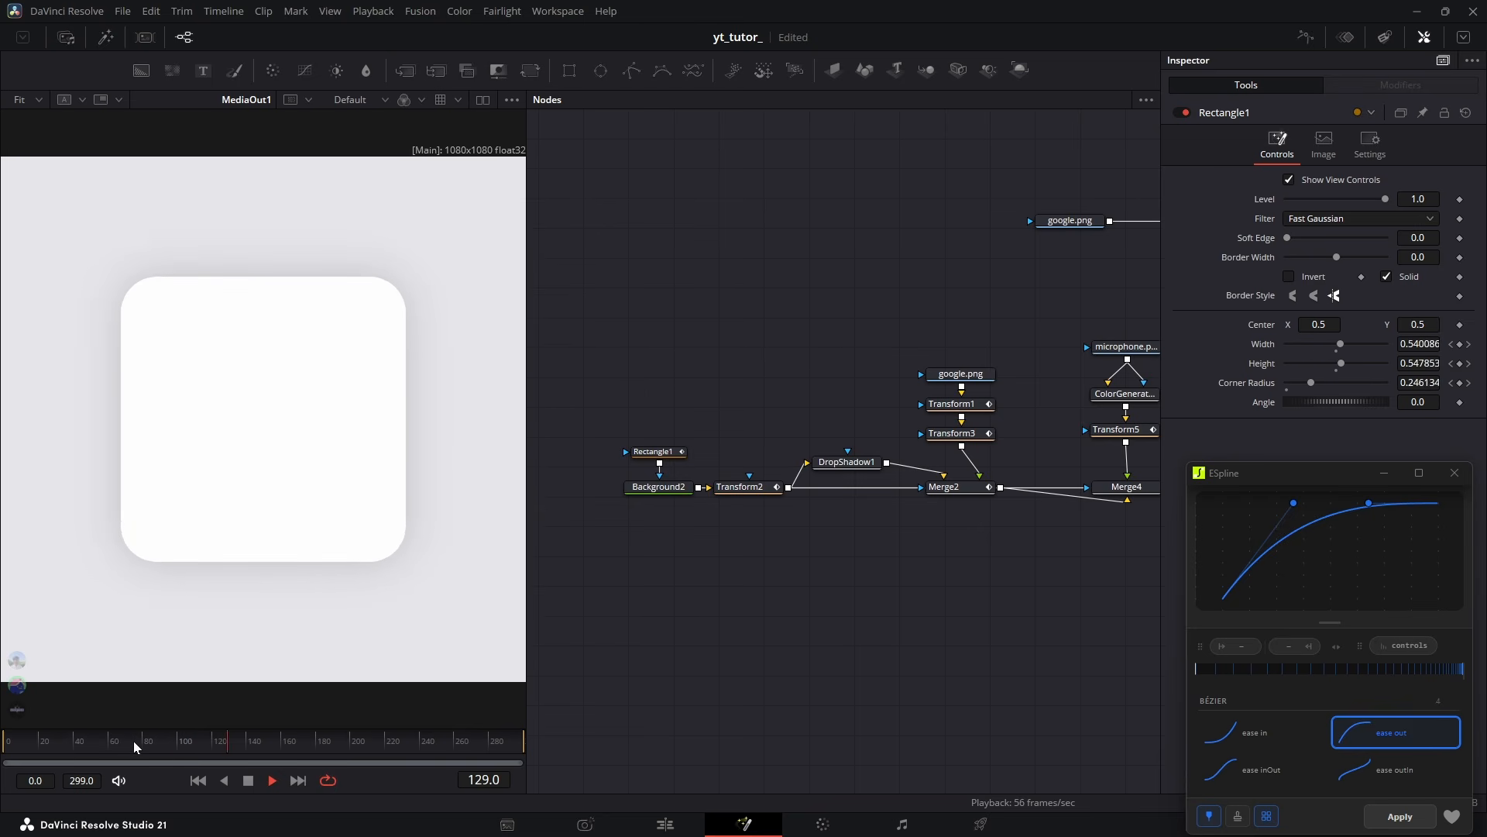
{"action": "left_click", "coordinate": [131, 741]}
{"action": "left_click", "coordinate": [130, 739]}
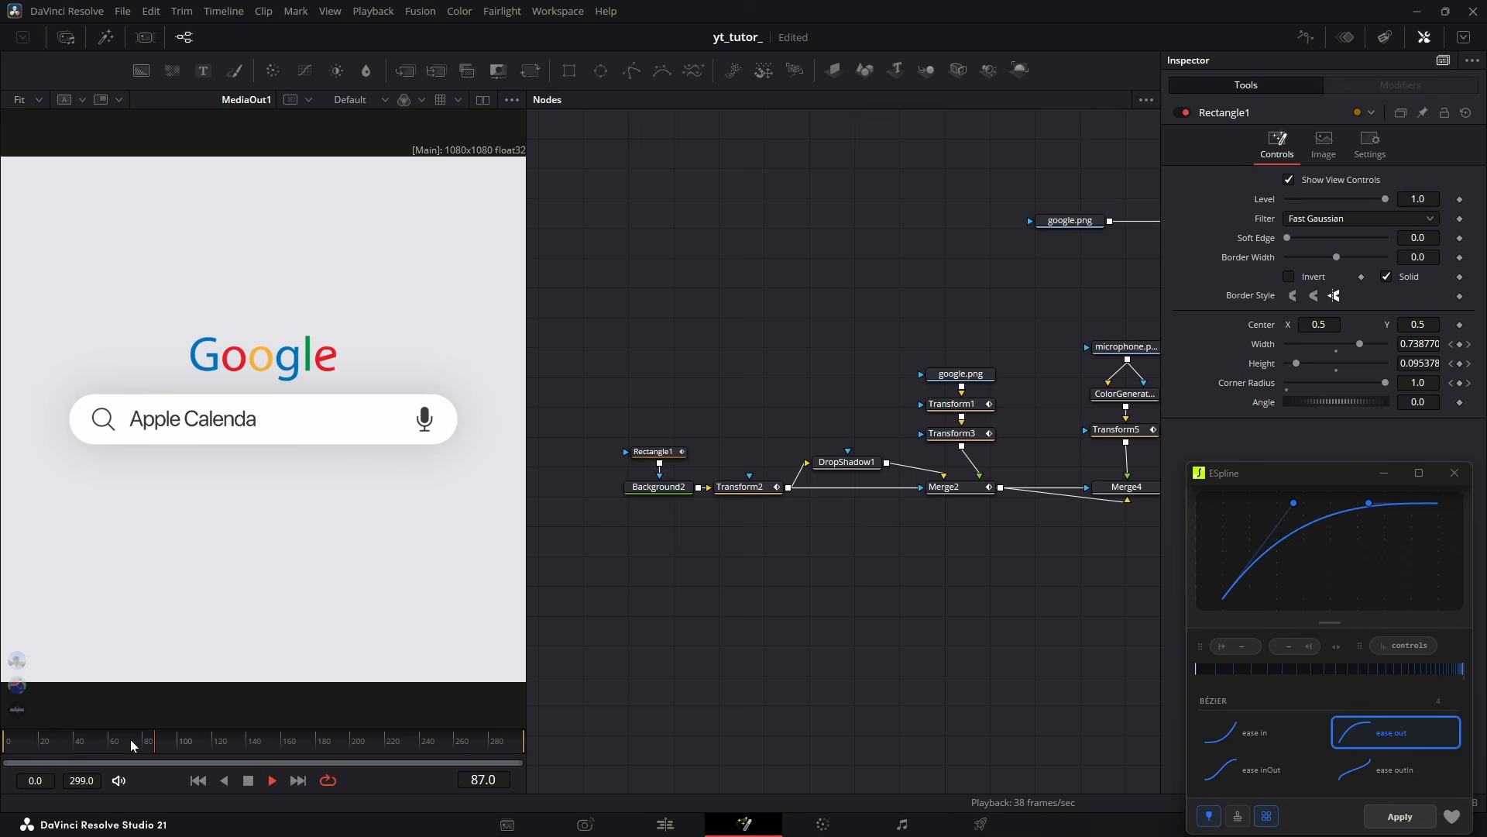
{"action": "key", "text": "space"}
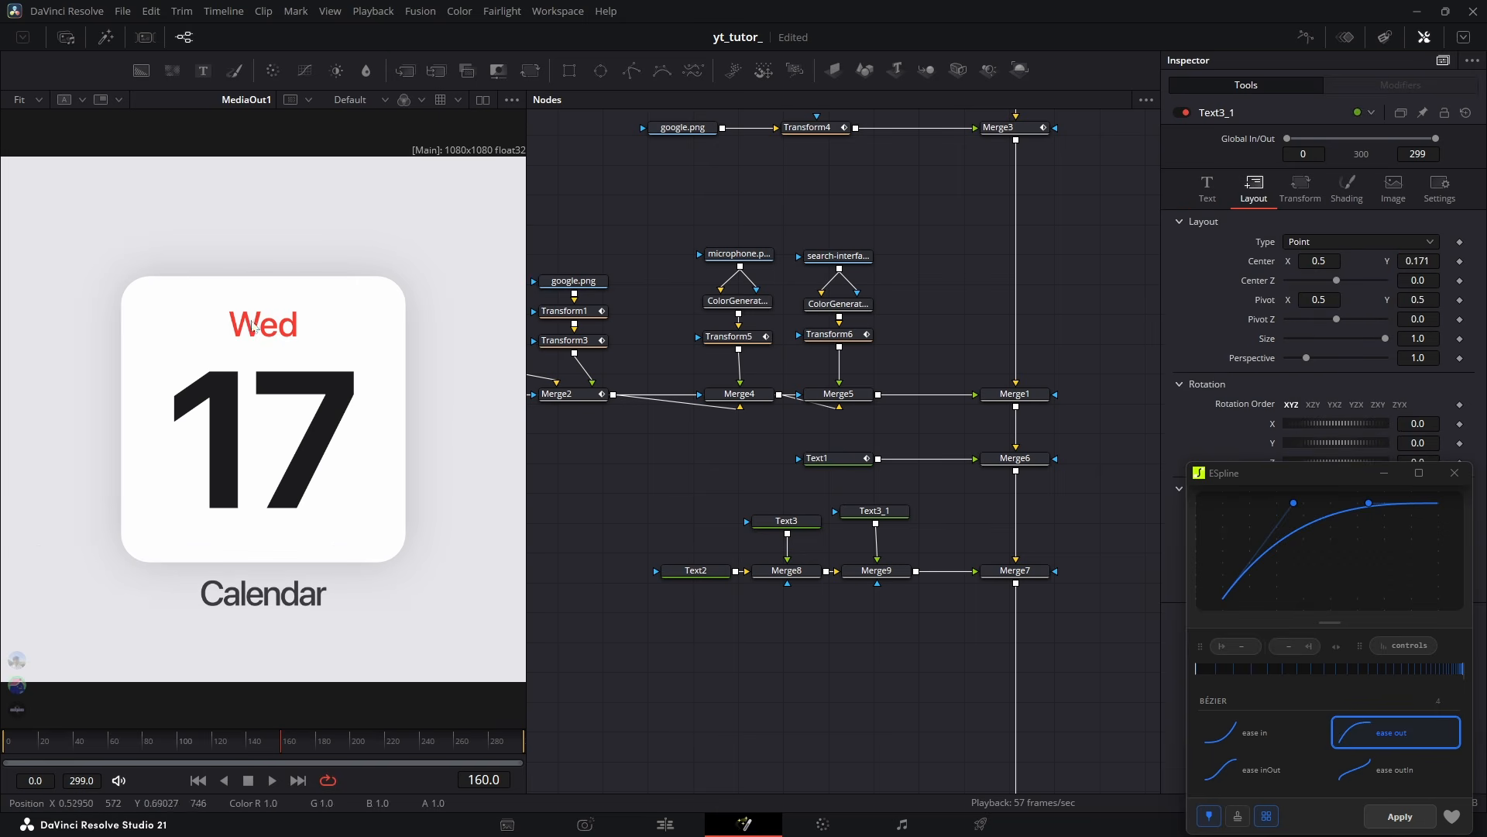
Animate Text2's character Offset Y with keyframes of 0.175 at frame 110 and 0.0 at frame 170
{"action": "left_click", "coordinate": [194, 747]}
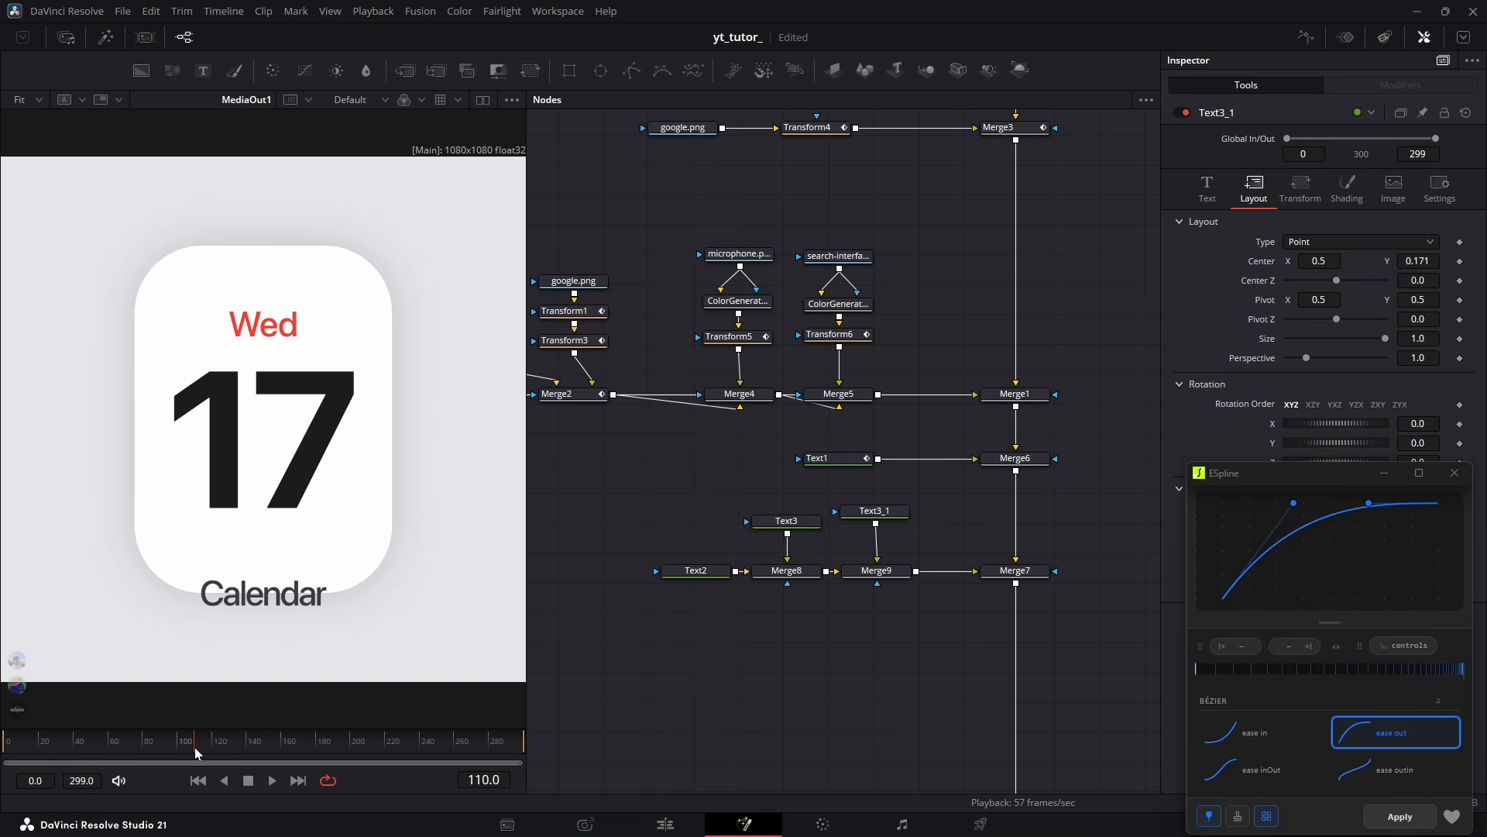
{"action": "mouse_move", "coordinate": [720, 578]}
{"action": "left_mouse_down"}
{"action": "mouse_move", "coordinate": [655, 578]}
{"action": "mouse_move", "coordinate": [704, 595]}
{"action": "left_mouse_up"}
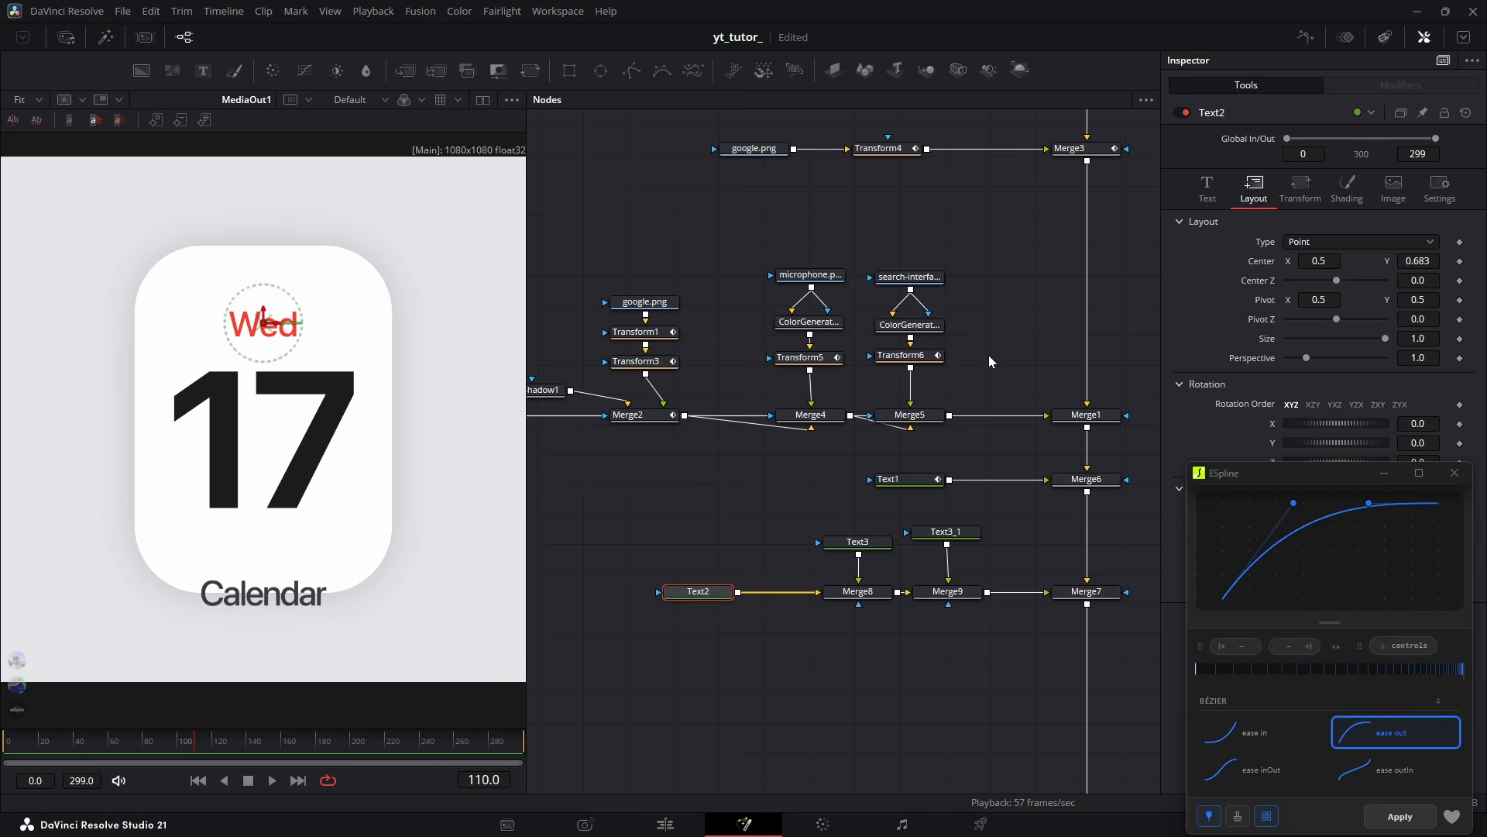
{"action": "left_click", "coordinate": [1300, 186]}
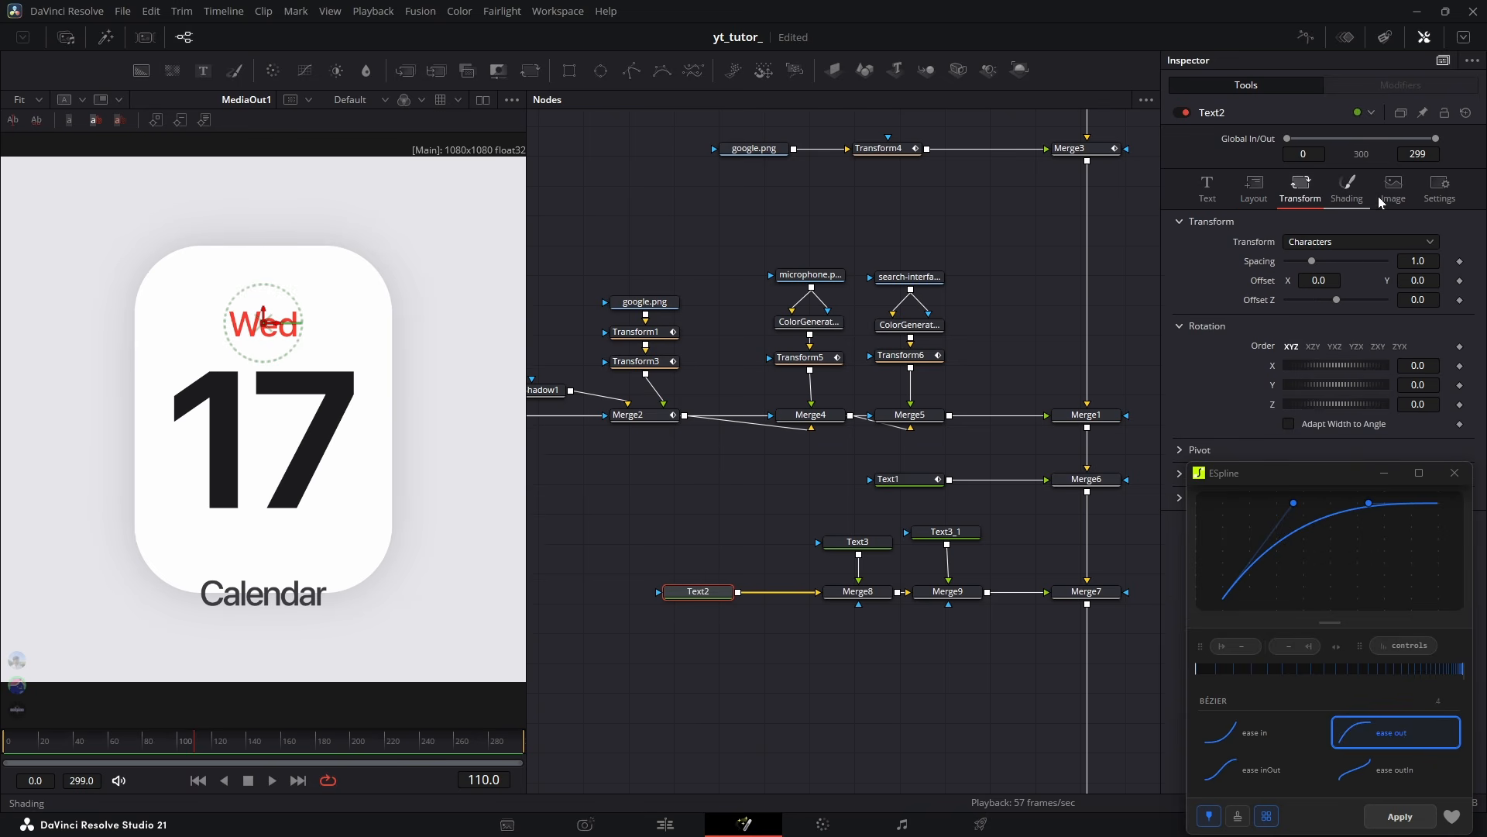
{"action": "left_click", "coordinate": [1460, 282]}
{"action": "left_click_drag", "start_coordinate": [198, 746], "coordinate": [286, 751]}
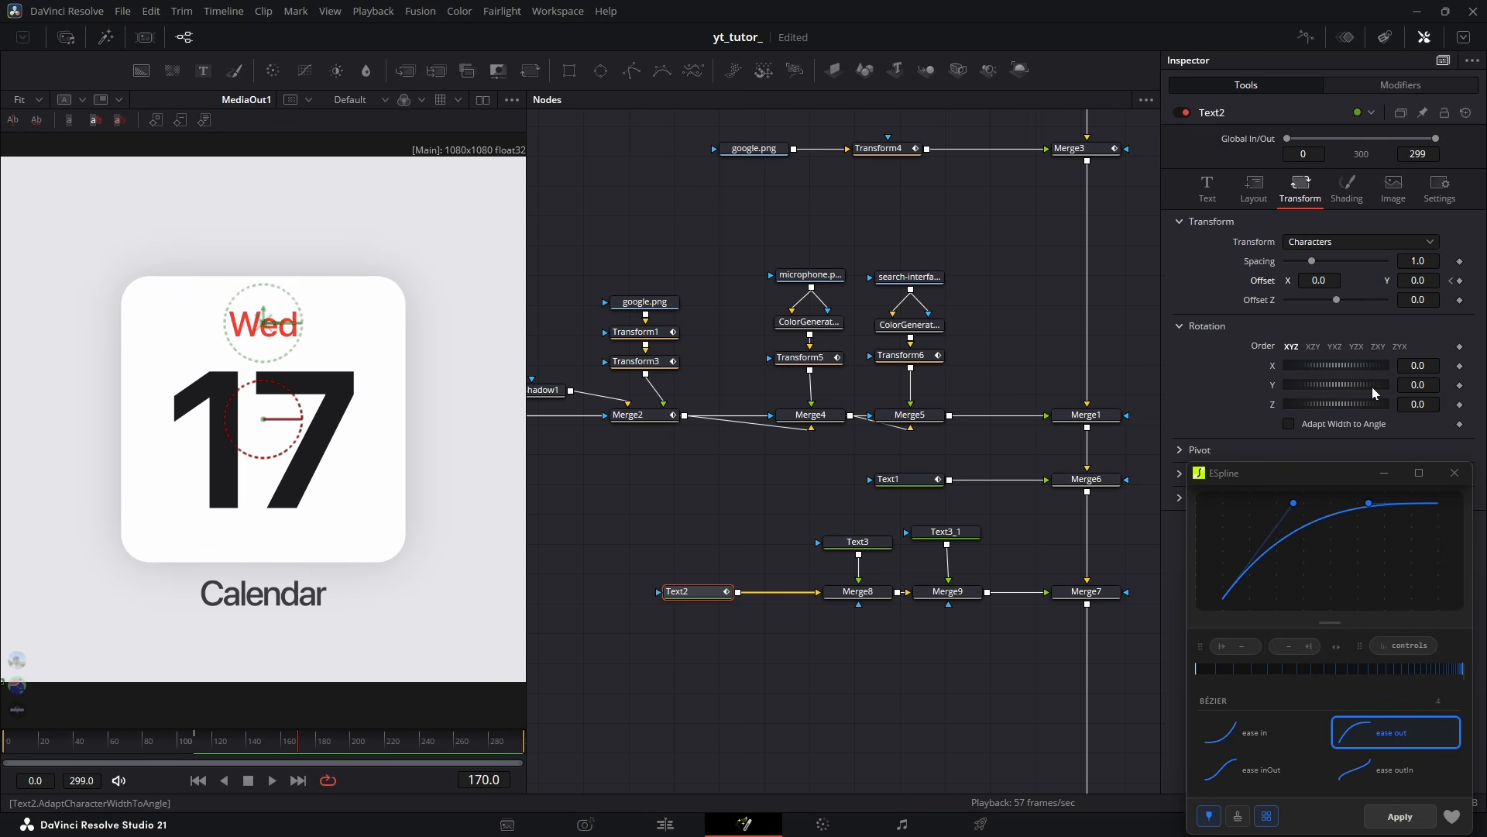
{"action": "left_click", "coordinate": [1462, 282]}
{"action": "left_click", "coordinate": [1452, 281]}
{"action": "left_click_drag", "start_coordinate": [1418, 280], "coordinate": [1464, 280]}
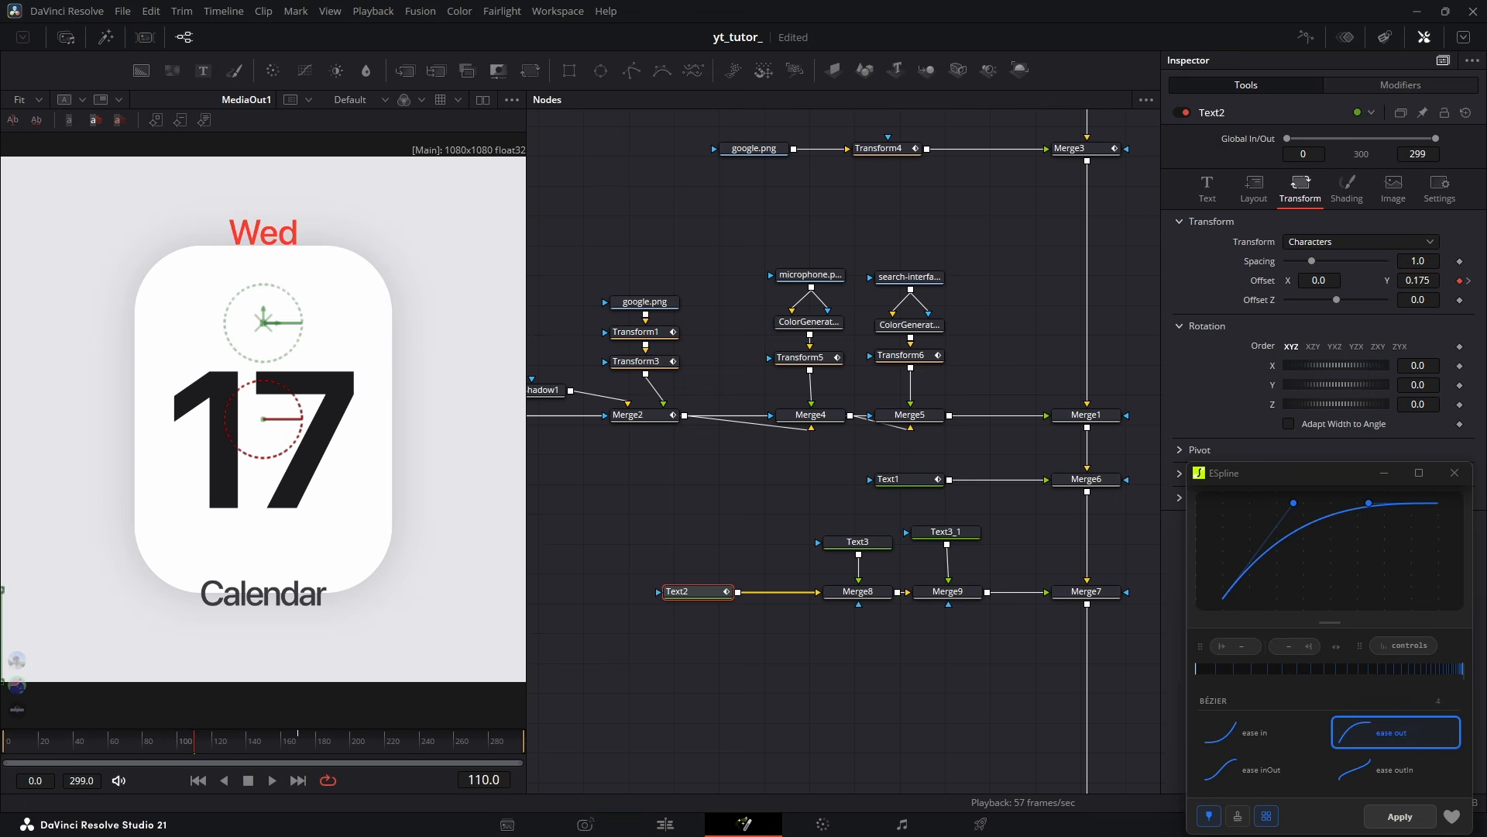
Choose the elastic out curve in ESpline for Text2's Offset and switch its controls to physics mode
{"action": "left_click_drag", "start_coordinate": [698, 593], "coordinate": [685, 593]}
{"action": "left_click", "coordinate": [1265, 507]}
{"action": "left_click", "coordinate": [1261, 599]}
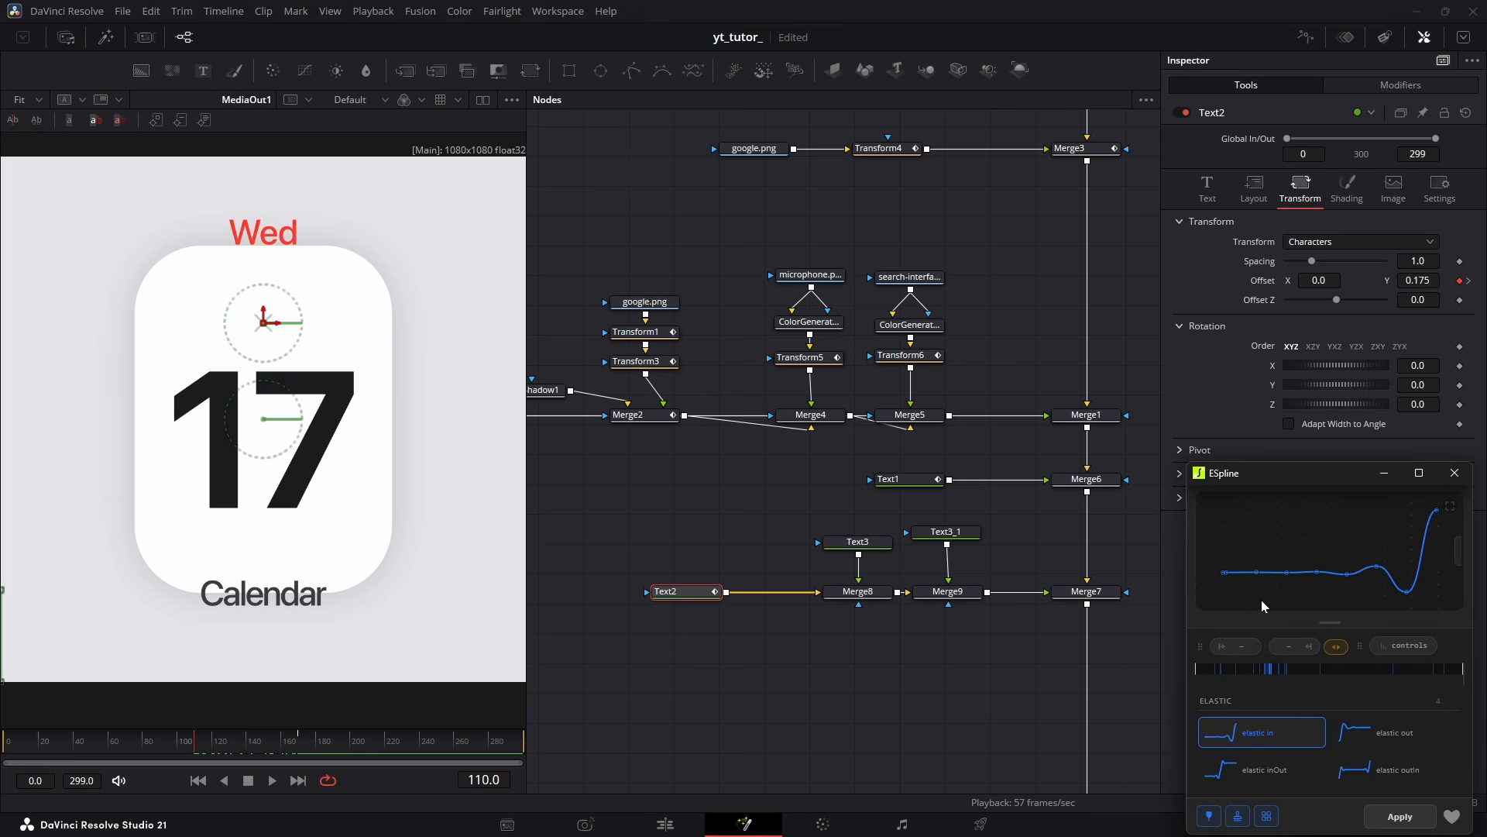
{"action": "left_click", "coordinate": [1381, 738]}
{"action": "left_click", "coordinate": [1400, 646]}
{"action": "left_click", "coordinate": [1271, 602]}
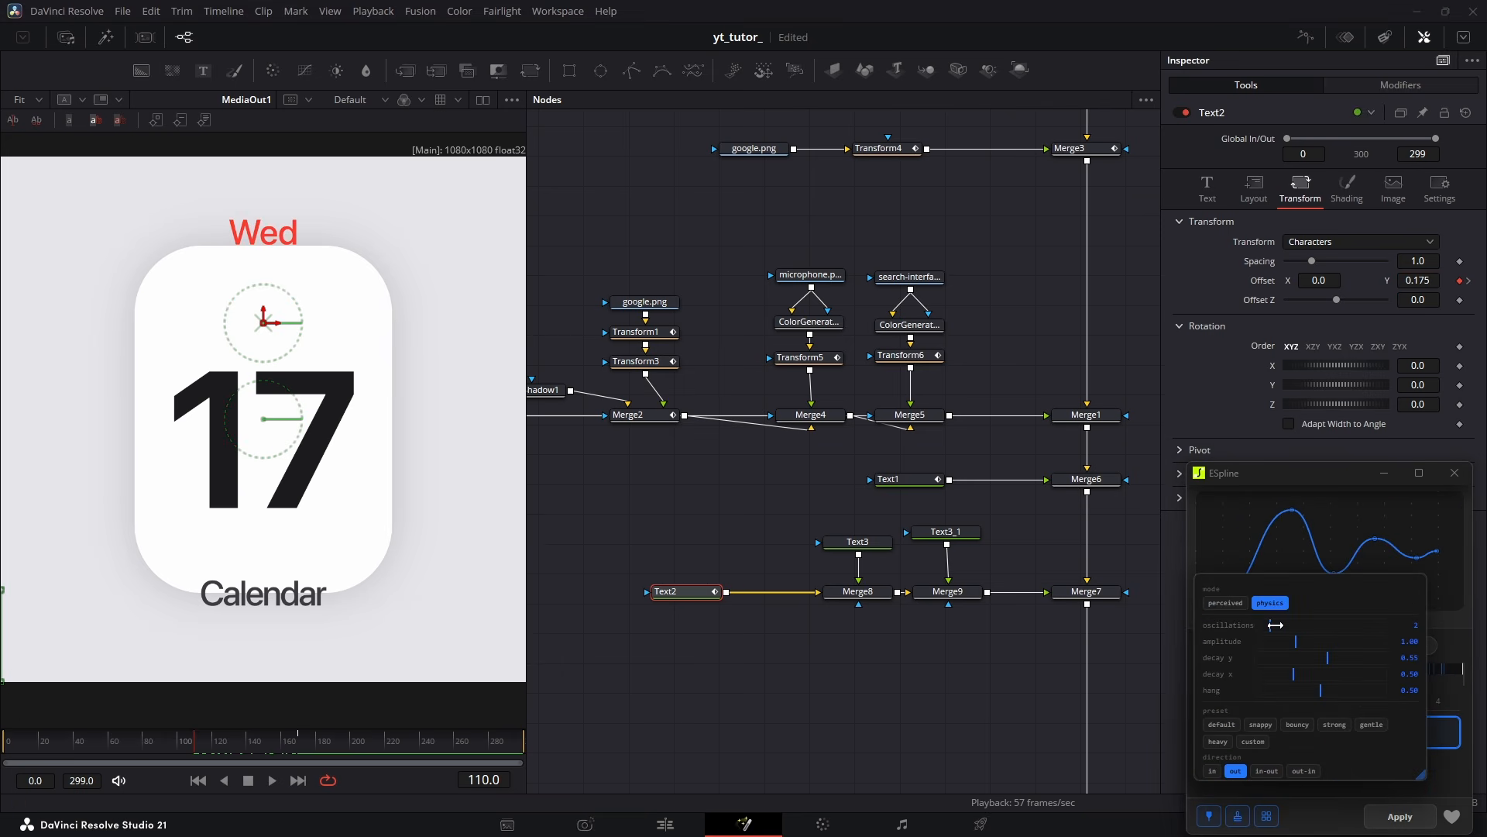
Adjust the elastic curve to a small, quickly damped overshoot, apply it to Text2's Offset, and play it back
{"action": "left_click_drag", "start_coordinate": [1277, 628], "coordinate": [1227, 642]}
{"action": "left_click_drag", "start_coordinate": [1327, 660], "coordinate": [1308, 657]}
{"action": "left_click_drag", "start_coordinate": [1321, 689], "coordinate": [1308, 687]}
{"action": "left_click", "coordinate": [1400, 817]}
{"action": "left_click_drag", "start_coordinate": [192, 748], "coordinate": [179, 741]}
{"action": "key", "text": "space"}
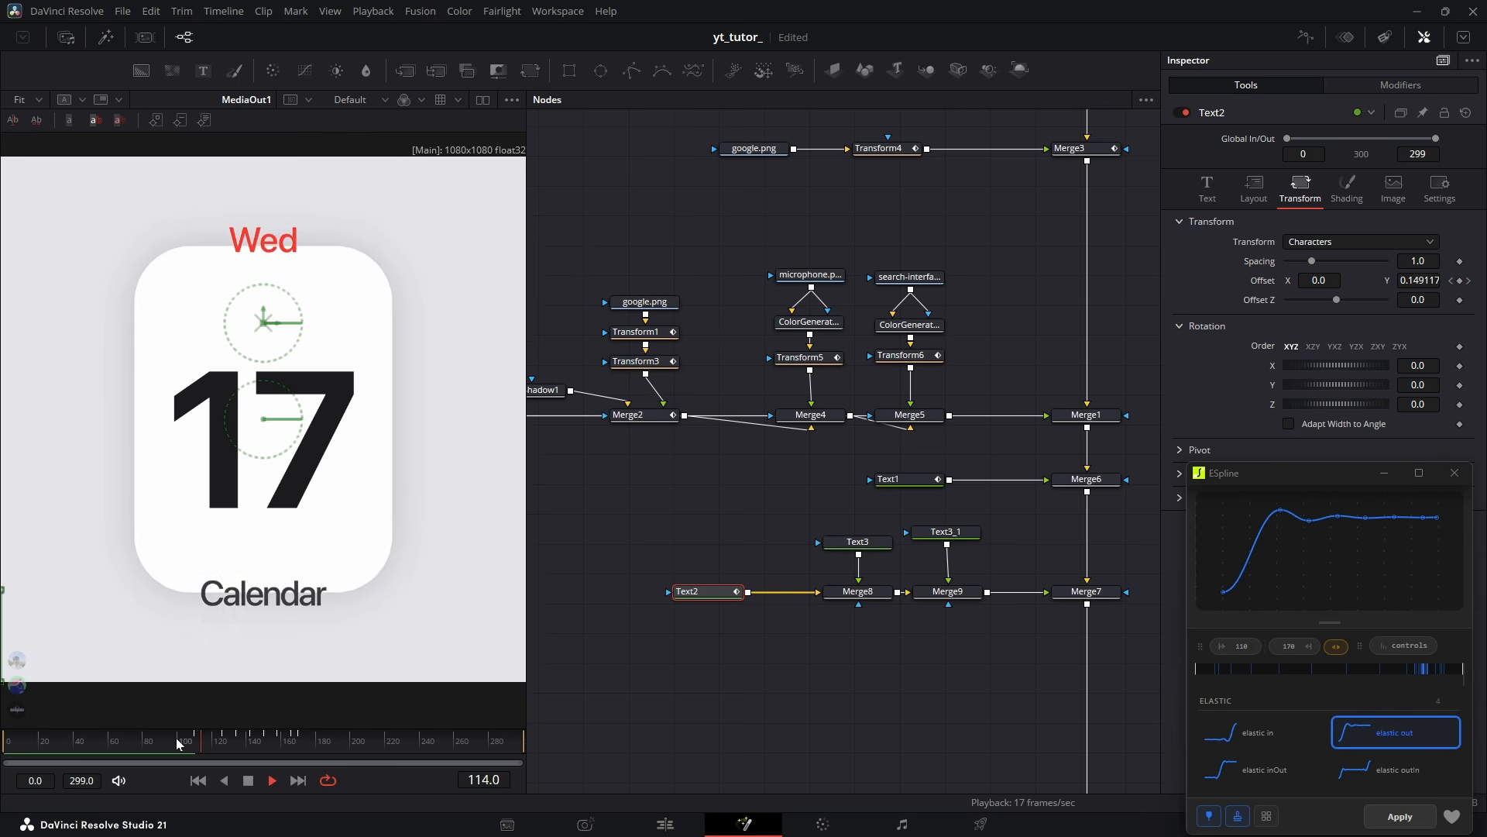
{"action": "left_click", "coordinate": [193, 741]}
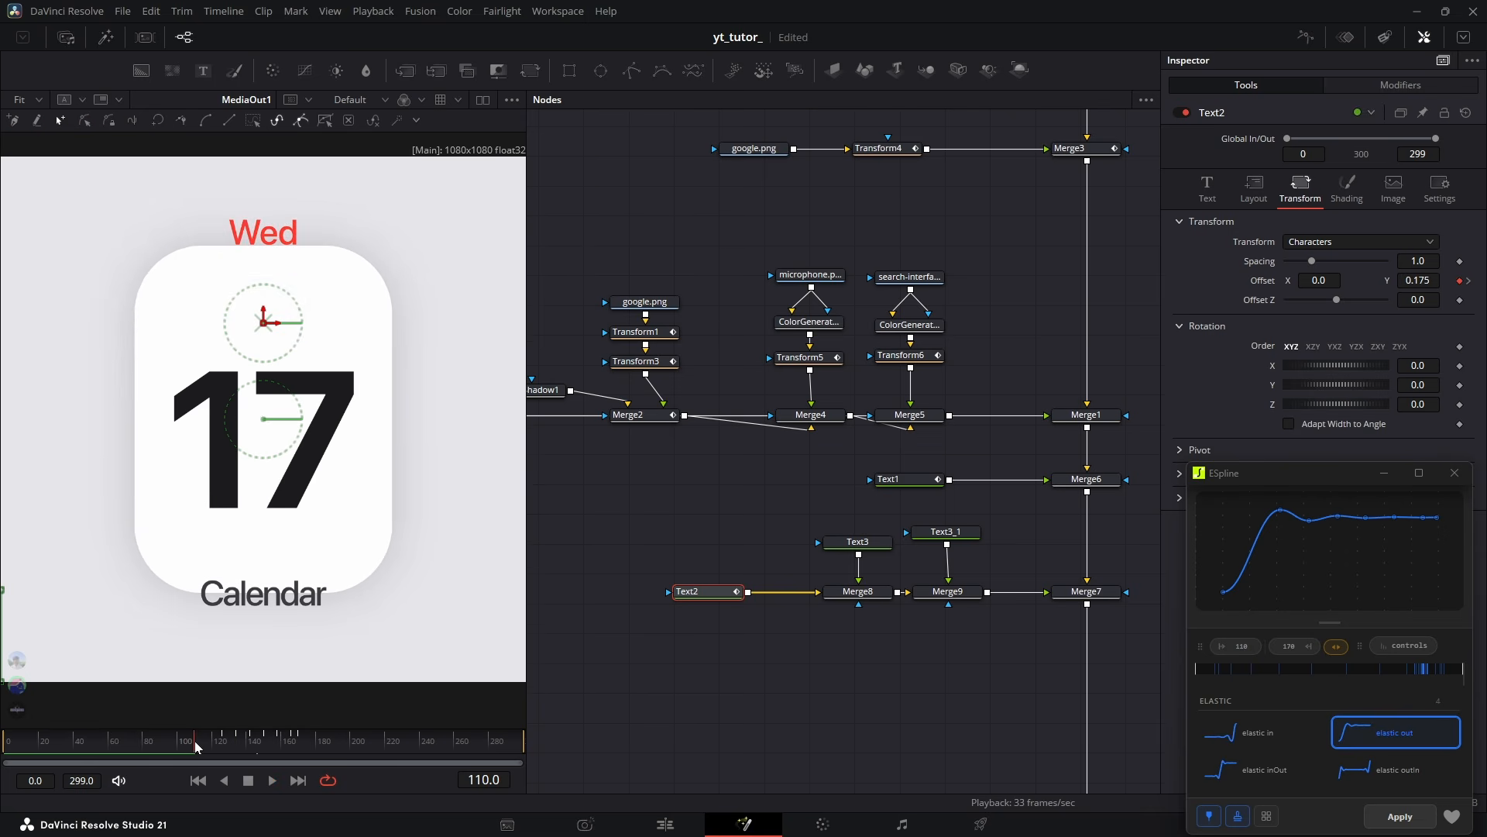
Shift Text2's Offset animation to start at frame 105 and end at frame 165, and play it back
{"action": "left_click_drag", "start_coordinate": [194, 741], "coordinate": [188, 746]}
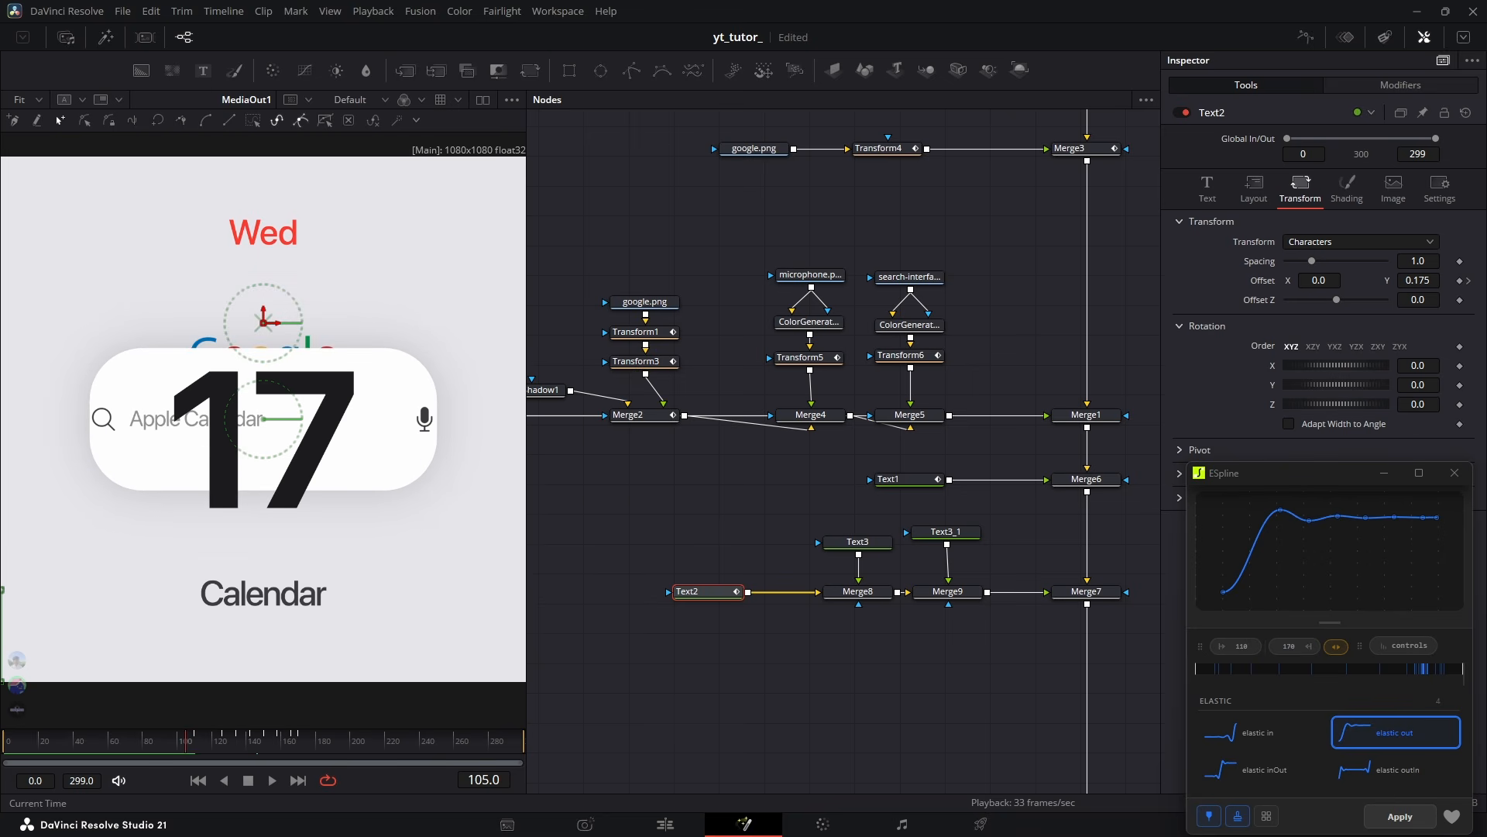
{"action": "mouse_move", "coordinate": [1235, 652]}
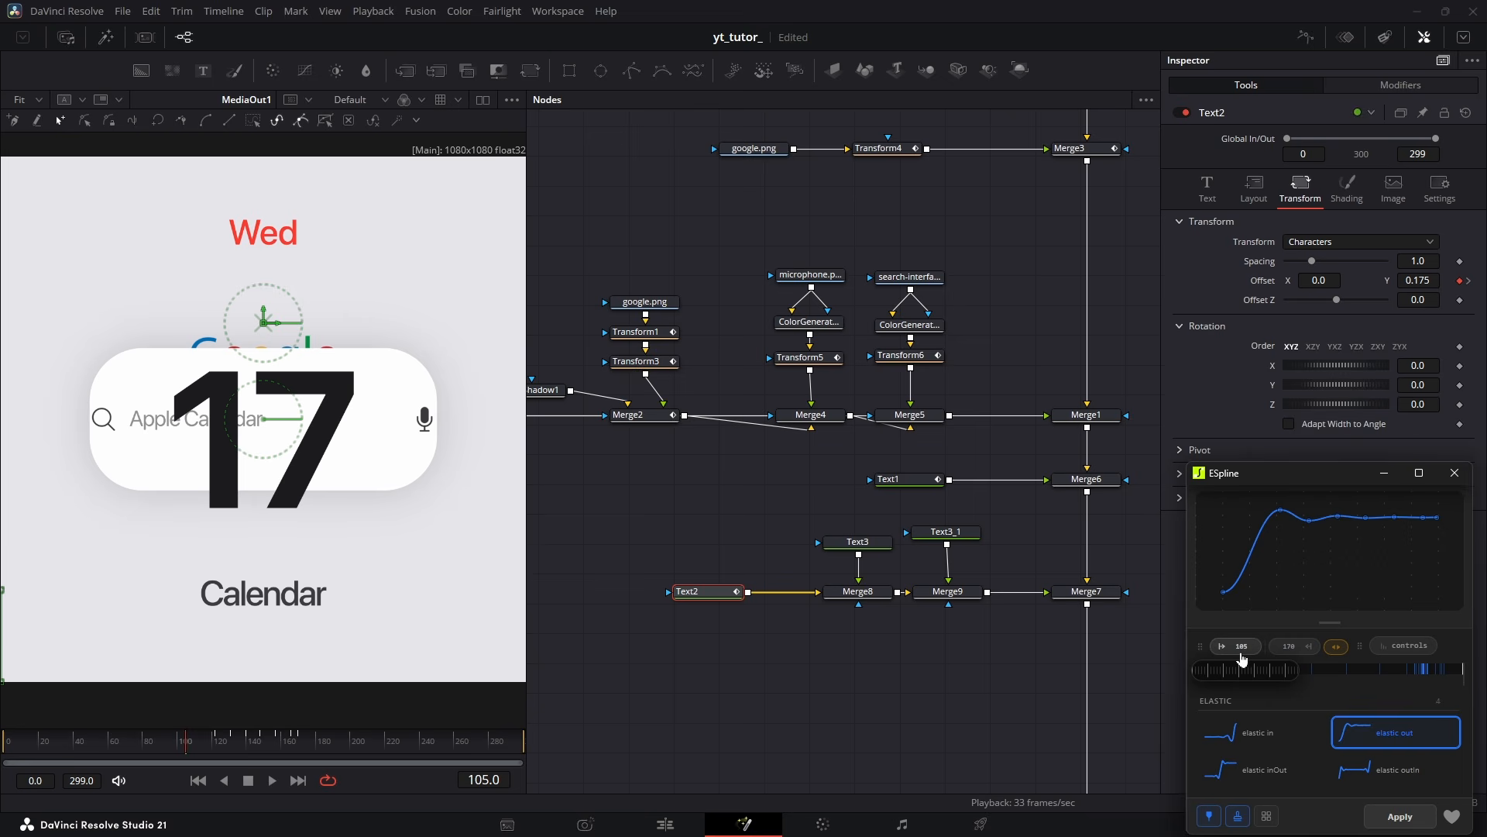
{"action": "left_click", "coordinate": [294, 742]}
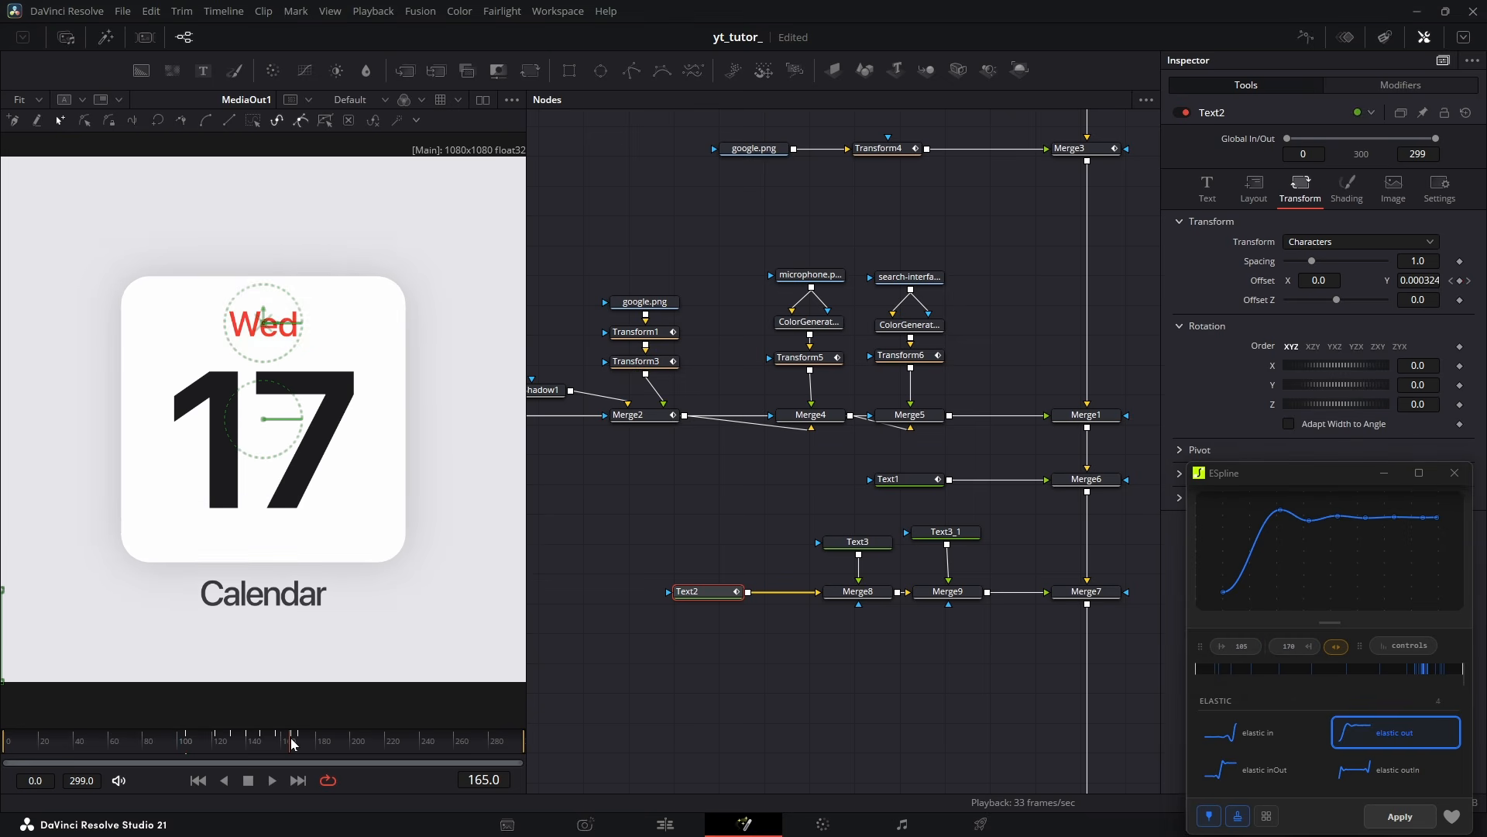
{"action": "left_click", "coordinate": [1288, 648]}
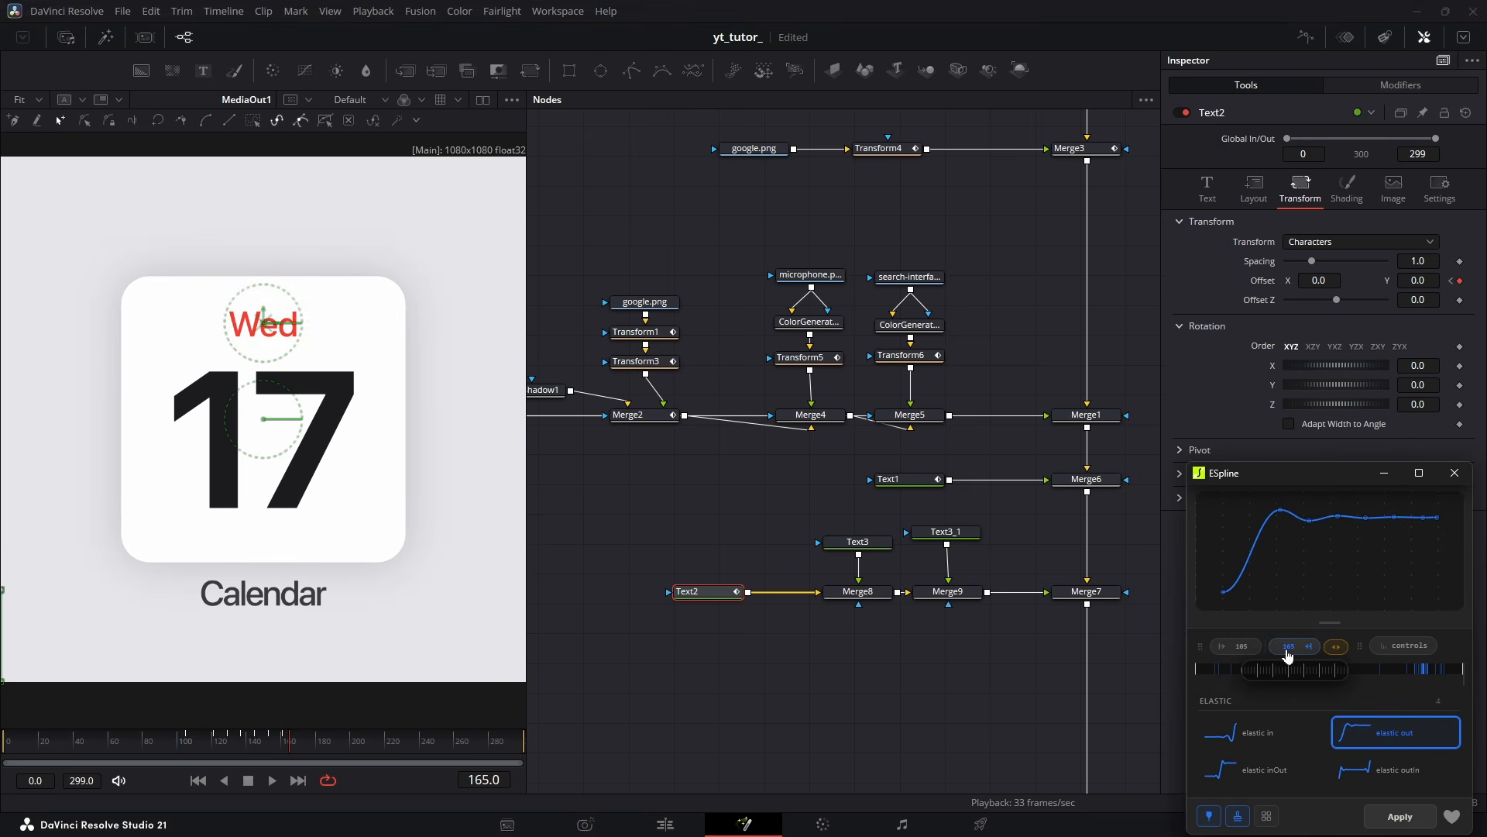
{"action": "key", "text": "space"}
{"action": "left_click", "coordinate": [177, 742]}
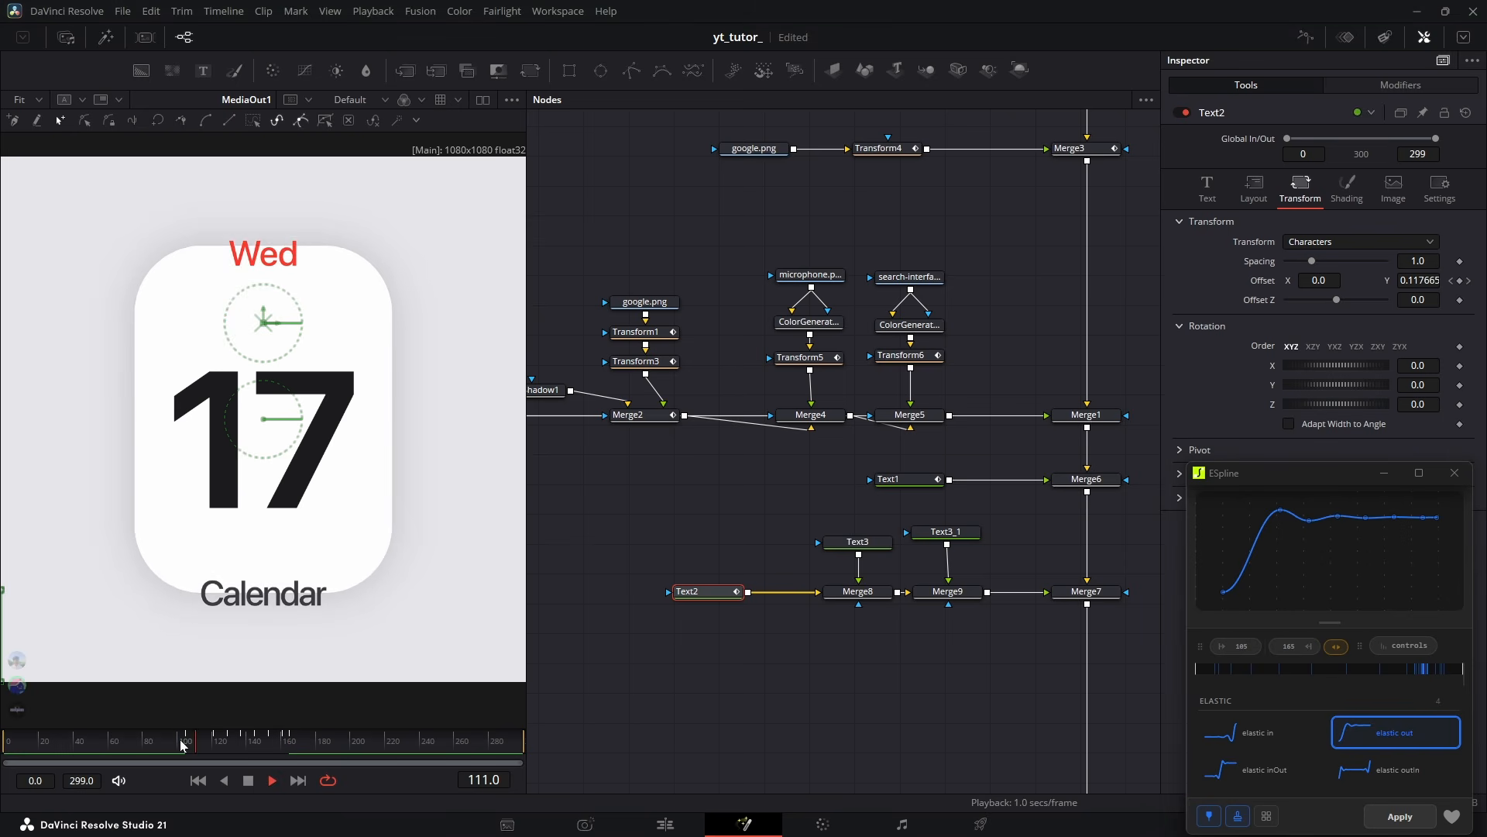
{"action": "left_click", "coordinate": [181, 742]}
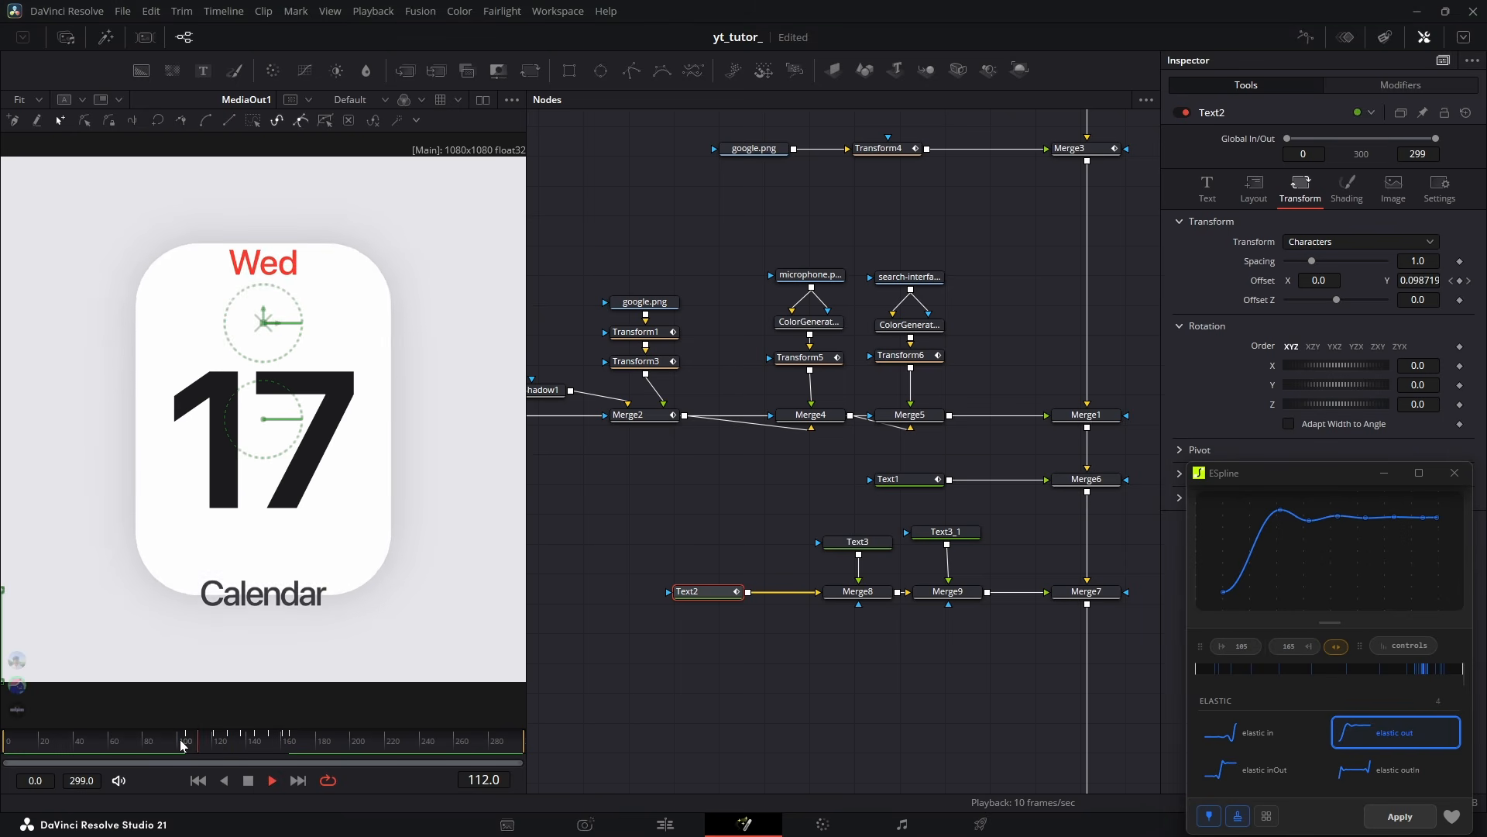
Advance to frame 108 and move the Text3 and Merge8 nodes closer to Text2 in the node graph
{"action": "left_click", "coordinate": [861, 544]}
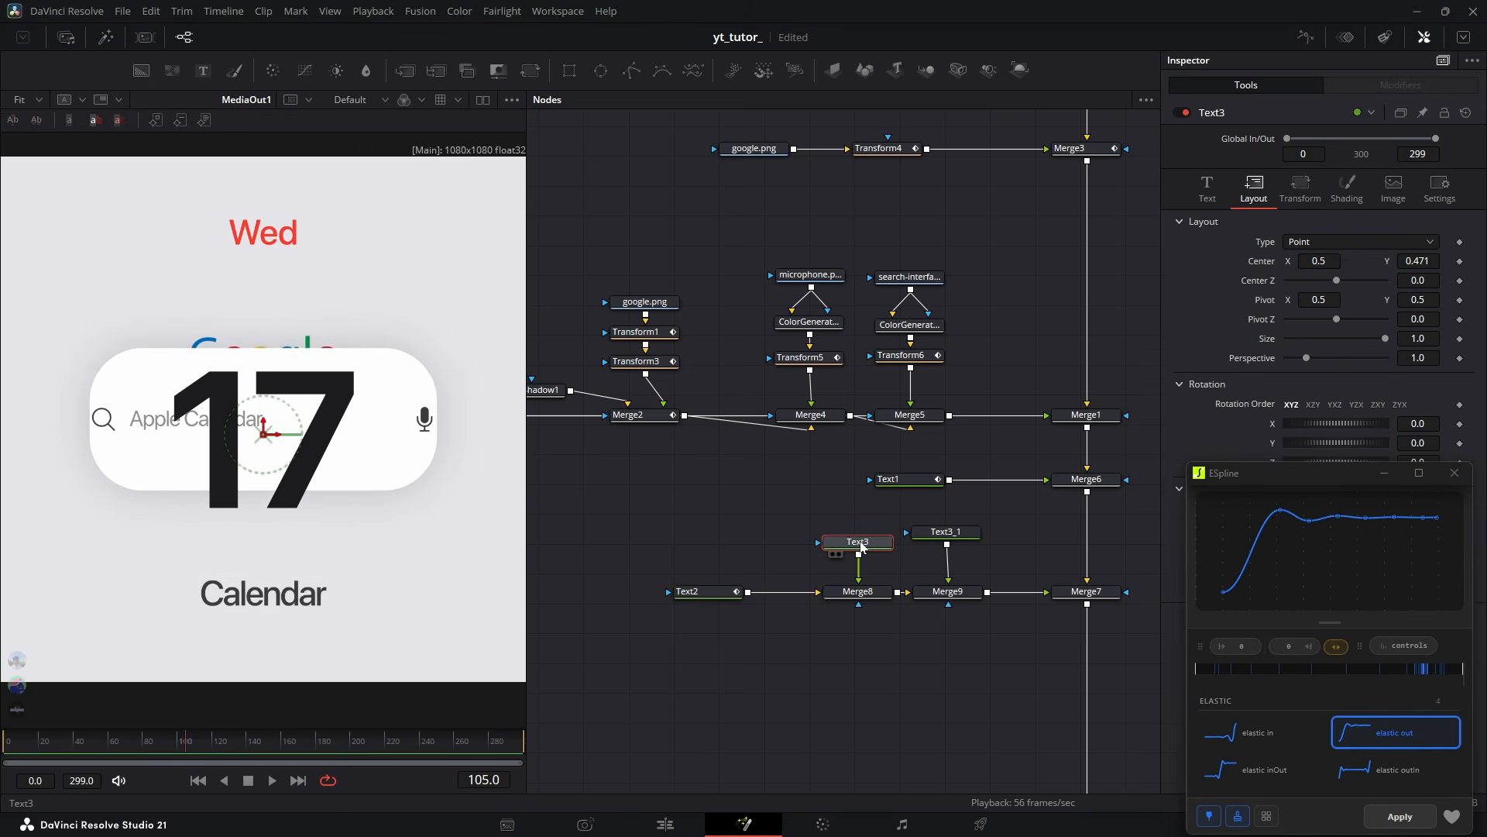
{"action": "key", "text": "Right"}
{"action": "key", "text": "Right"}
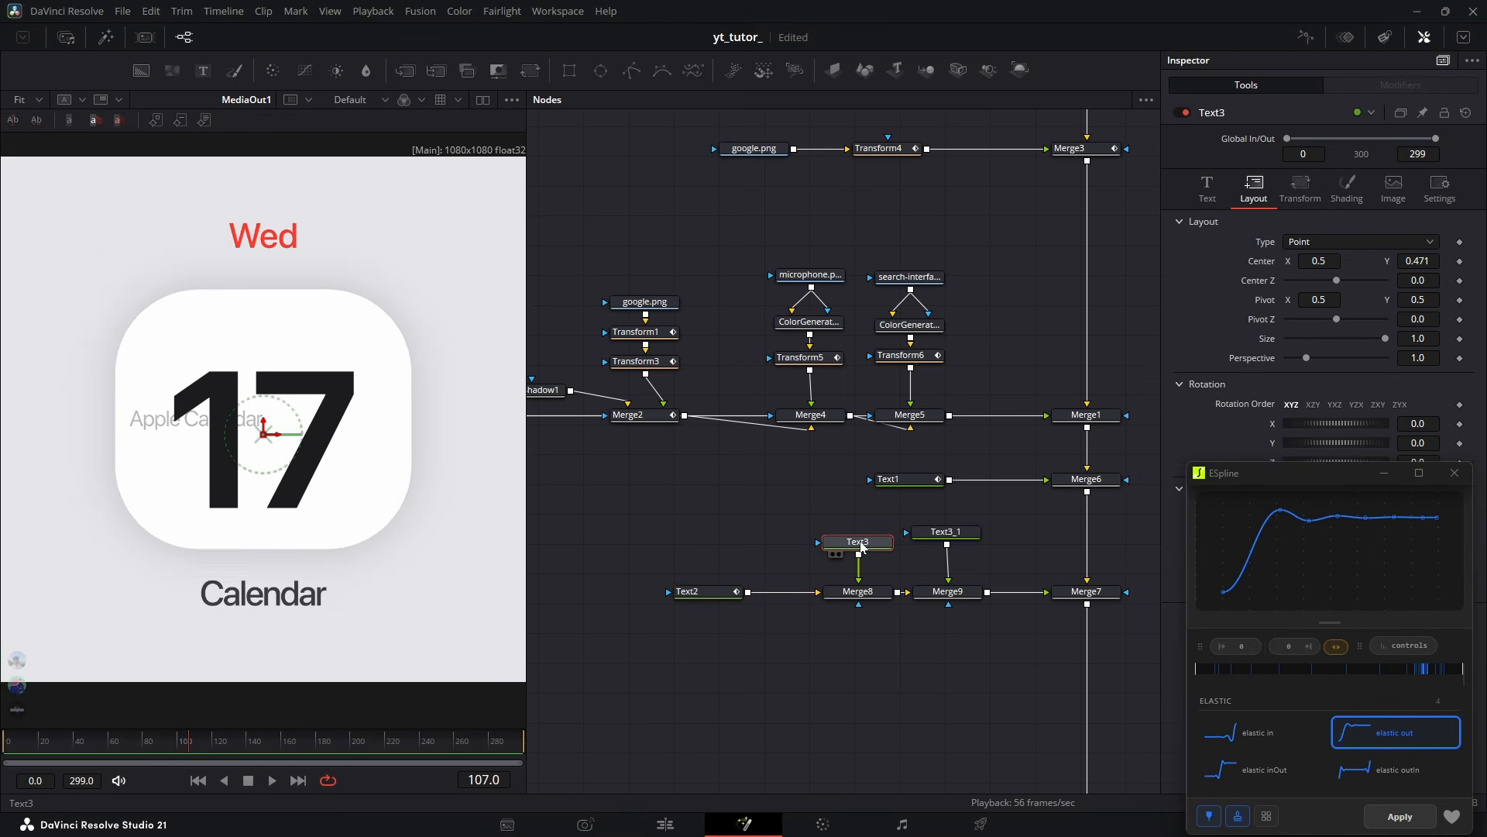
{"action": "key", "text": "Right"}
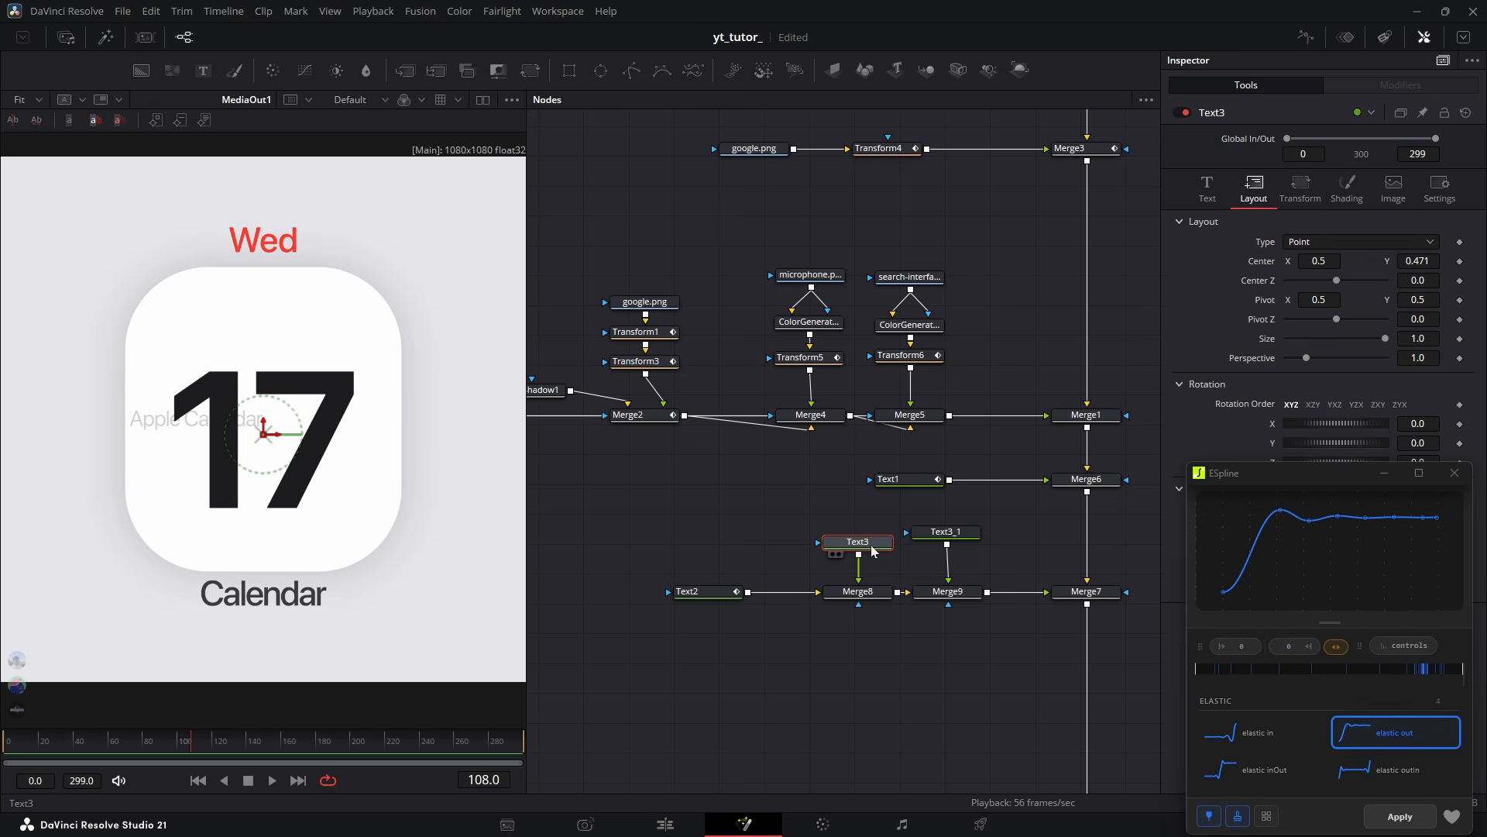
{"action": "left_click", "coordinate": [884, 595], "text": "ctrl"}
{"action": "left_click_drag", "start_coordinate": [884, 594], "coordinate": [815, 529]}
{"action": "left_click_drag", "start_coordinate": [813, 595], "coordinate": [833, 595]}
{"action": "left_click", "coordinate": [847, 570]}
Keyframe Text3's Offset from X 0.441 at frame 108 to 0 at frame 168
{"action": "left_click", "coordinate": [841, 542]}
{"action": "left_click", "coordinate": [1302, 190]}
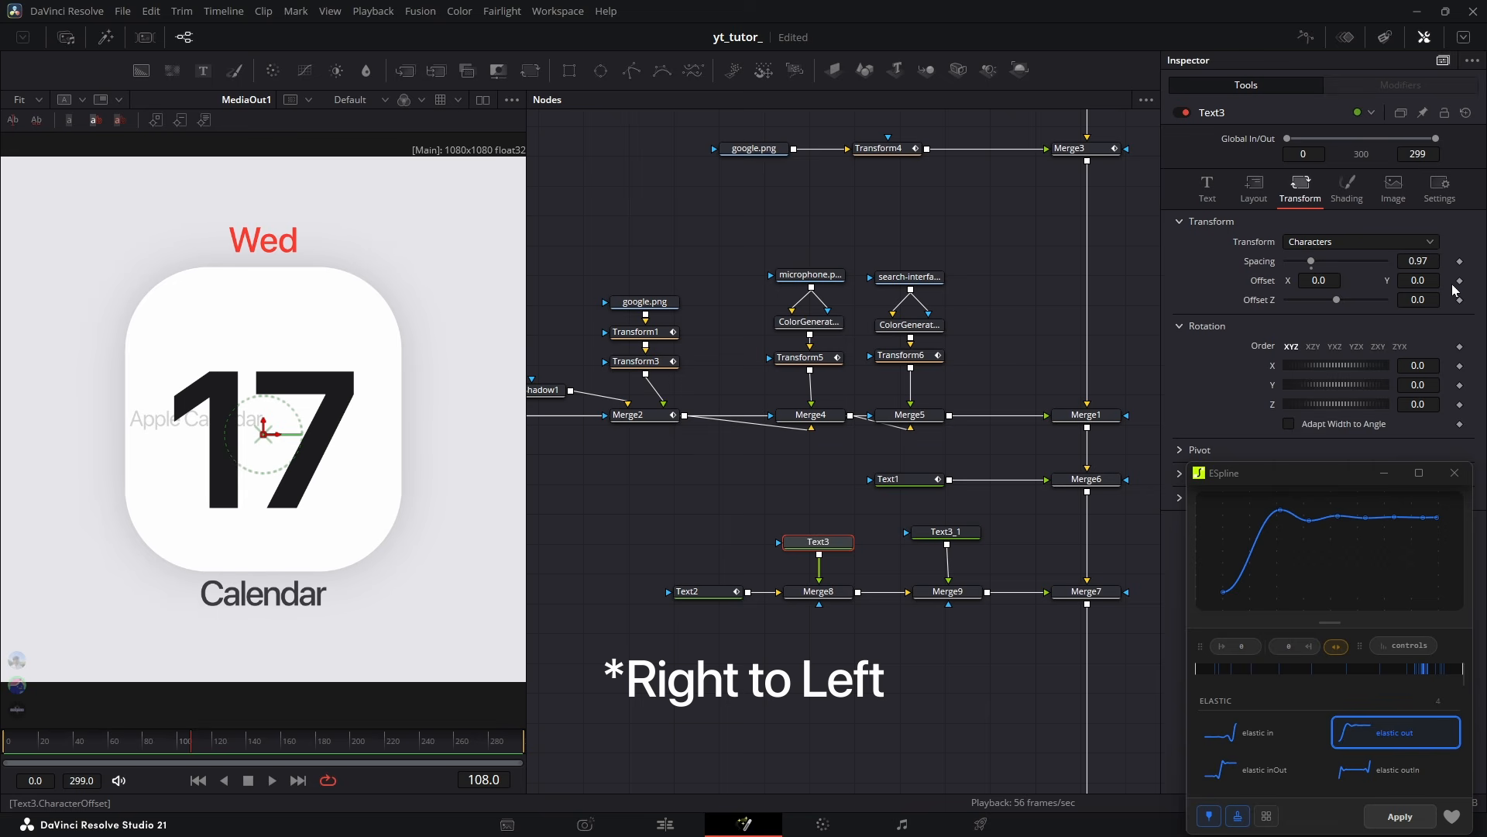
{"action": "left_click", "coordinate": [1459, 282]}
{"action": "left_click_drag", "start_coordinate": [192, 741], "coordinate": [295, 760]}
{"action": "left_click", "coordinate": [1460, 281]}
{"action": "left_click", "coordinate": [1451, 282]}
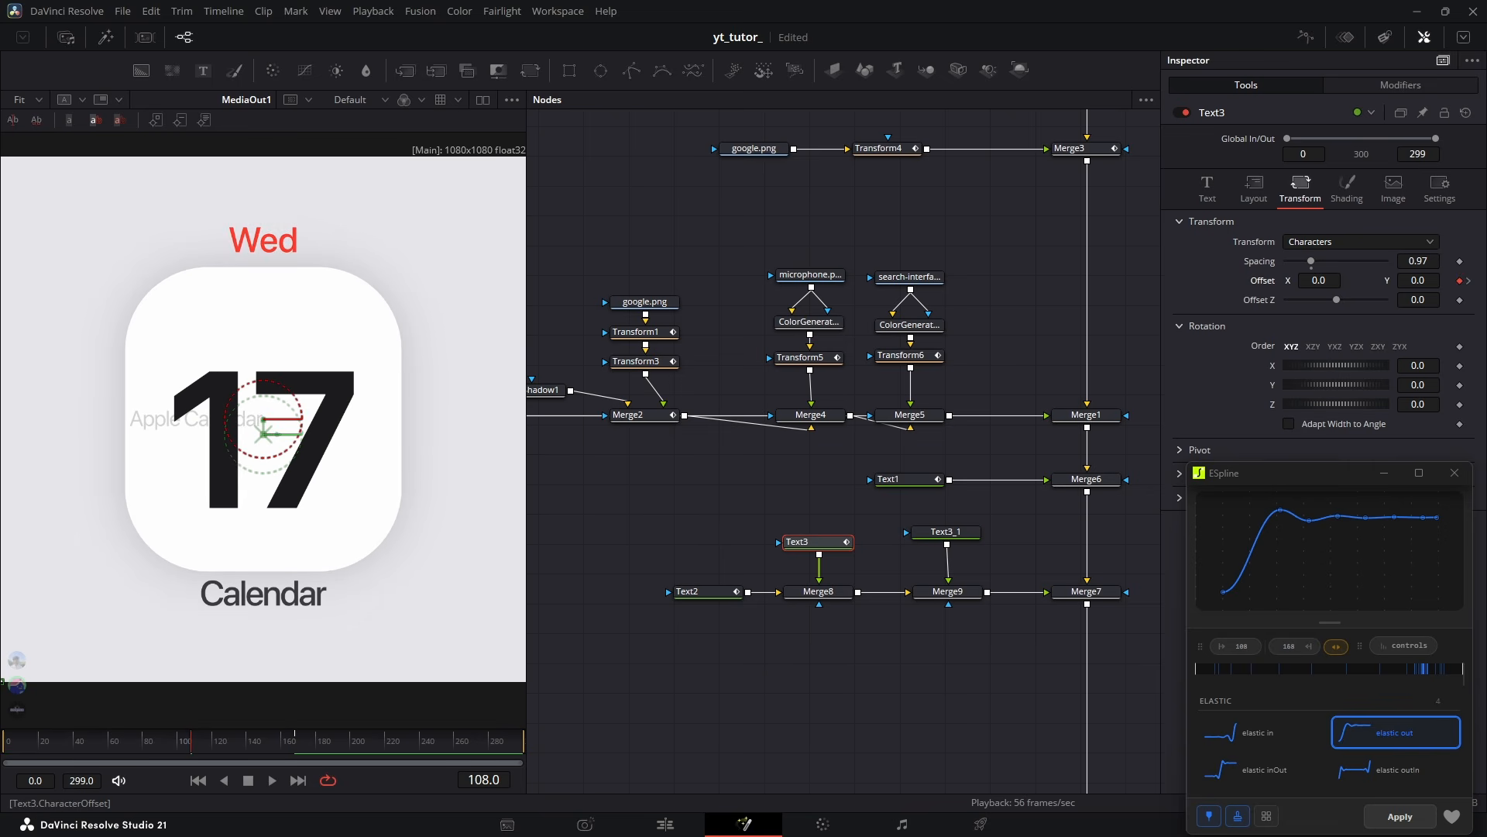
{"action": "left_click_drag", "start_coordinate": [1320, 281], "coordinate": [1403, 280]}
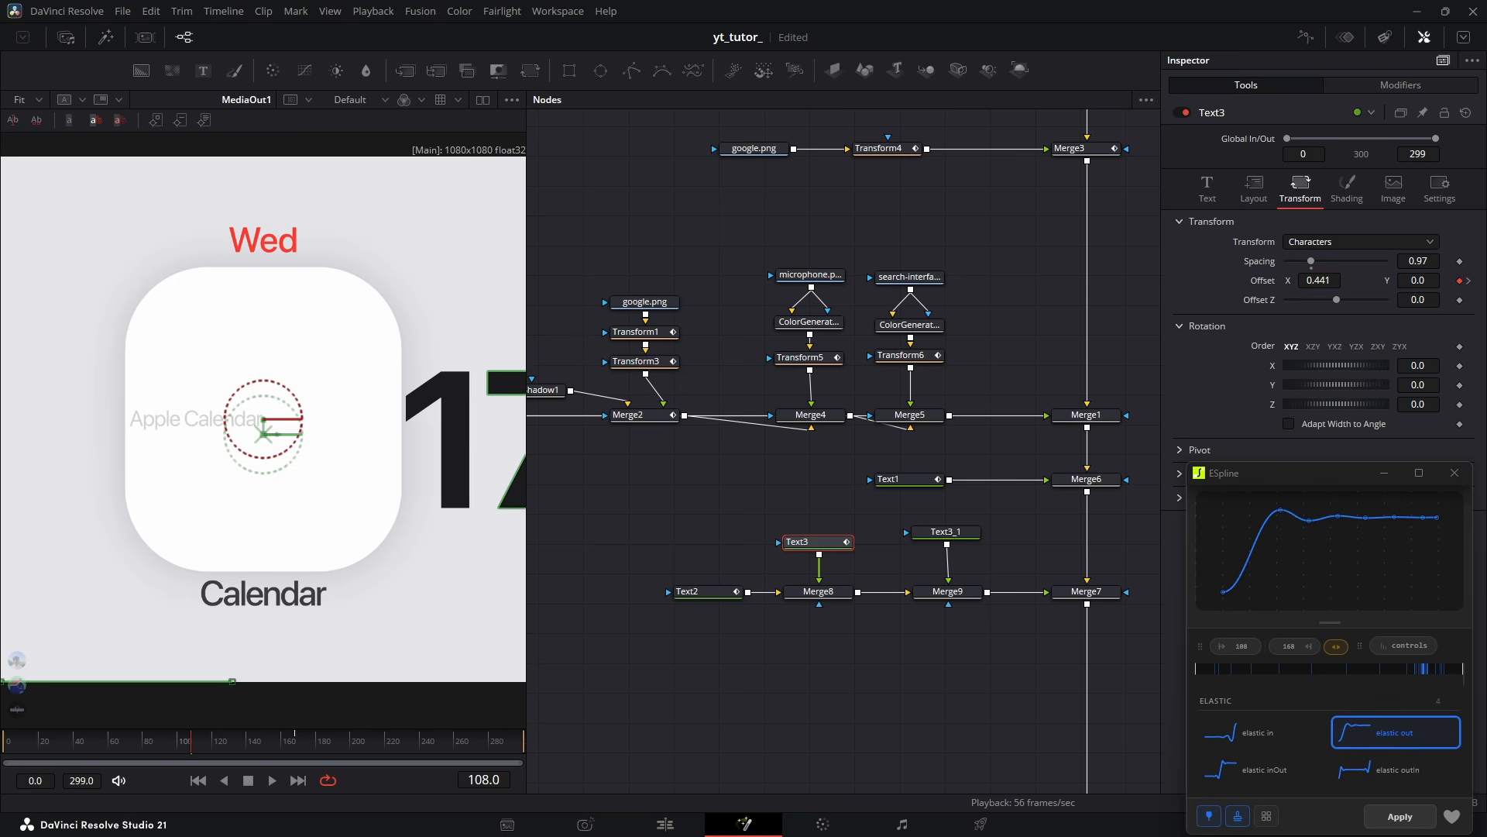
Adjust the elastic out curve's physics controls in ESpline, apply it to Text3's Offset, and play it back
{"action": "left_click", "coordinate": [1403, 646]}
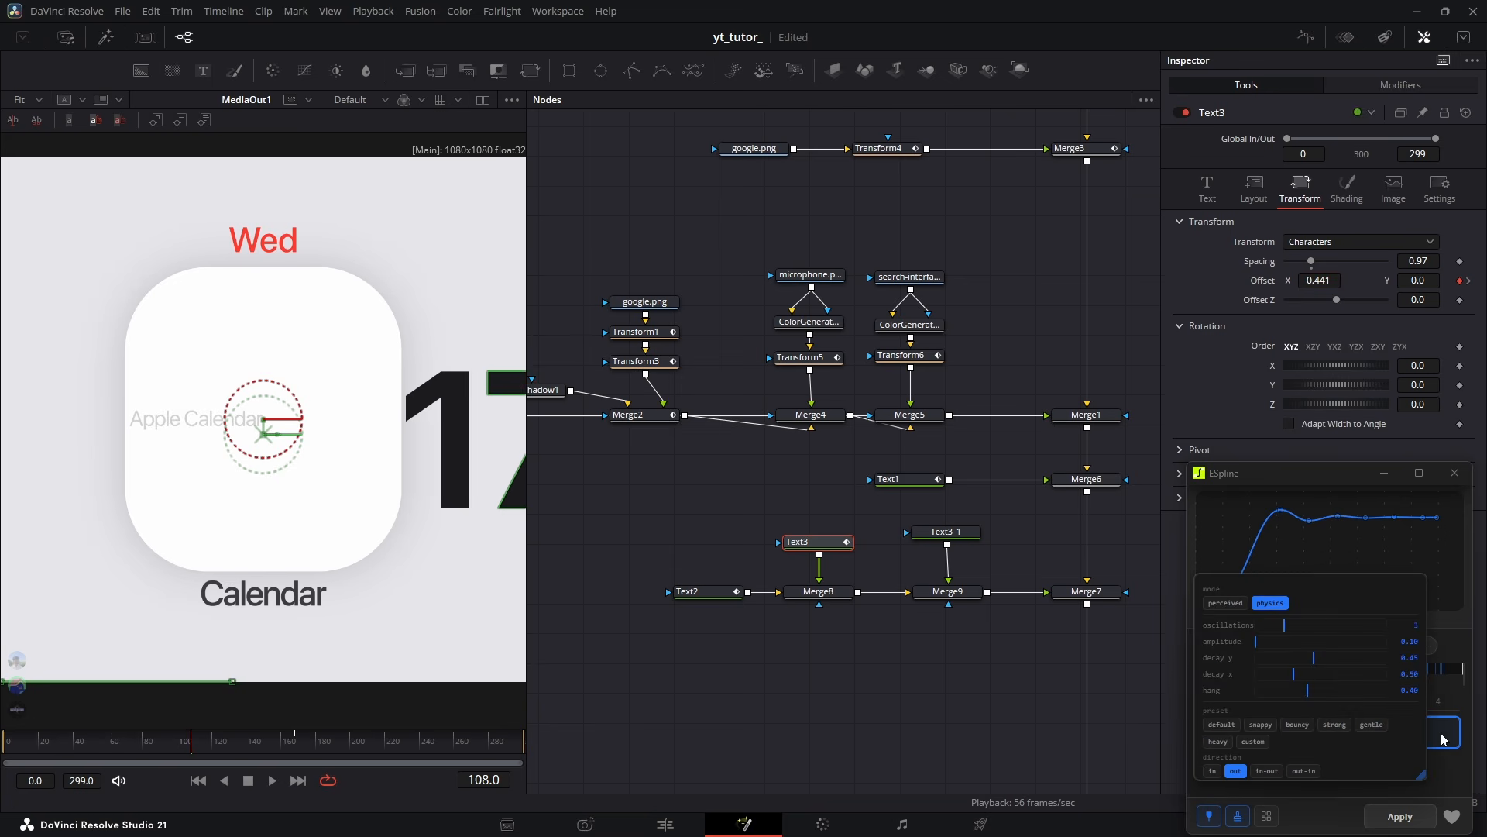
{"action": "left_click", "coordinate": [1403, 824]}
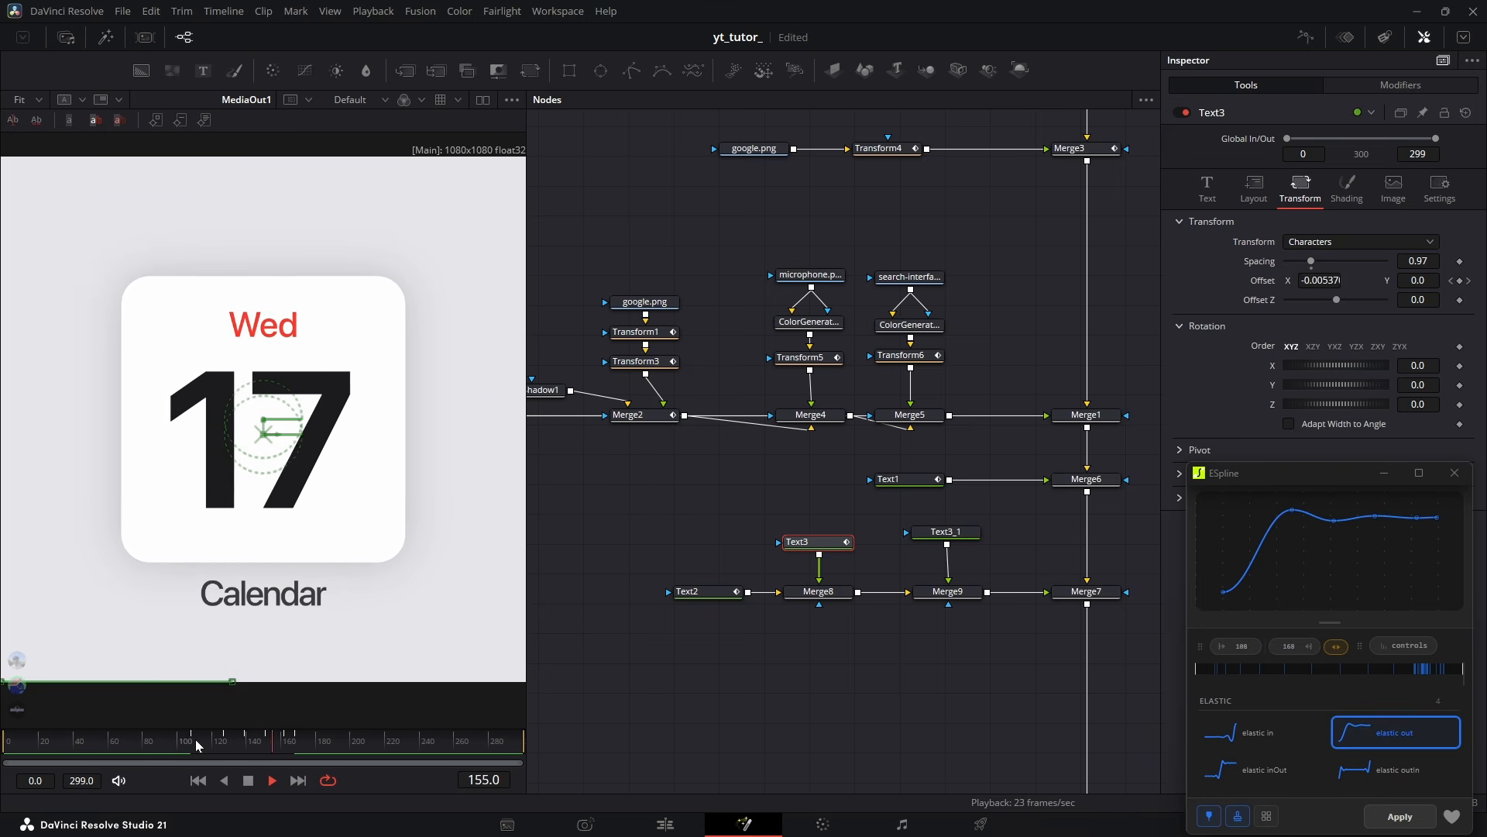
{"action": "left_click", "coordinate": [195, 739]}
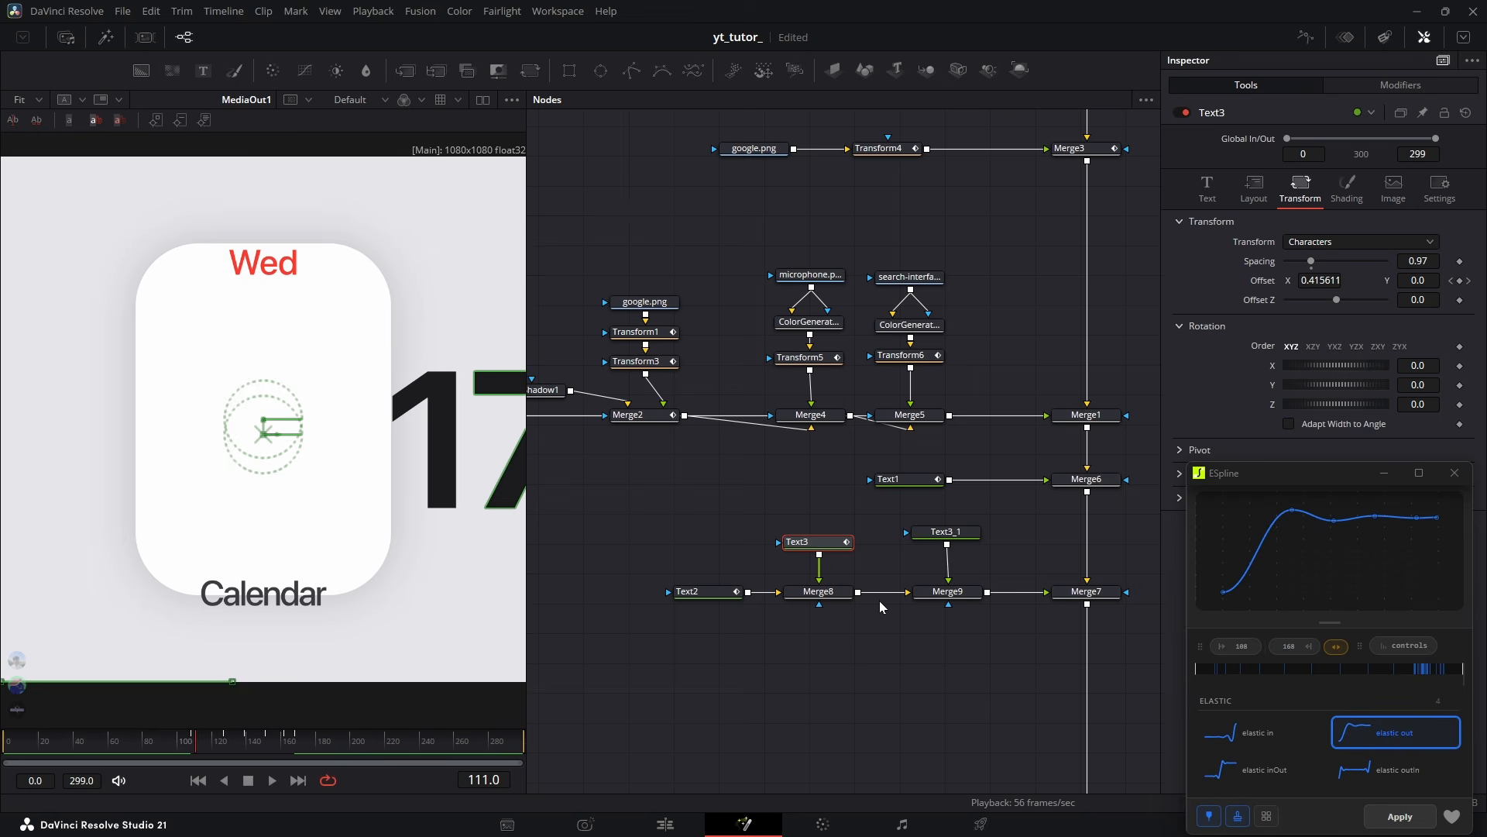
Keyframe Text3_1's Offset from Y 0.084 at frame 111 to 0 at frame 171, and apply the elastic curve to it
{"action": "left_click", "coordinate": [958, 533]}
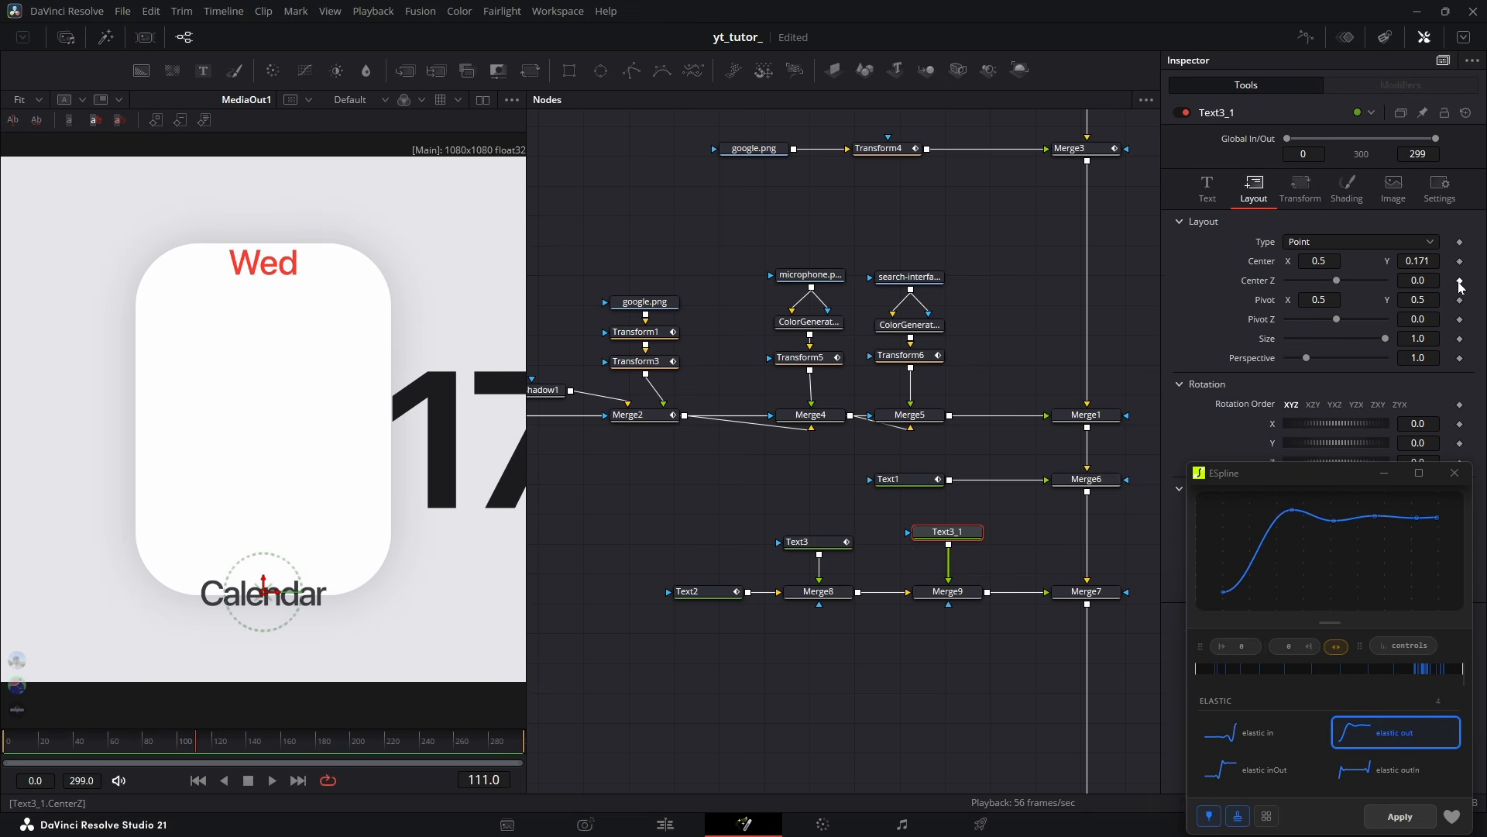
{"action": "left_click", "coordinate": [1301, 186]}
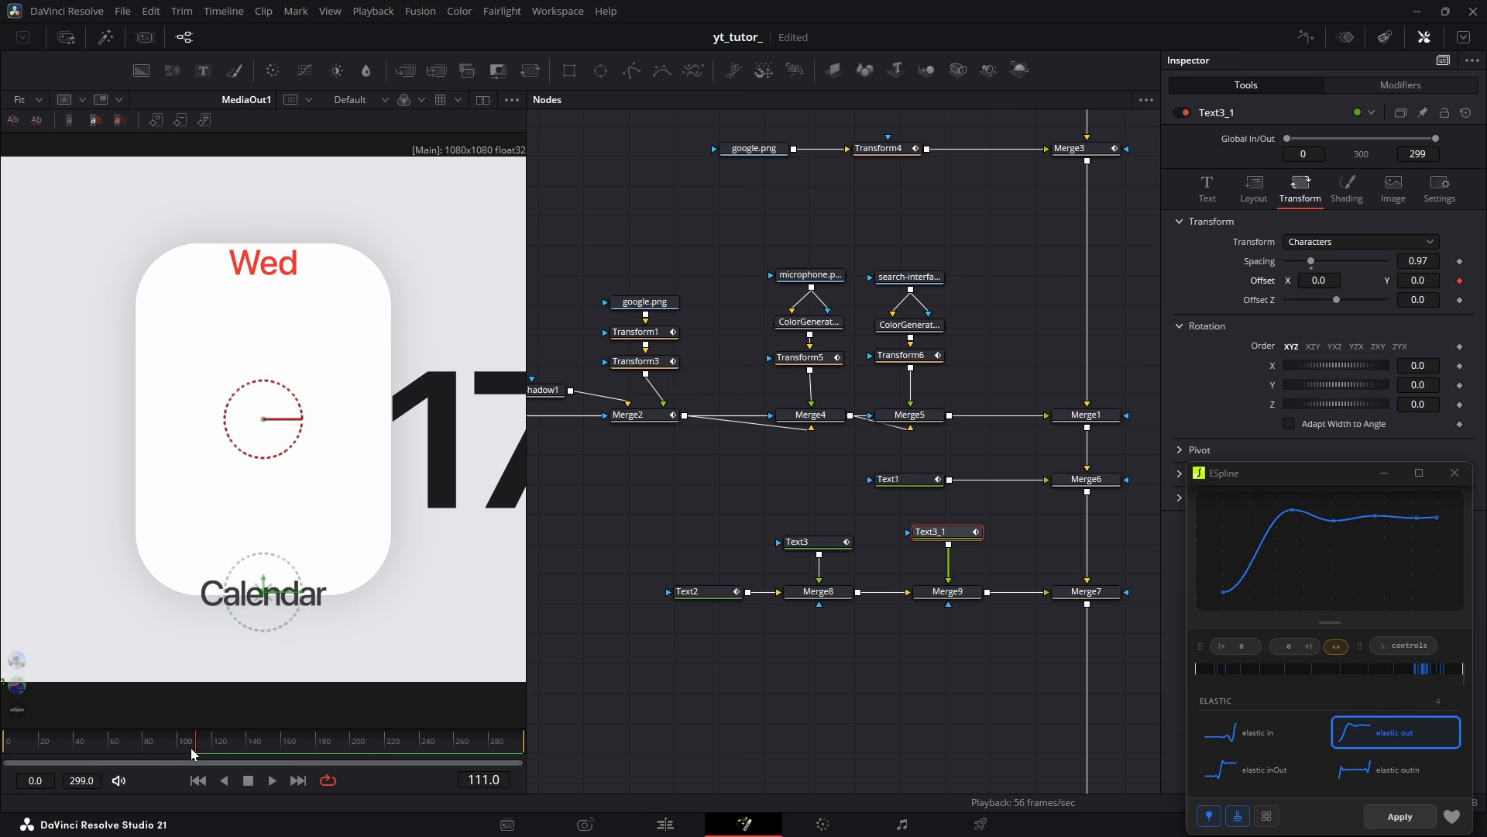
{"action": "left_click", "coordinate": [283, 742]}
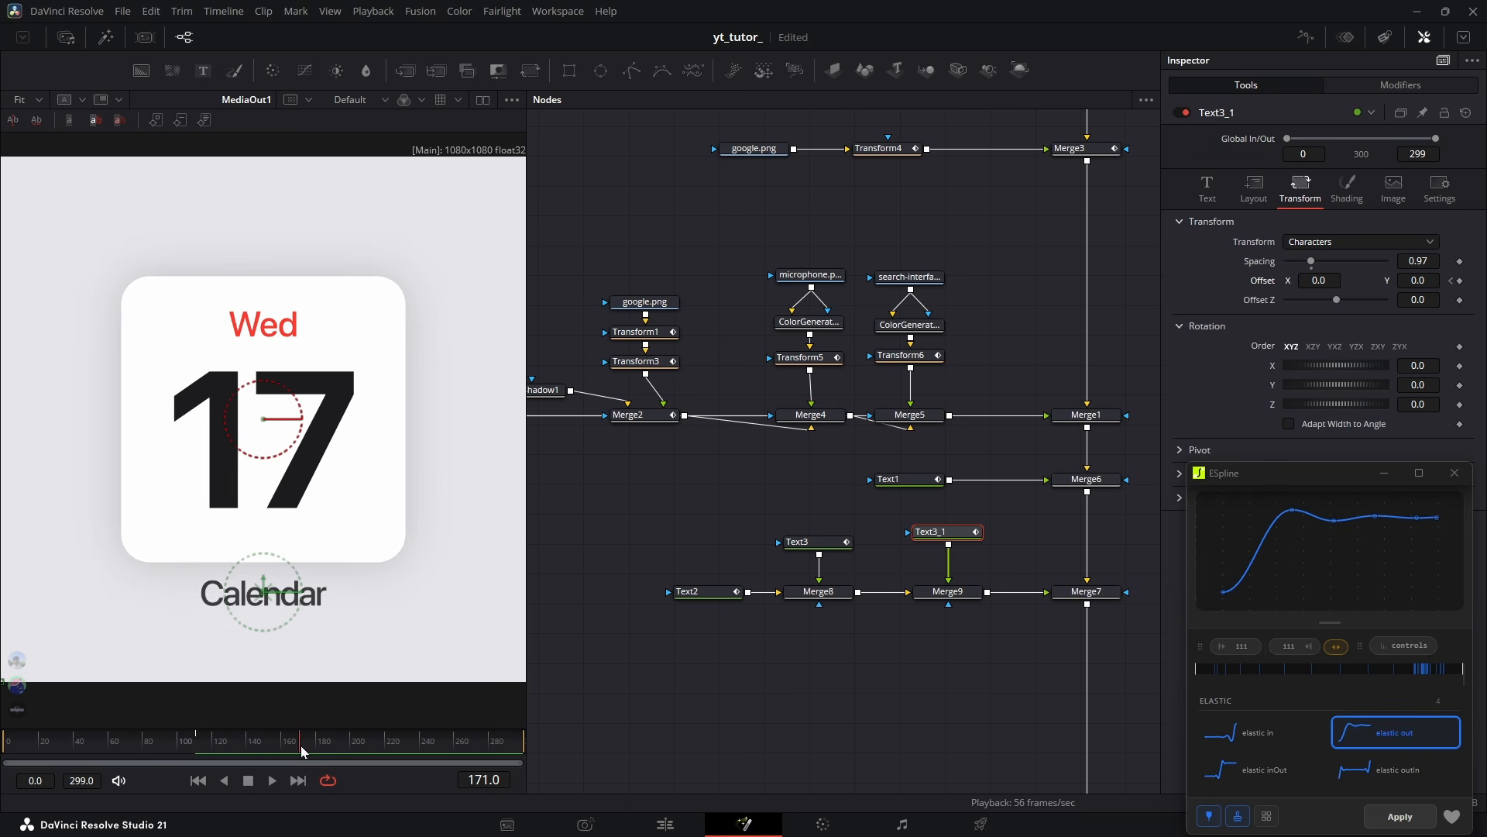
{"action": "left_click", "coordinate": [1461, 281]}
{"action": "left_click", "coordinate": [1451, 281]}
{"action": "left_click_drag", "start_coordinate": [1418, 280], "coordinate": [1458, 280]}
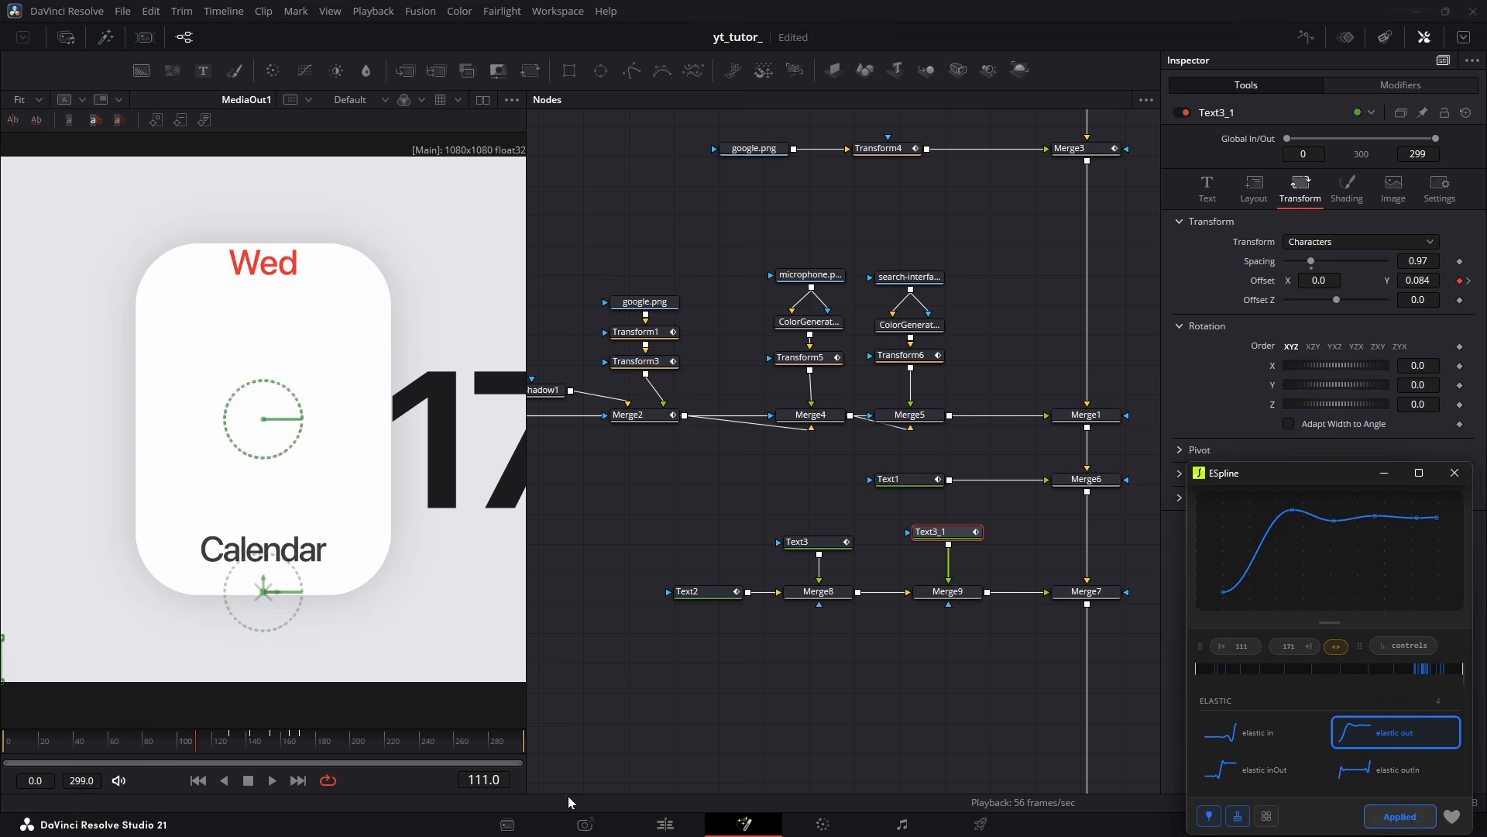
Play back the calendar text animations repeatedly from about frame 100, then stop playback
{"action": "left_click", "coordinate": [166, 743]}
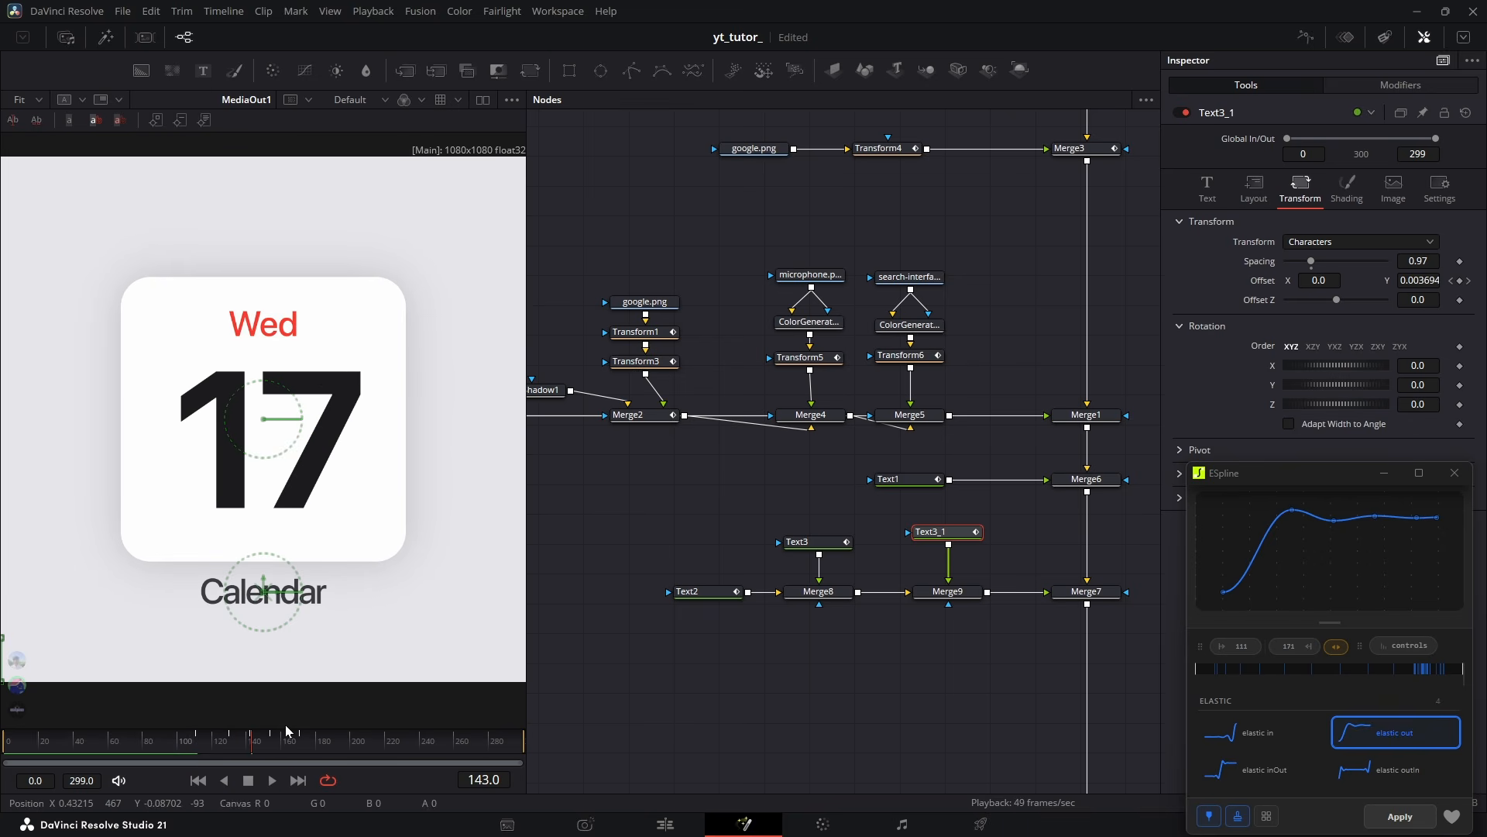
{"action": "left_click", "coordinate": [164, 742]}
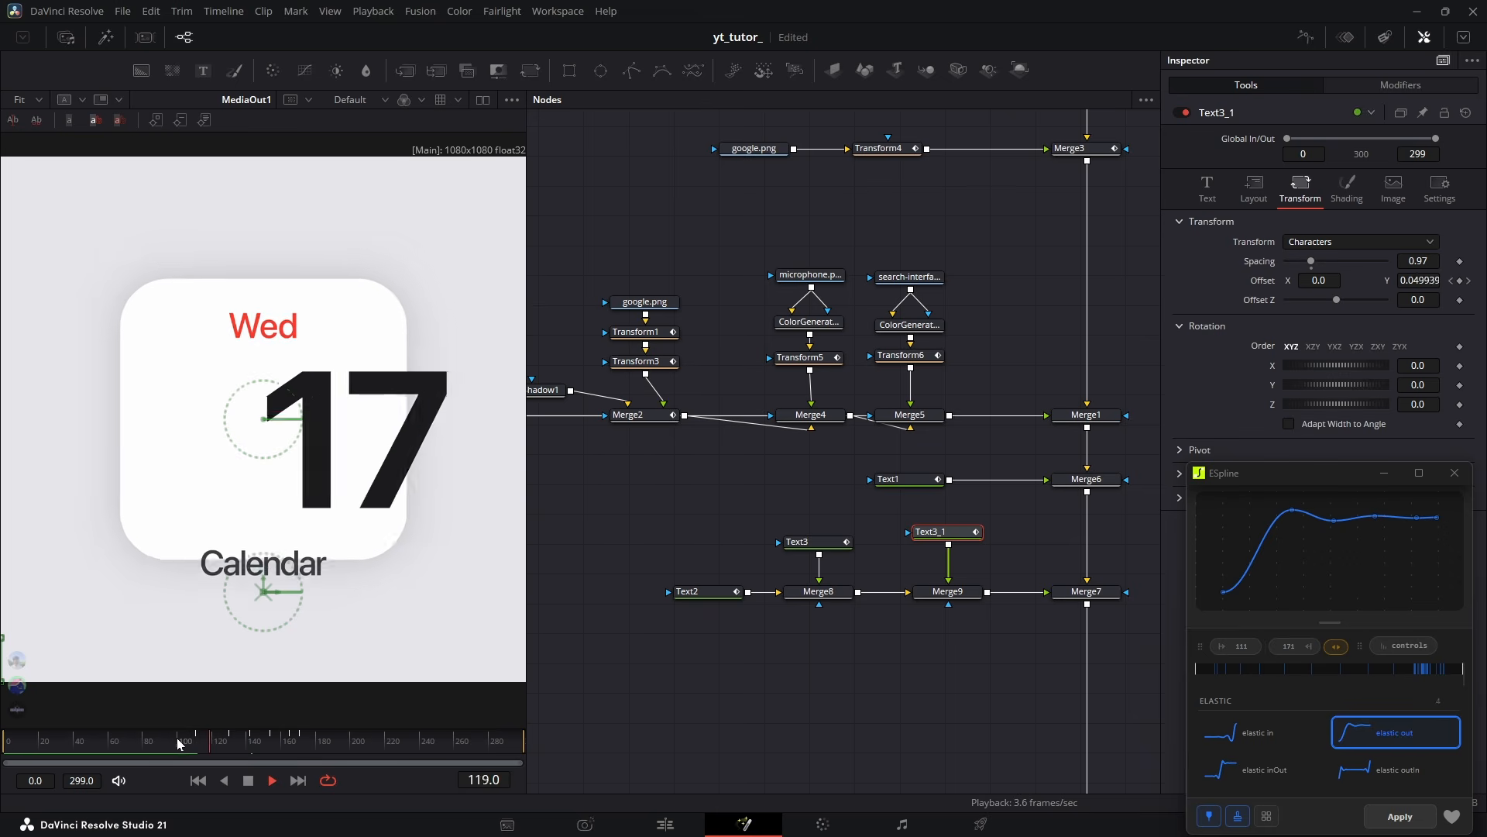
{"action": "left_click", "coordinate": [181, 742]}
{"action": "left_click", "coordinate": [182, 743]}
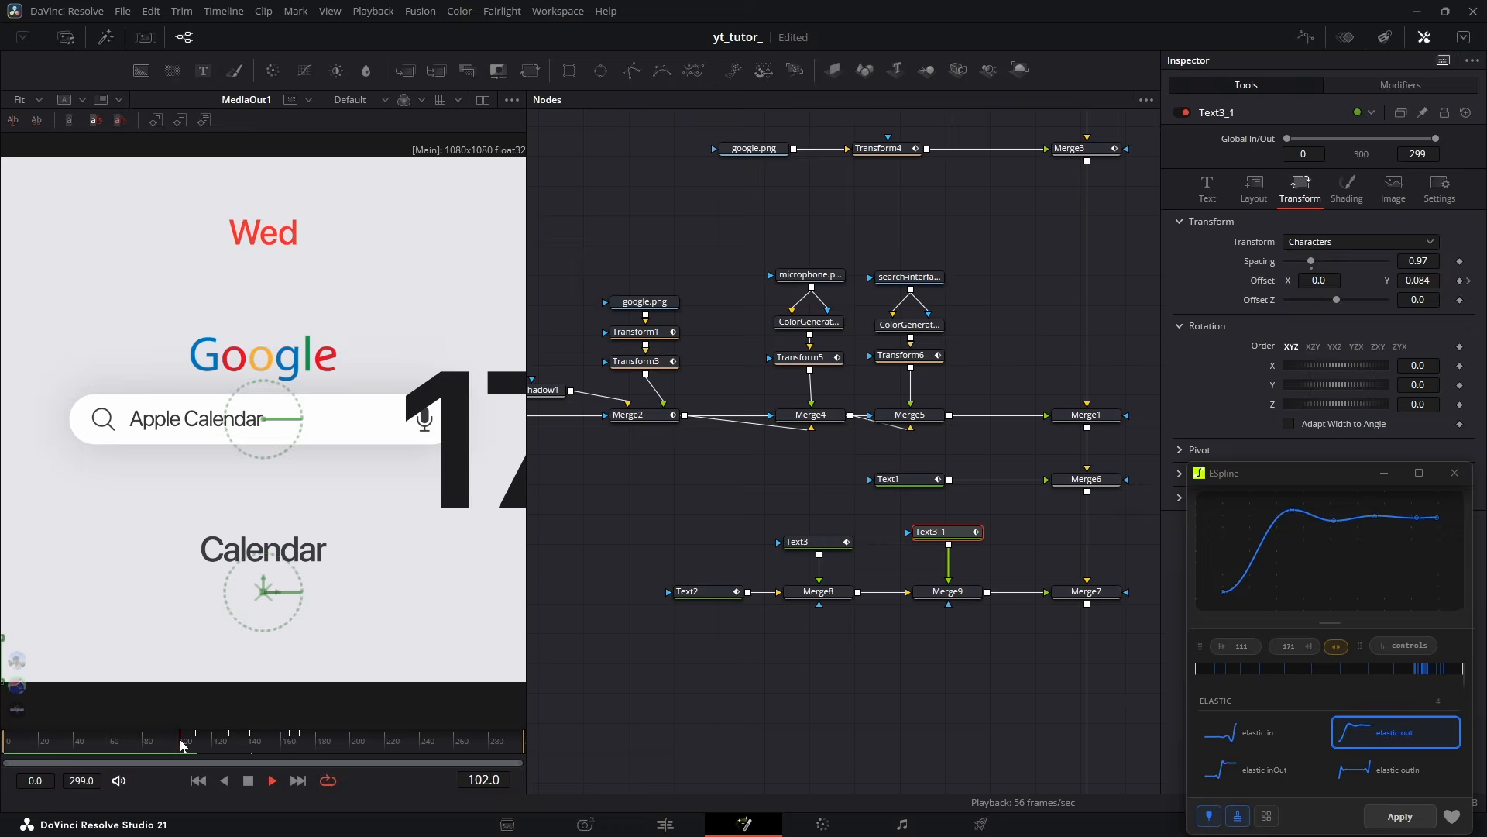
{"action": "key", "text": "space"}
Connect Transform2's output to Merge8 as its effect mask, and try the same mask connection on Merge9
{"action": "scroll", "coordinate": [670, 625], "scroll_direction": "down", "scroll_amount": 3}
{"action": "left_click_drag", "start_coordinate": [669, 624], "coordinate": [791, 562]}
{"action": "scroll", "coordinate": [705, 522], "scroll_direction": "up", "scroll_amount": 3}
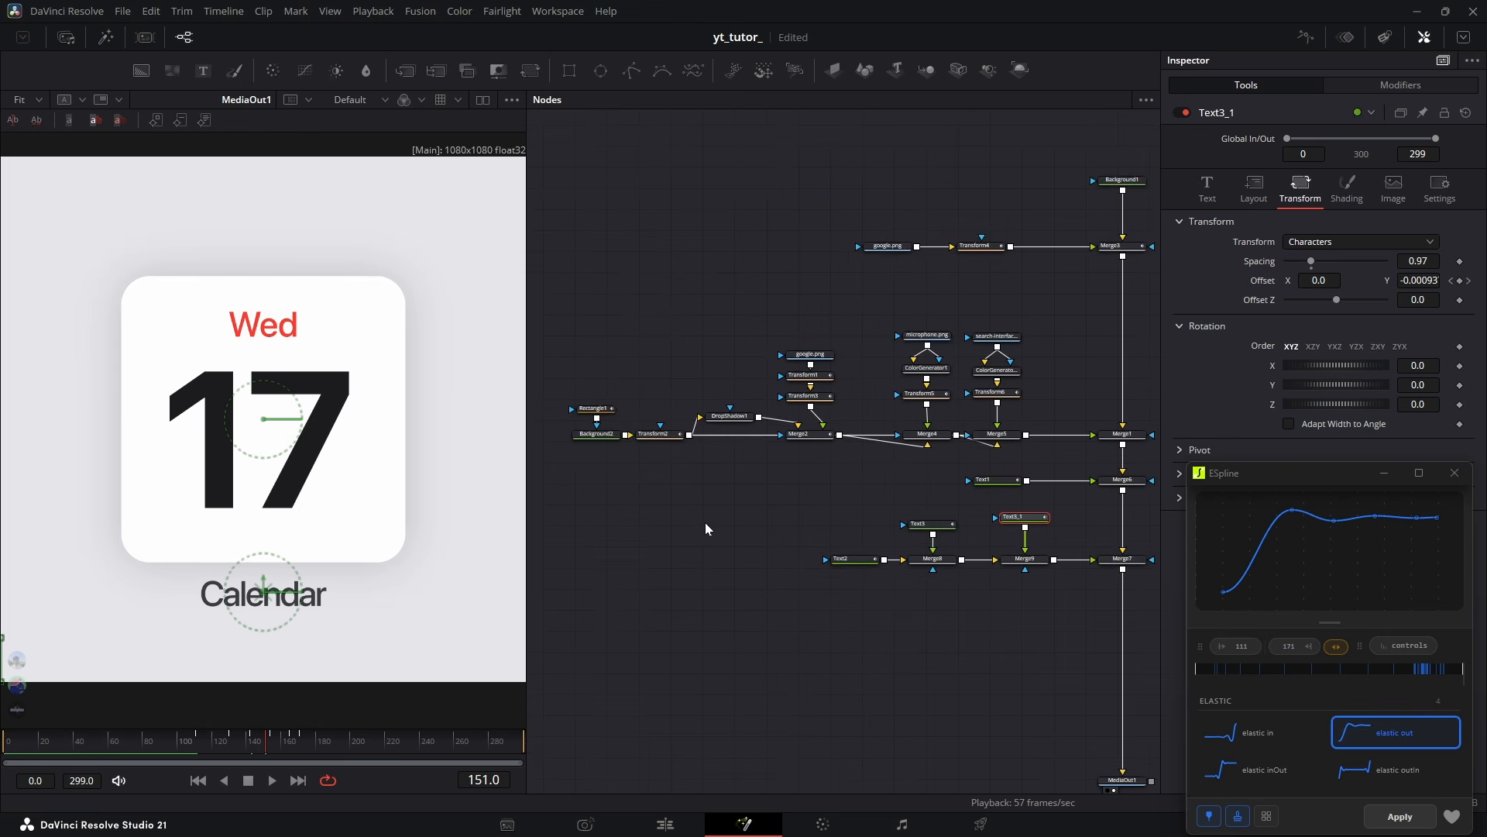
{"action": "left_click_drag", "start_coordinate": [705, 522], "coordinate": [668, 469]}
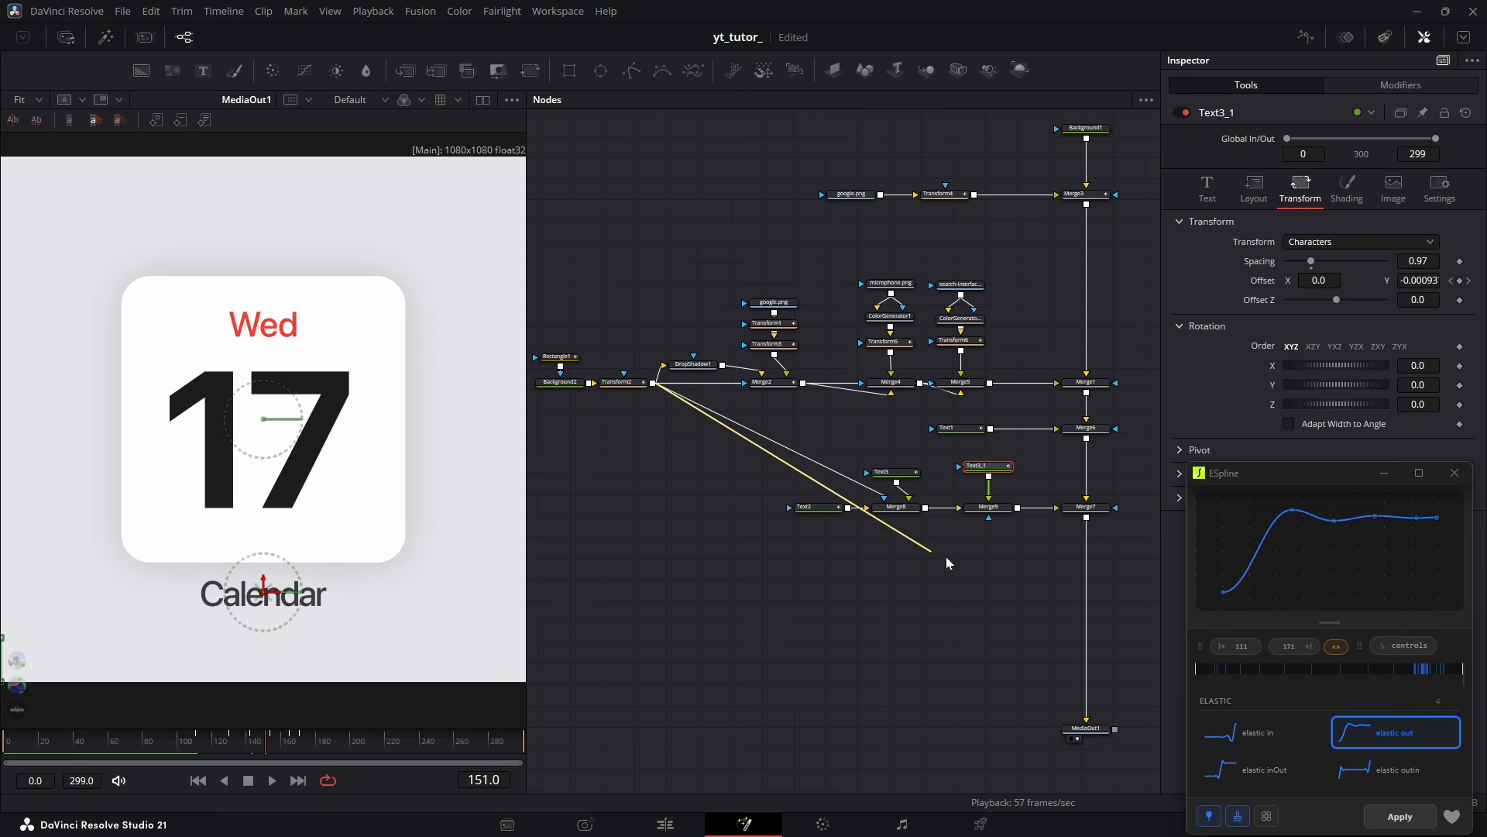
{"action": "left_click_drag", "start_coordinate": [989, 522], "coordinate": [988, 519]}
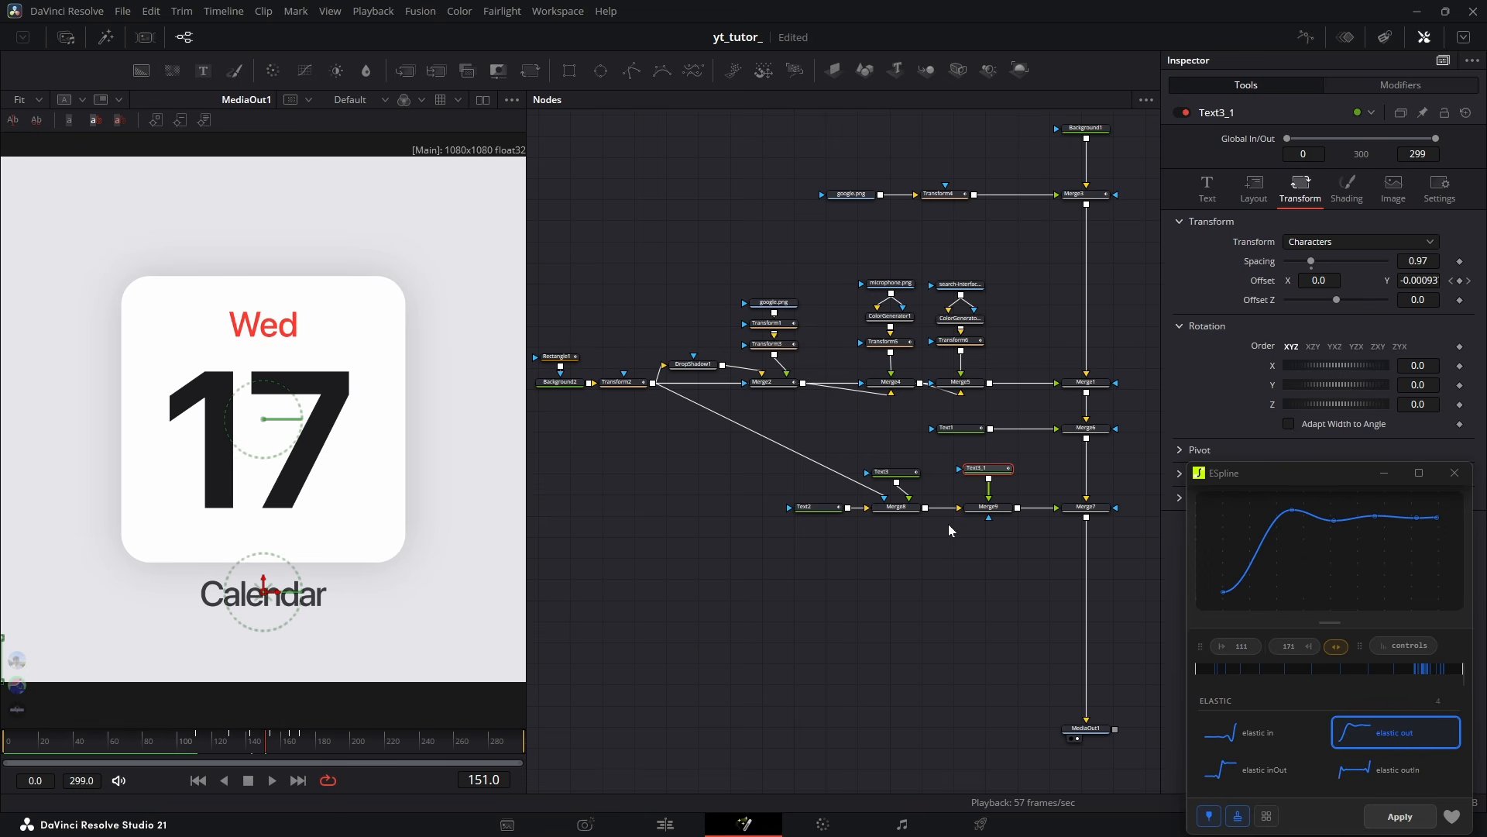
{"action": "left_click_drag", "start_coordinate": [855, 592], "coordinate": [842, 610]}
Fade in Text3_1 by keyframing its shading Opacity from 0 at frame 111 up to 1.0, and play it back
{"action": "left_click_drag", "start_coordinate": [258, 746], "coordinate": [199, 744]}
{"action": "scroll", "coordinate": [895, 589], "scroll_direction": "up", "scroll_amount": 3}
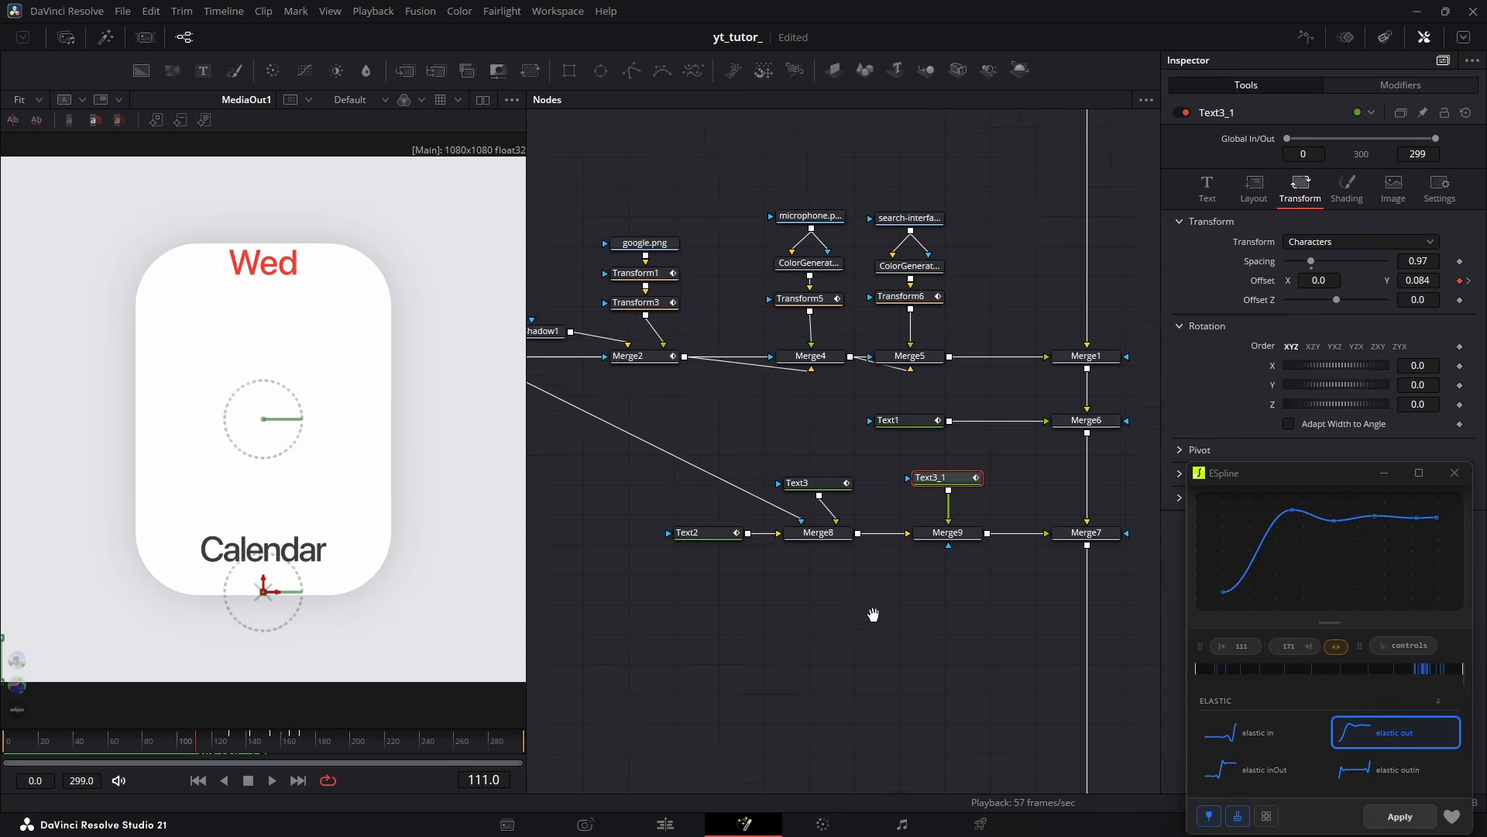
{"action": "left_click", "coordinate": [1348, 188]}
{"action": "key", "text": "space"}
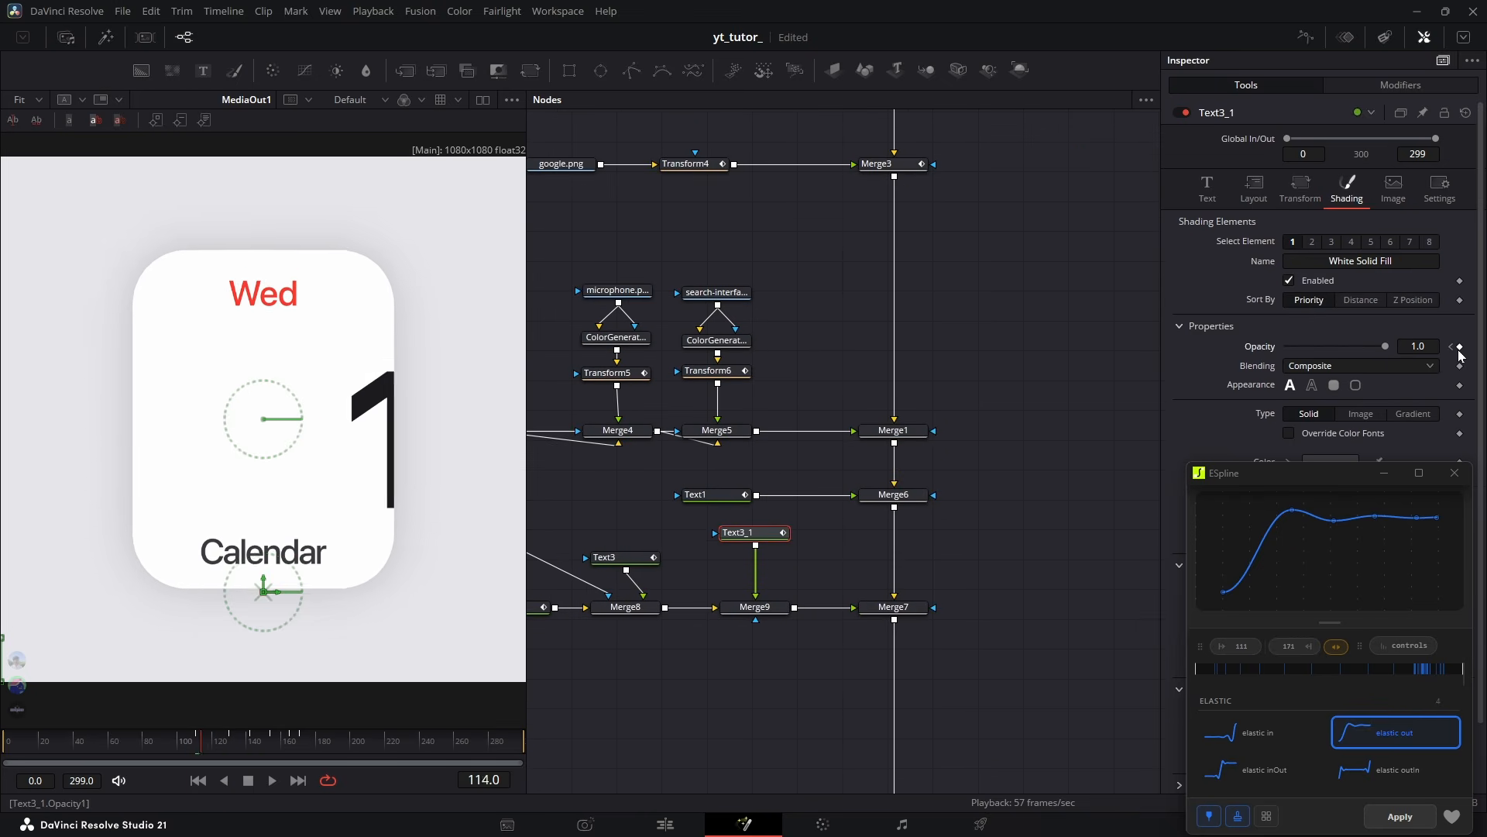
{"action": "left_click", "coordinate": [1460, 347]}
{"action": "left_click", "coordinate": [1451, 347]}
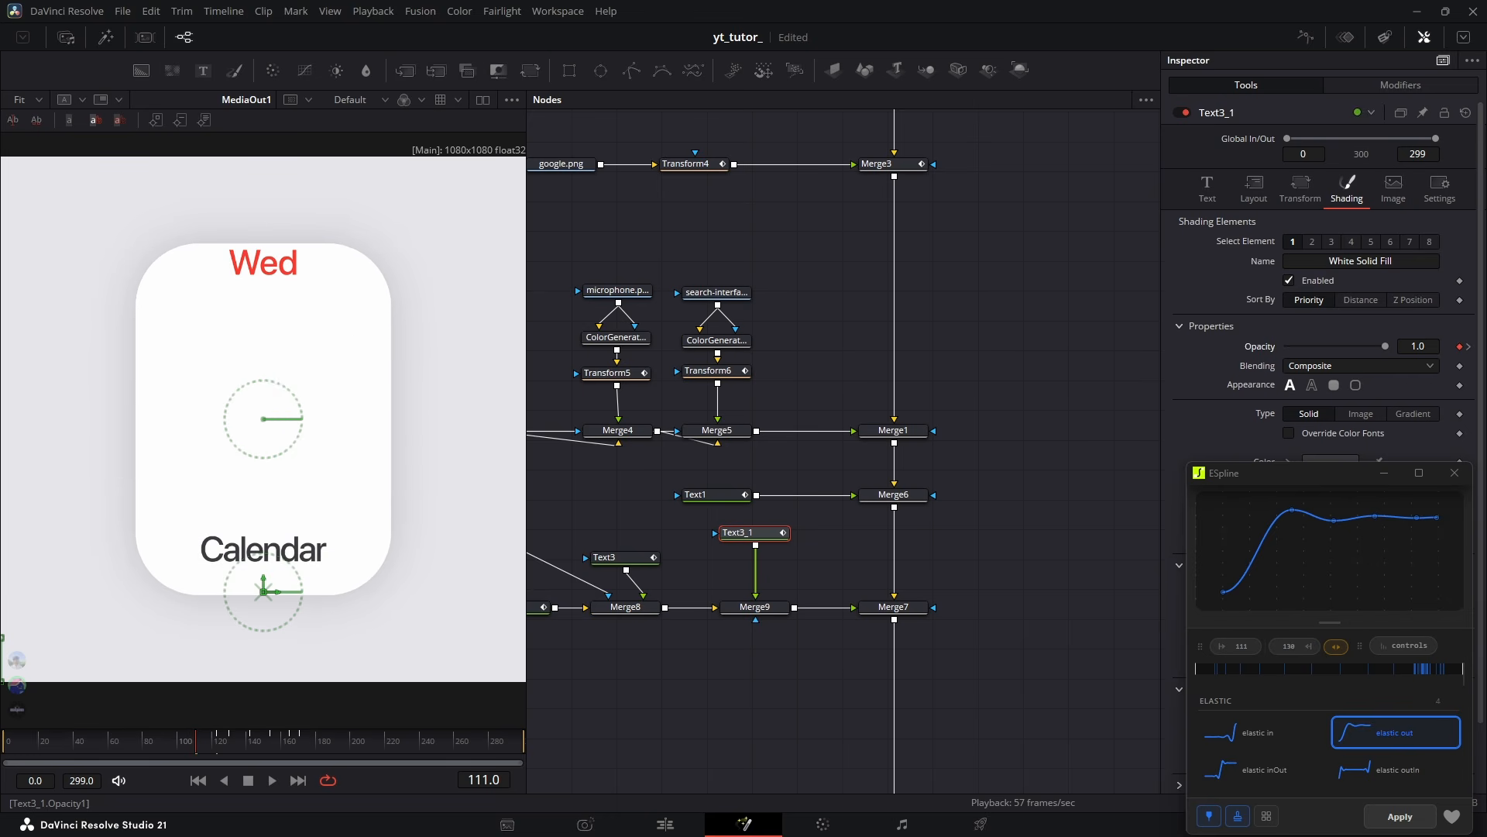
{"action": "left_click", "coordinate": [817, 725]}
{"action": "key", "text": "space"}
{"action": "left_click", "coordinate": [195, 743]}
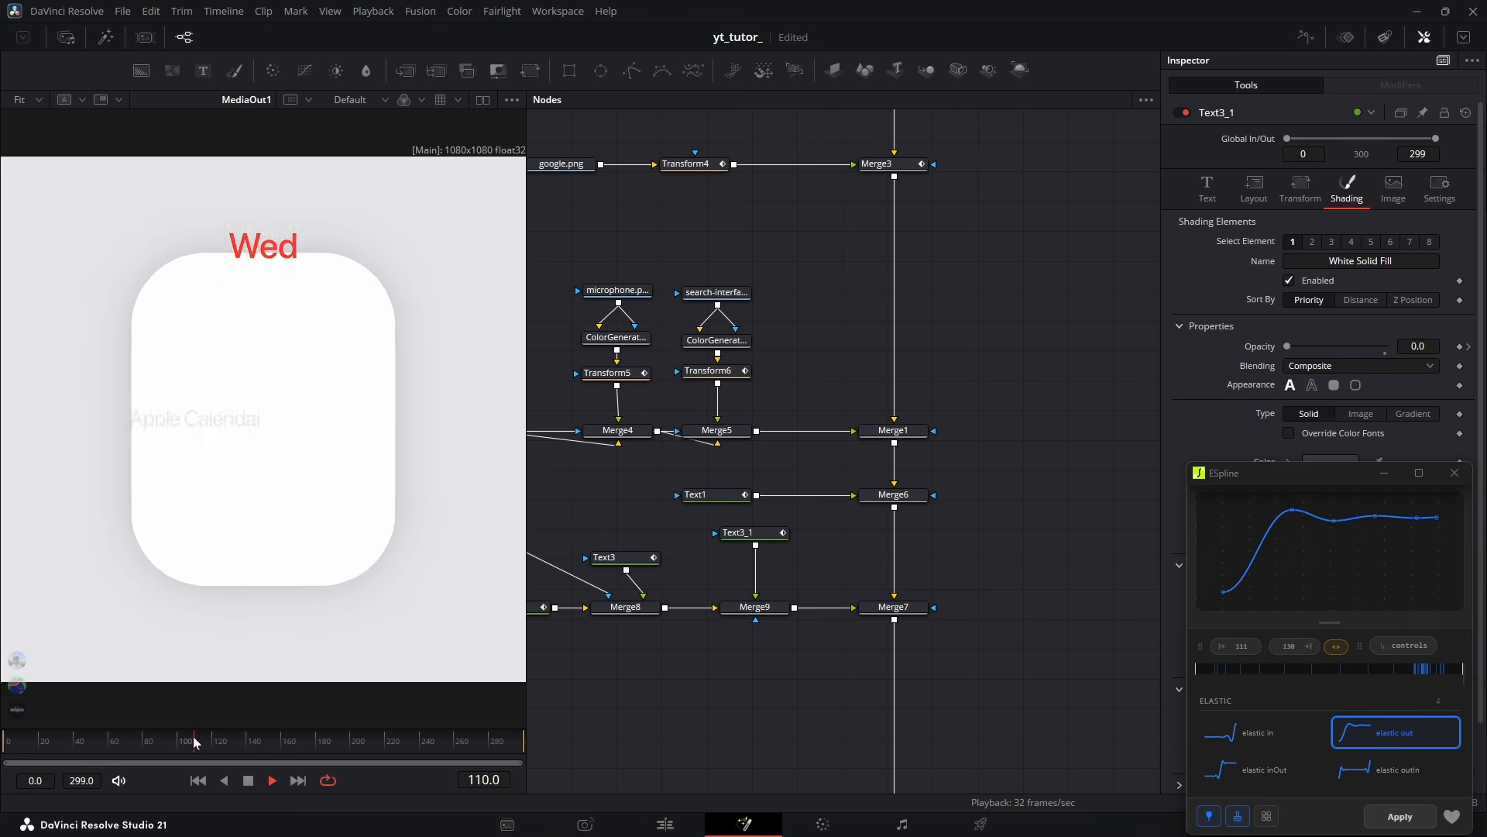
{"action": "left_click", "coordinate": [194, 742]}
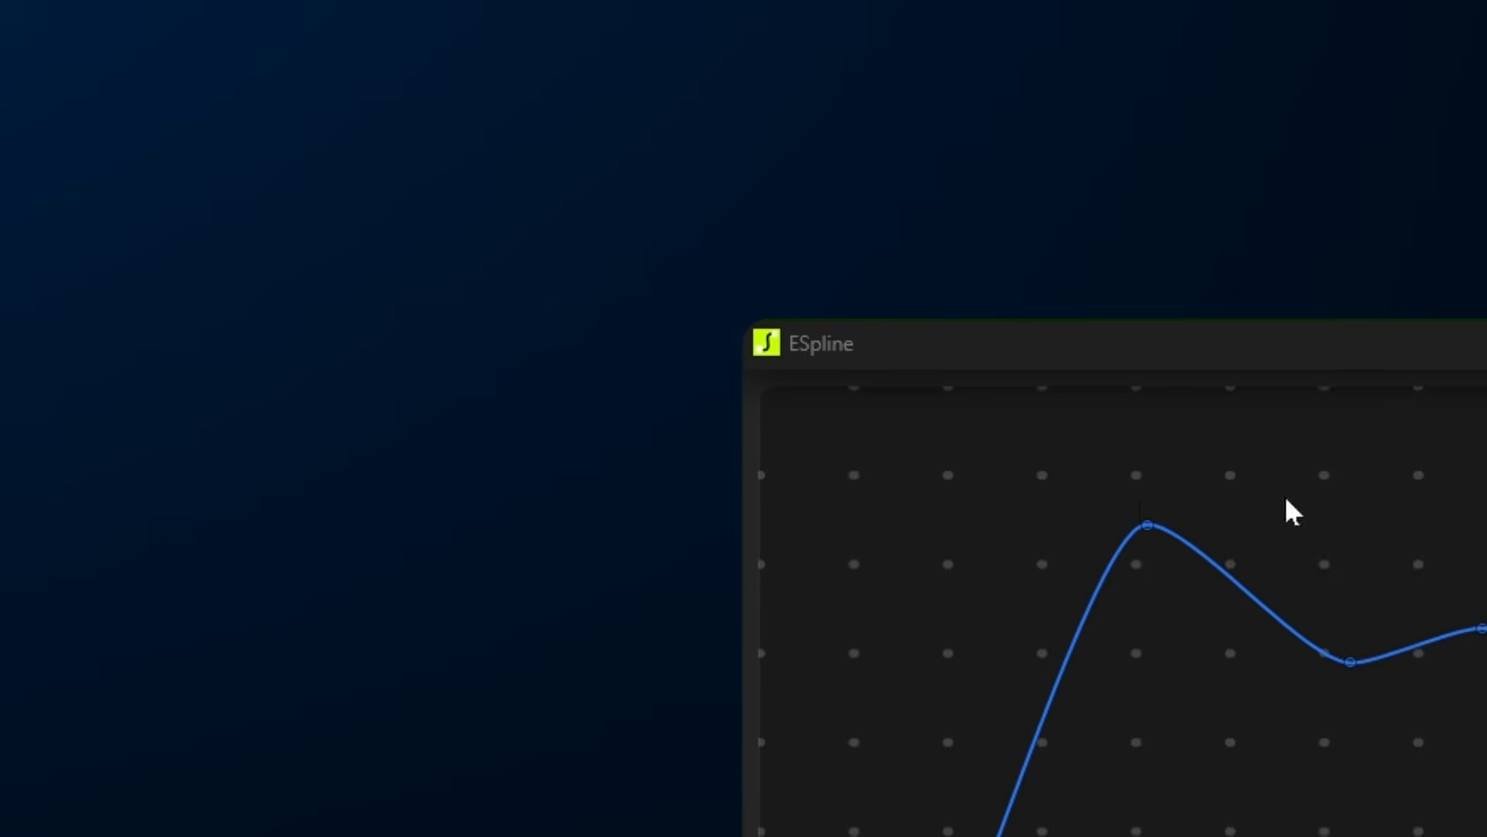
Browse ESpline's curve library by type, filtering to Bézier and looking through the available curve presets
{"action": "left_click", "coordinate": [857, 426]}
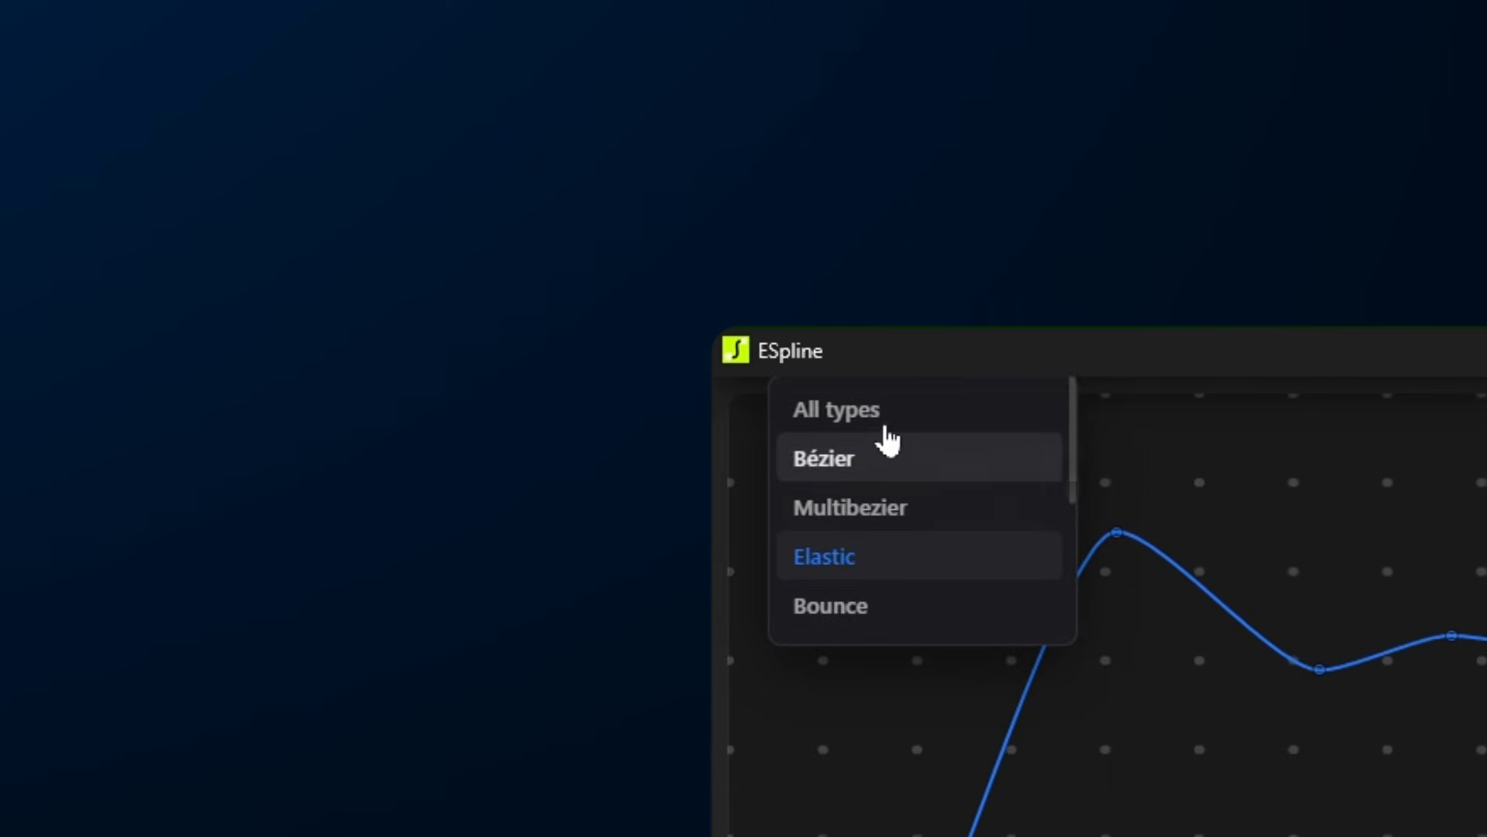
{"action": "left_click", "coordinate": [889, 457]}
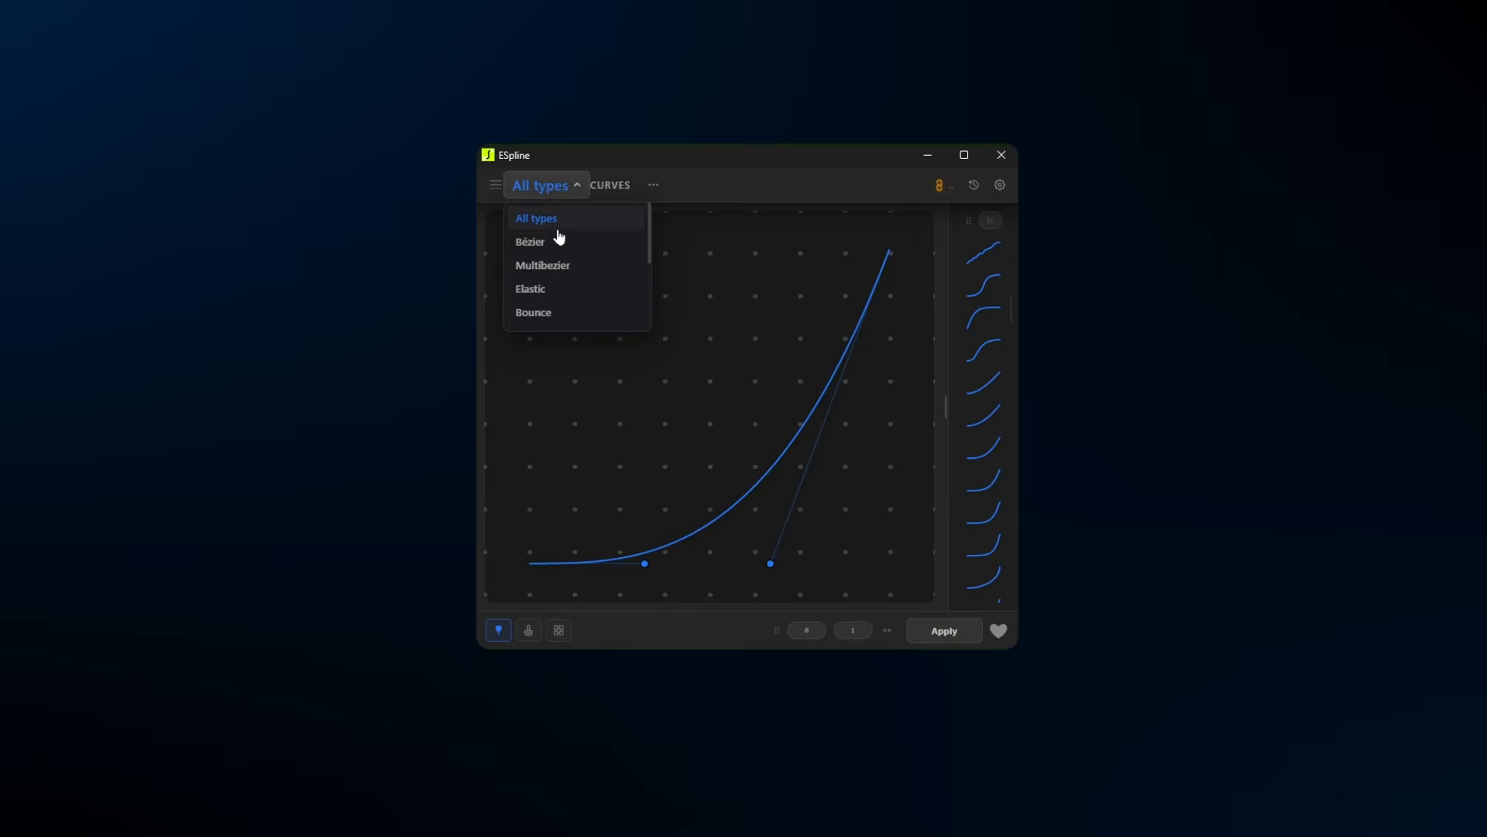
{"action": "left_click", "coordinate": [560, 237]}
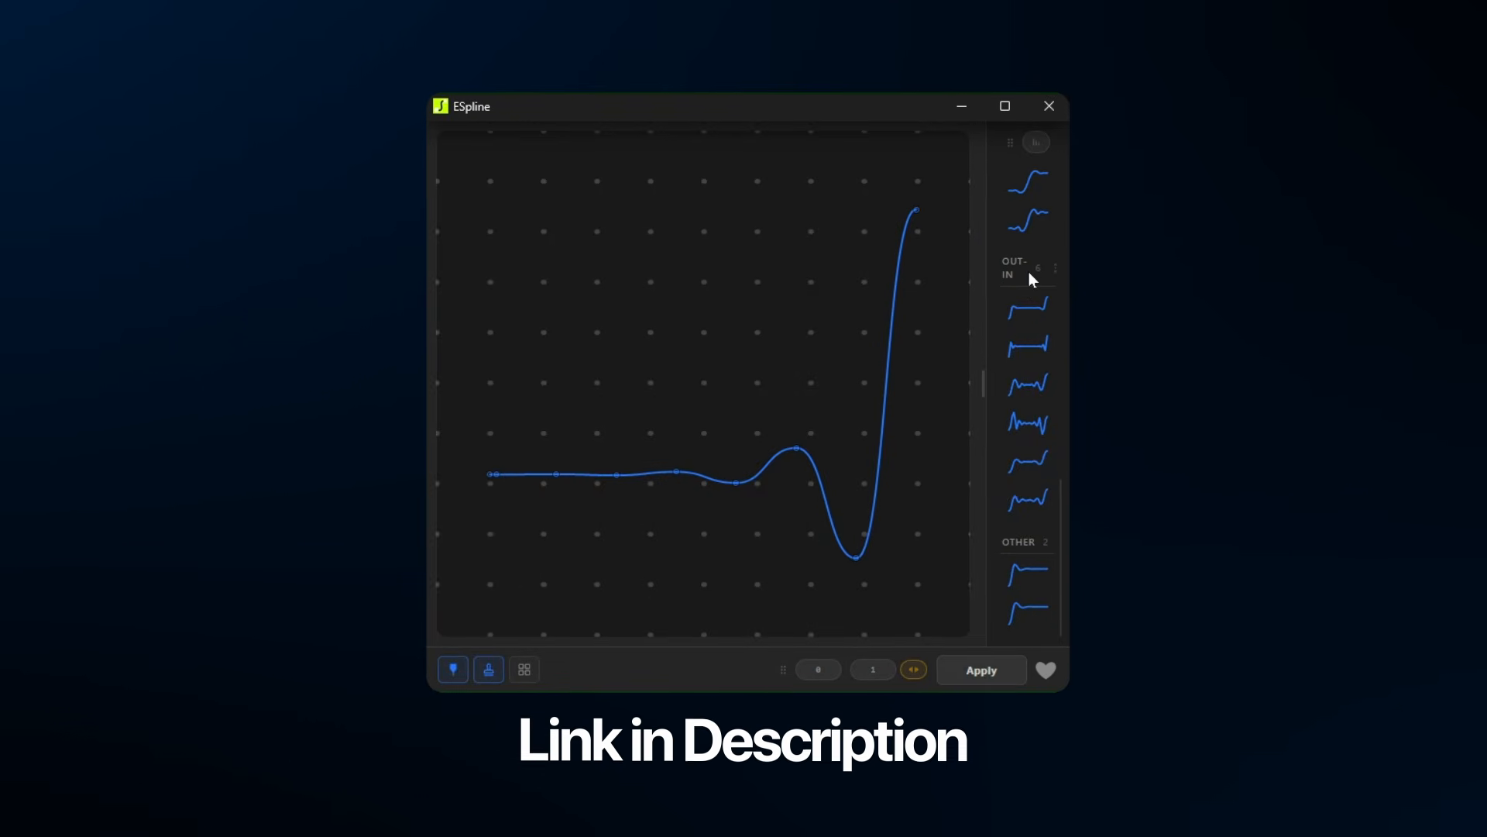
{"action": "scroll", "coordinate": [1030, 277], "scroll_direction": "up", "scroll_amount": 6}
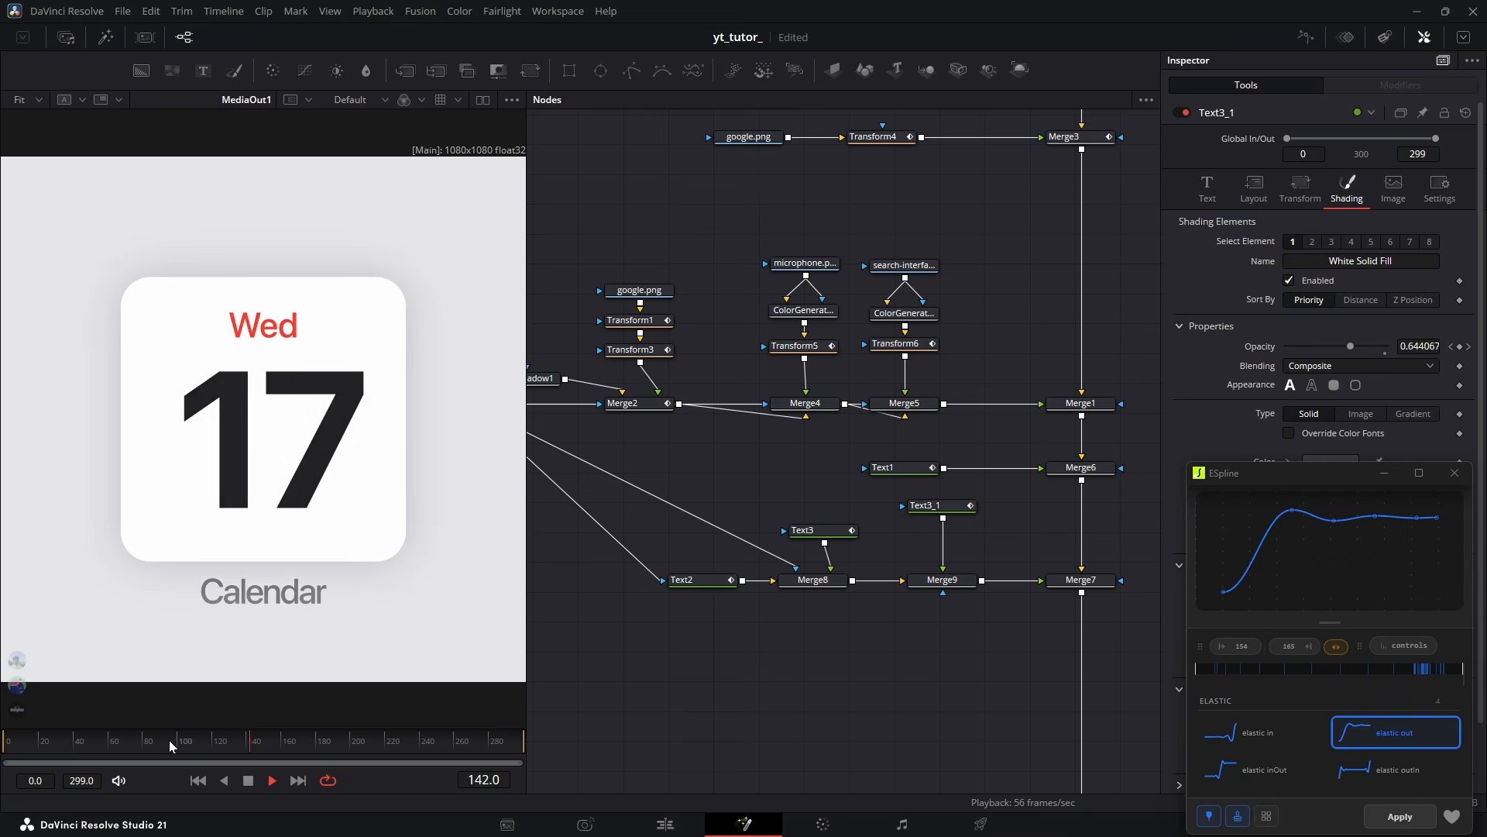
Play back the complete calendar icon animation from just before frame 100 to review it
{"action": "left_click", "coordinate": [170, 741]}
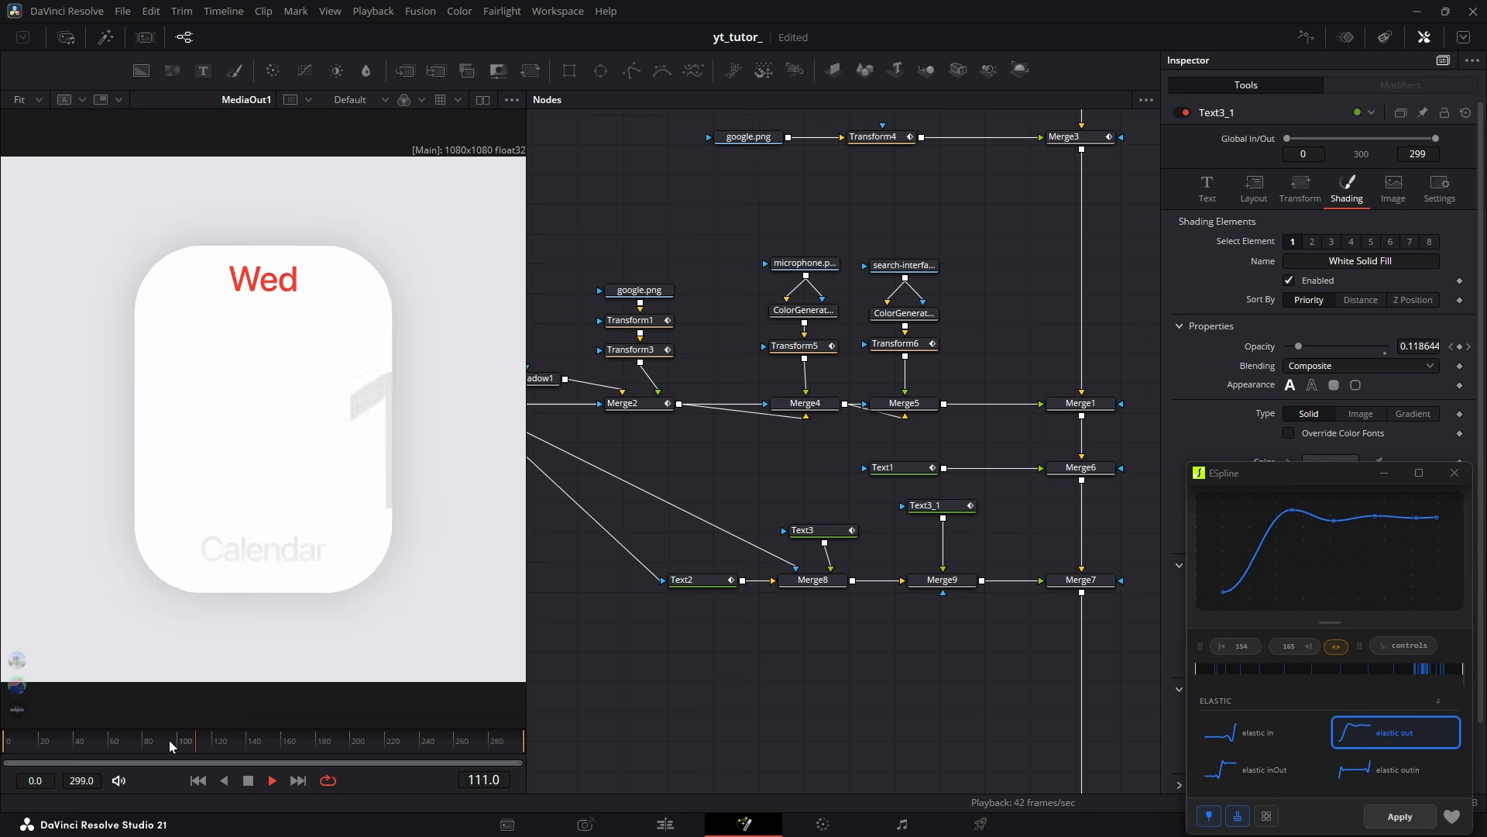
{"action": "left_click", "coordinate": [170, 742]}
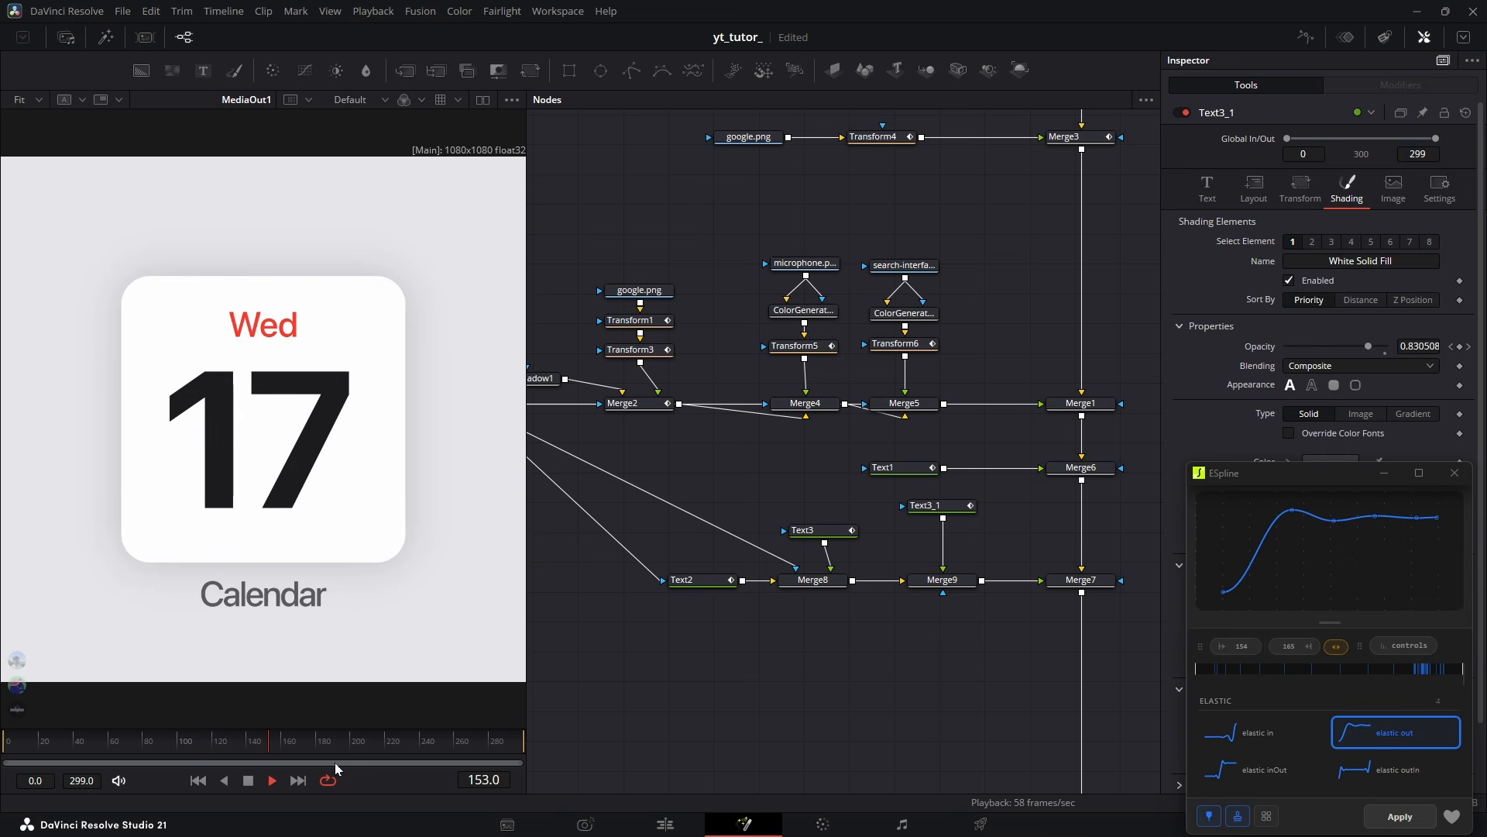